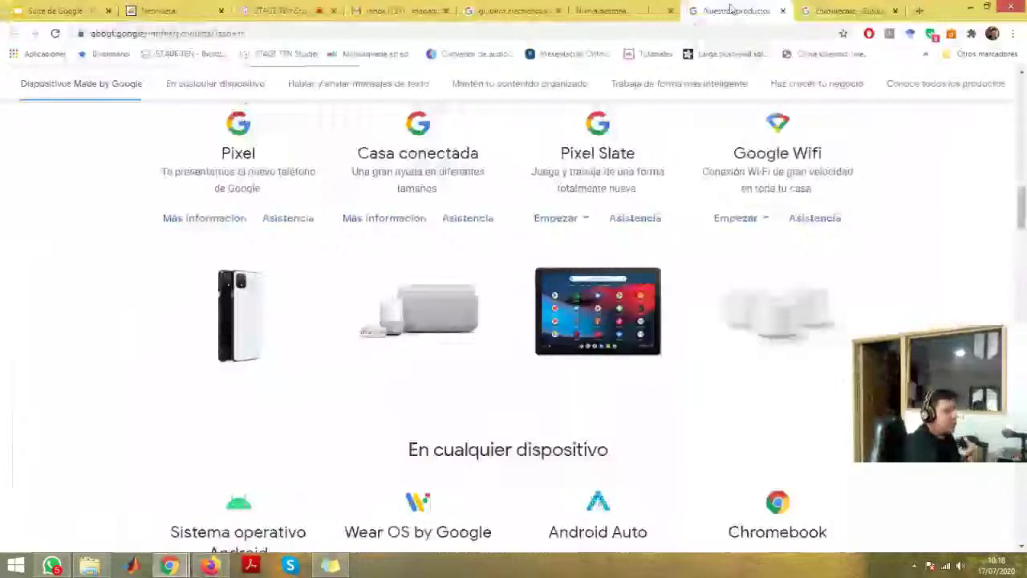
- Scroll through Google's product list and expand the Para desarrolladores section
{"action": "scroll", "coordinate": [687, 280], "scroll_direction": "down", "scroll_amount": 3}
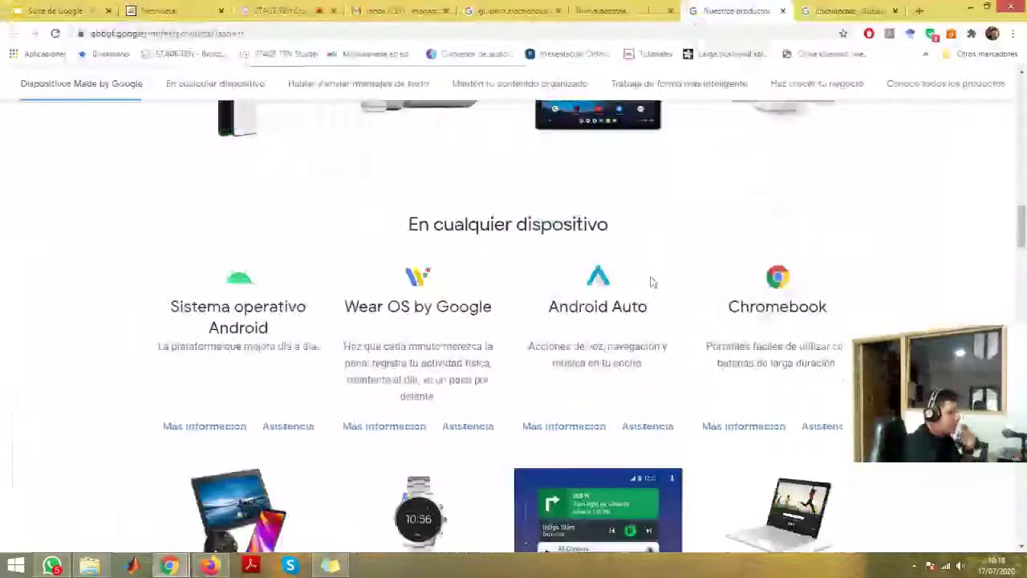
{"action": "scroll", "coordinate": [287, 299], "scroll_direction": "down", "scroll_amount": 10}
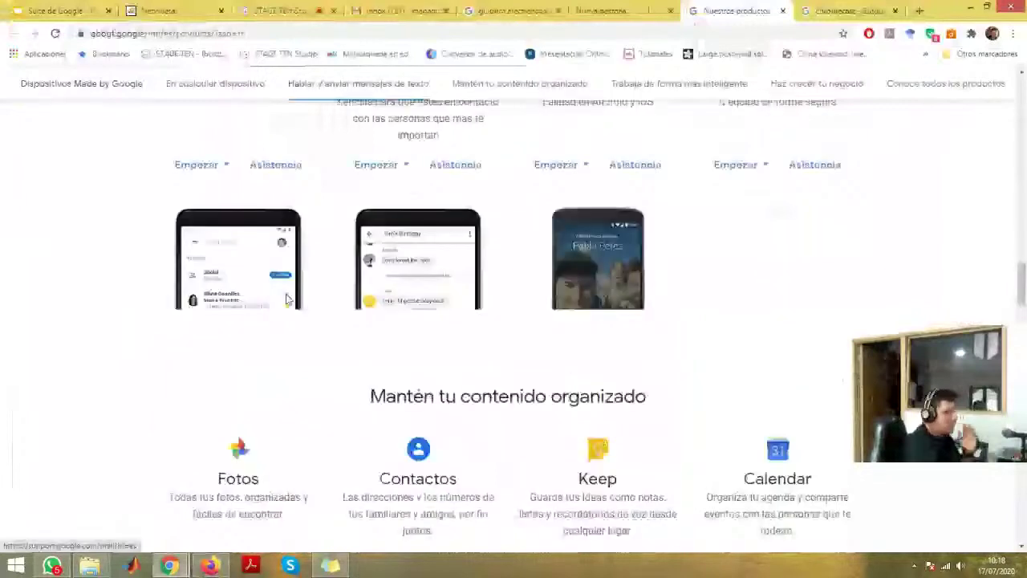
{"action": "scroll", "coordinate": [288, 299], "scroll_direction": "down", "scroll_amount": 15}
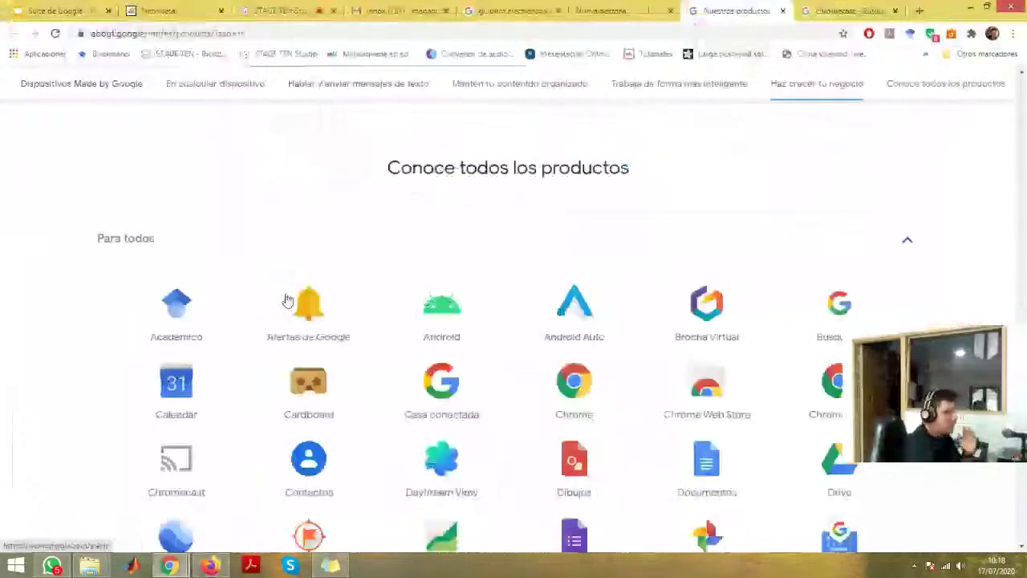
{"action": "scroll", "coordinate": [287, 299], "scroll_direction": "down", "scroll_amount": 2}
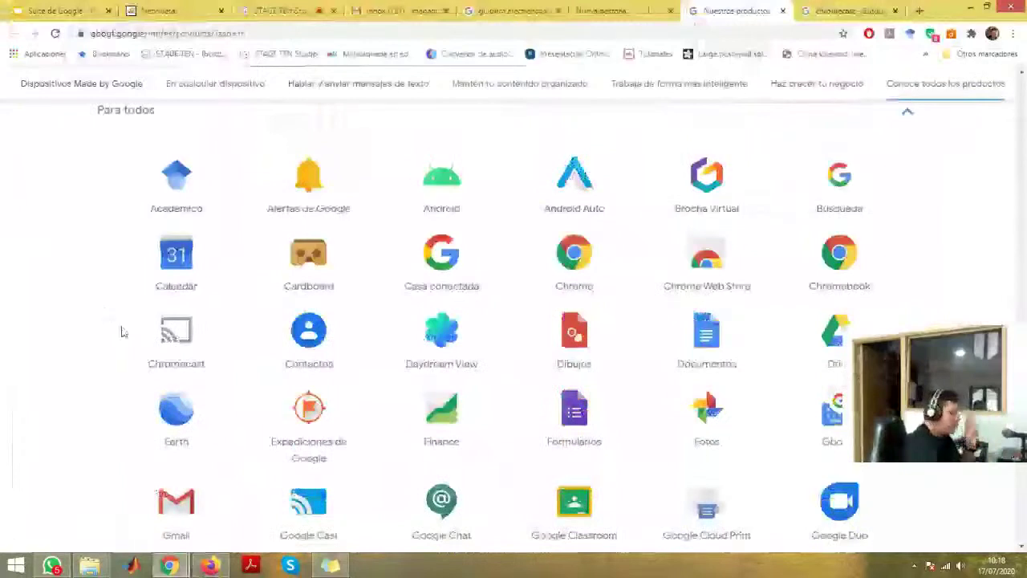
{"action": "scroll", "coordinate": [122, 332], "scroll_direction": "down", "scroll_amount": 1}
{"action": "scroll", "coordinate": [122, 332], "scroll_direction": "down", "scroll_amount": 3}
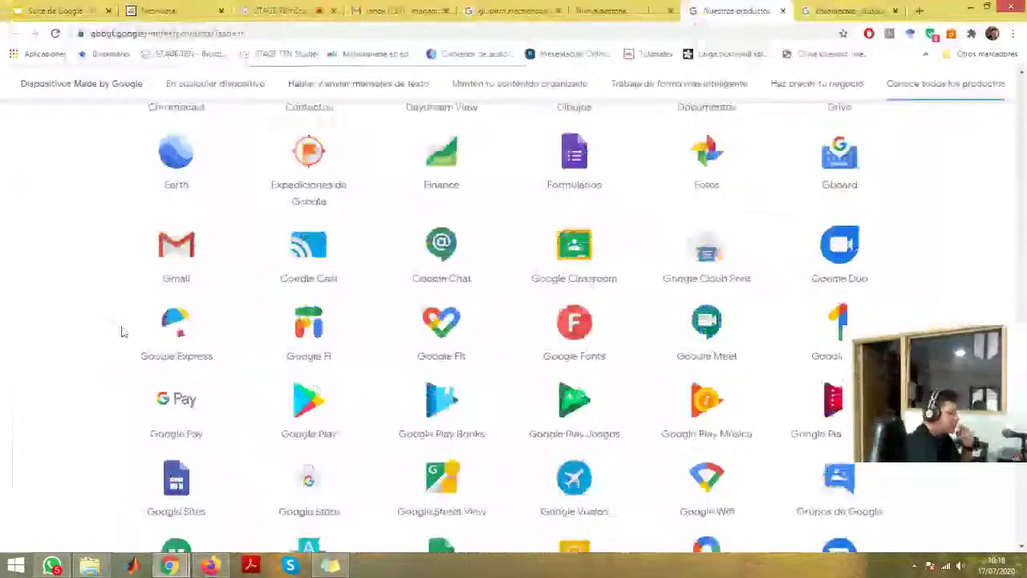
{"action": "scroll", "coordinate": [121, 331], "scroll_direction": "down", "scroll_amount": 7}
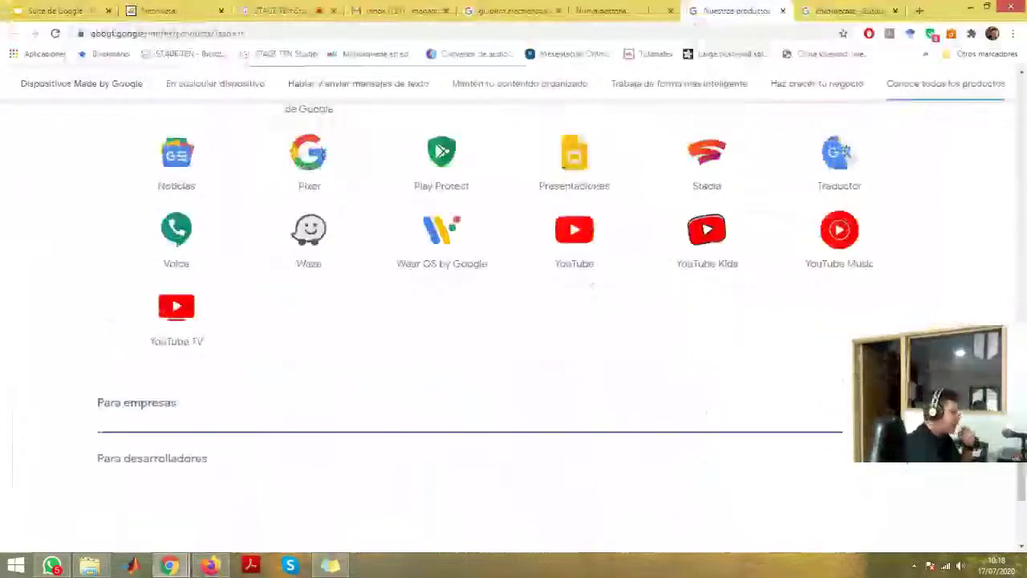
{"action": "scroll", "coordinate": [329, 383], "scroll_direction": "down", "scroll_amount": 2}
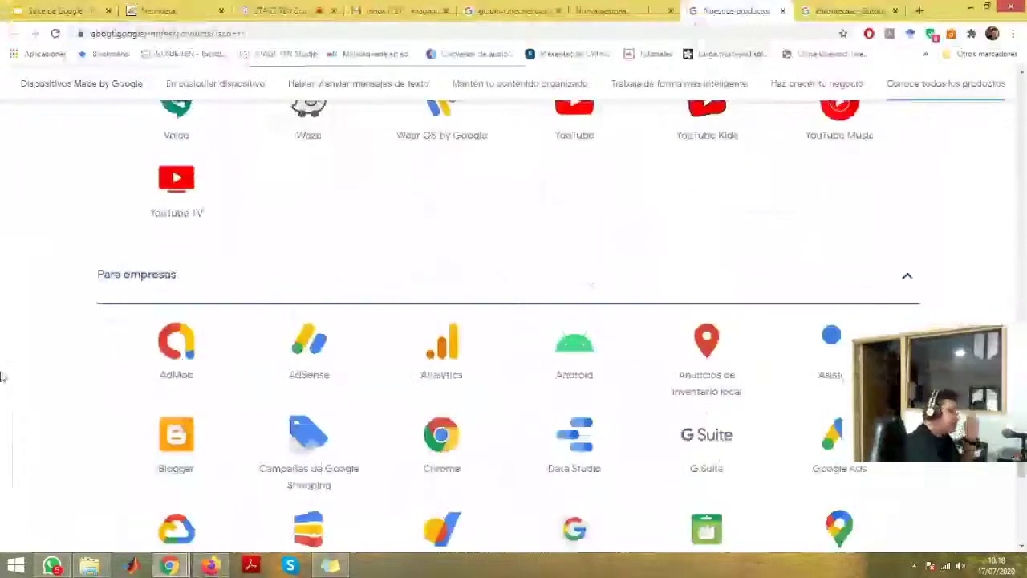
{"action": "scroll", "coordinate": [2, 375], "scroll_direction": "down", "scroll_amount": 4}
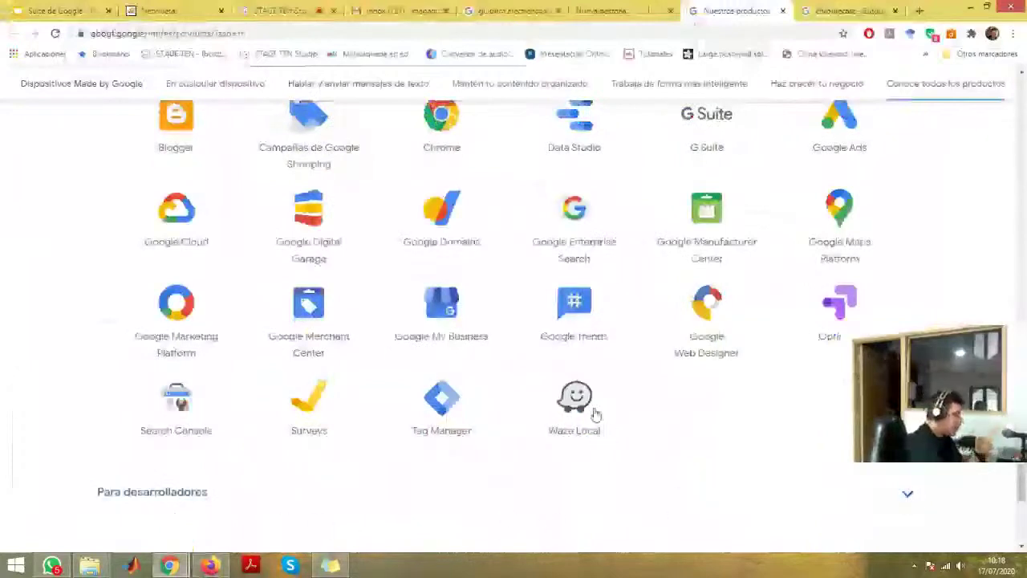
{"action": "left_click", "coordinate": [907, 495]}
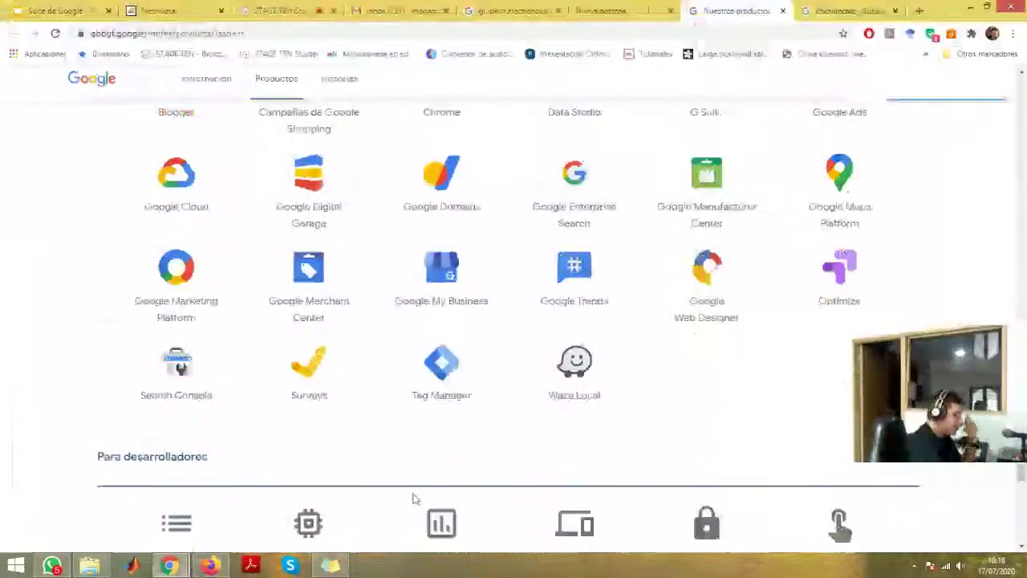
- Look over the developer products, then bring Firefox's empty Google signup form forward
{"action": "scroll", "coordinate": [414, 498], "scroll_direction": "down", "scroll_amount": 3}
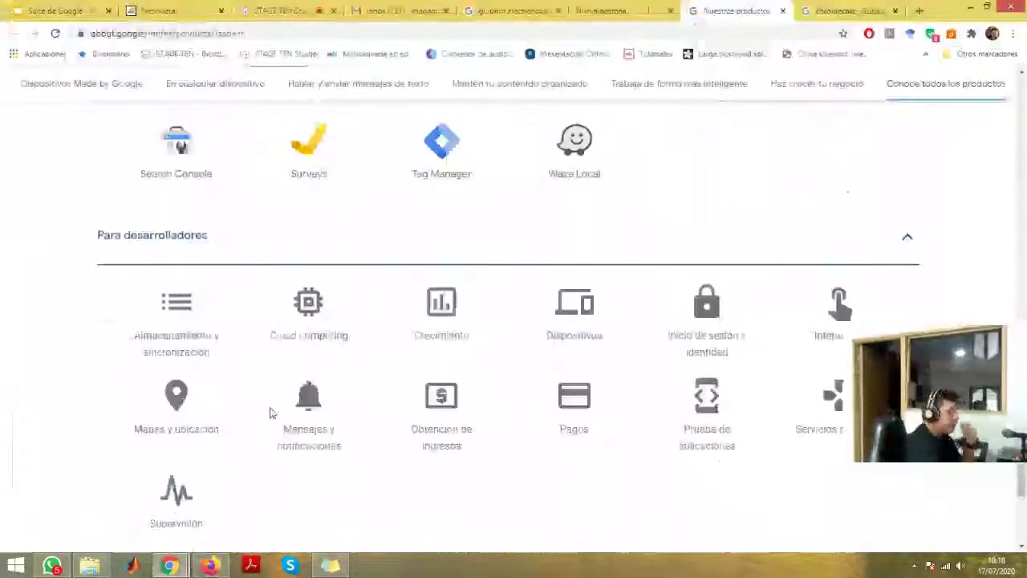
{"action": "scroll", "coordinate": [143, 407], "scroll_direction": "up", "scroll_amount": 2}
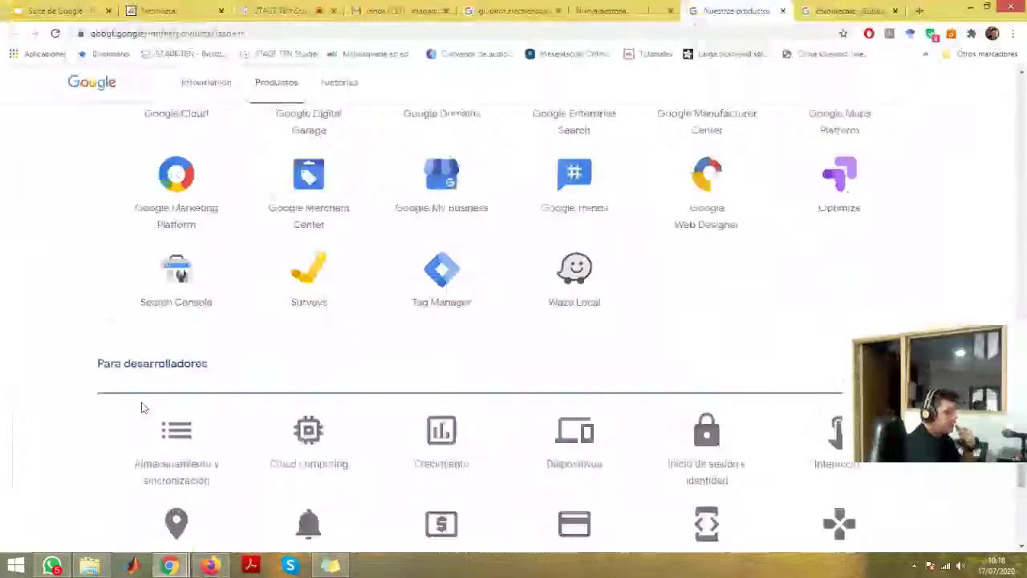
{"action": "scroll", "coordinate": [142, 407], "scroll_direction": "up", "scroll_amount": 4}
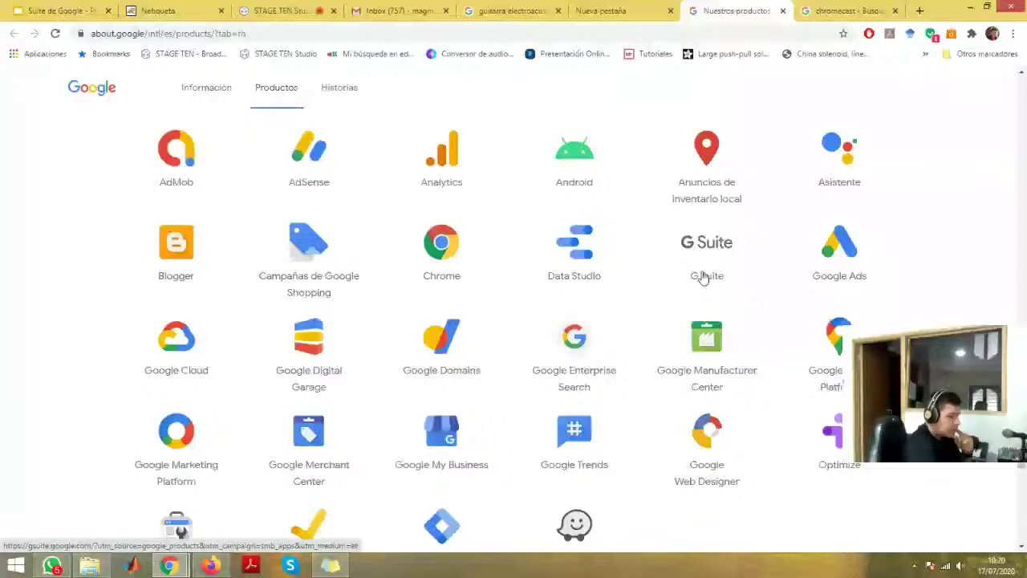
{"action": "key", "text": "ctrl+Tab"}
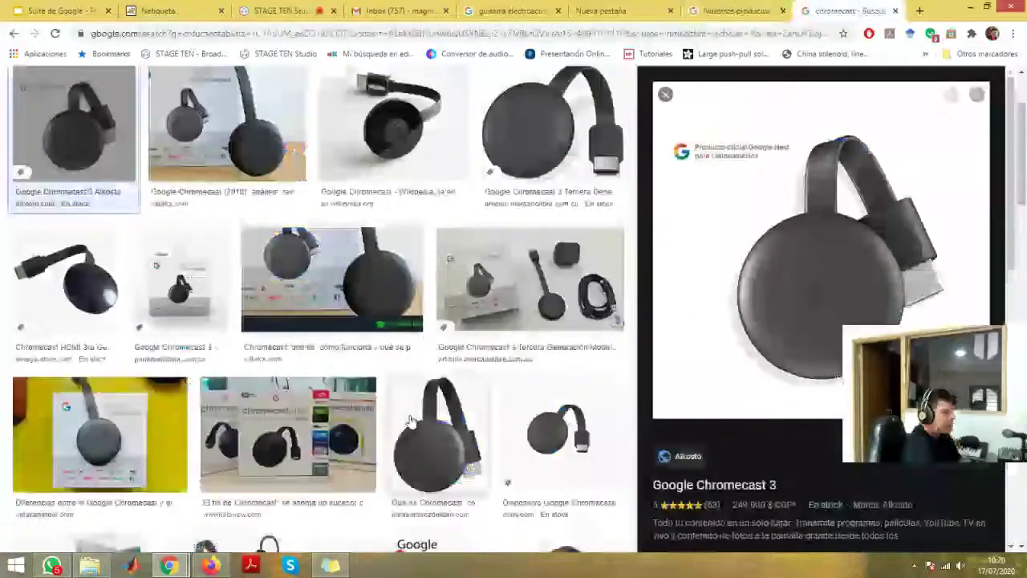
{"action": "key", "text": "alt+Tab"}
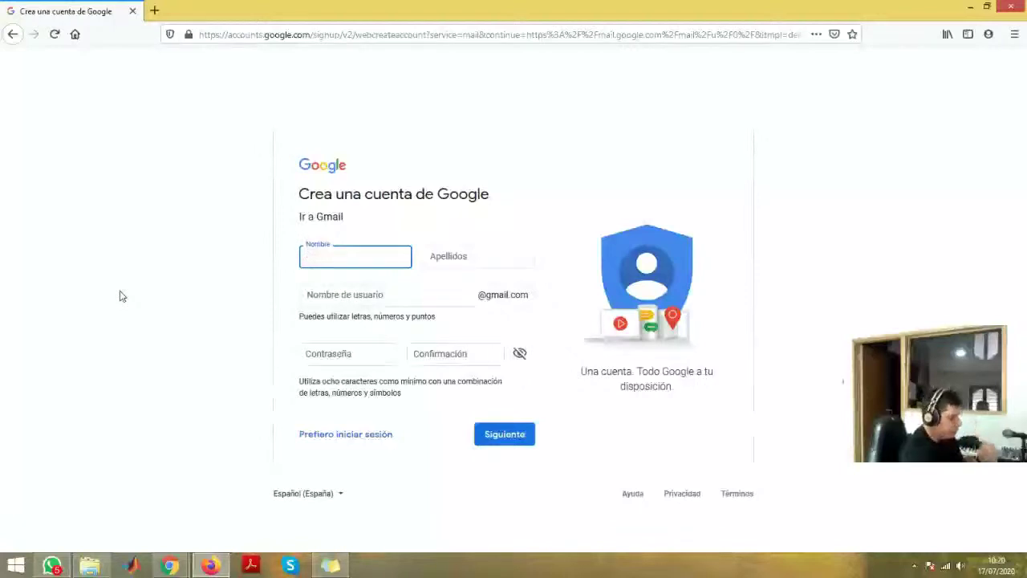
- Enter the first name, surname and the chosen Gmail username in the signup form
{"action": "type", "text": "Manuel"}
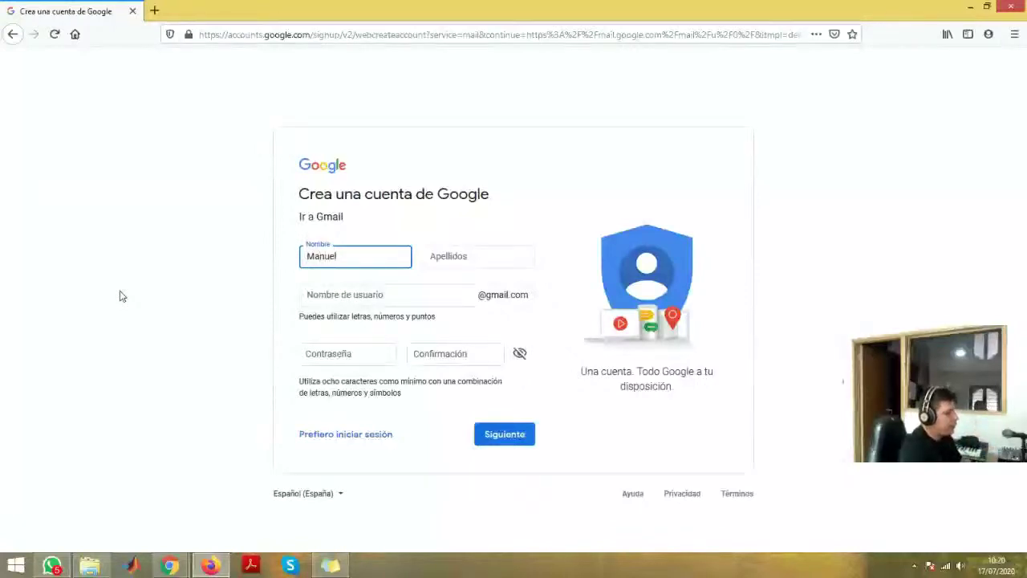
{"action": "type", "text": " Alejandro"}
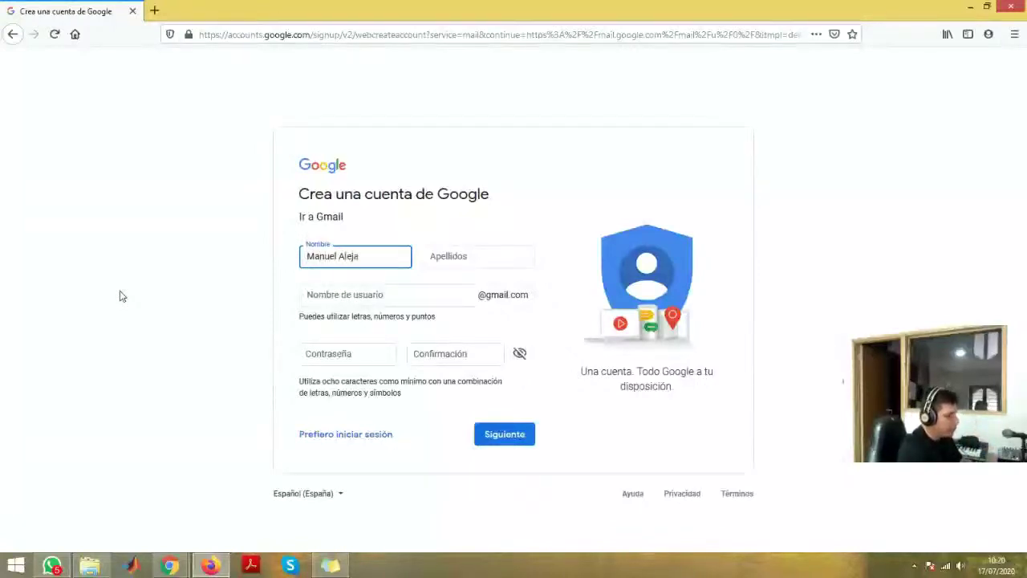
{"action": "key", "text": "Tab"}
{"action": "type", "text": "Gu"}
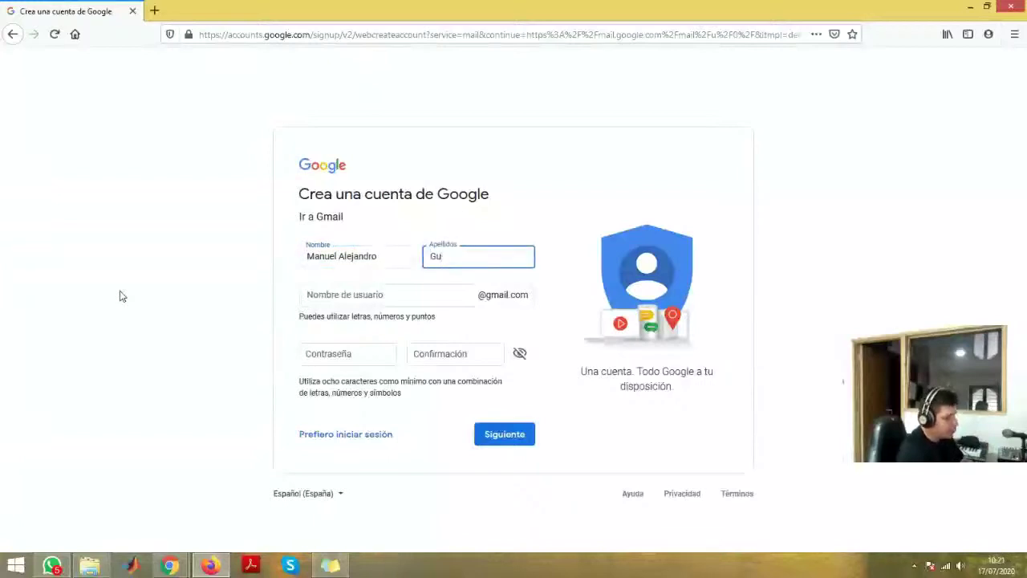
{"action": "type", "text": "tierrez"}
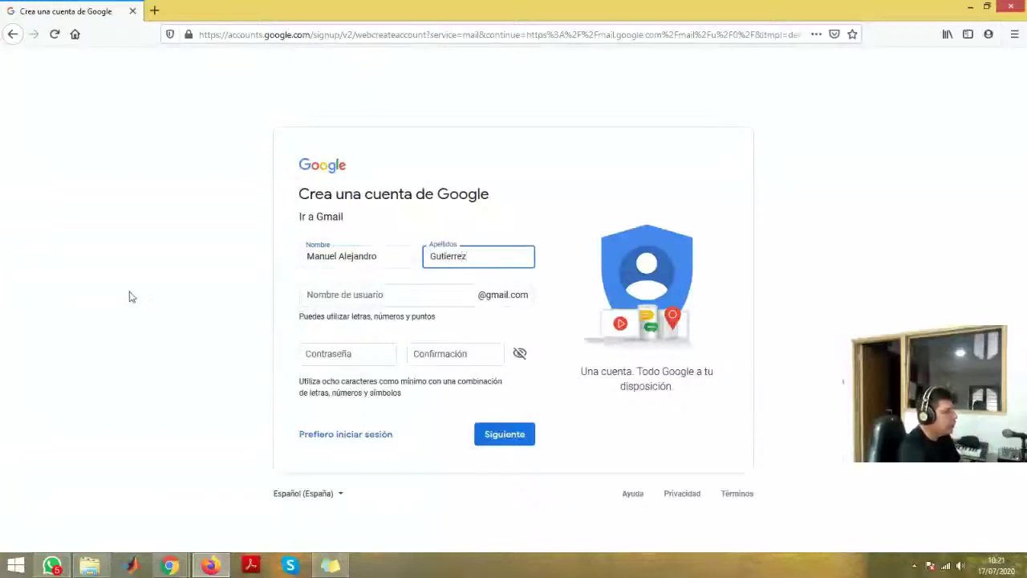
{"action": "left_click", "coordinate": [335, 297]}
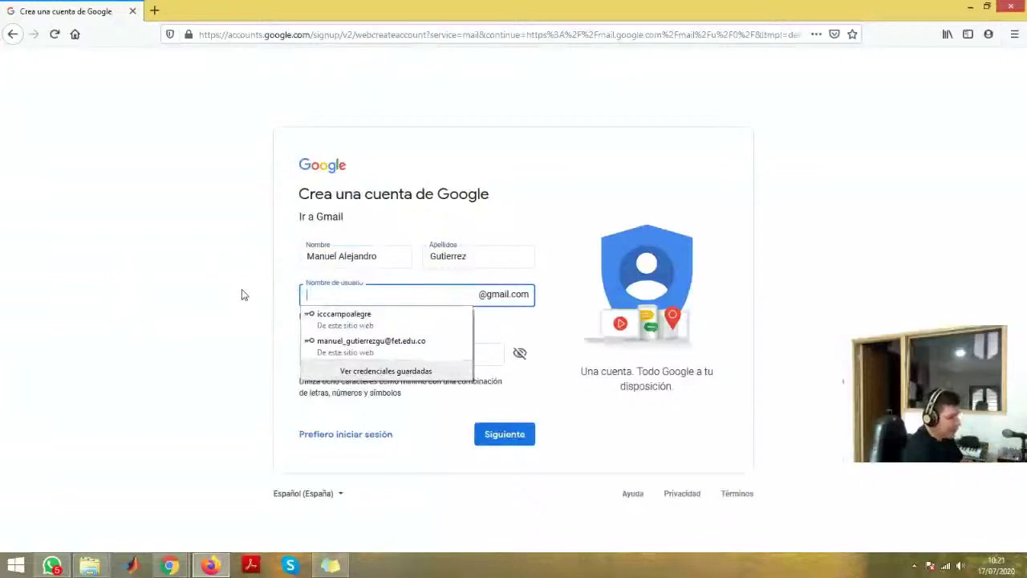
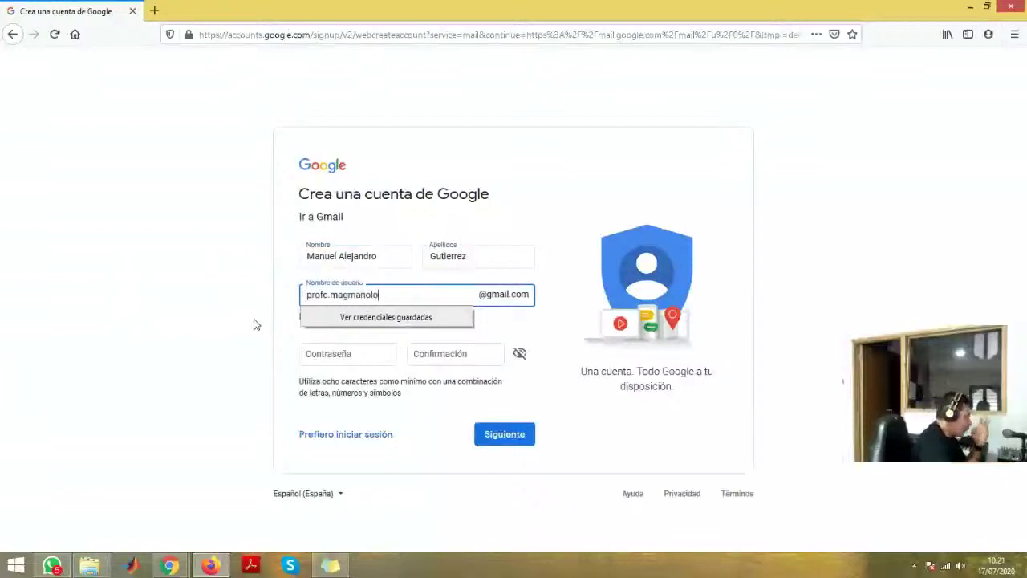
{"action": "left_click", "coordinate": [257, 353]}
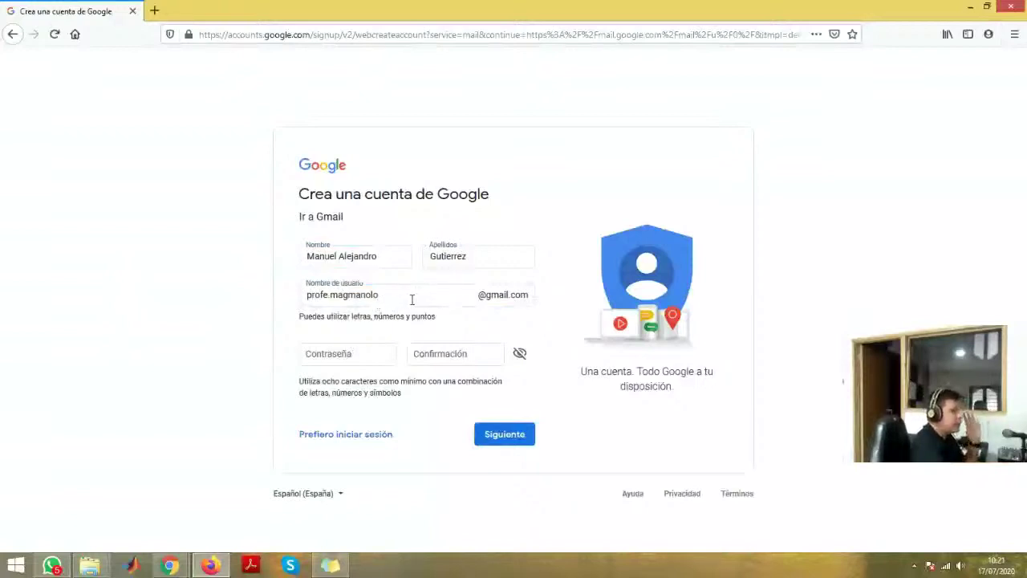
- Enter and confirm the account password, then submit the step
{"action": "left_click", "coordinate": [369, 355]}
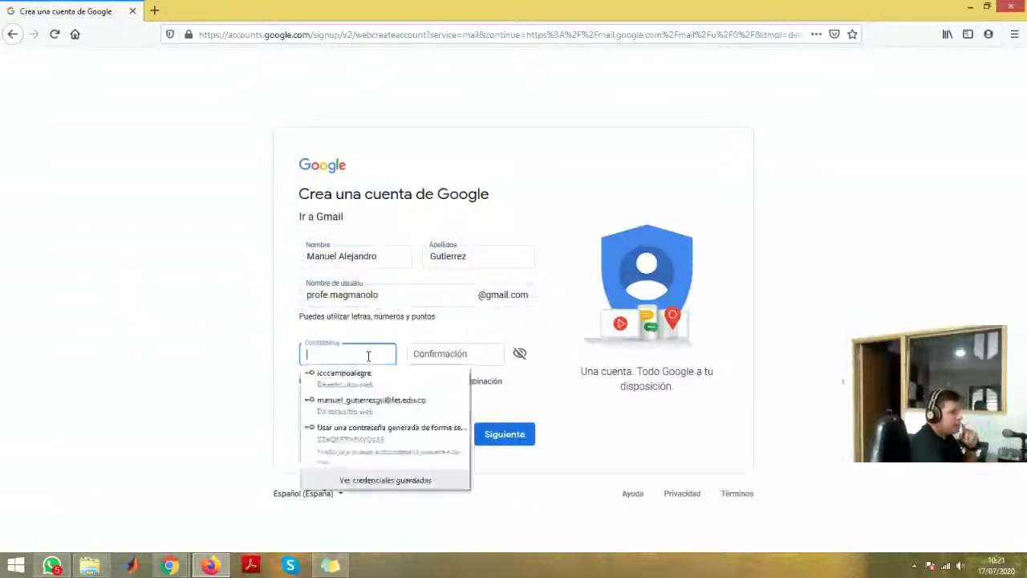
{"action": "type", "text": "*"}
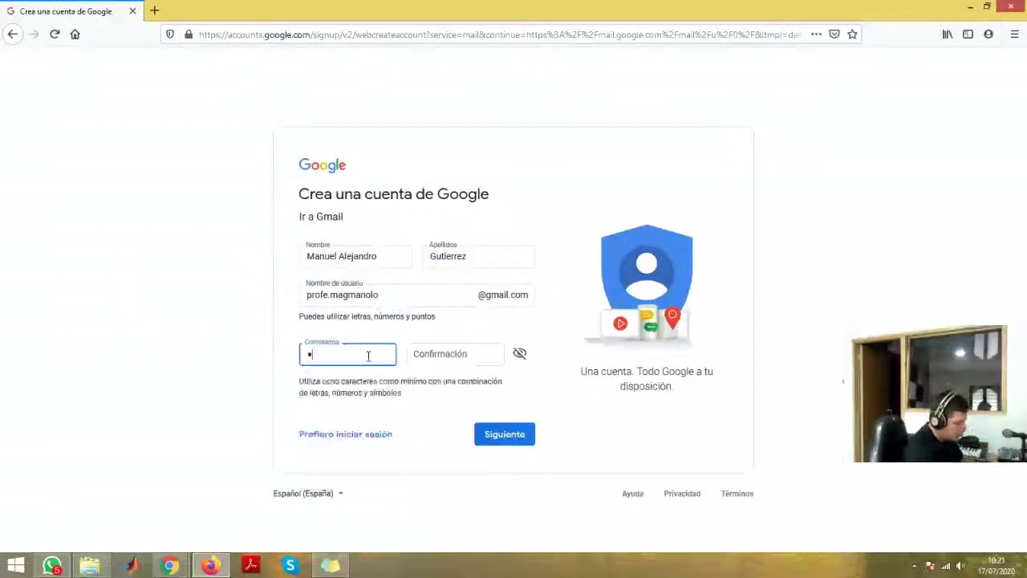
{"action": "type", "text": "****"}
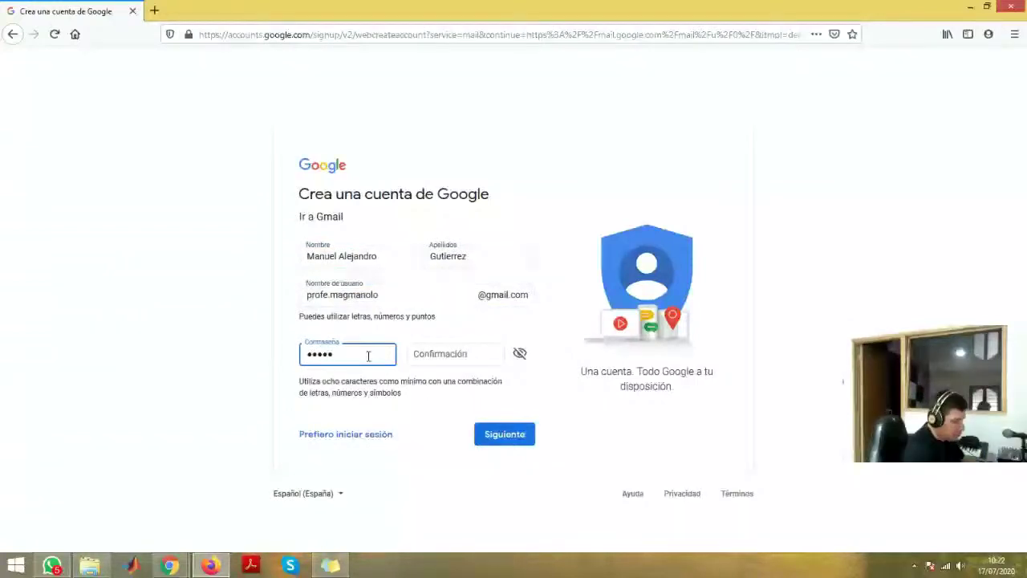
{"action": "type", "text": "*****"}
{"action": "left_click", "coordinate": [453, 360]}
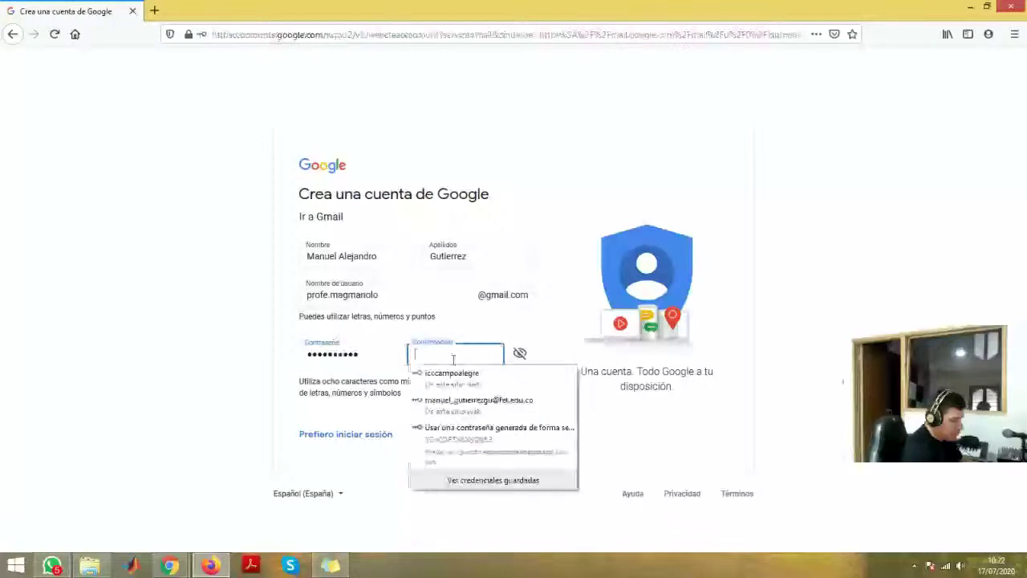
{"action": "type", "text": "**********"}
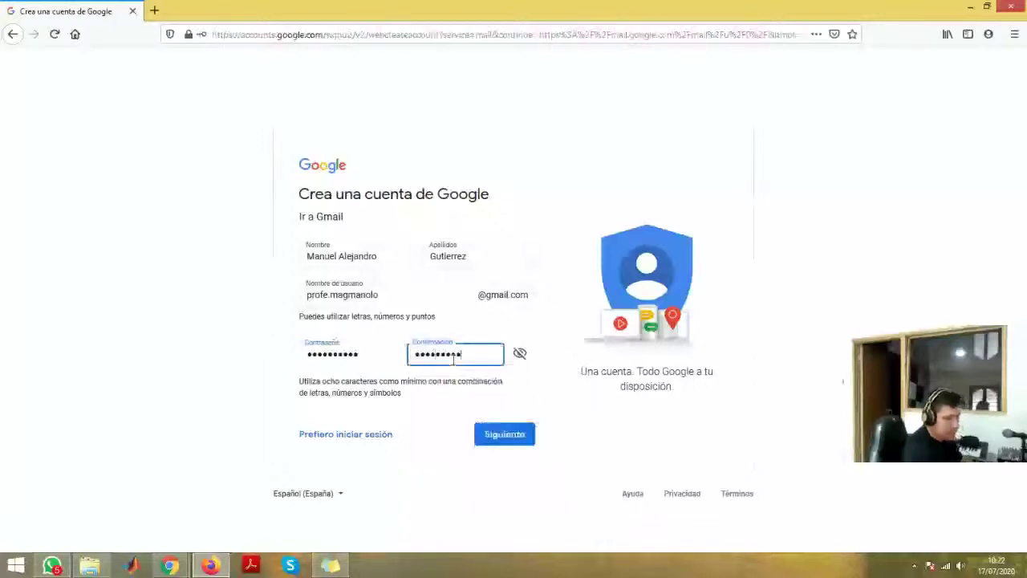
{"action": "type", "text": "*"}
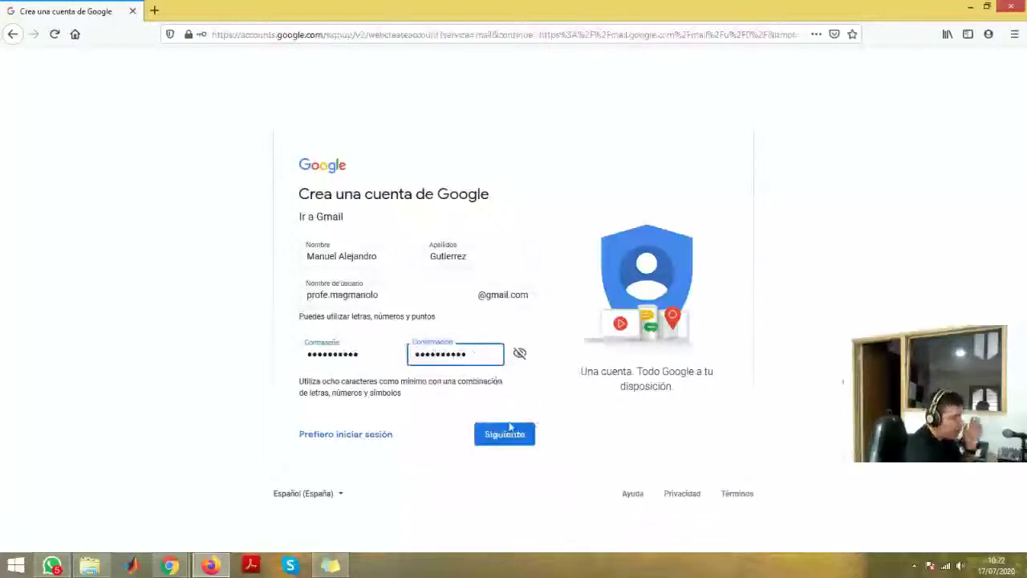
{"action": "left_click", "coordinate": [507, 434]}
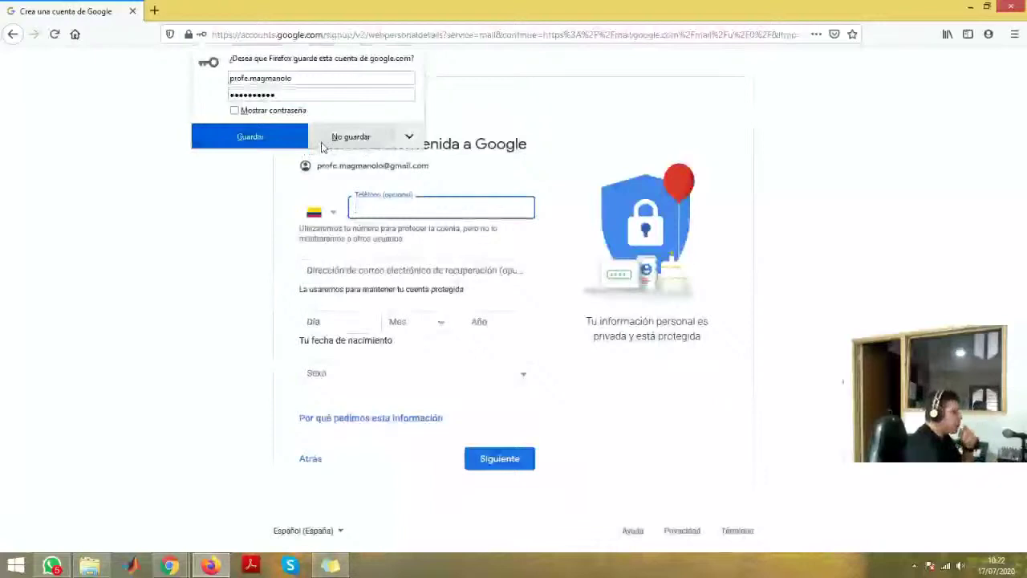
- Save the login in Firefox and enter the phone number and recovery e-mail
{"action": "left_click", "coordinate": [276, 140]}
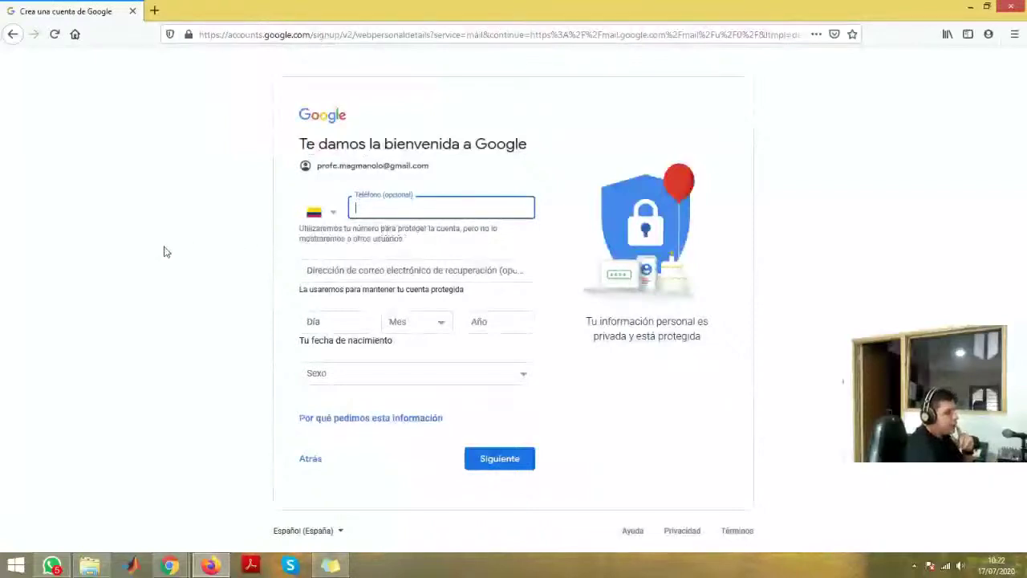
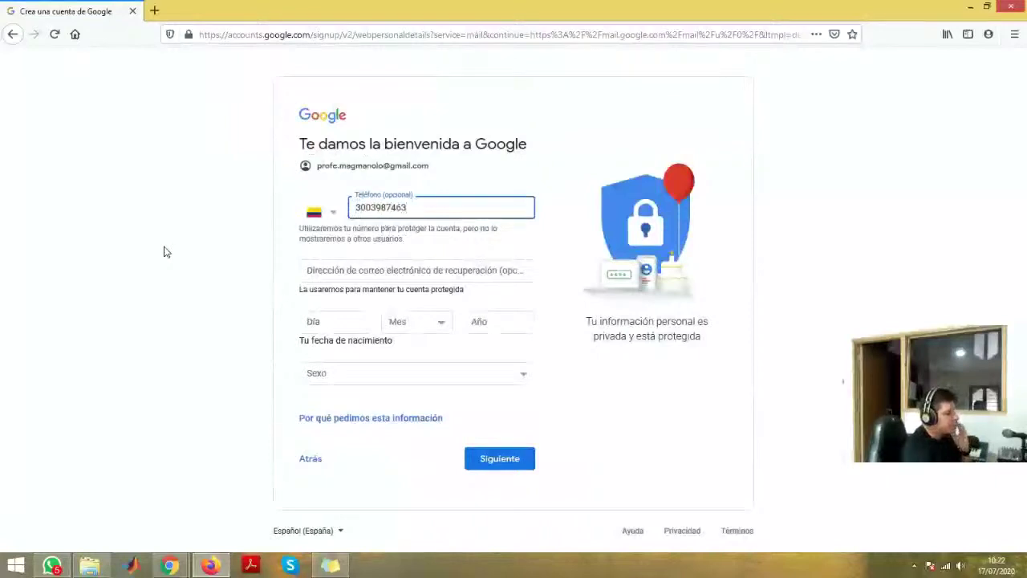
{"action": "left_click", "coordinate": [402, 276]}
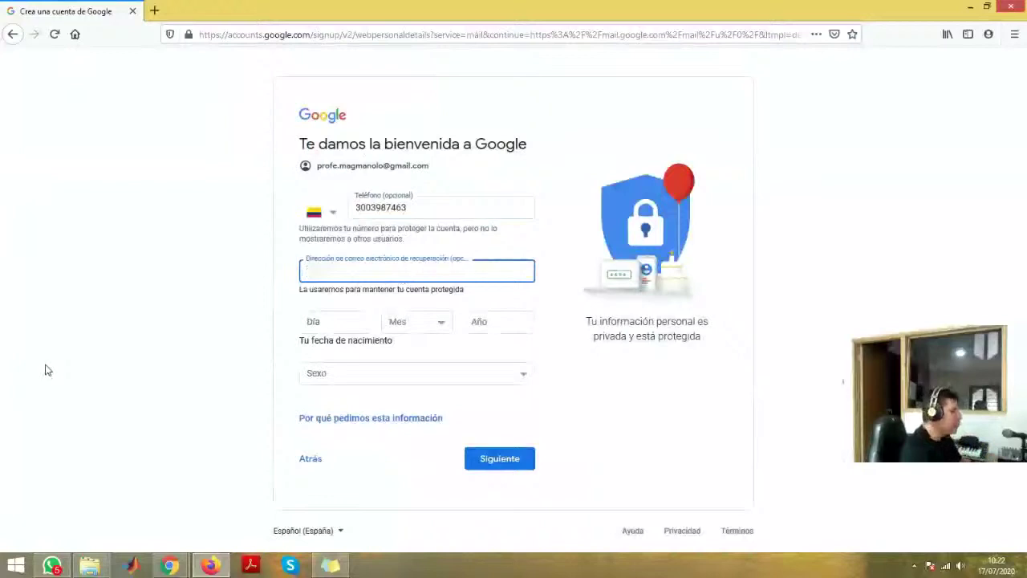
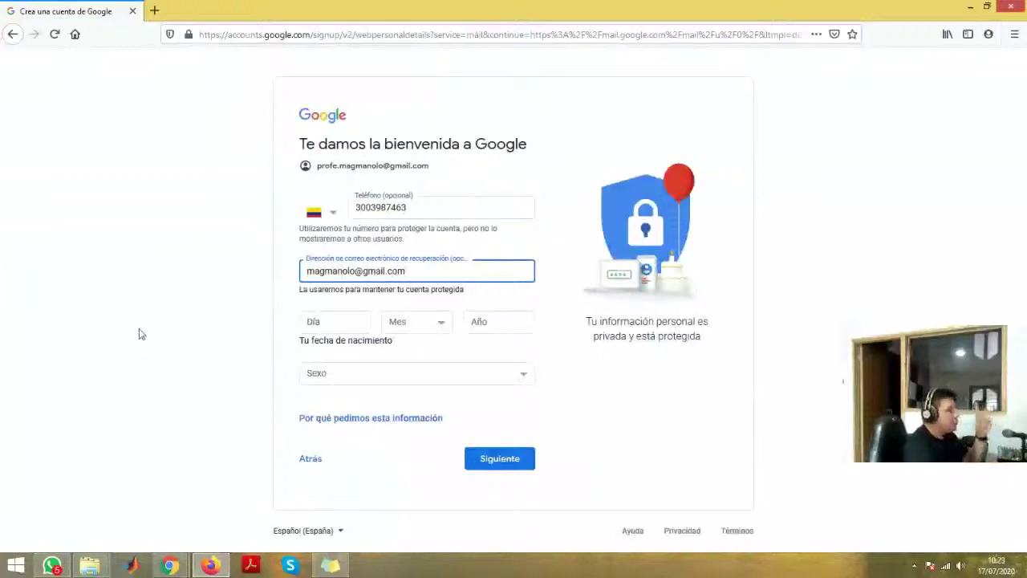
{"action": "left_click", "coordinate": [340, 321]}
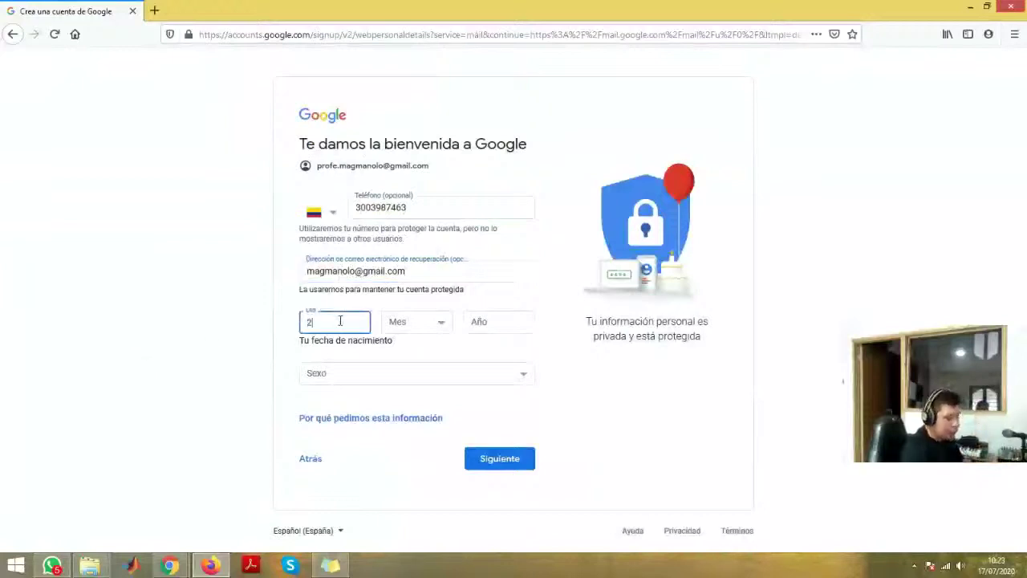
{"action": "left_click", "coordinate": [436, 321]}
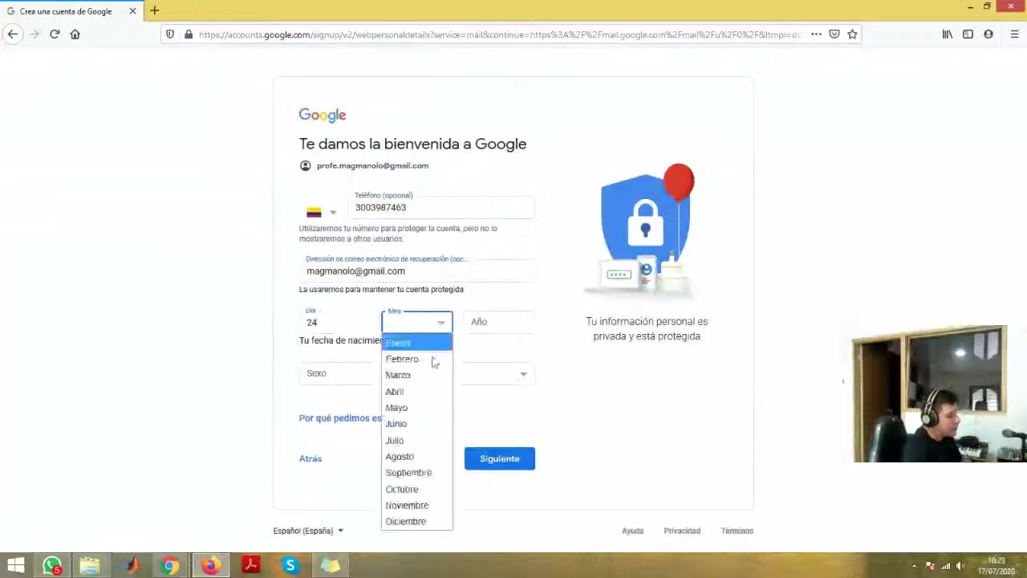
{"action": "left_click", "coordinate": [430, 391]}
{"action": "left_click", "coordinate": [497, 326]}
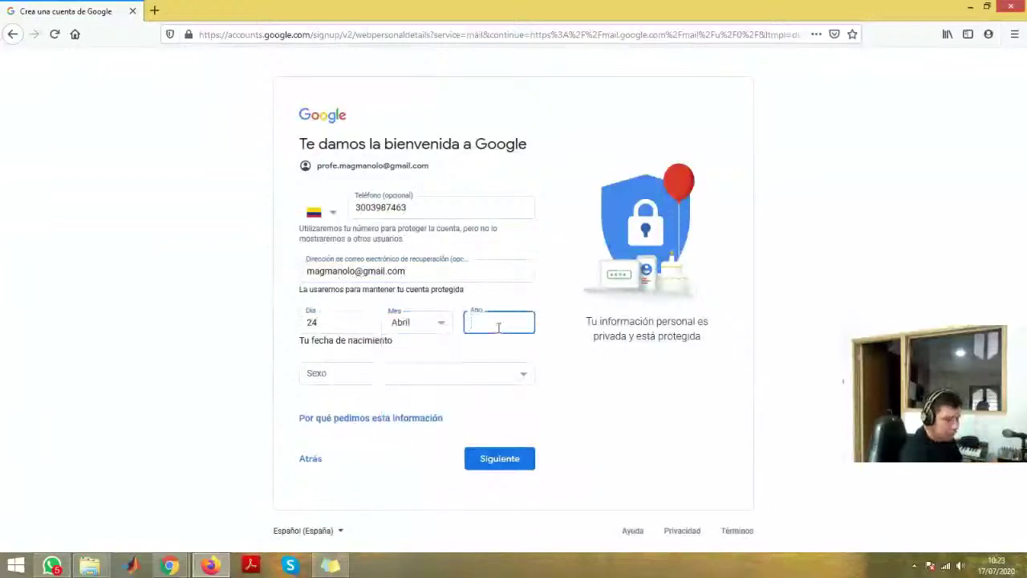
{"action": "left_click", "coordinate": [509, 372]}
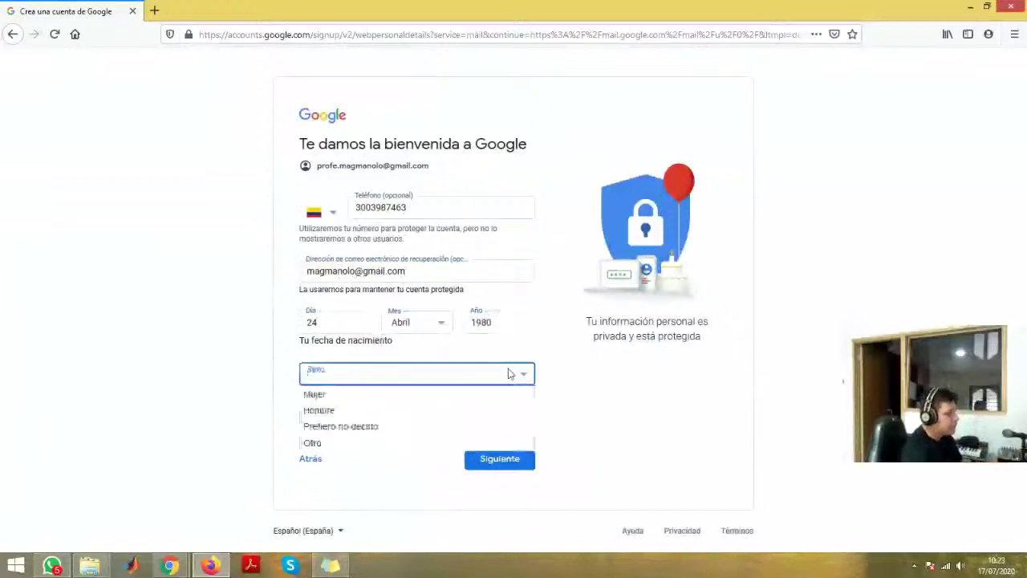
{"action": "left_click", "coordinate": [378, 411]}
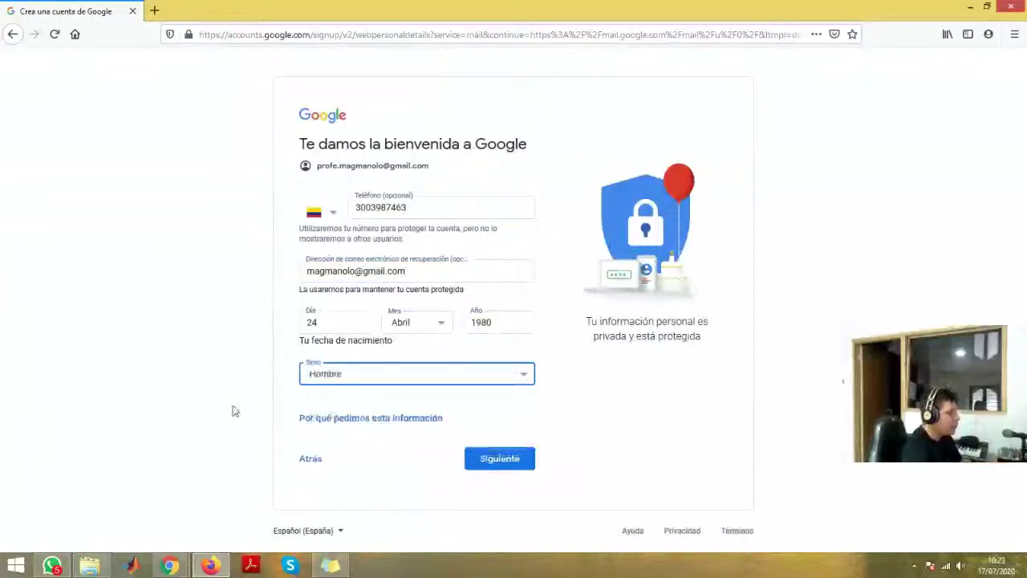
{"action": "left_click", "coordinate": [500, 460]}
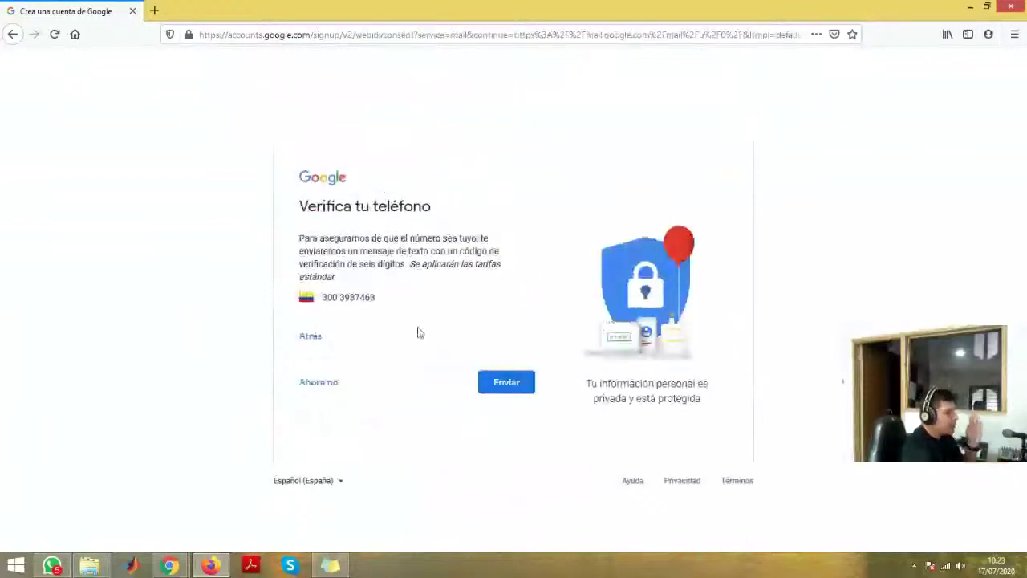
- Get past the Verifica tu teléfono step to the Privacidad y condiciones page
{"action": "left_click", "coordinate": [507, 383]}
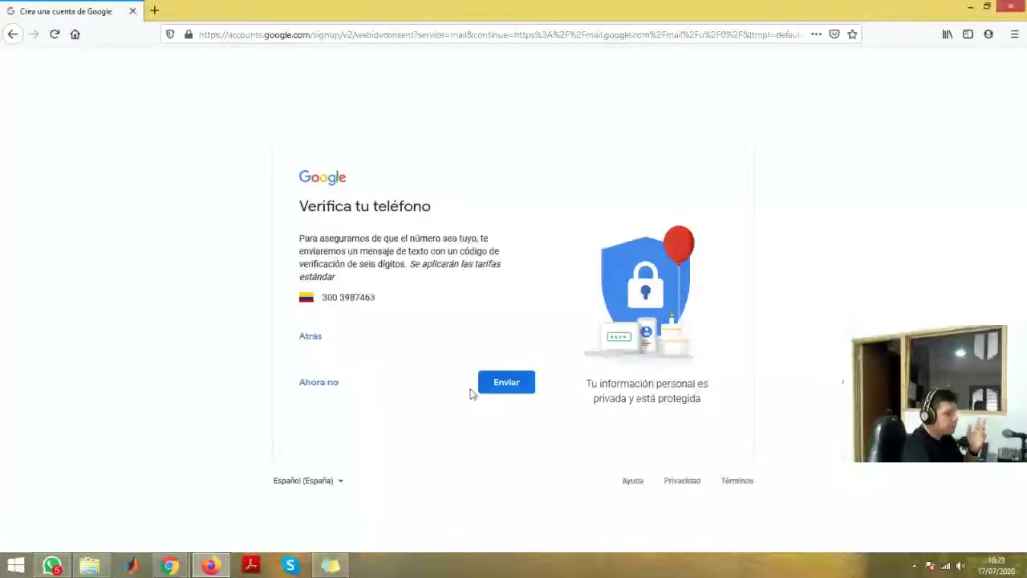
{"action": "left_click", "coordinate": [319, 382]}
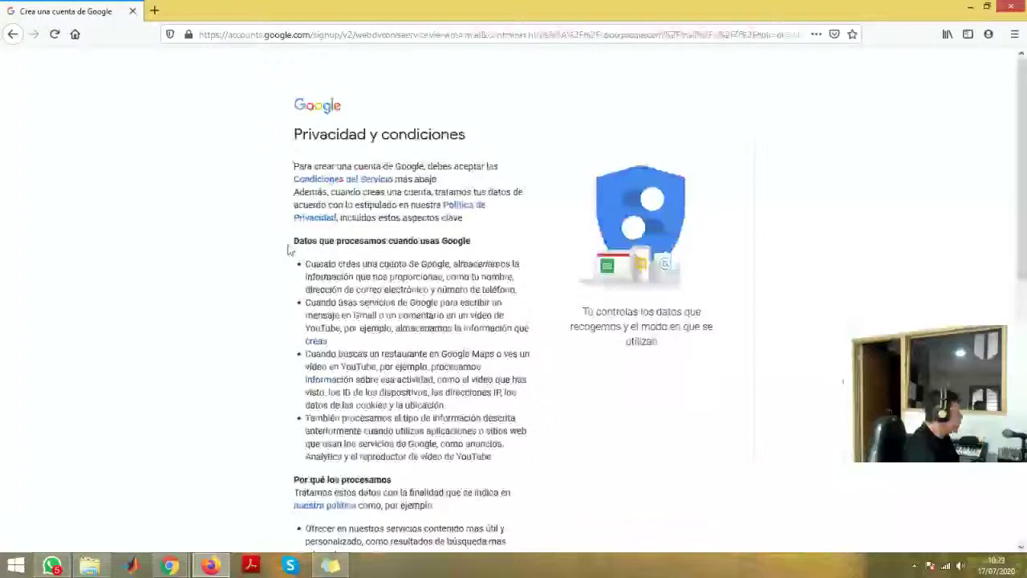
- Read through Privacidad y condiciones and accept with Acepto to create the account
{"action": "scroll", "coordinate": [289, 250], "scroll_direction": "down", "scroll_amount": 3}
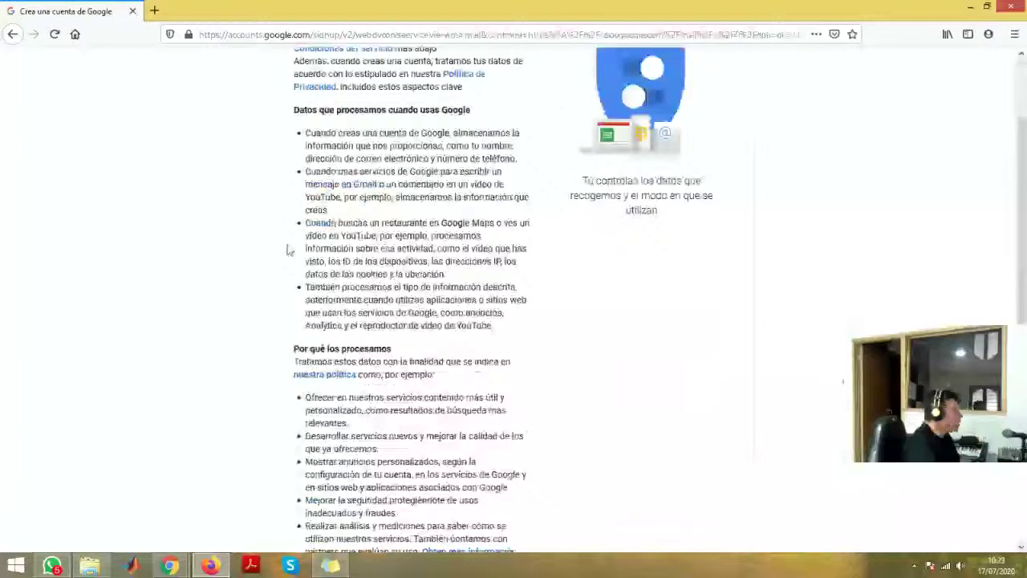
{"action": "scroll", "coordinate": [259, 251], "scroll_direction": "down", "scroll_amount": 10}
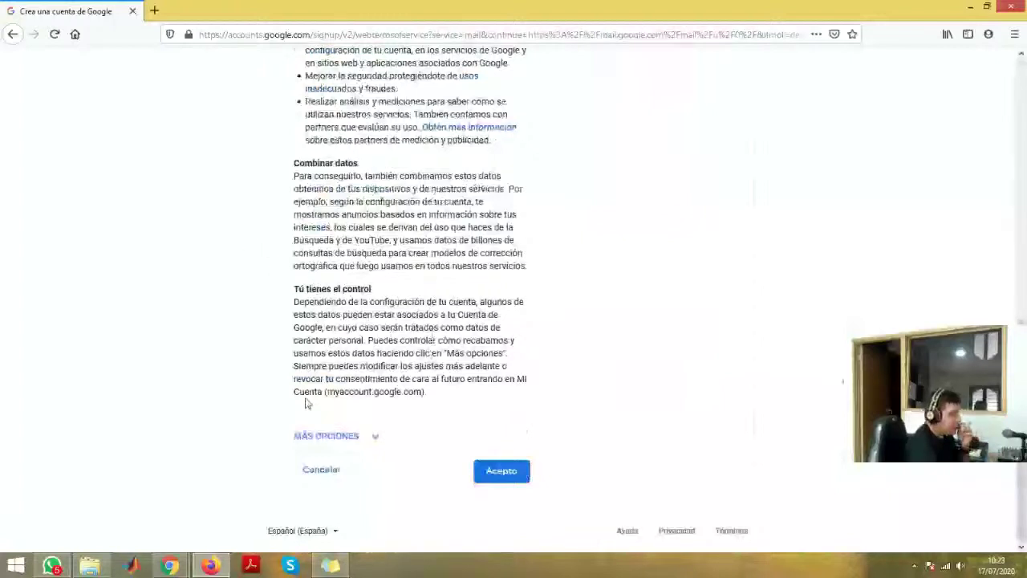
{"action": "left_click", "coordinate": [506, 472]}
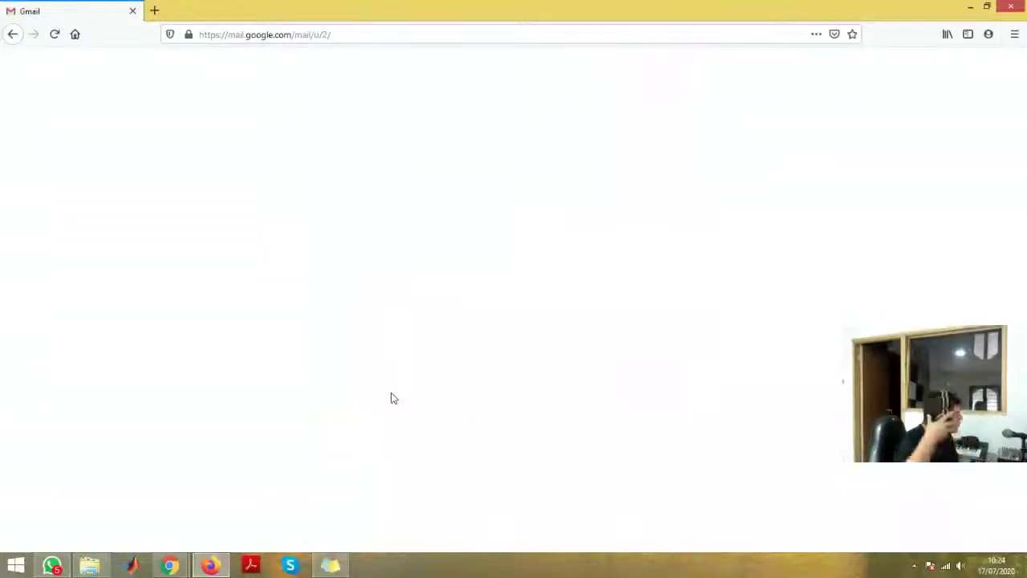
- Reload Gmail and close the empty, Chromecast search and old Gmail tabs in the other window
{"action": "left_click", "coordinate": [54, 33]}
{"action": "key", "text": "alt+Tab"}
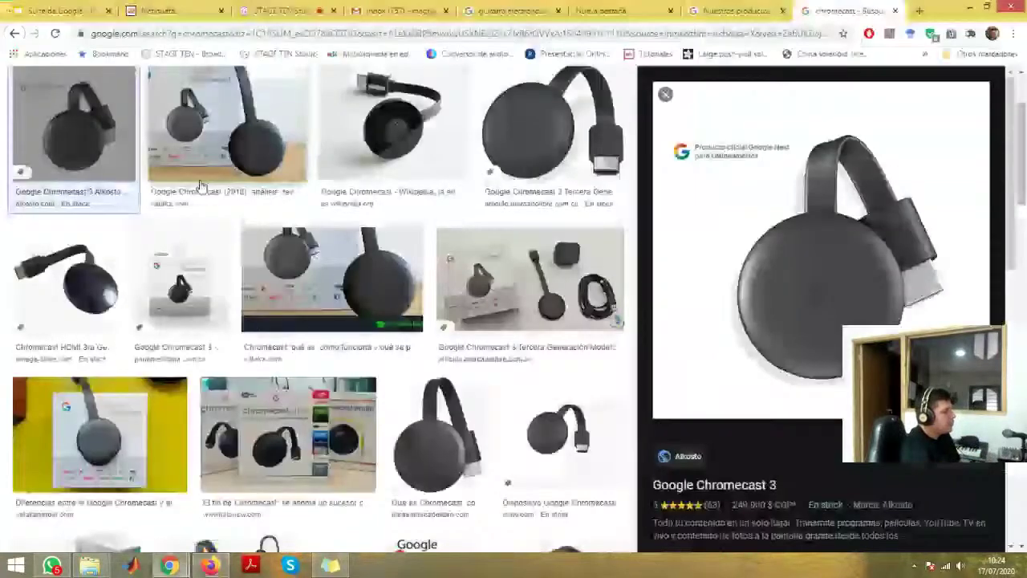
{"action": "key", "text": "alt+Tab"}
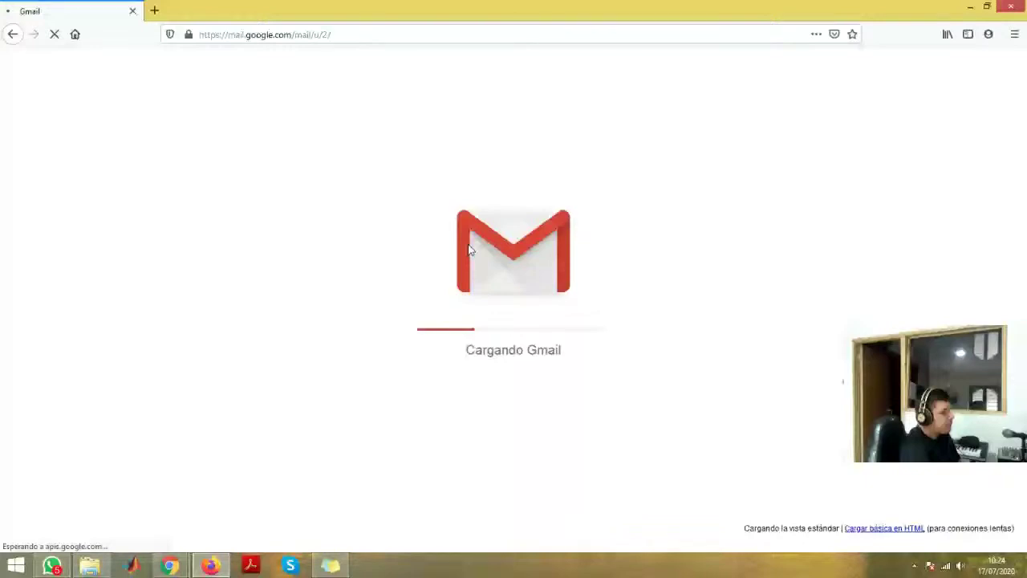
{"action": "key", "text": "alt+Tab"}
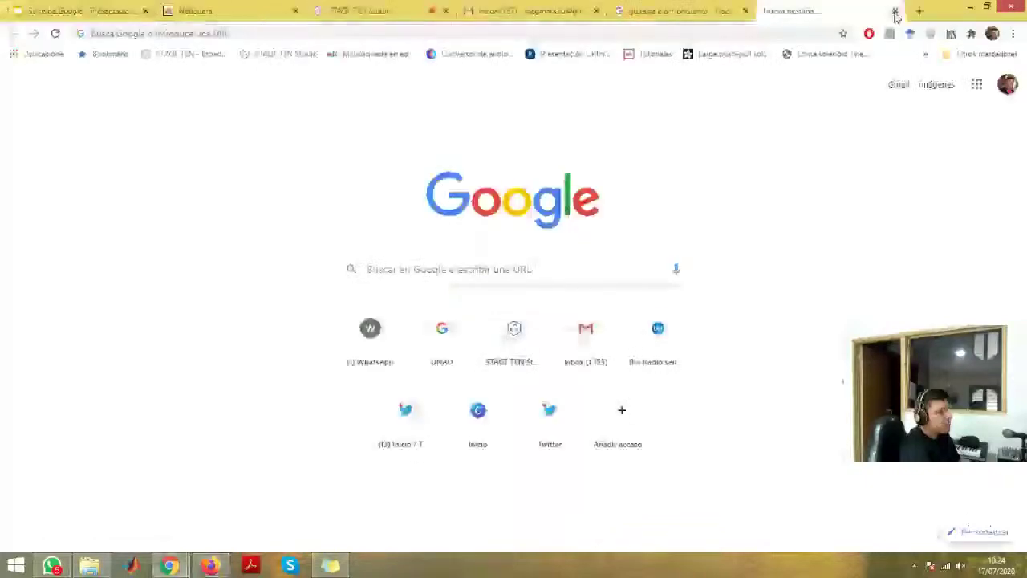
{"action": "left_click", "coordinate": [894, 12]}
{"action": "left_click", "coordinate": [745, 11]}
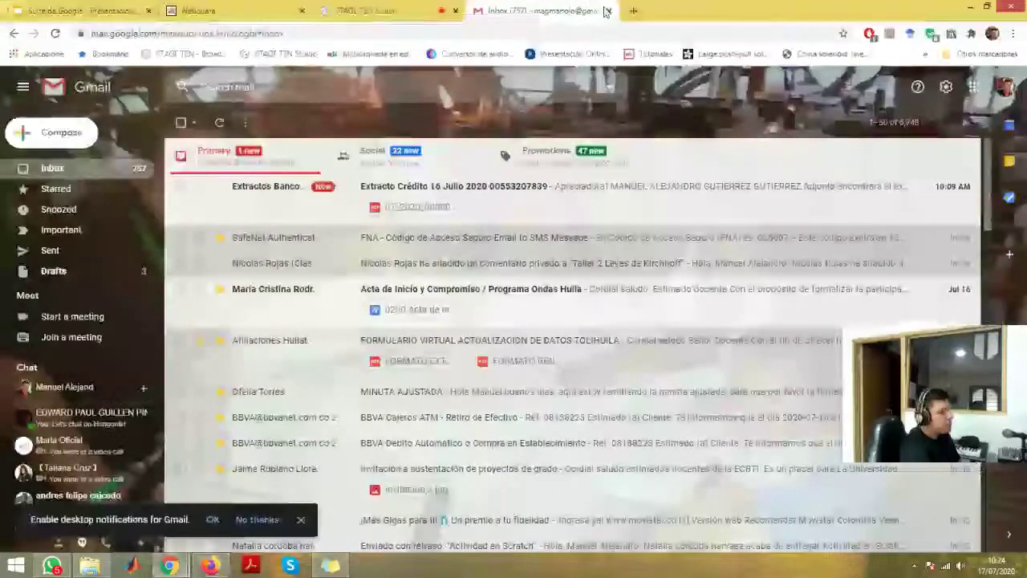
{"action": "left_click", "coordinate": [606, 11]}
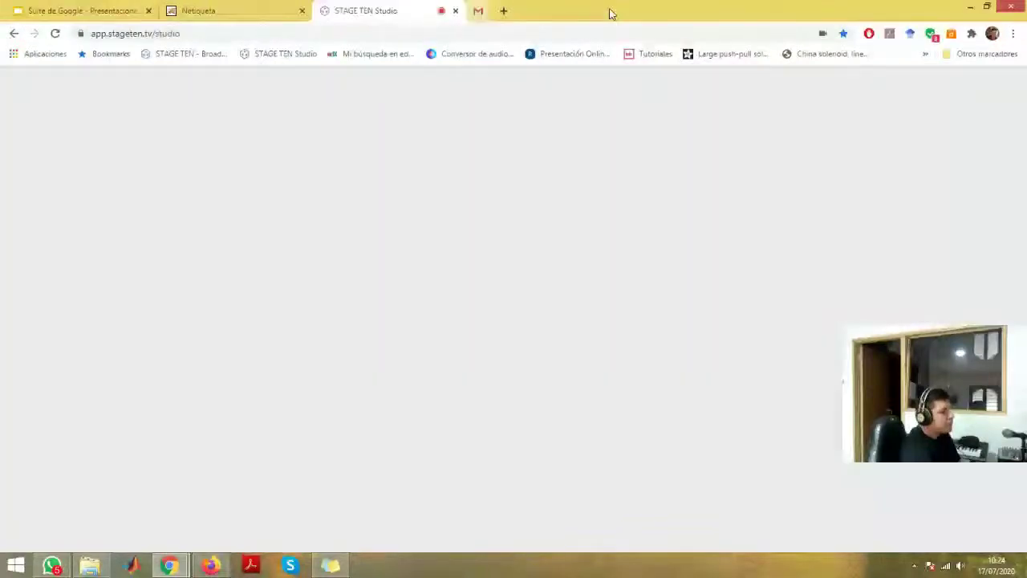
{"action": "key", "text": "alt+Tab"}
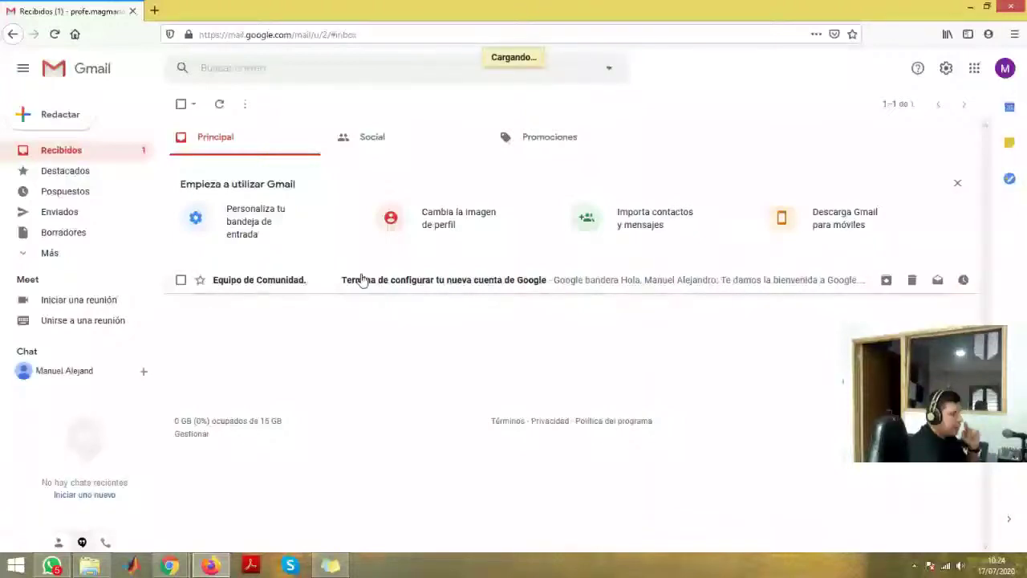
- Read the welcome email, dismiss the Google Meet notice and return to the inbox list
{"action": "left_click", "coordinate": [362, 279]}
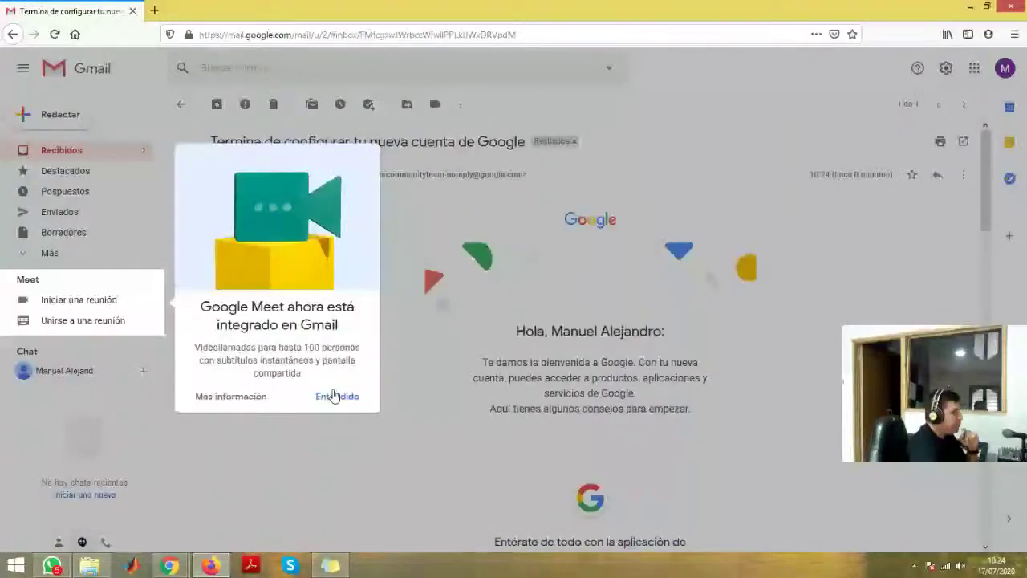
{"action": "left_click", "coordinate": [334, 396]}
{"action": "scroll", "coordinate": [256, 282], "scroll_direction": "down", "scroll_amount": 4}
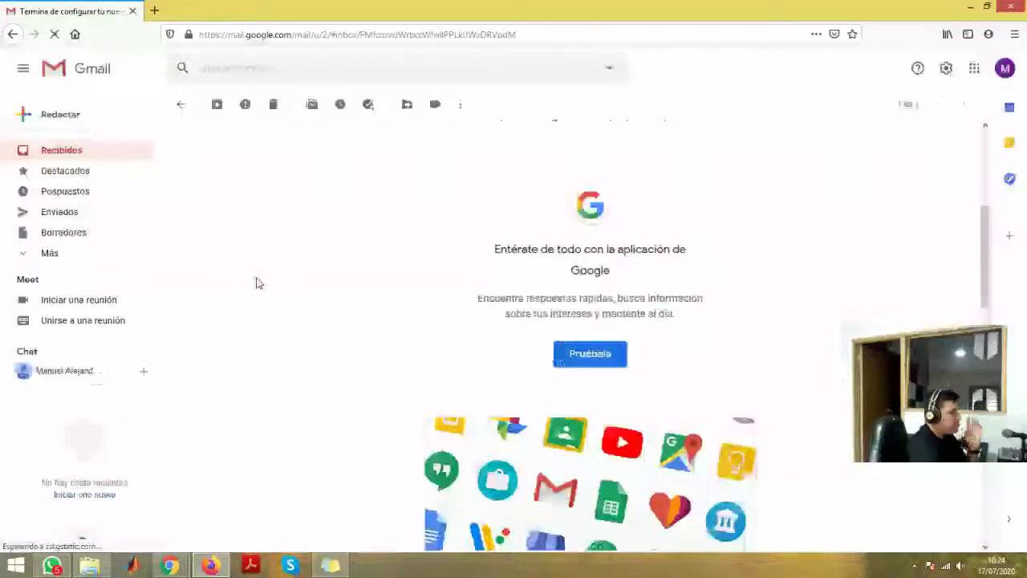
{"action": "scroll", "coordinate": [477, 377], "scroll_direction": "down", "scroll_amount": 4}
{"action": "scroll", "coordinate": [475, 377], "scroll_direction": "down", "scroll_amount": 5}
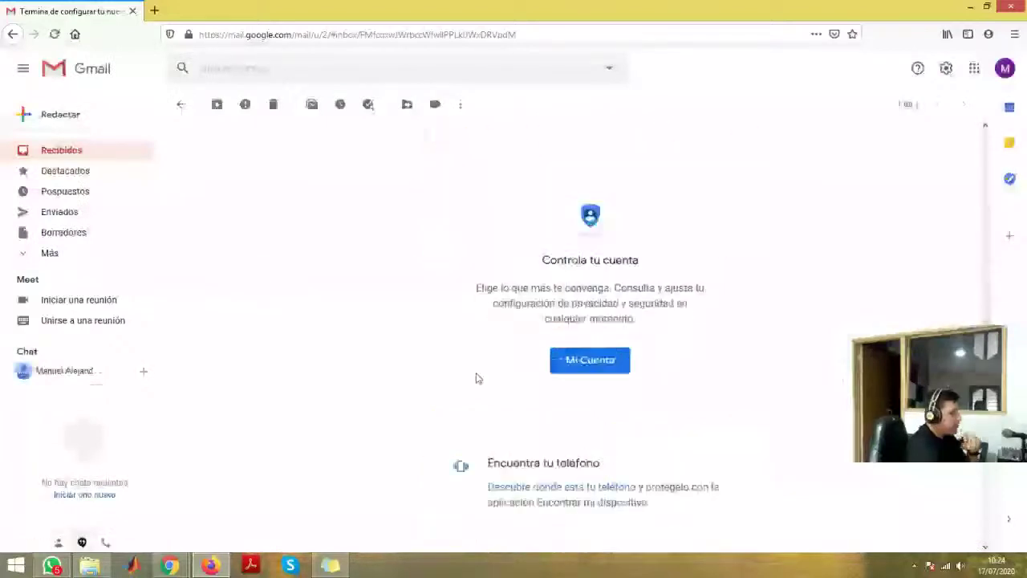
{"action": "left_click", "coordinate": [81, 153]}
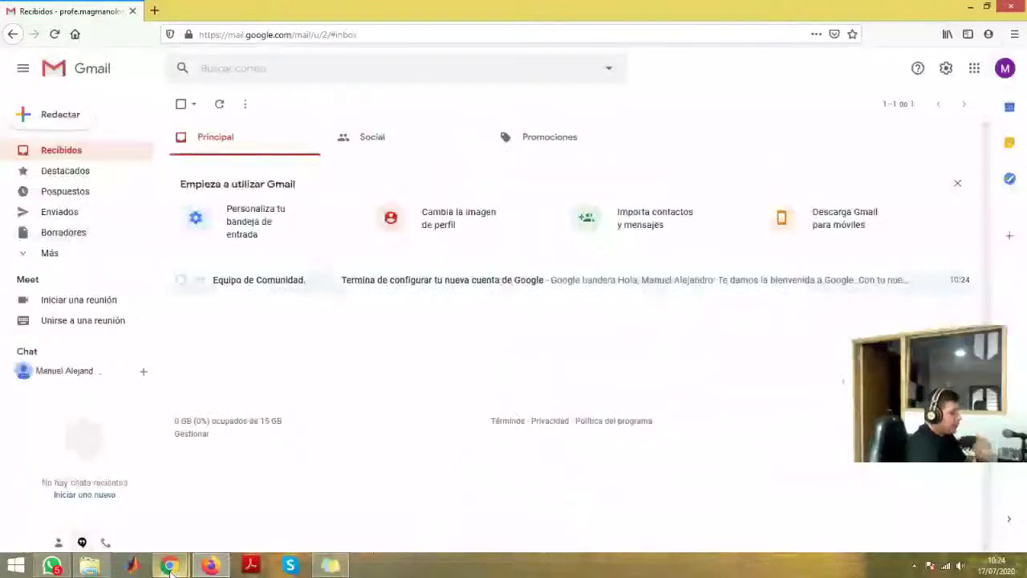
{"action": "mouse_move", "coordinate": [170, 564]}
{"action": "left_click", "coordinate": [118, 520]}
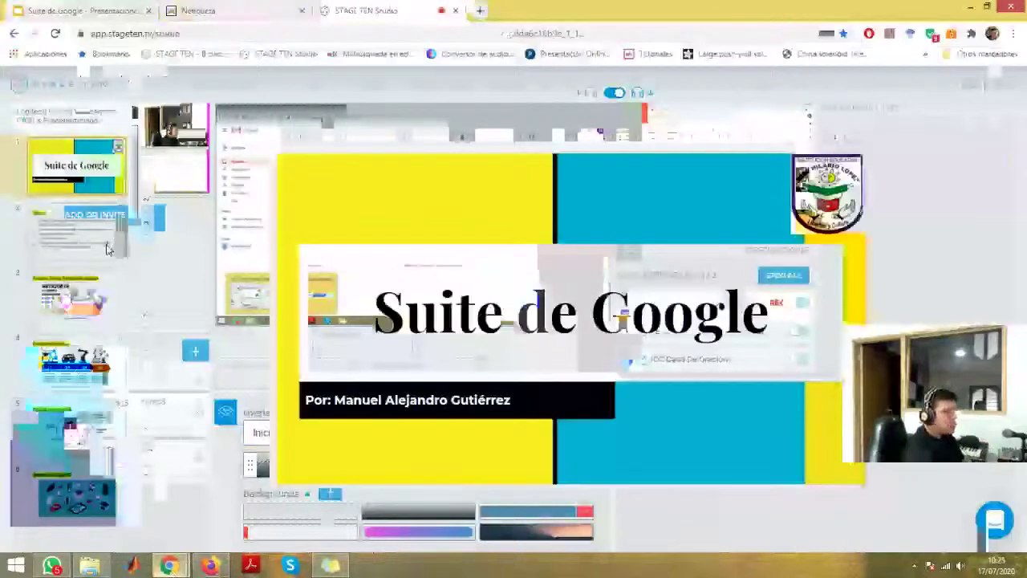
- Select the Suite de Google slide scene in StageTen Studio
{"action": "left_click", "coordinate": [107, 250]}
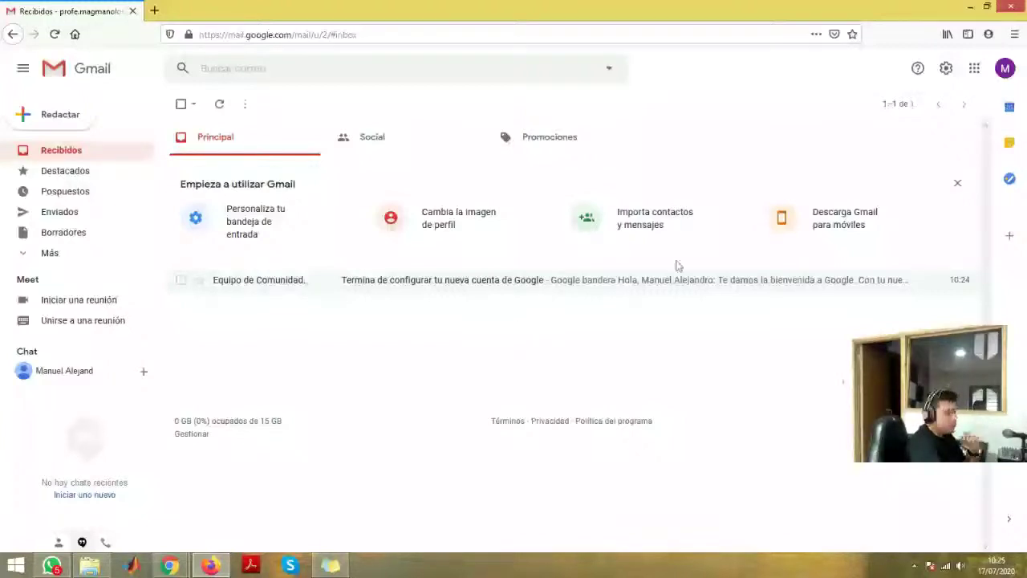
- Upload FOTO.jpg from the MAGManolo folder, crop it and set it as the profile photo
{"action": "left_click", "coordinate": [1006, 68]}
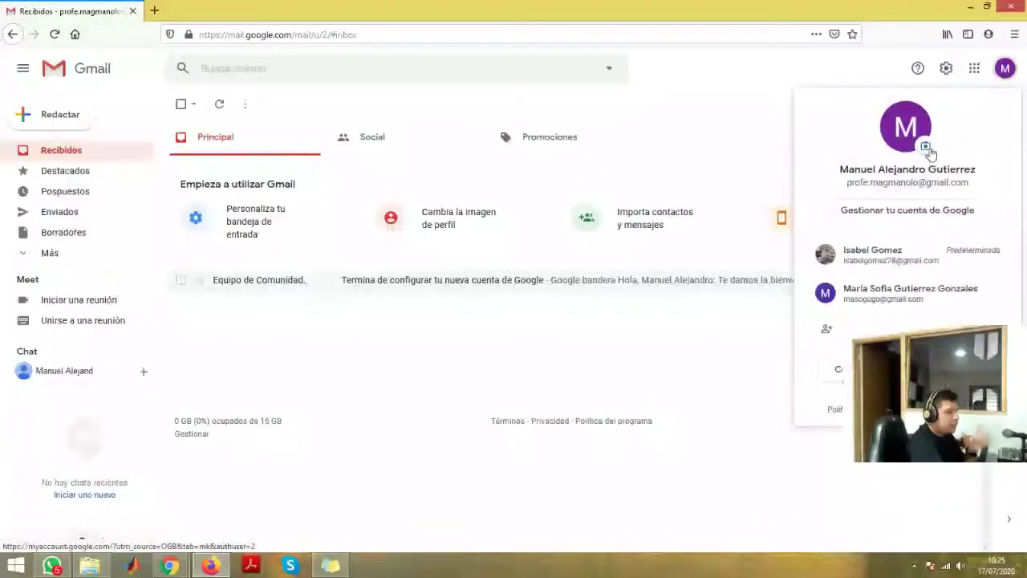
{"action": "left_click", "coordinate": [925, 147]}
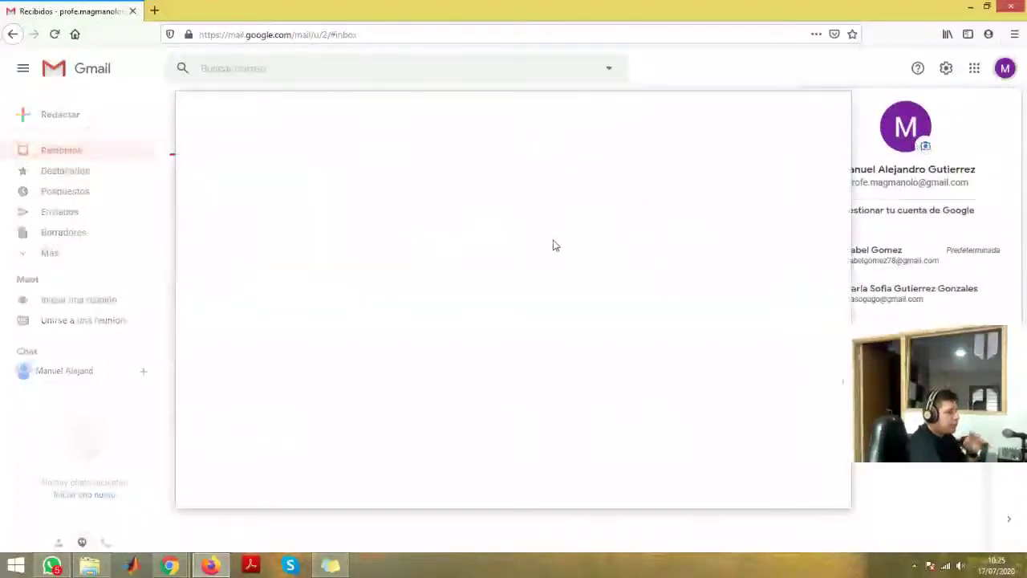
{"action": "left_click", "coordinate": [293, 151]}
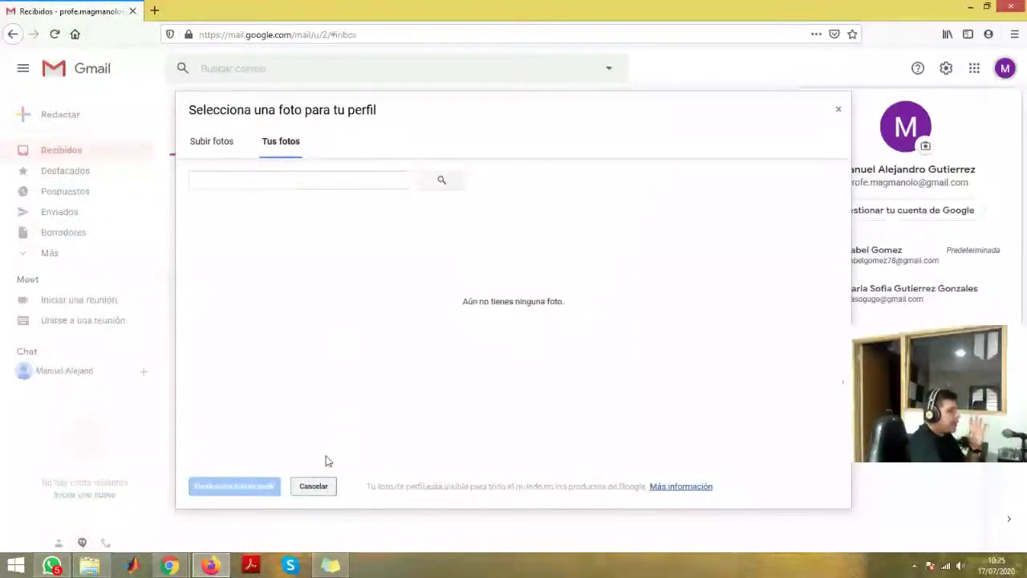
{"action": "left_click", "coordinate": [227, 143]}
{"action": "left_click", "coordinate": [482, 366]}
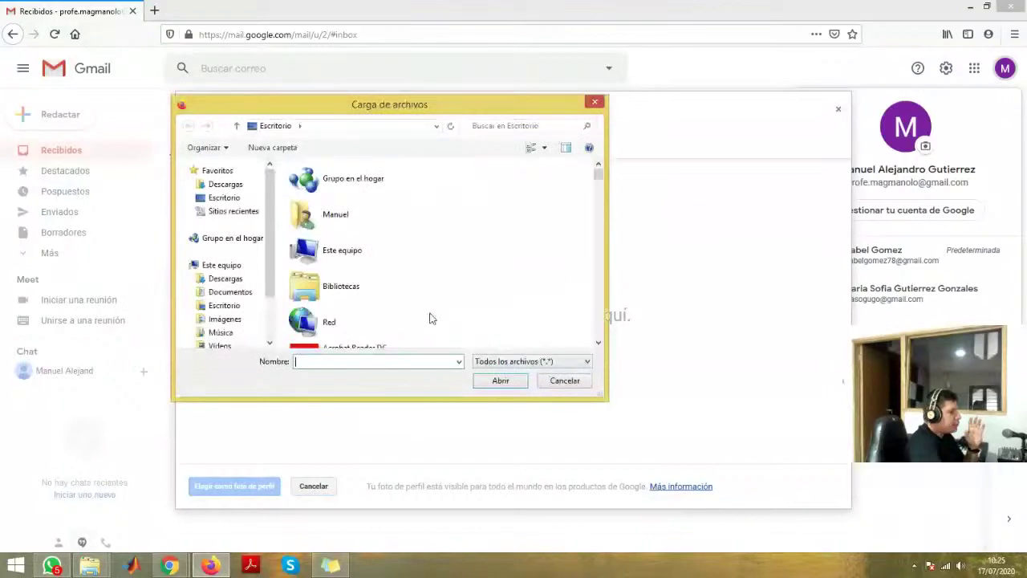
{"action": "left_click_drag", "start_coordinate": [596, 223], "coordinate": [603, 289]}
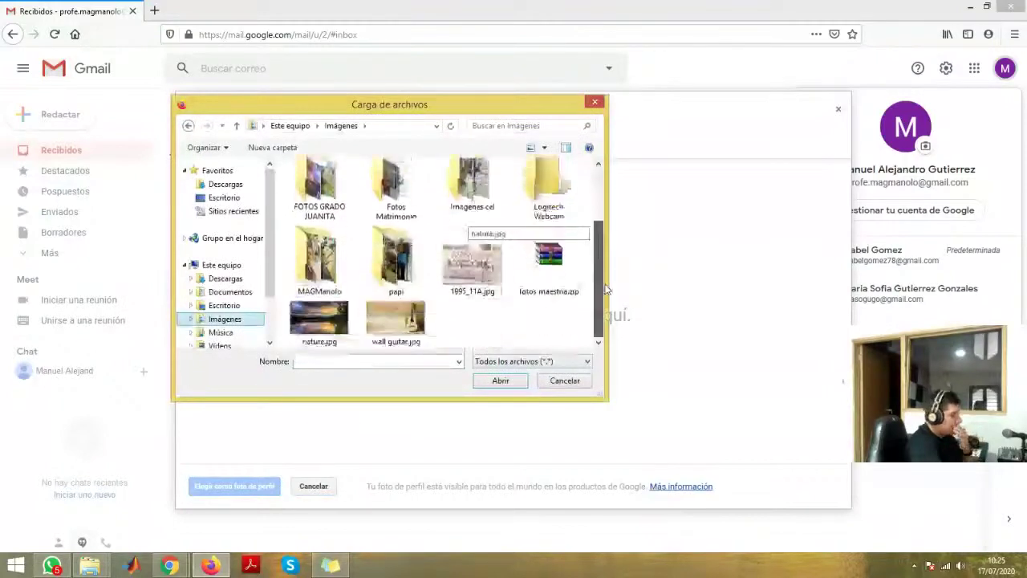
{"action": "double_click", "coordinate": [320, 271]}
{"action": "scroll", "coordinate": [449, 264], "scroll_direction": "down", "scroll_amount": 3}
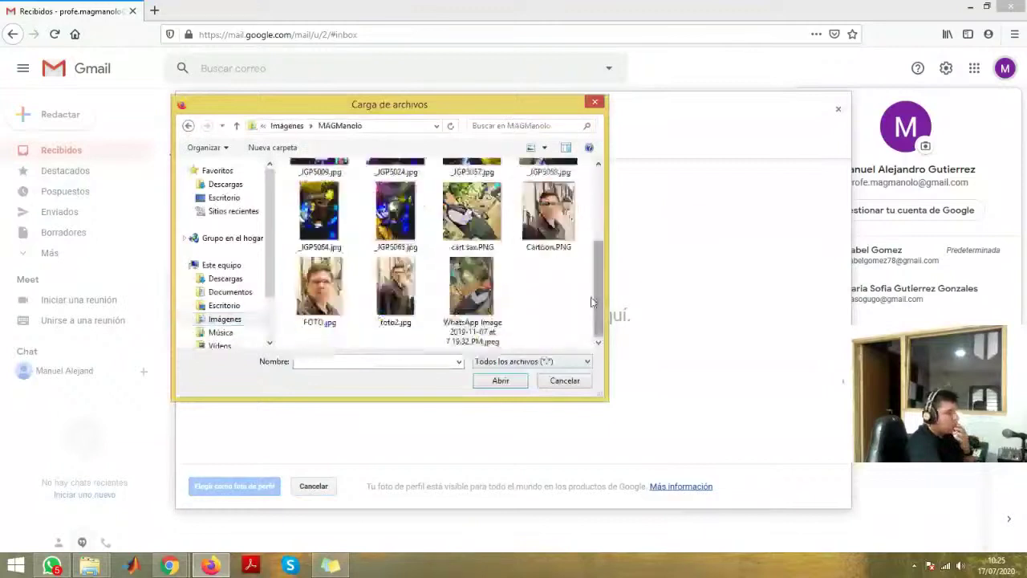
{"action": "left_click", "coordinate": [337, 302]}
{"action": "double_click", "coordinate": [337, 303]}
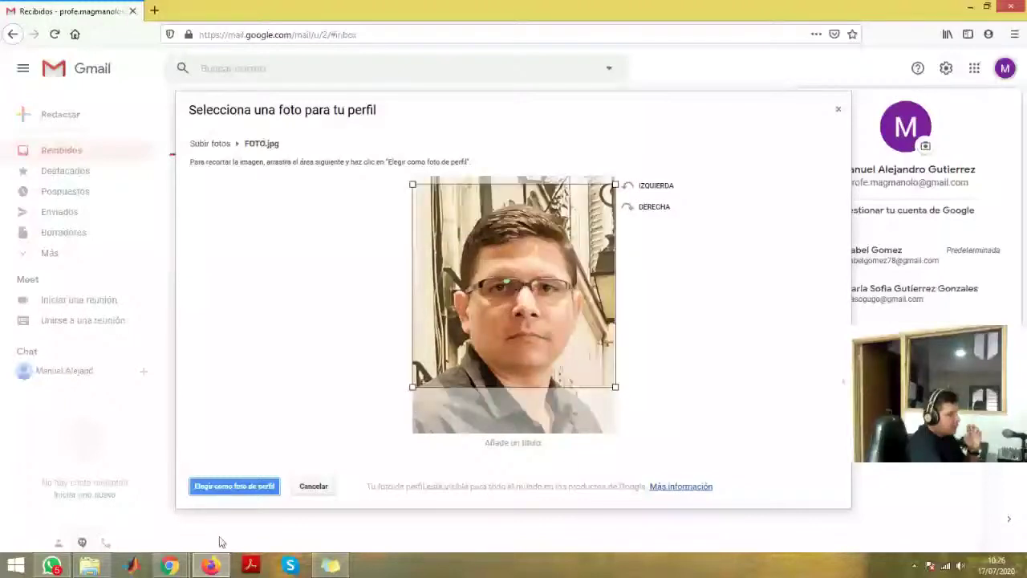
{"action": "left_click", "coordinate": [223, 487]}
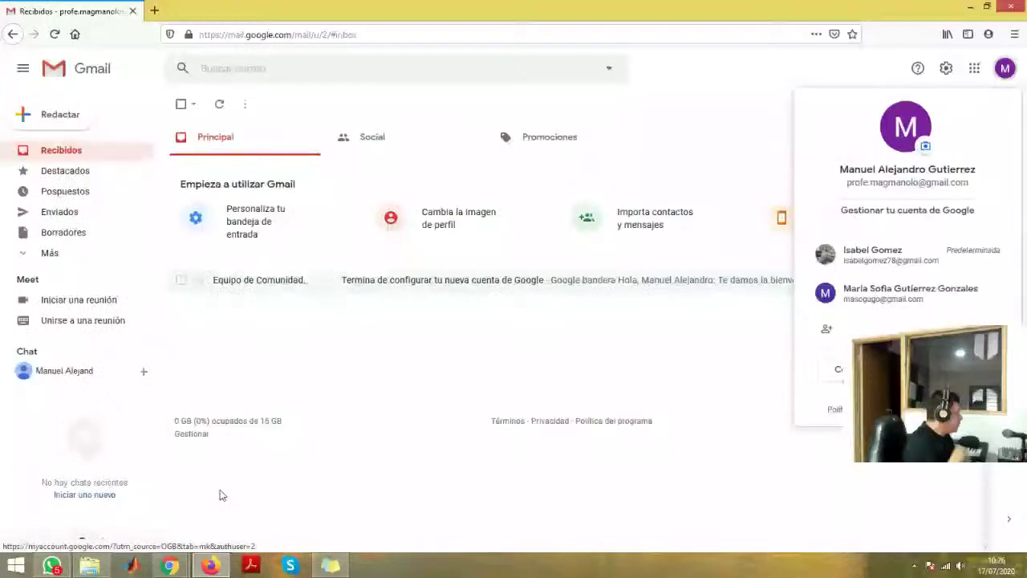
{"action": "left_click", "coordinate": [447, 408]}
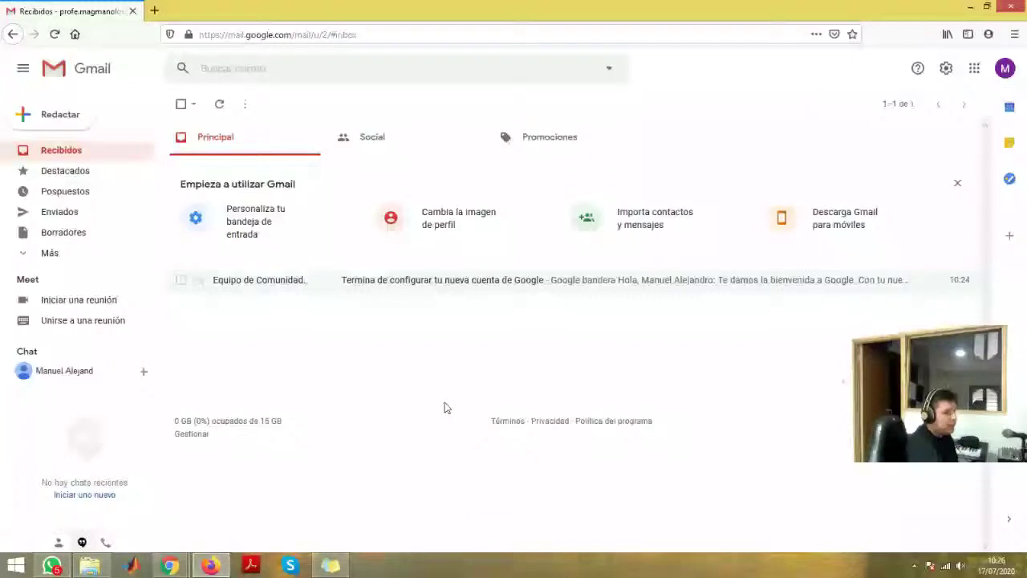
{"action": "key", "text": "alt+Tab"}
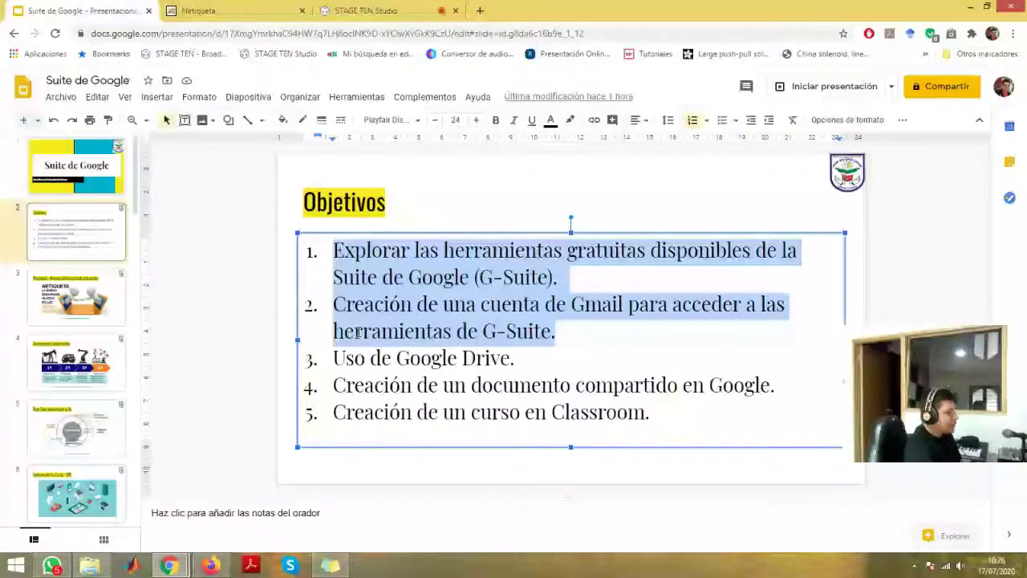
{"action": "key", "text": "alt+Tab"}
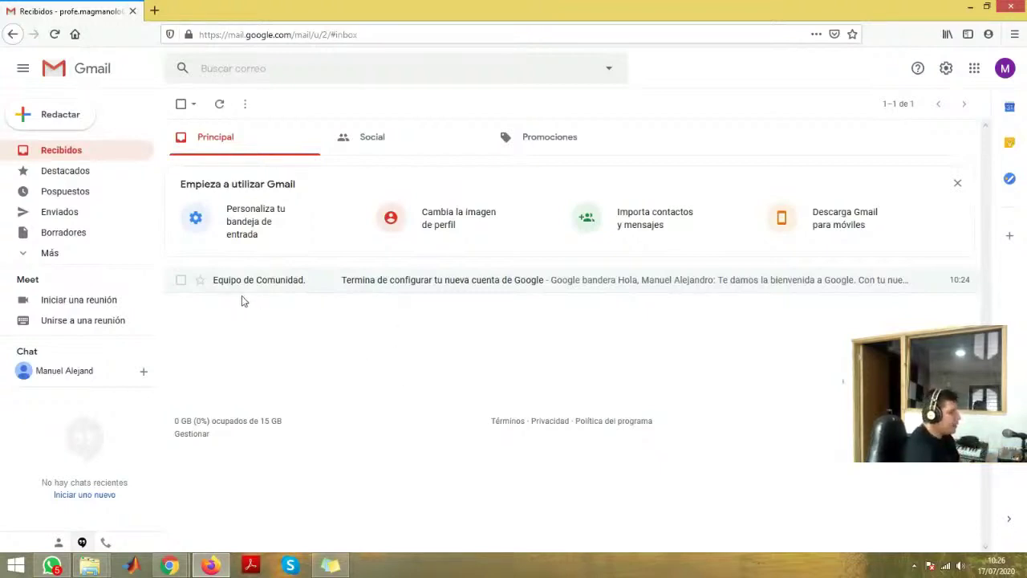
{"action": "left_click", "coordinate": [35, 154]}
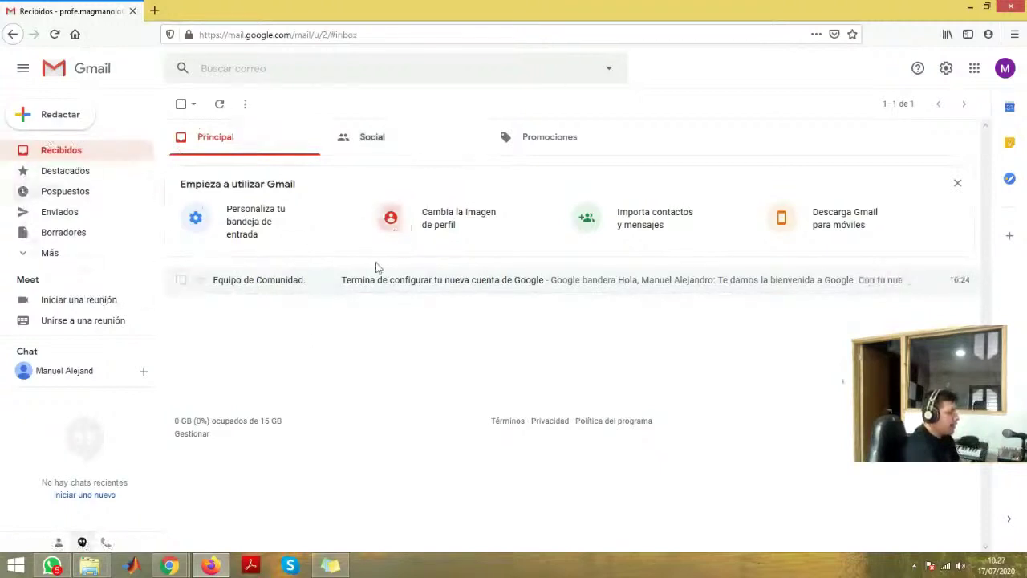
{"action": "left_click", "coordinate": [392, 149]}
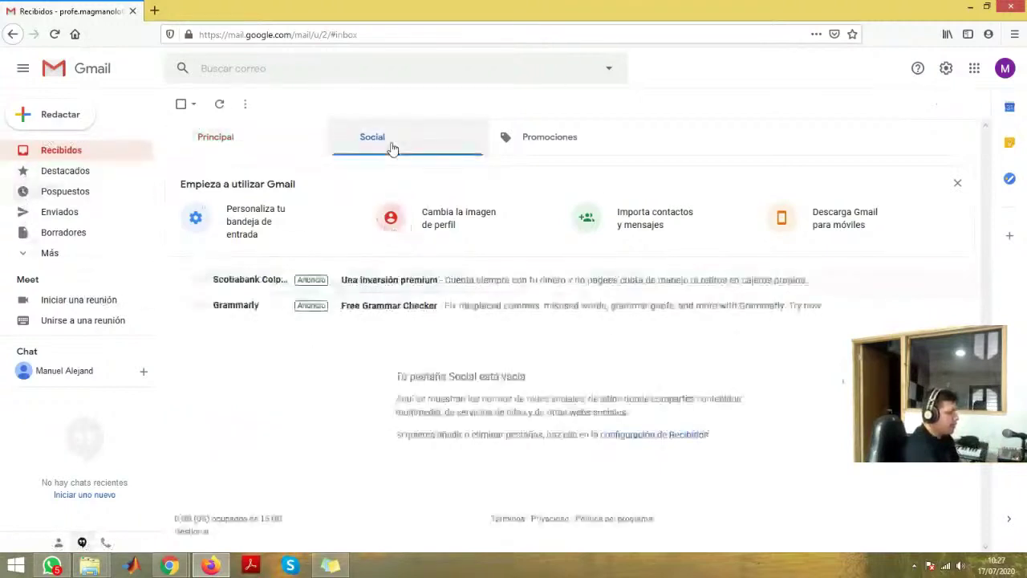
{"action": "left_click", "coordinate": [543, 152]}
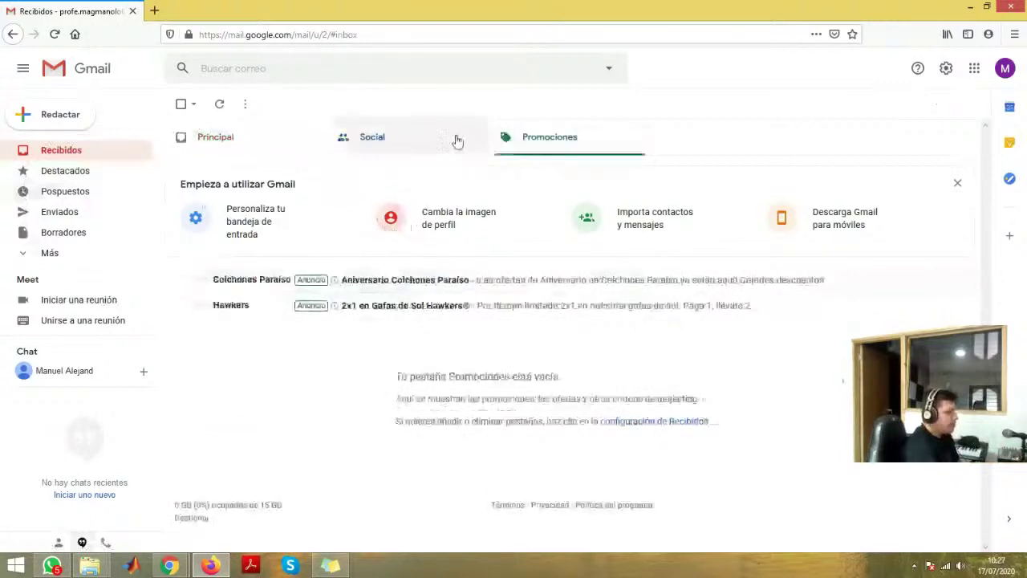
{"action": "left_click", "coordinate": [424, 136]}
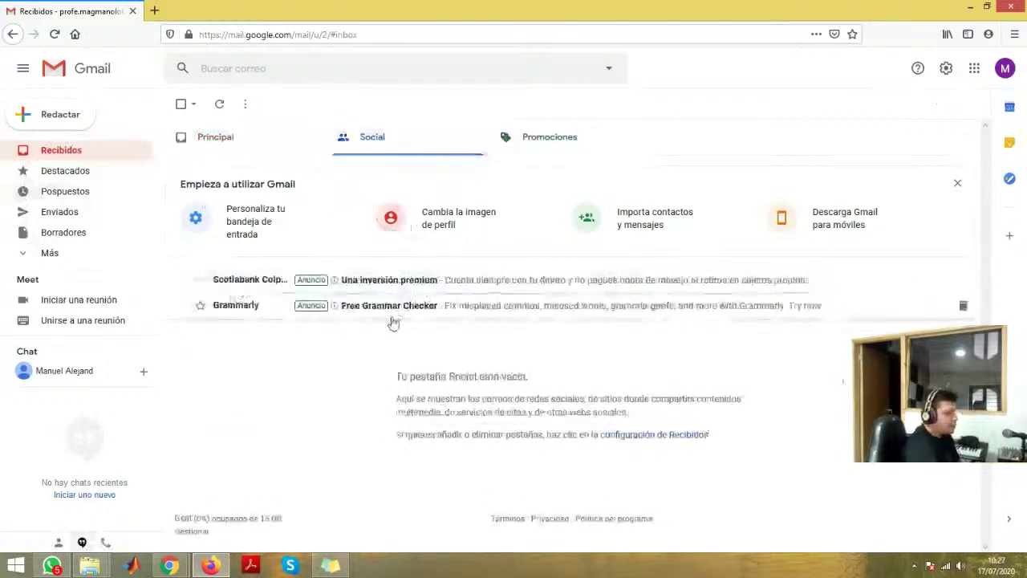
{"action": "left_click", "coordinate": [539, 151]}
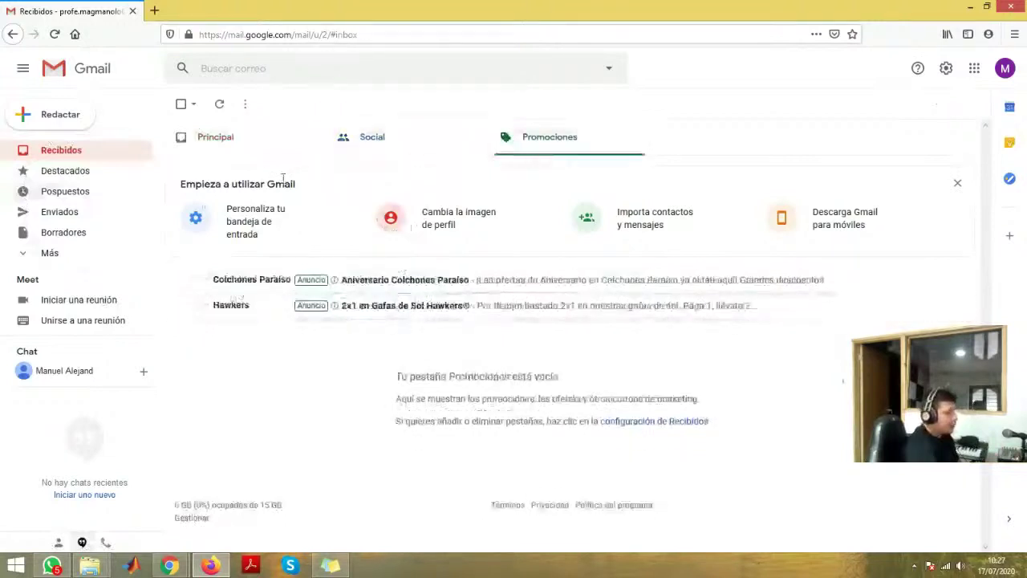
{"action": "left_click", "coordinate": [240, 153]}
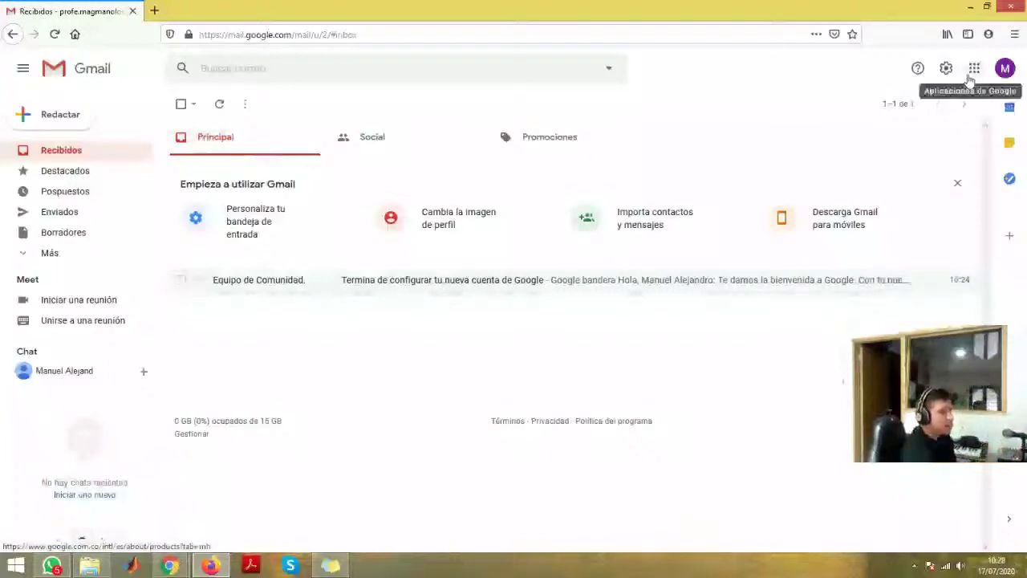
- Open YouTube from the Google apps grid and sign in with the new account
{"action": "left_click", "coordinate": [971, 74]}
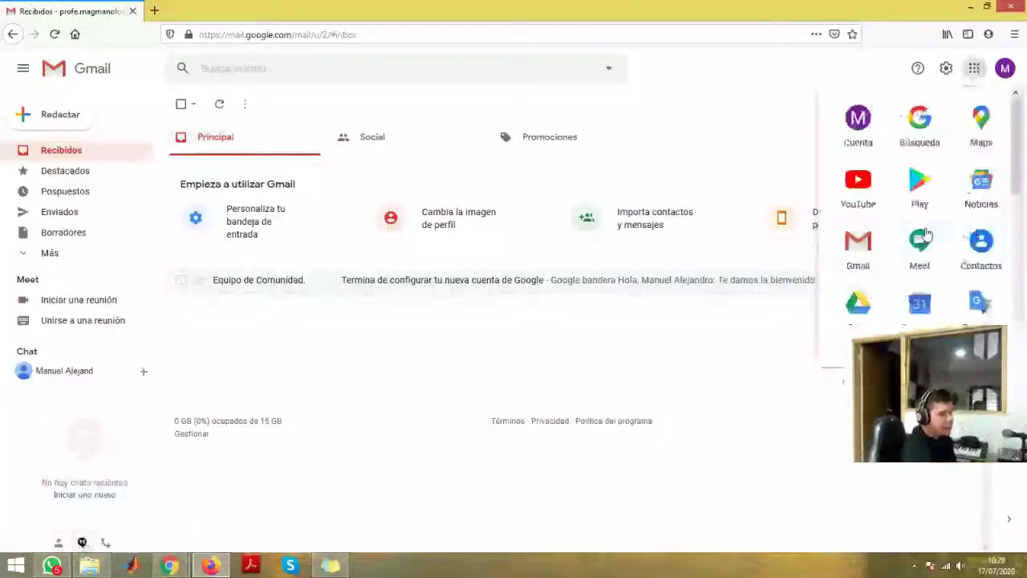
{"action": "scroll", "coordinate": [891, 270], "scroll_direction": "down", "scroll_amount": 1}
{"action": "scroll", "coordinate": [914, 232], "scroll_direction": "up", "scroll_amount": 1}
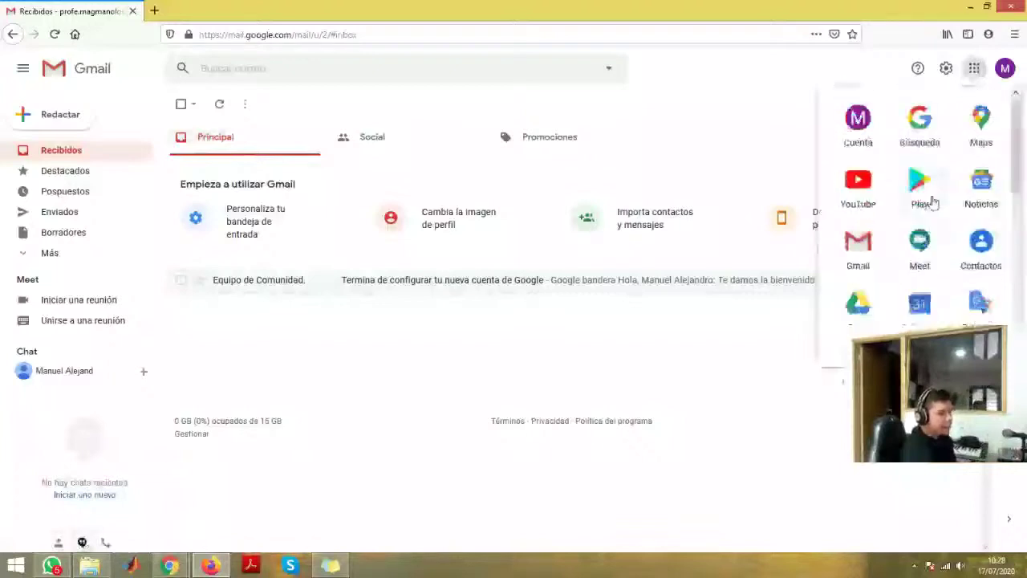
{"action": "left_click", "coordinate": [865, 184]}
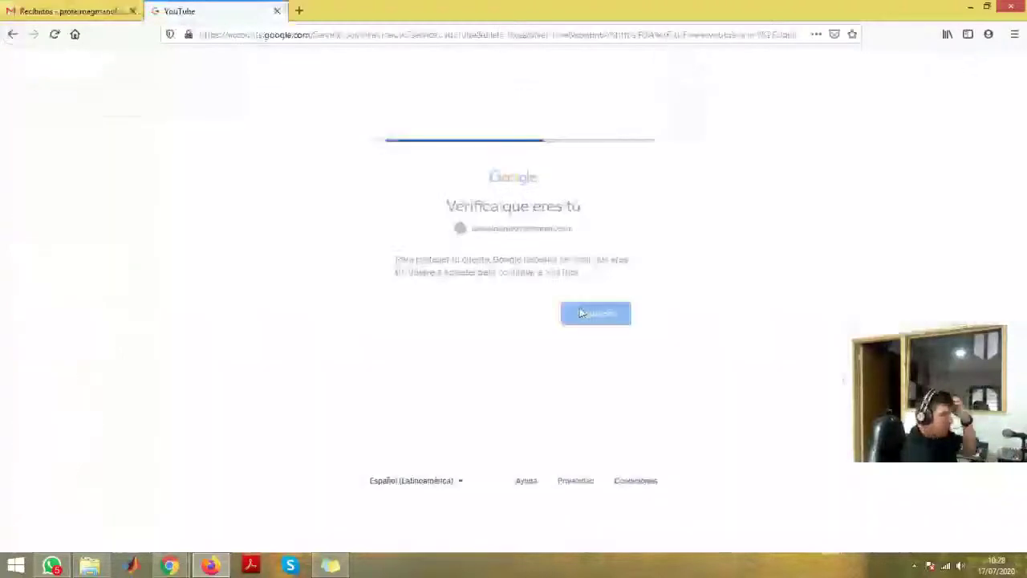
{"action": "left_click", "coordinate": [573, 232]}
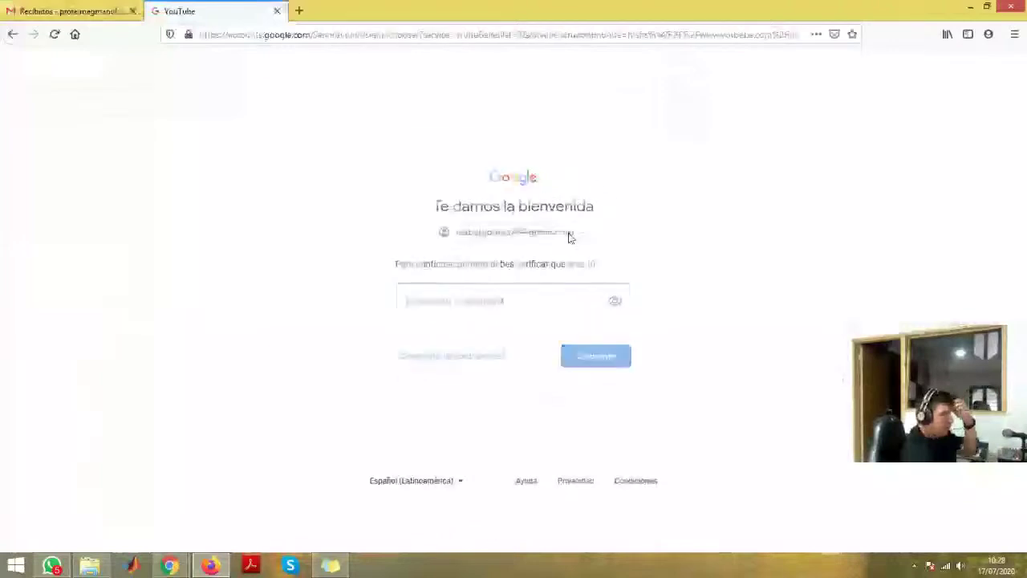
{"action": "left_click", "coordinate": [496, 340]}
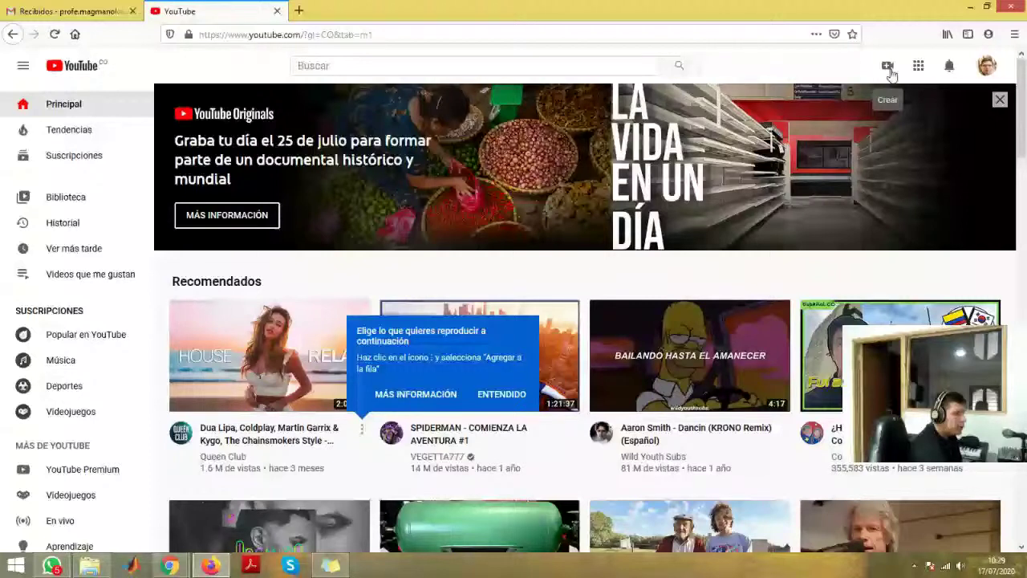
- Check YouTube's Crear video menu, close it, and go back to the Gmail tab
{"action": "left_click", "coordinate": [889, 71]}
{"action": "left_click", "coordinate": [792, 80]}
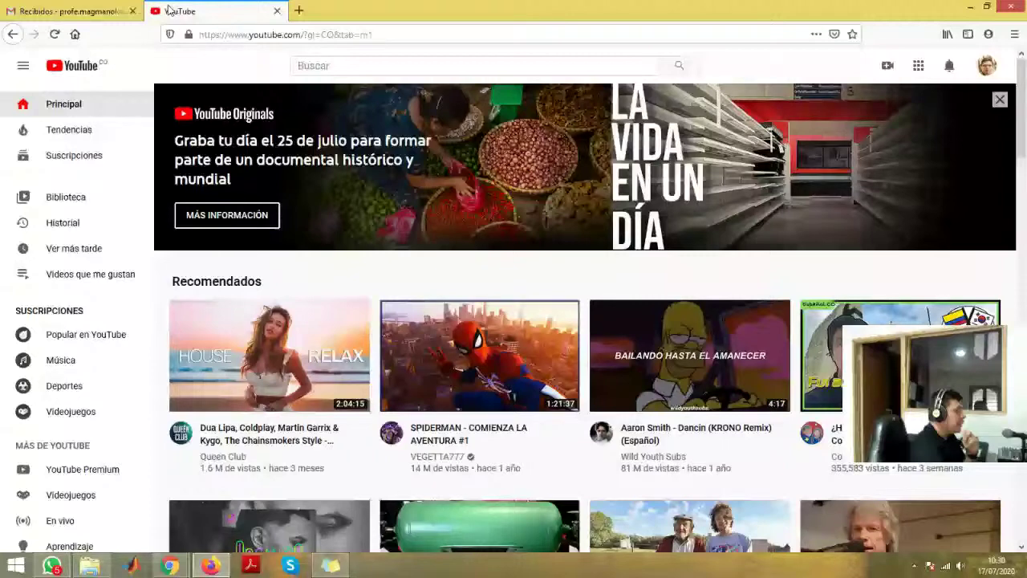
{"action": "key", "text": "ctrl+Tab"}
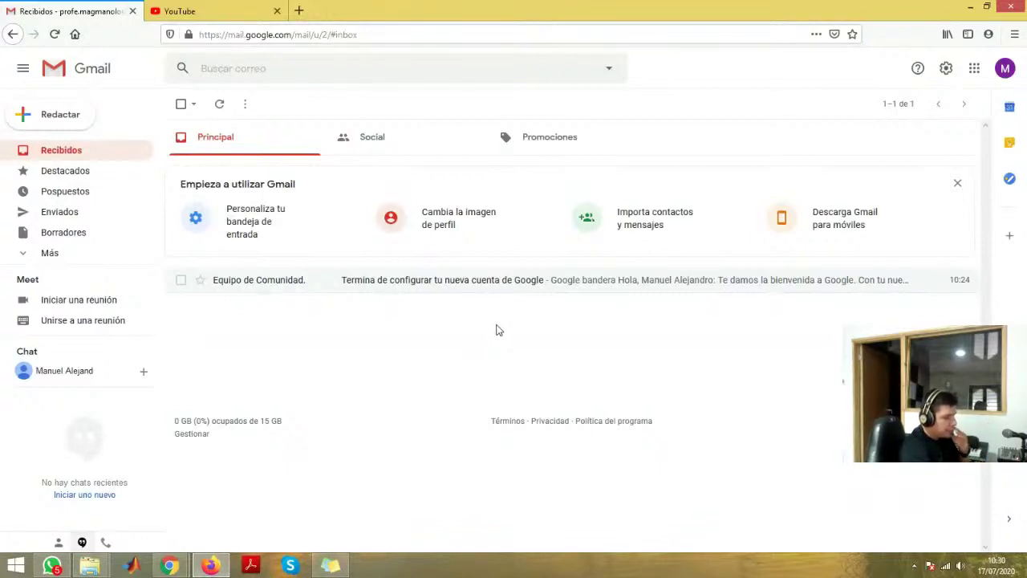
- Open the new account's Google Drive from the Google apps grid, dismiss the desktop-install prompt, and return to the slides
{"action": "left_click", "coordinate": [974, 69]}
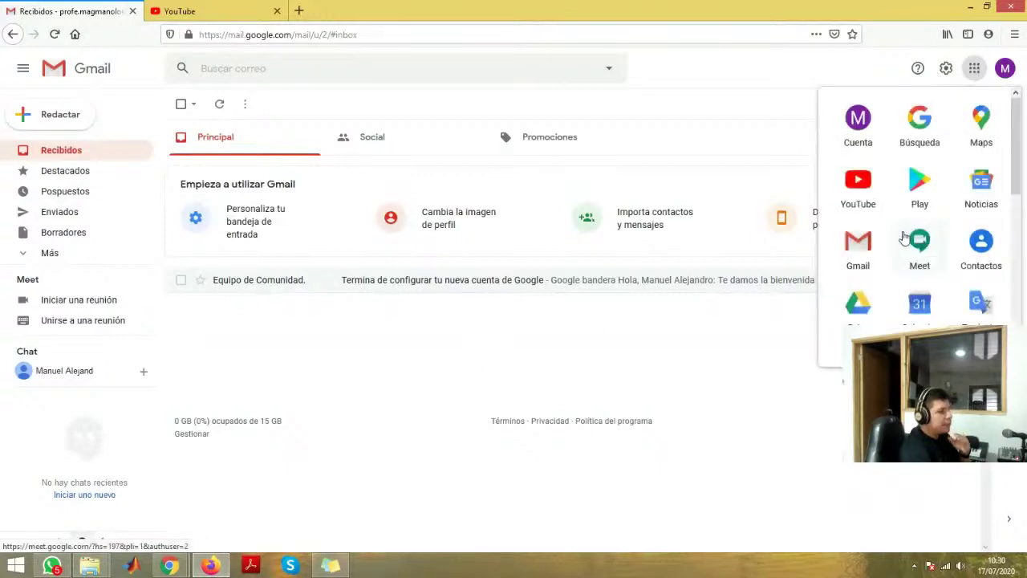
{"action": "scroll", "coordinate": [900, 249], "scroll_direction": "down", "scroll_amount": 1}
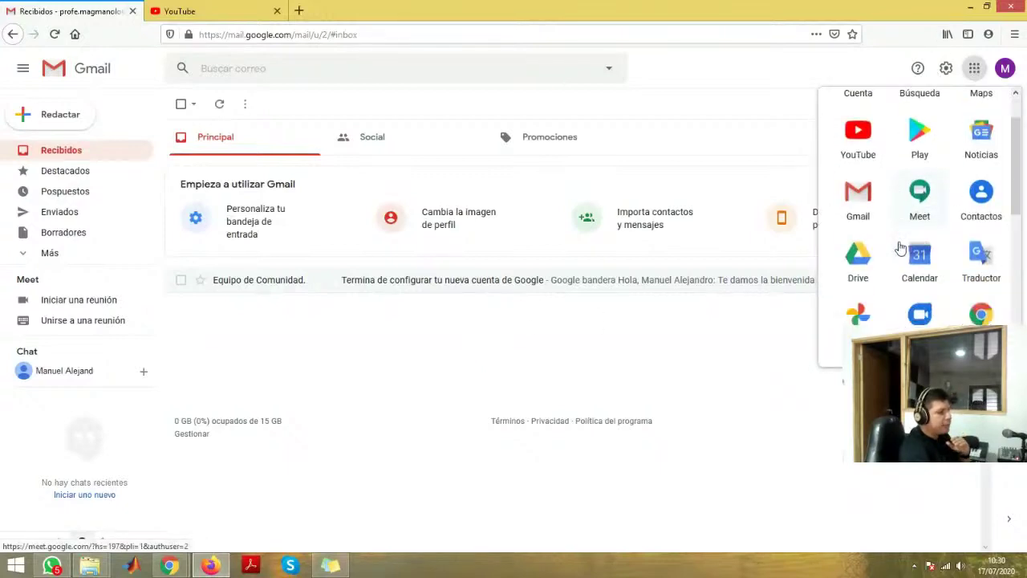
{"action": "left_click", "coordinate": [766, 376]}
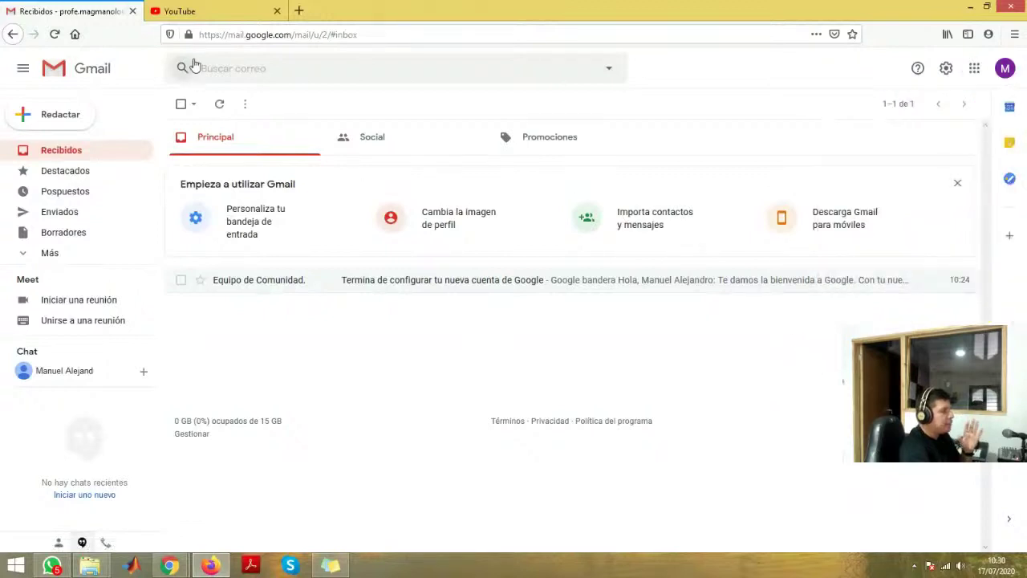
{"action": "left_click", "coordinate": [974, 70]}
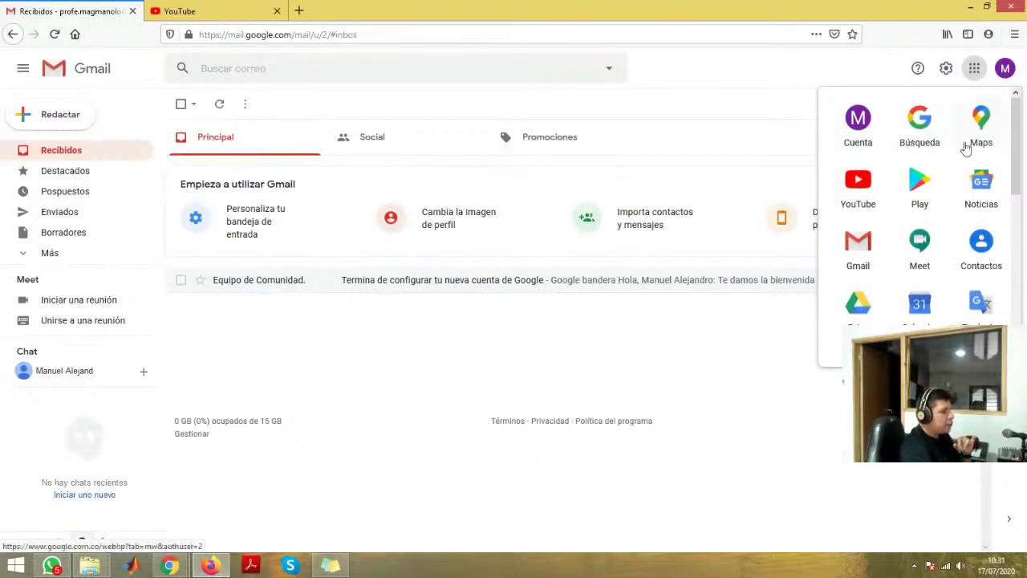
{"action": "scroll", "coordinate": [969, 249], "scroll_direction": "down", "scroll_amount": 2}
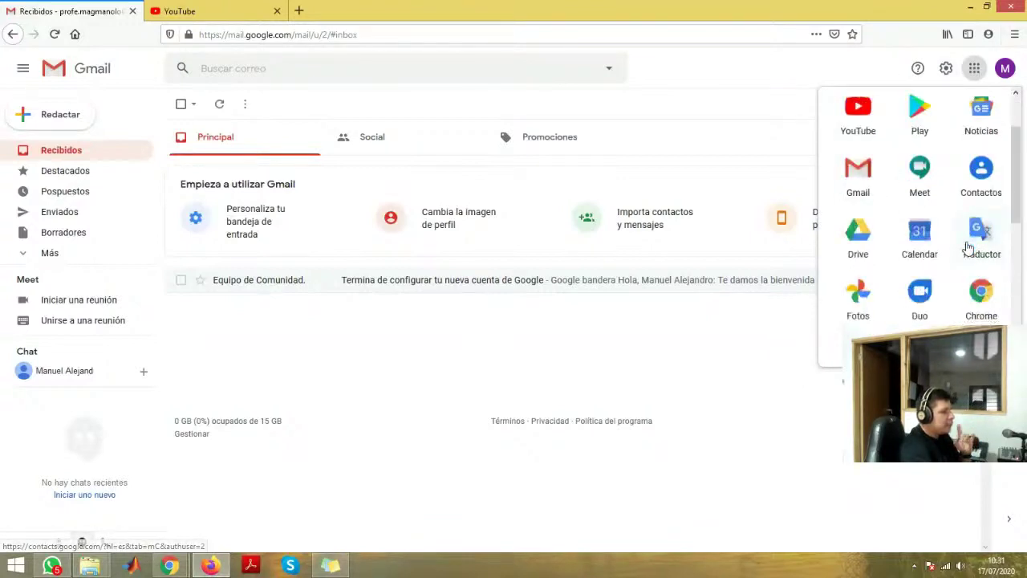
{"action": "left_click", "coordinate": [857, 234]}
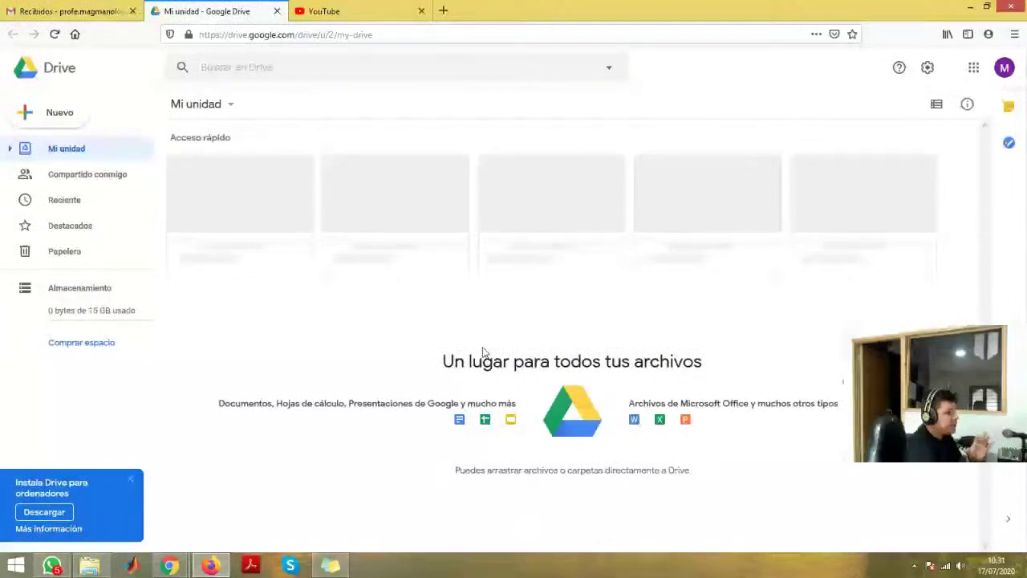
{"action": "left_click", "coordinate": [129, 483]}
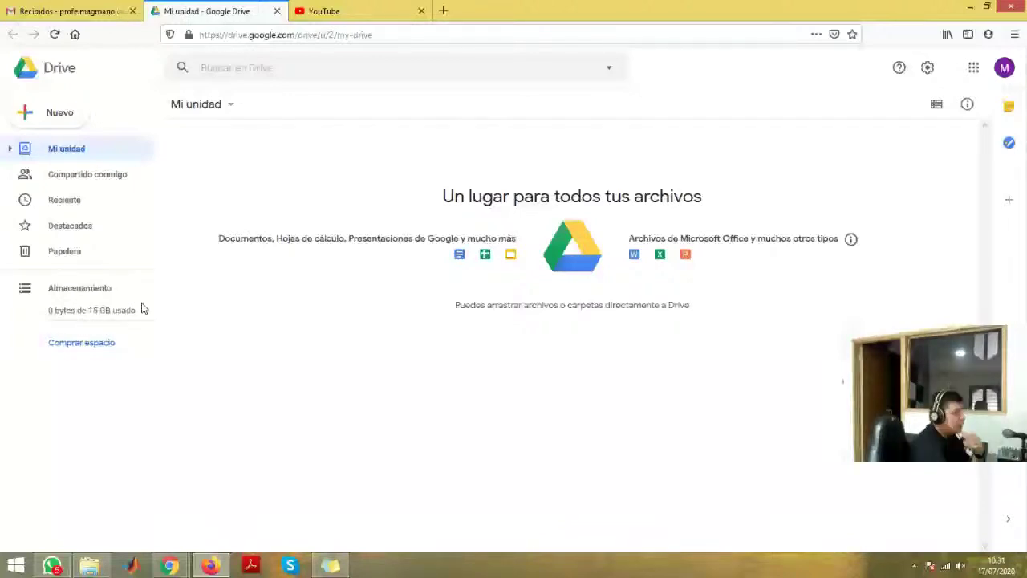
{"action": "key", "text": "alt+Tab"}
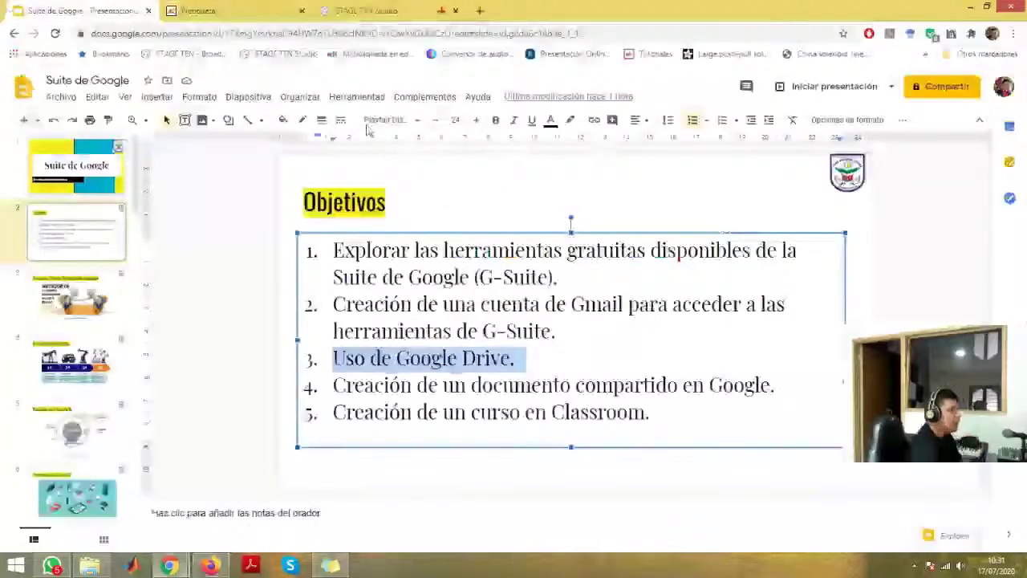
- Show a well-filled Drive in a new Chrome tab, then close it and return to the empty Mi unidad
{"action": "left_click", "coordinate": [481, 13]}
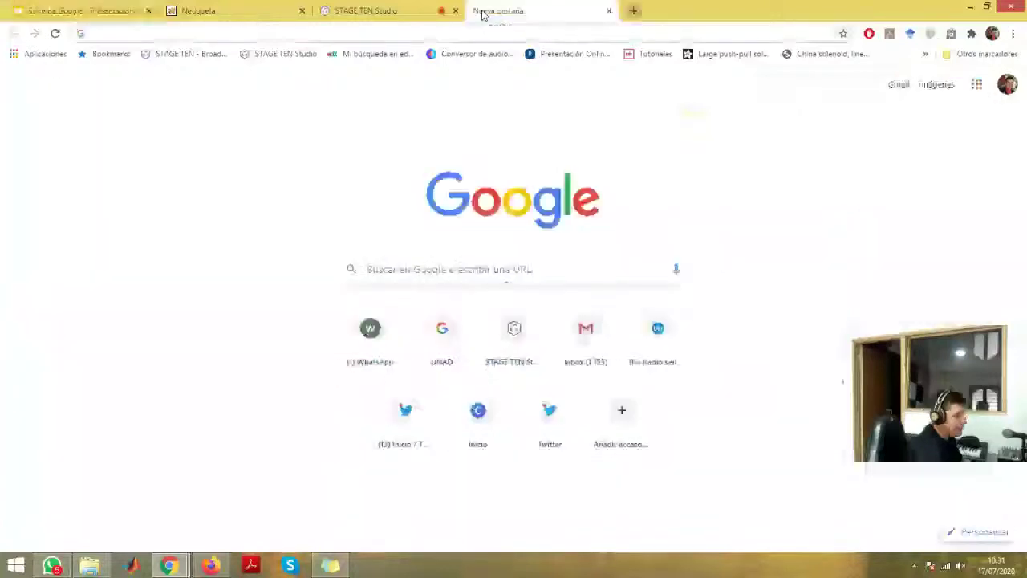
{"action": "left_click", "coordinate": [977, 84]}
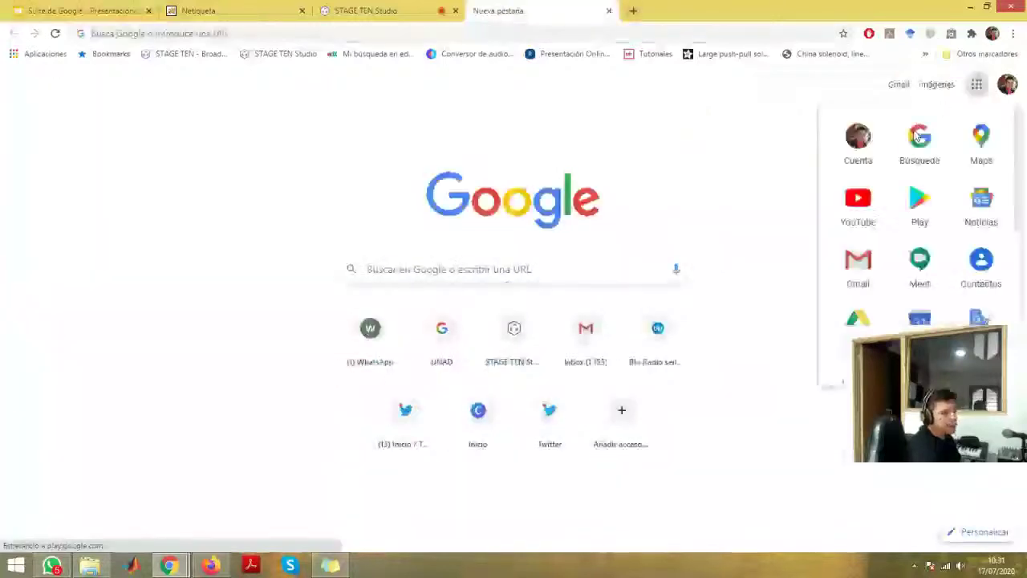
{"action": "left_click", "coordinate": [860, 317]}
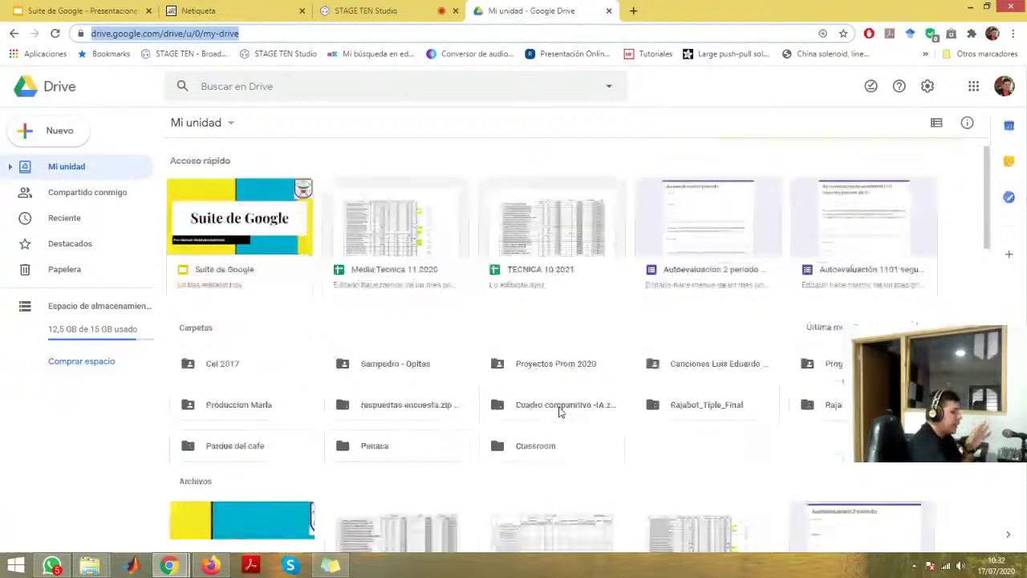
{"action": "scroll", "coordinate": [507, 373], "scroll_direction": "down", "scroll_amount": 1}
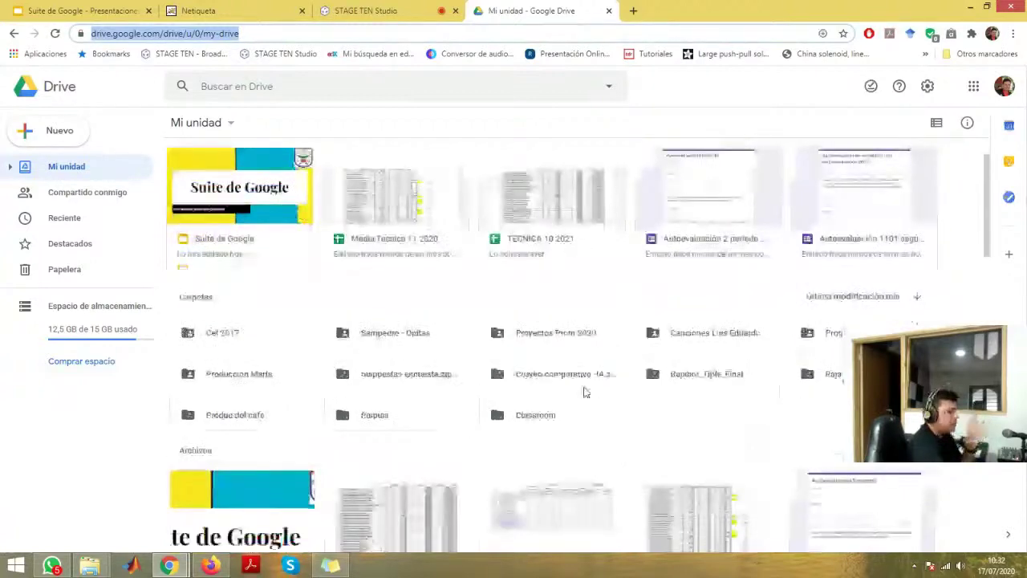
{"action": "left_click", "coordinate": [609, 10]}
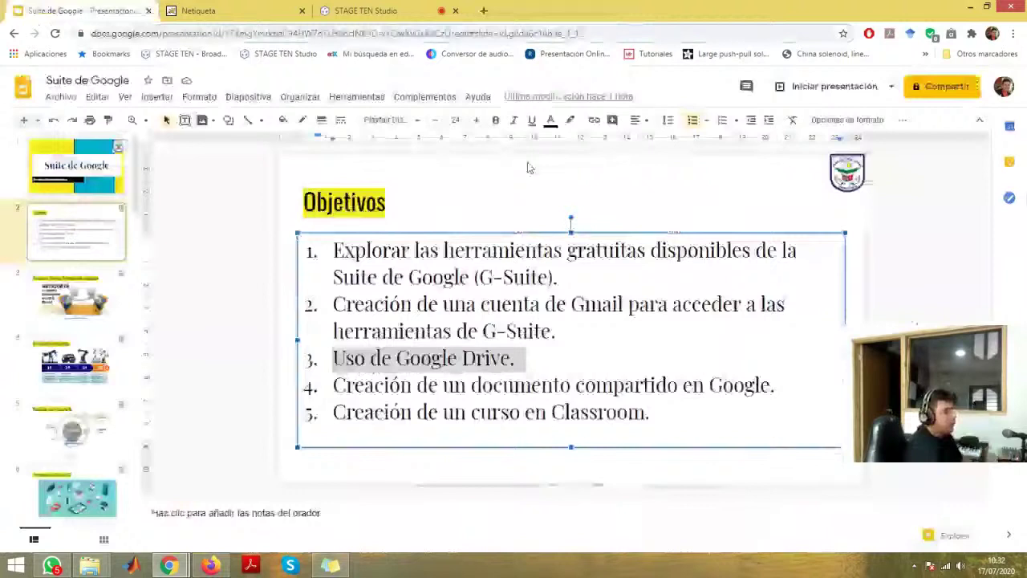
{"action": "key", "text": "alt+Tab"}
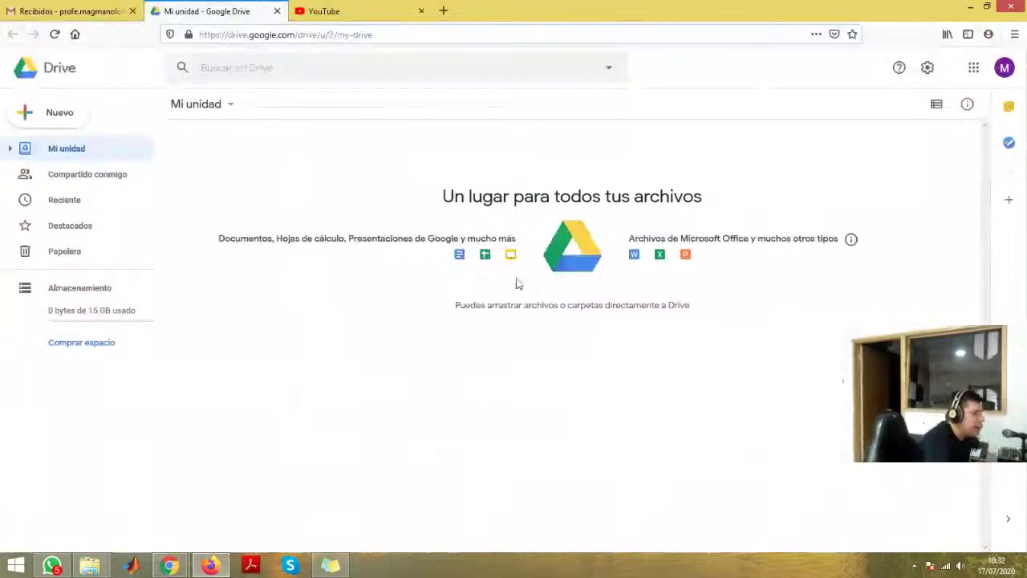
- Create a new folder named 'Capacitacion G Suite' in Mi unidad
{"action": "right_click", "coordinate": [349, 321]}
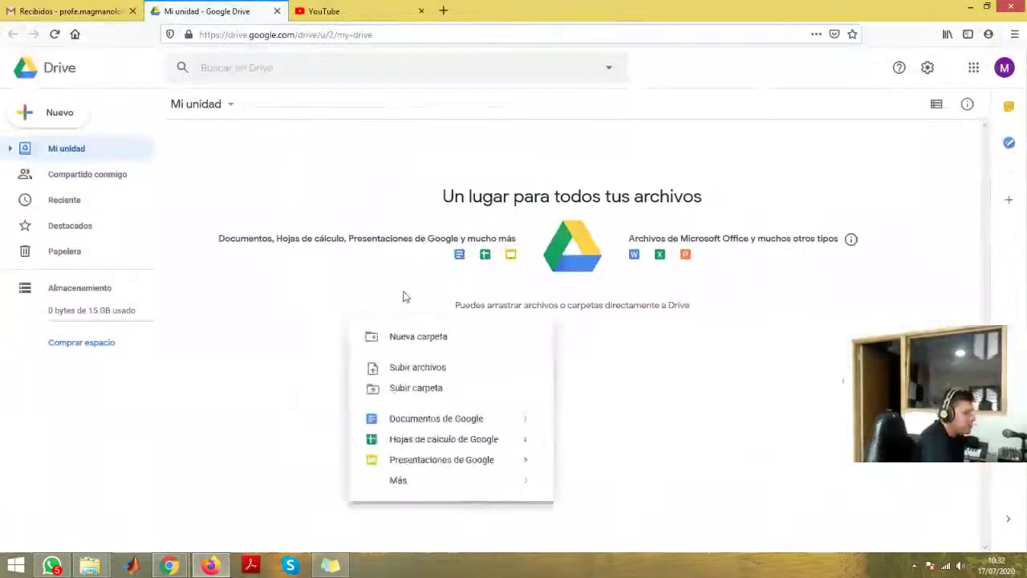
{"action": "left_click", "coordinate": [409, 339]}
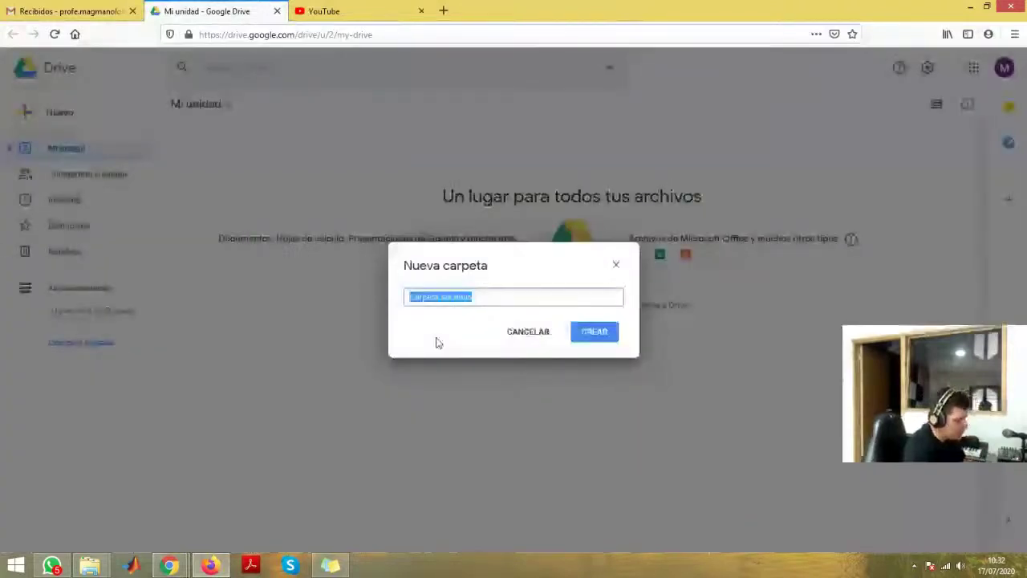
{"action": "type", "text": "Capacitacio"}
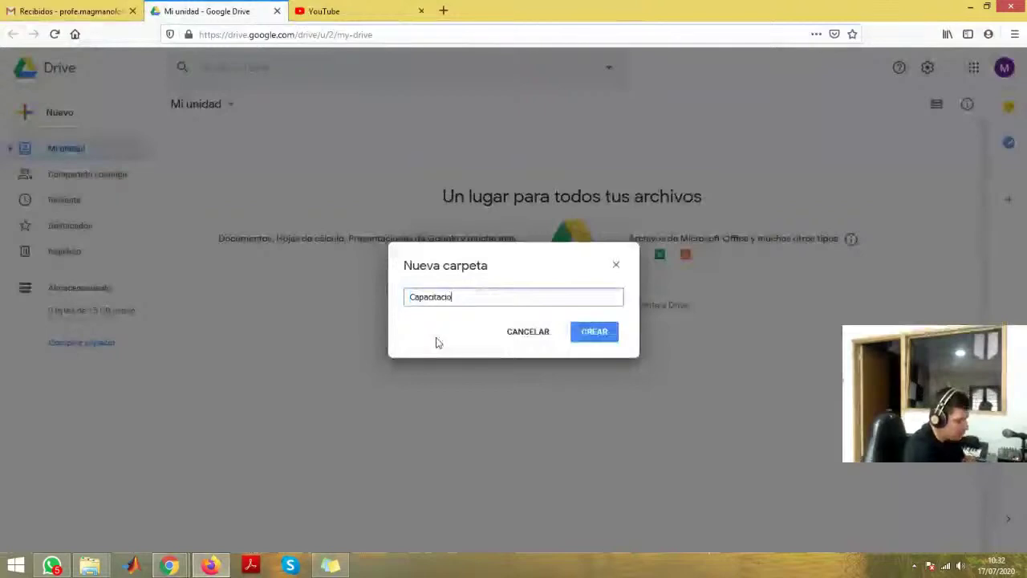
{"action": "type", "text": "n G"}
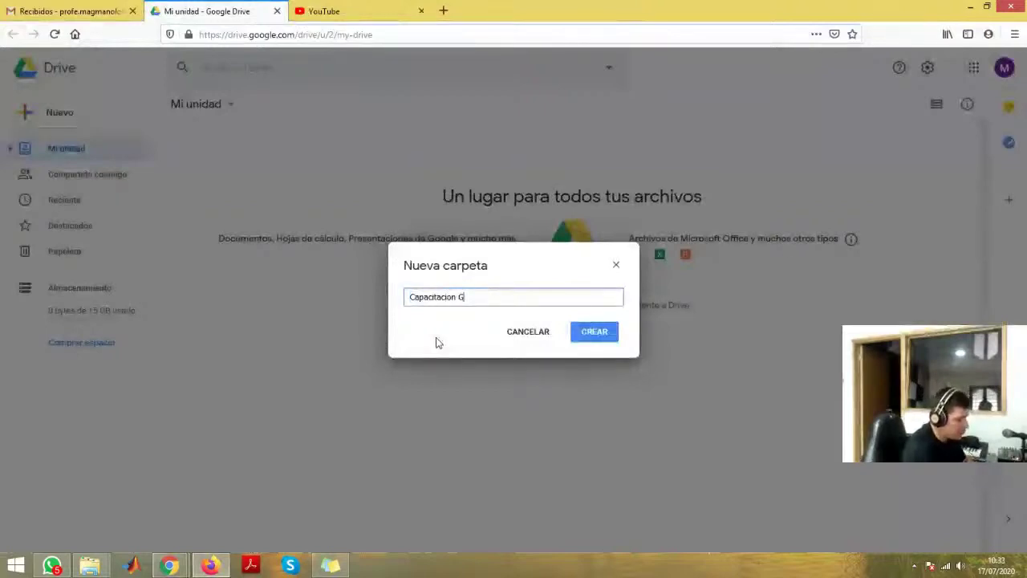
{"action": "type", "text": " Suite"}
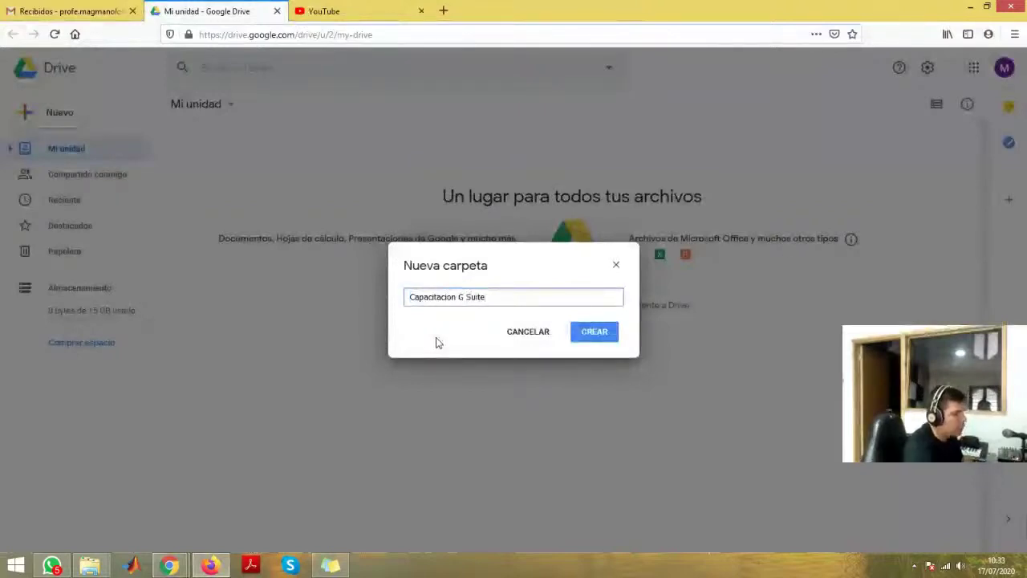
{"action": "left_click", "coordinate": [590, 335]}
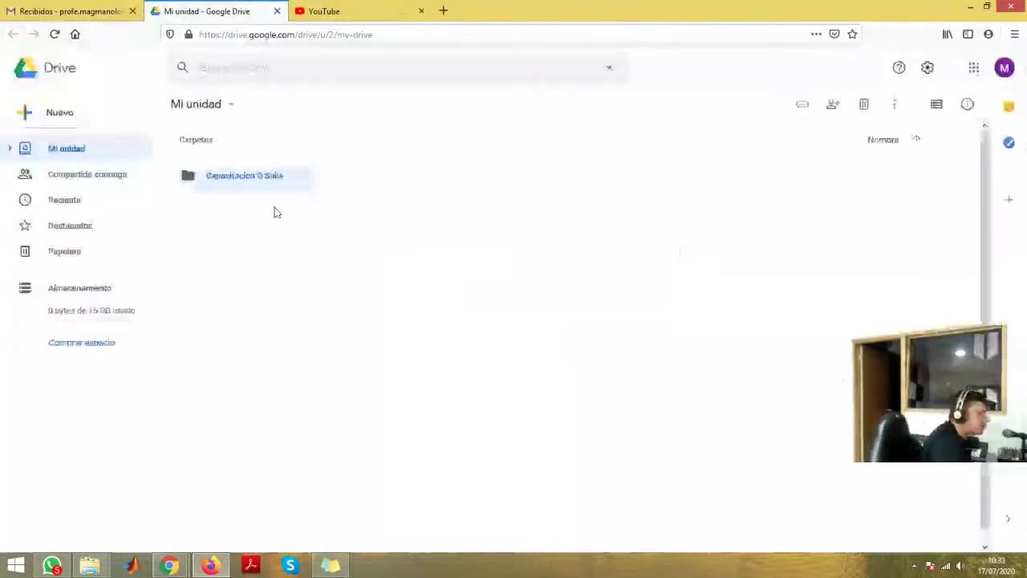
- Select the Capacitacion G Suite folder
{"action": "left_click", "coordinate": [285, 225]}
{"action": "left_click", "coordinate": [257, 187]}
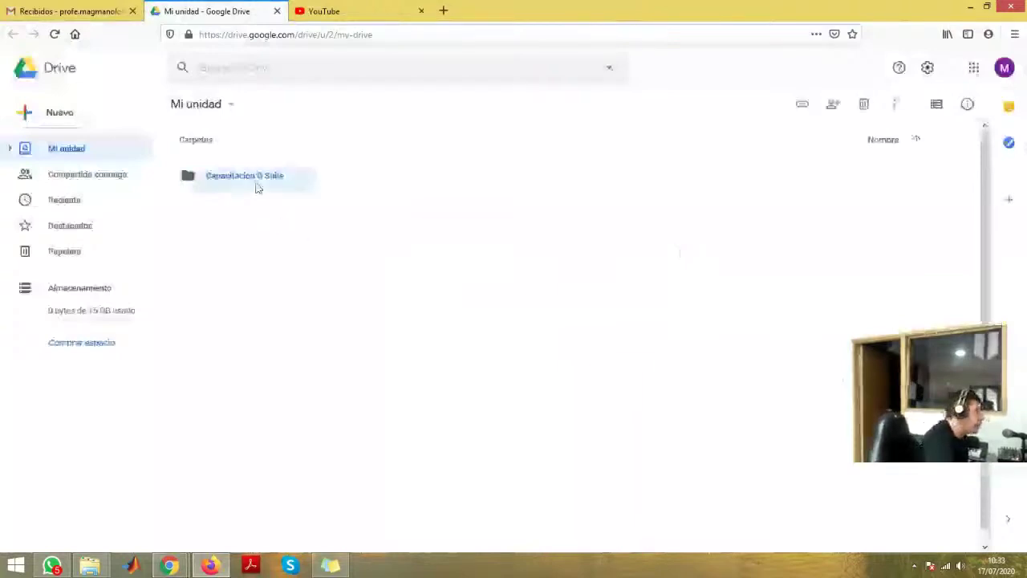
{"action": "left_click", "coordinate": [279, 244]}
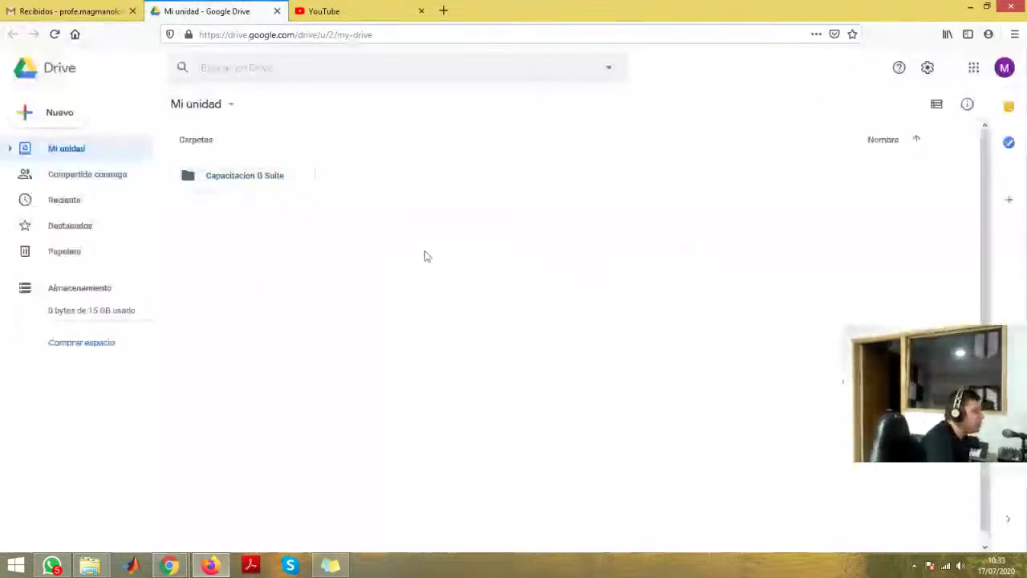
{"action": "left_click", "coordinate": [274, 185]}
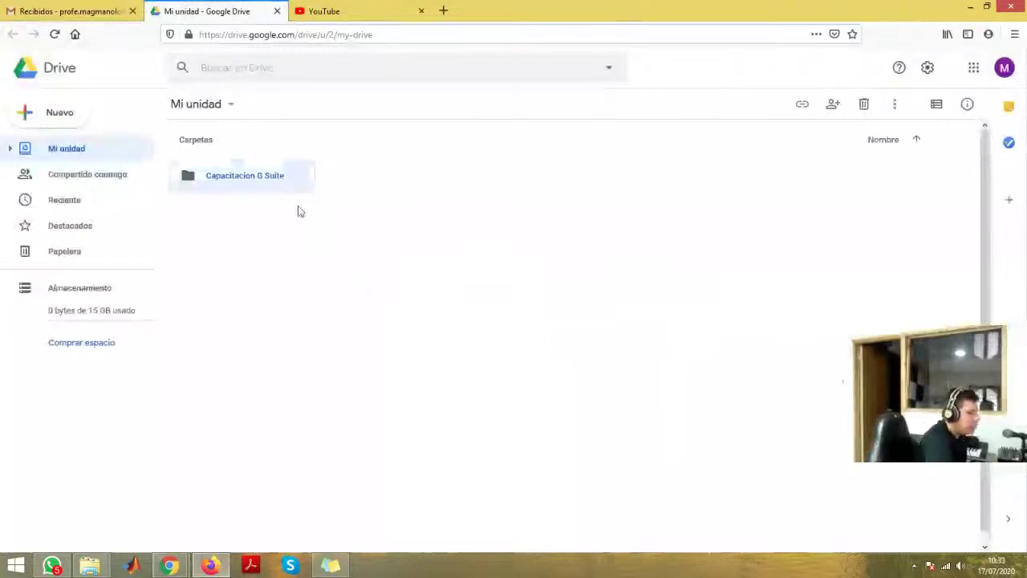
- Open the Capacitacion G Suite folder and bring up its menu for adding content
{"action": "double_click", "coordinate": [250, 180]}
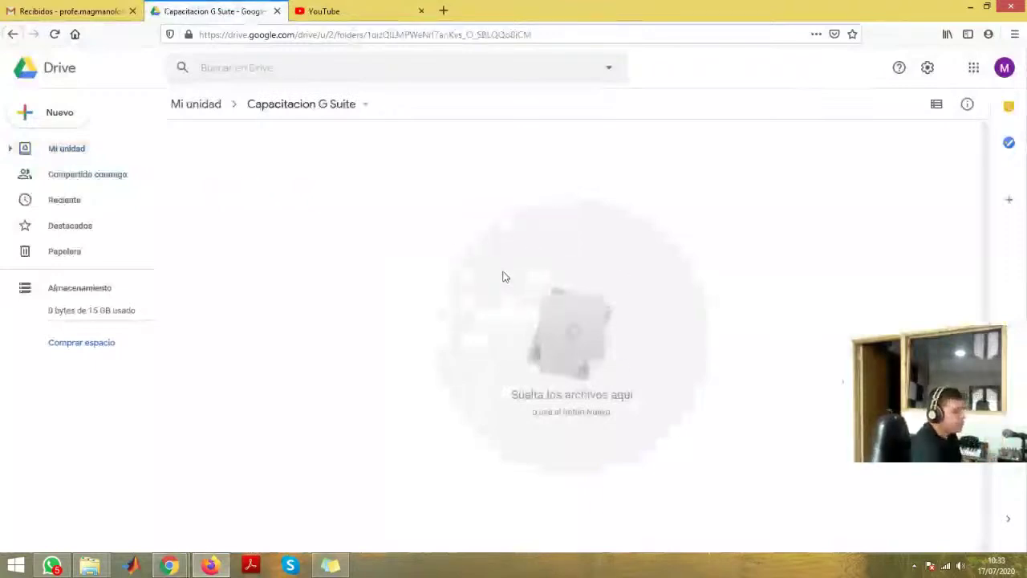
{"action": "right_click", "coordinate": [471, 239]}
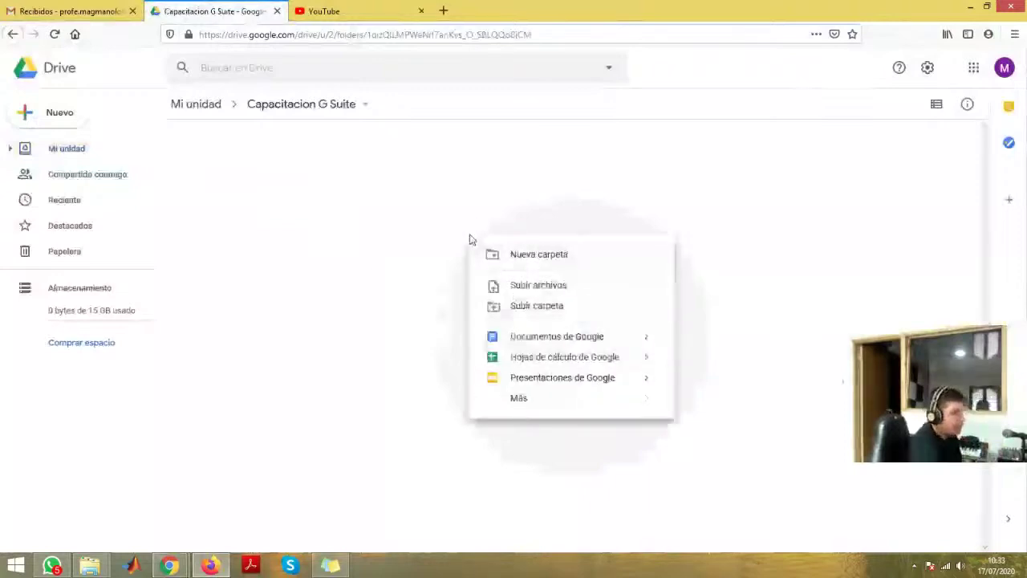
- Upload Netiqueta.pdf from Documentos > Grado 10 into the Capacitacion G Suite folder
{"action": "left_click", "coordinate": [514, 290]}
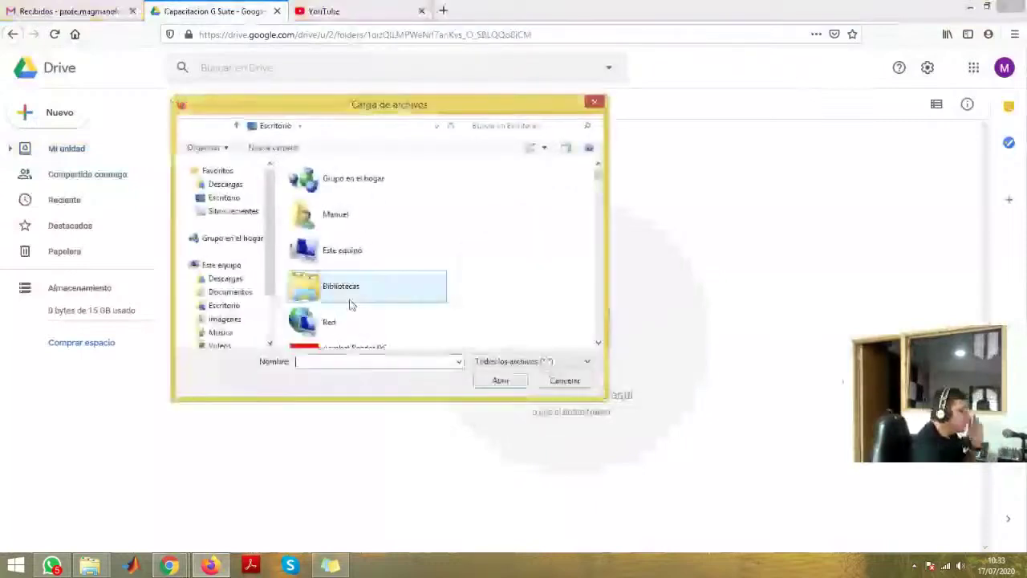
{"action": "left_click", "coordinate": [233, 292]}
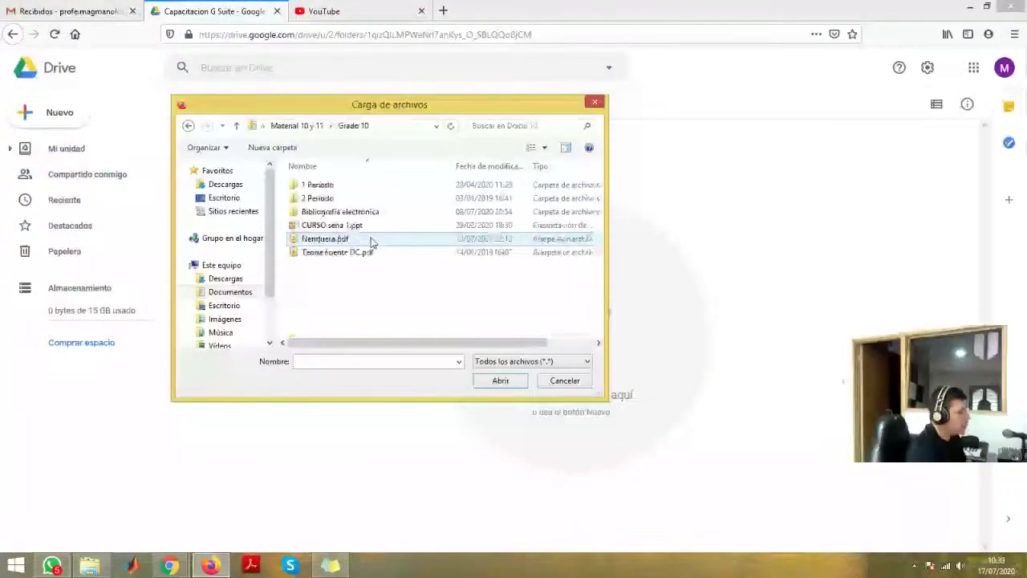
{"action": "double_click", "coordinate": [325, 239]}
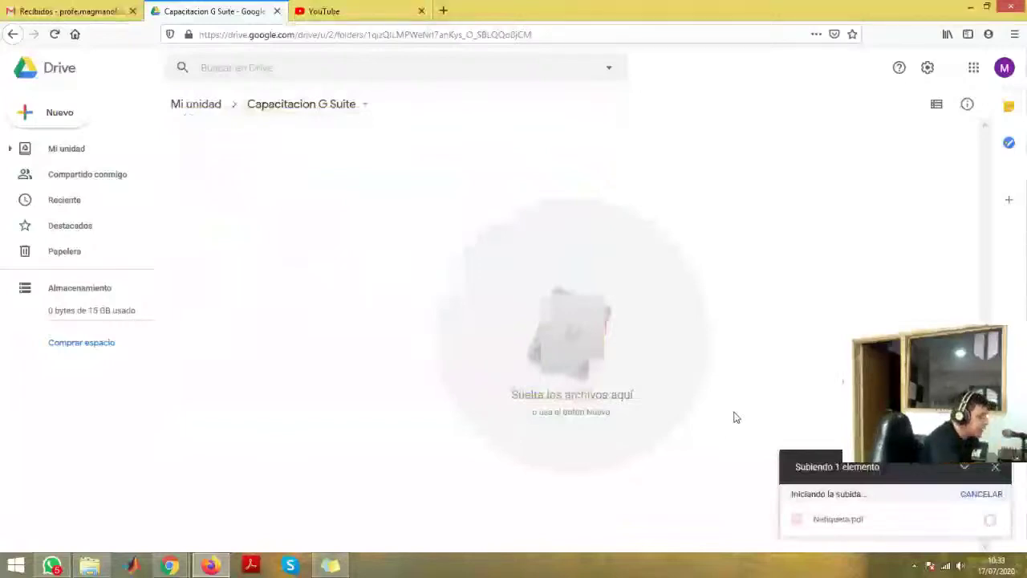
- Click the upload panel's cancel control, open a new tab in the Slides browser, then return to Drive
{"action": "mouse_move", "coordinate": [878, 516]}
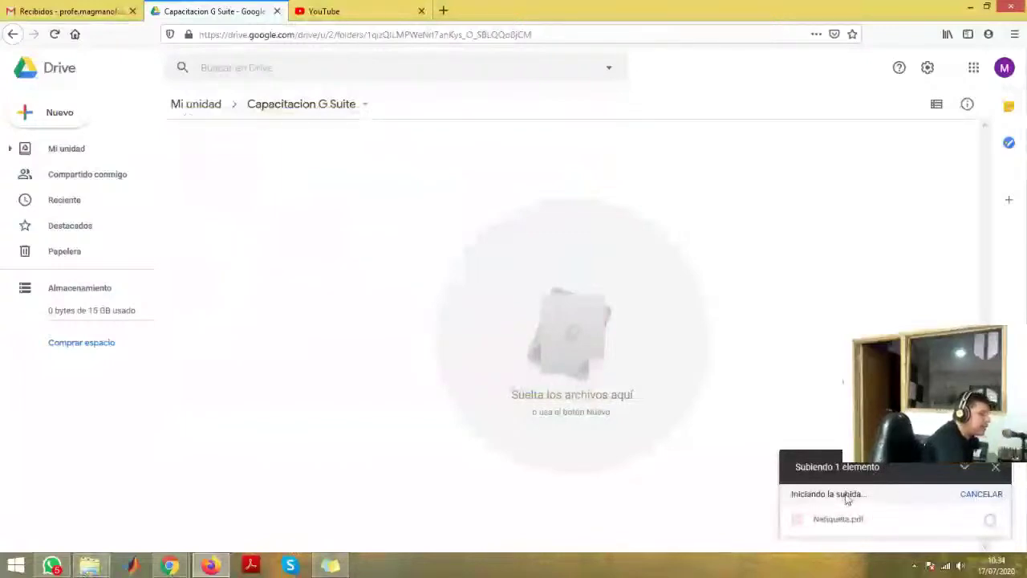
{"action": "left_click", "coordinate": [999, 502]}
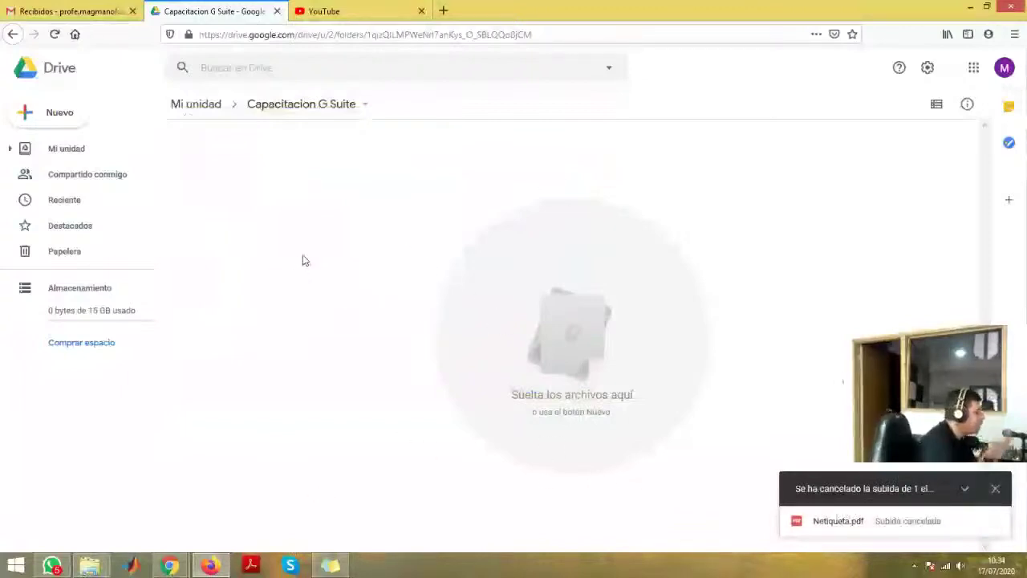
{"action": "left_click", "coordinate": [169, 566]}
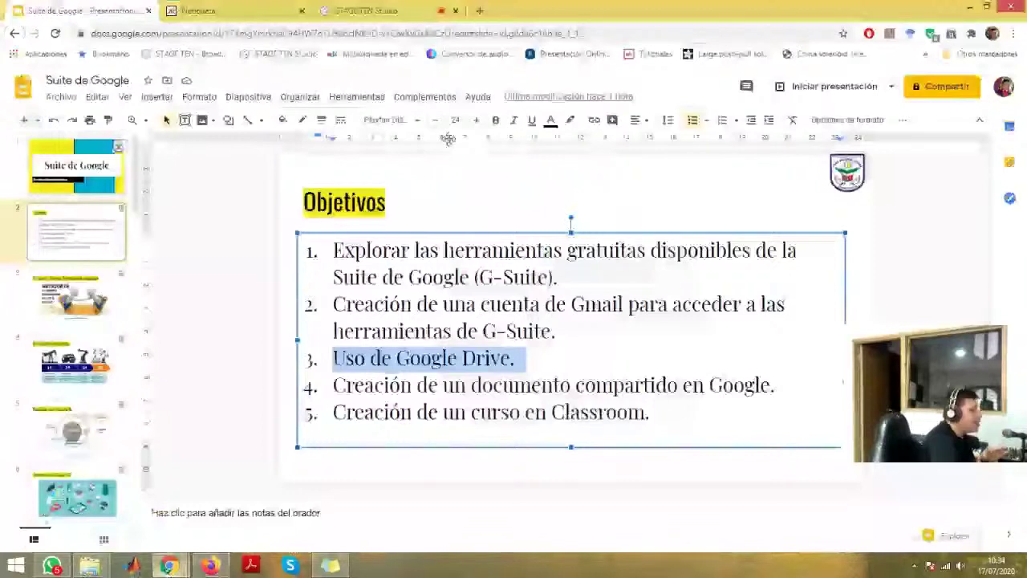
{"action": "key", "text": "ctrl+t"}
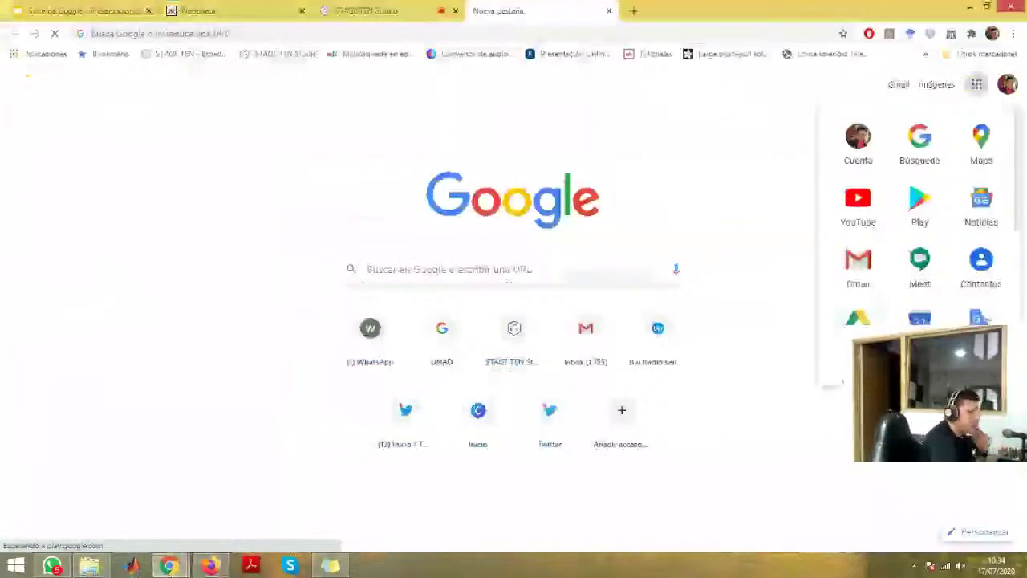
{"action": "key", "text": "alt+Tab"}
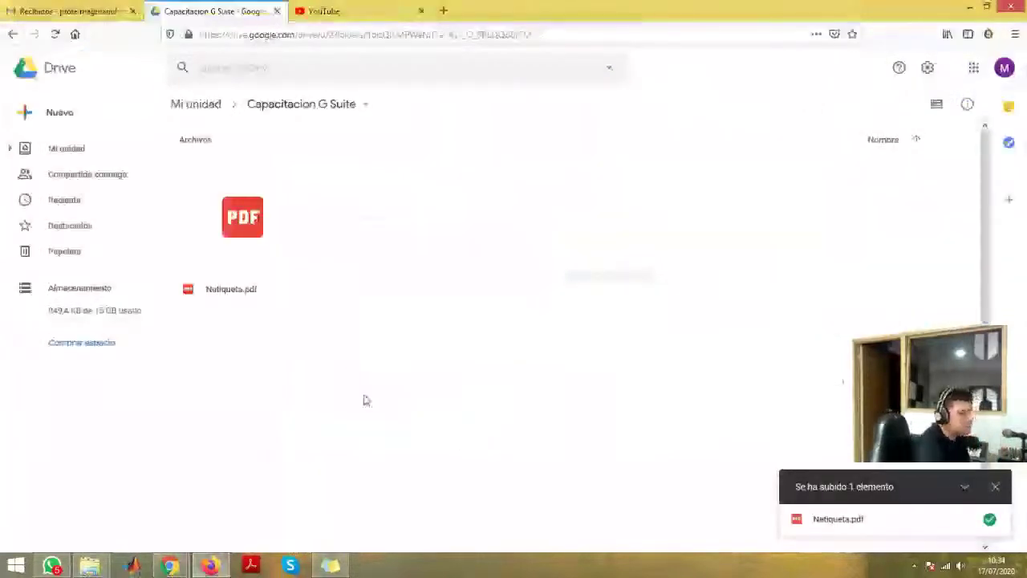
- Select Netiqueta.pdf, close the upload-complete notice, and switch to the Gmail inbox tab
{"action": "left_click", "coordinate": [243, 218]}
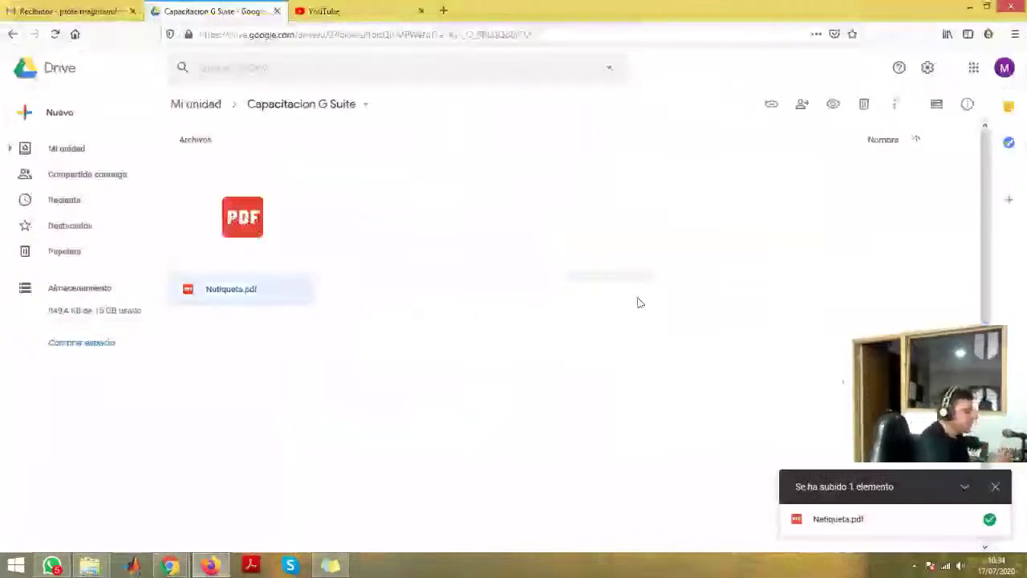
{"action": "left_click", "coordinate": [259, 412]}
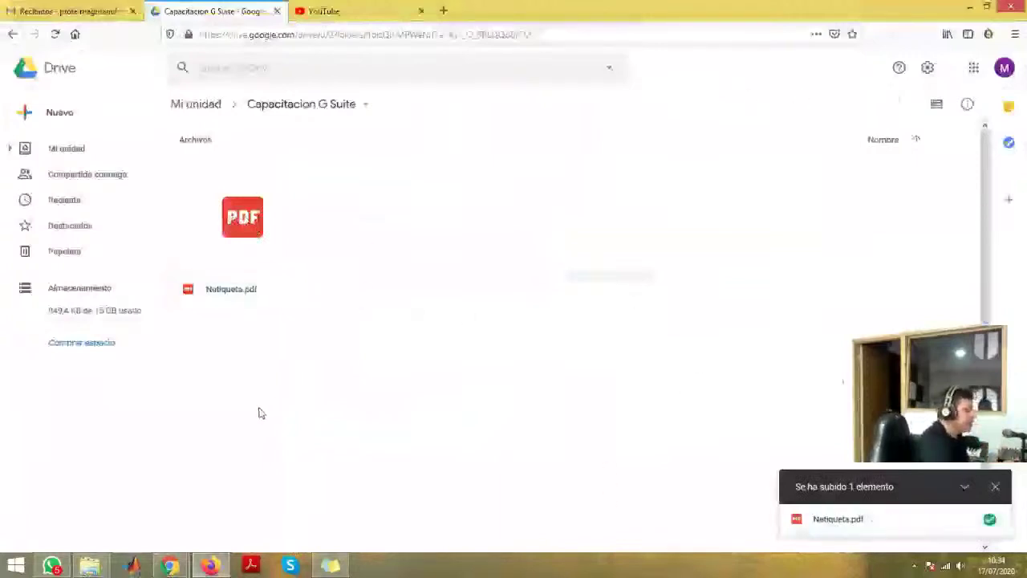
{"action": "left_click", "coordinate": [268, 202]}
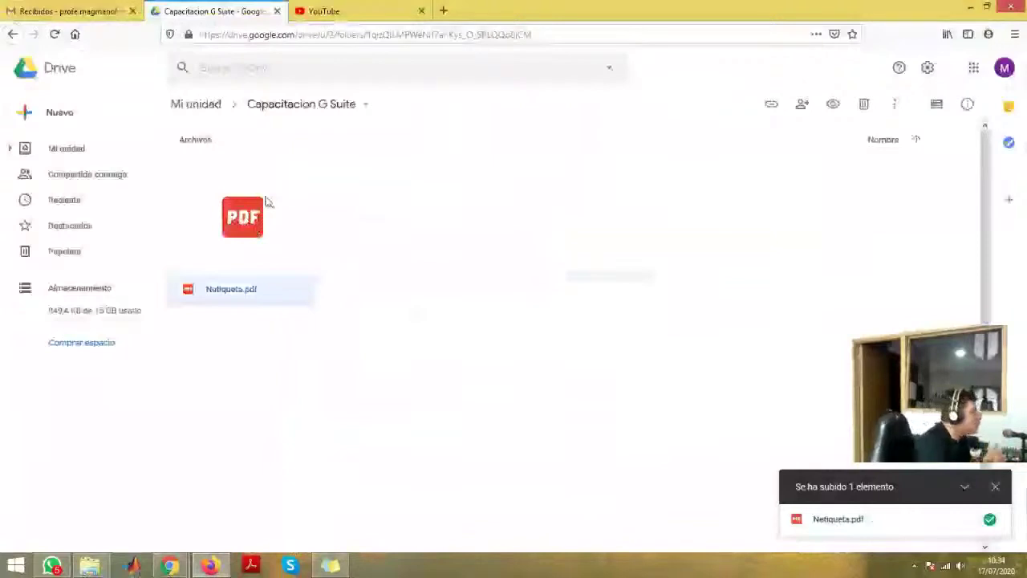
{"action": "left_click", "coordinate": [995, 486]}
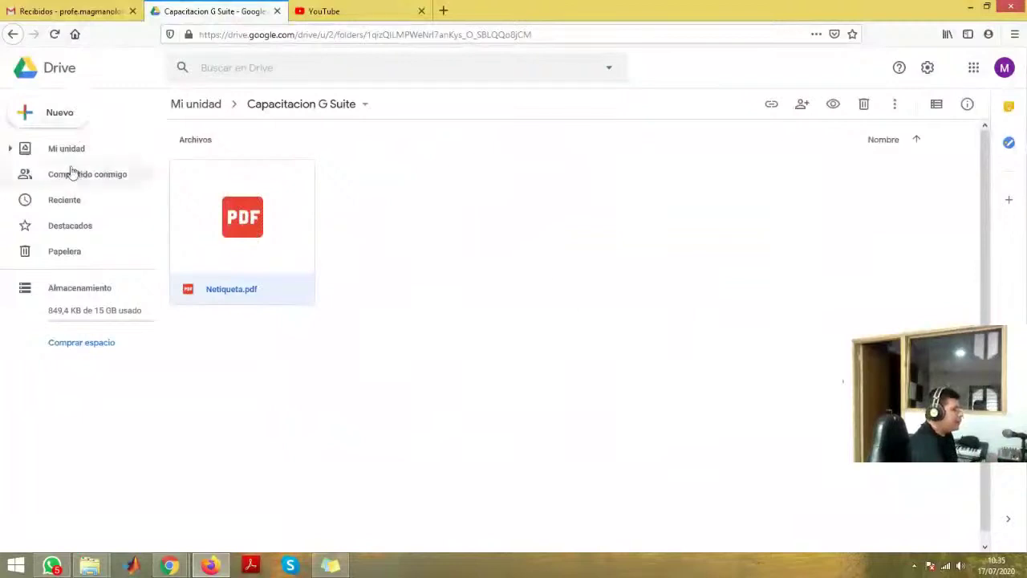
{"action": "left_click", "coordinate": [59, 117]}
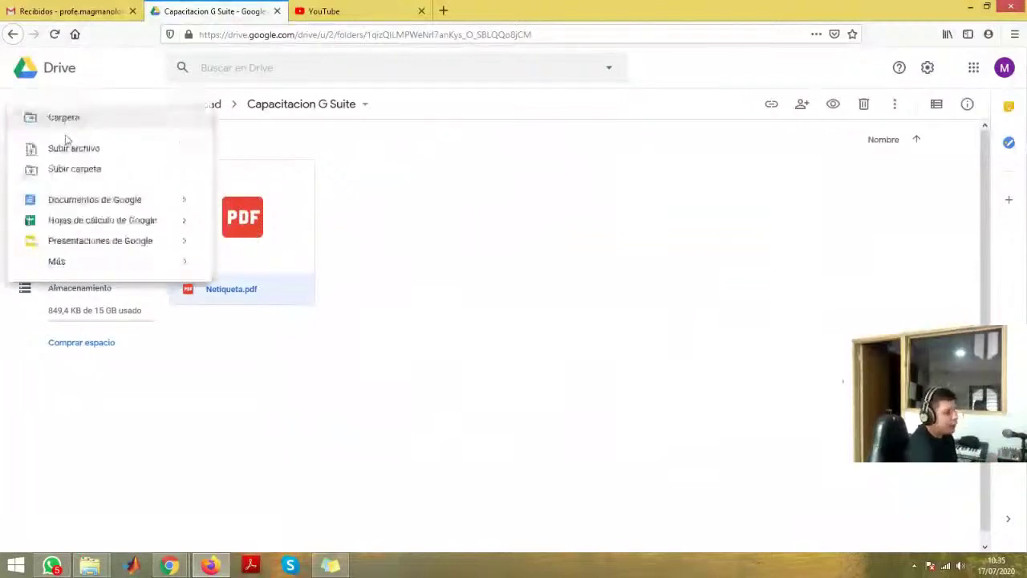
{"action": "left_click", "coordinate": [500, 251]}
{"action": "left_click", "coordinate": [59, 11]}
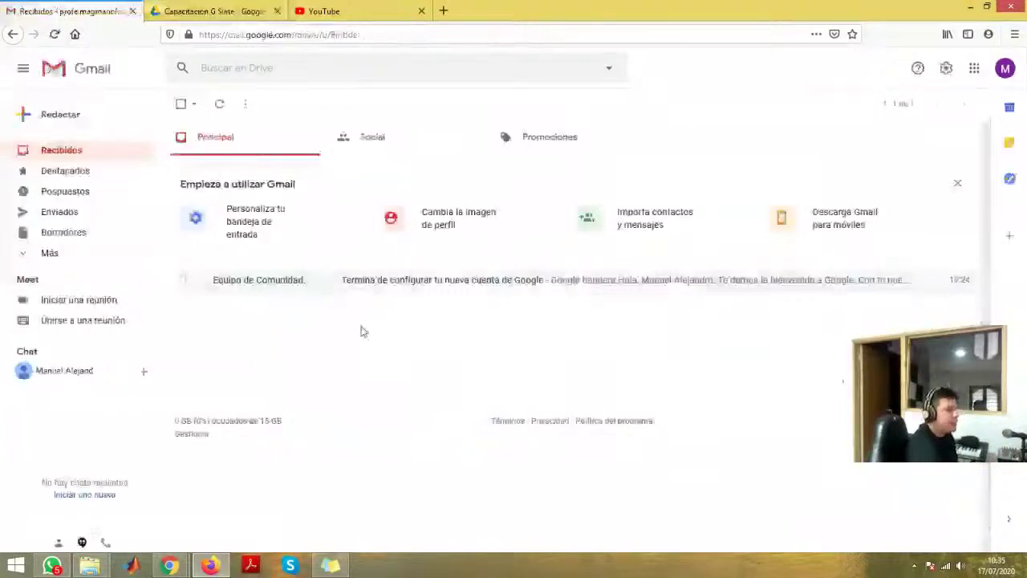
- Start a new Gmail message addressed to the recipient's e-mail address
{"action": "left_click", "coordinate": [69, 116]}
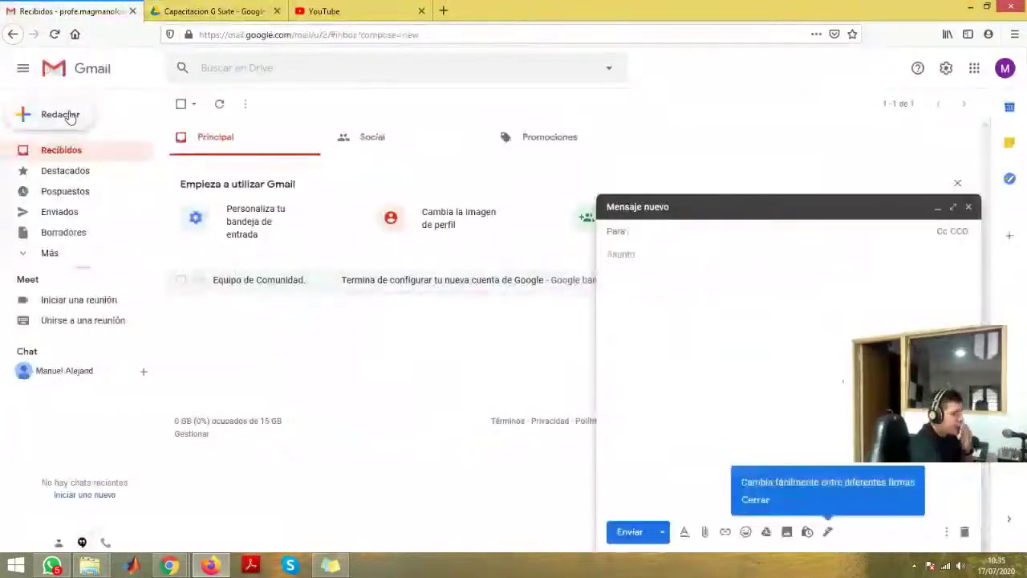
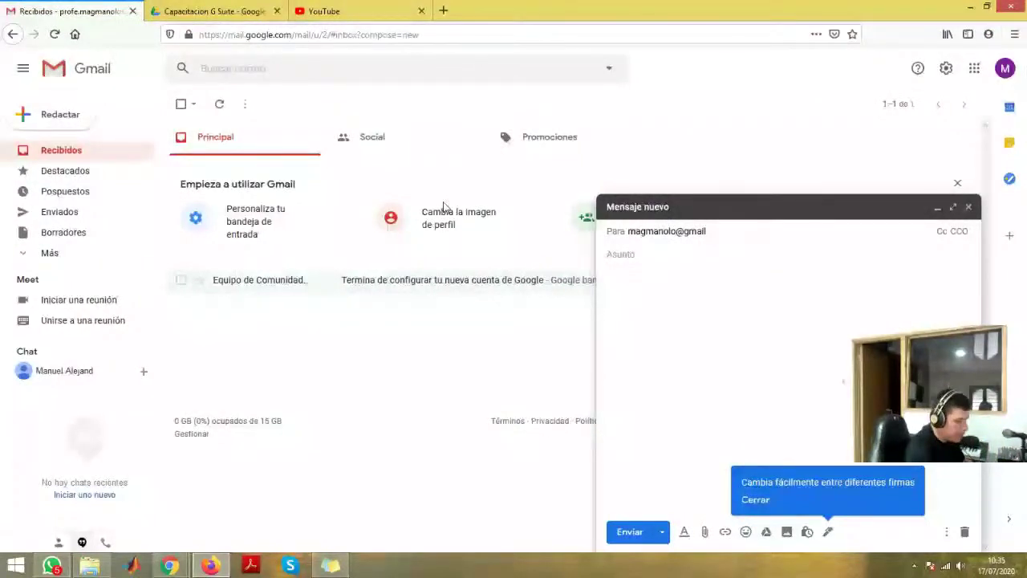
{"action": "left_click", "coordinate": [631, 253]}
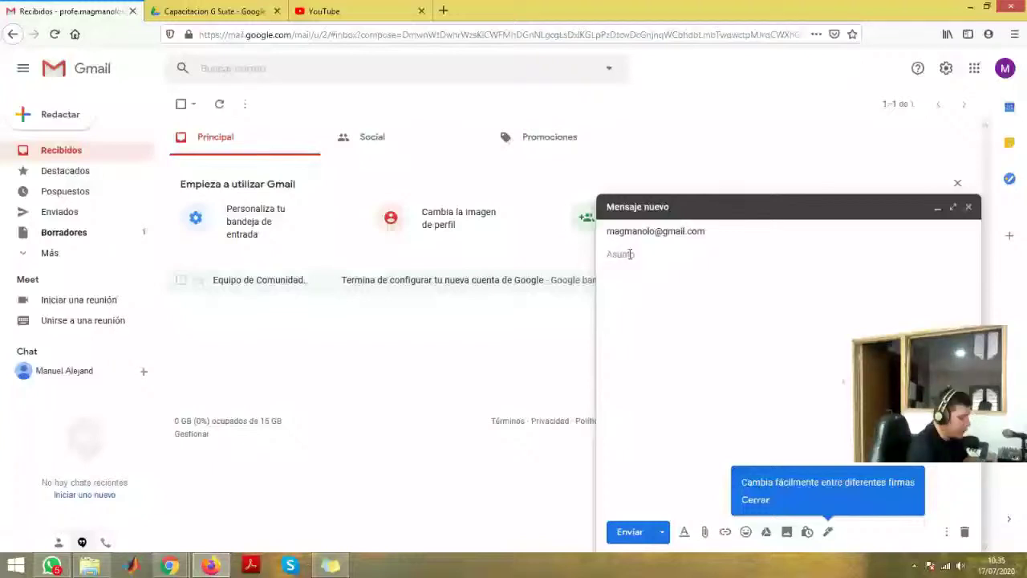
- Enter subject 'Envio de Netiqueta' and body 'Cordial saludo. Me permito enviar enlace del archivo PDF de Netiqueta'
{"action": "type", "text": "Envio de Net"}
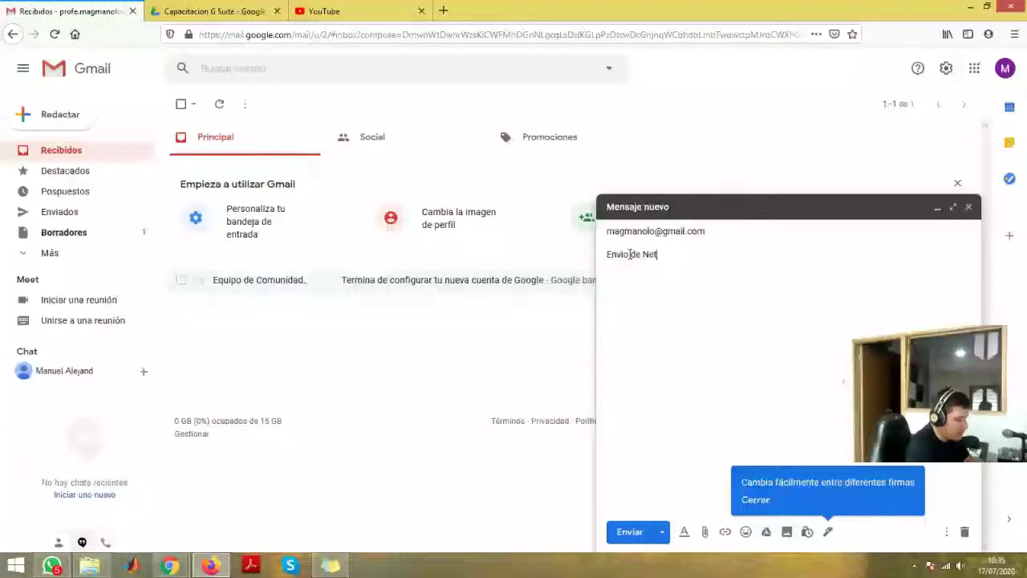
{"action": "type", "text": "iqueta"}
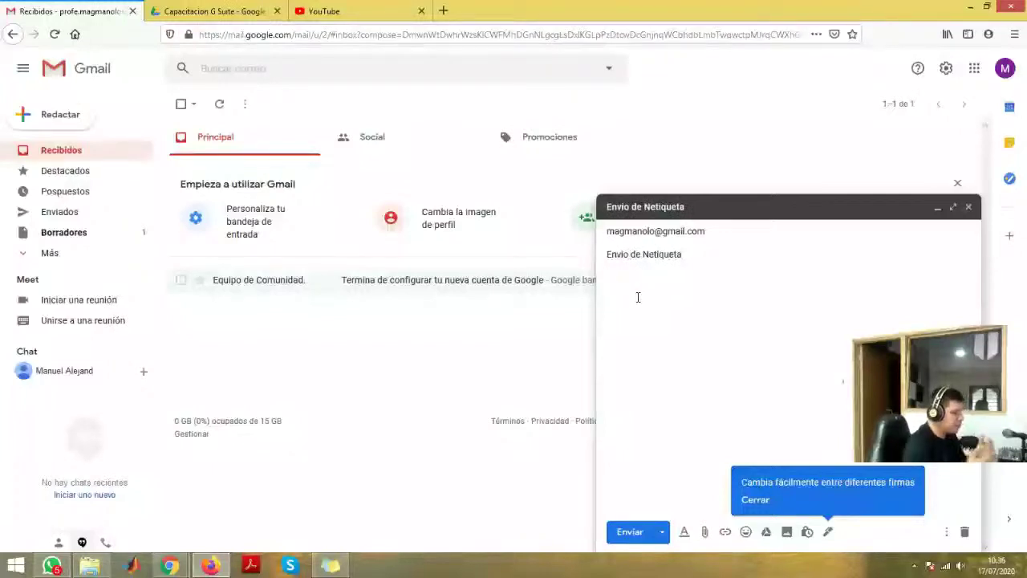
{"action": "left_click", "coordinate": [638, 297]}
{"action": "type", "text": "Cordial s"}
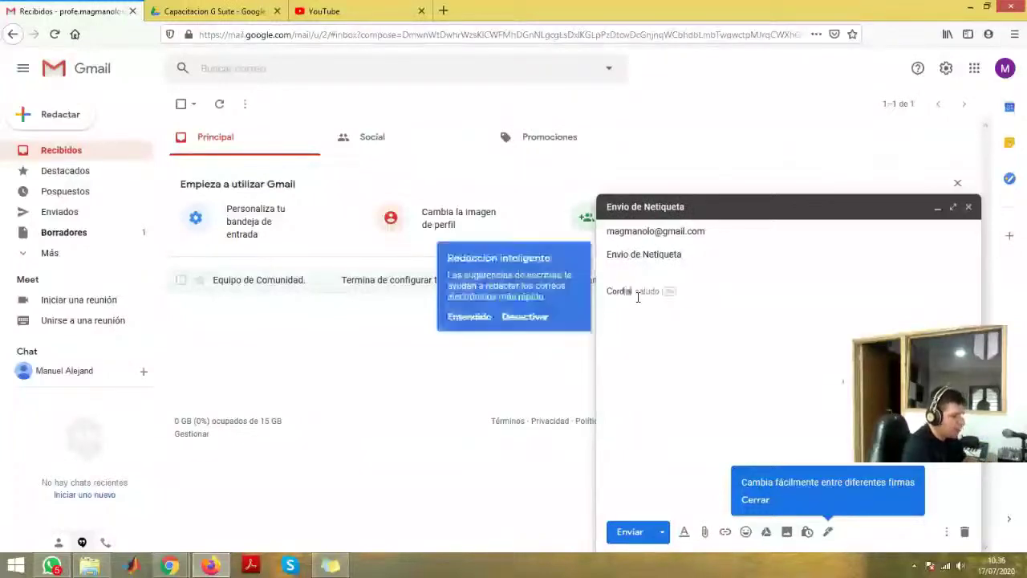
{"action": "key", "text": "Tab"}
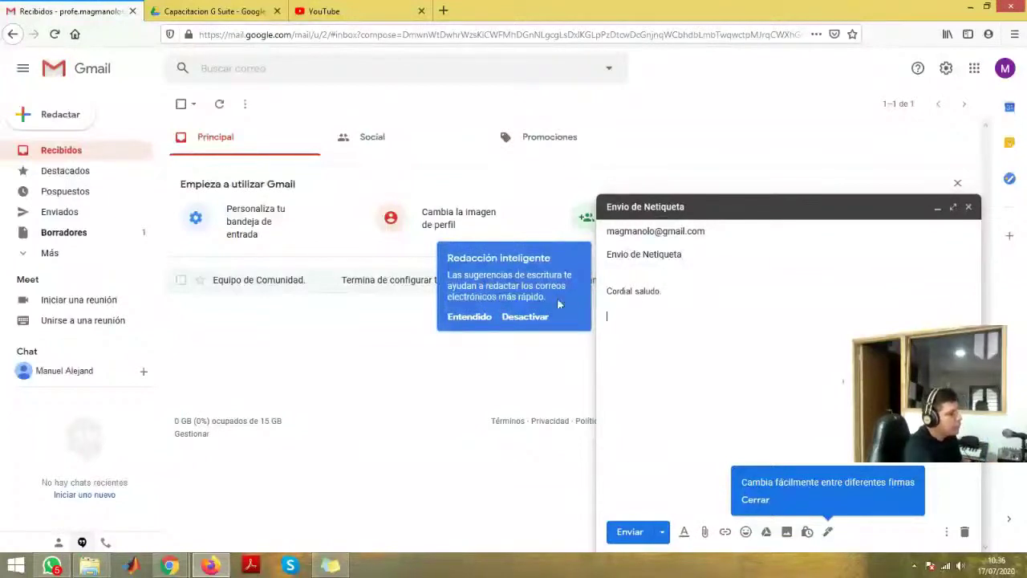
{"action": "left_click", "coordinate": [470, 317]}
{"action": "type", "text": ".  "}
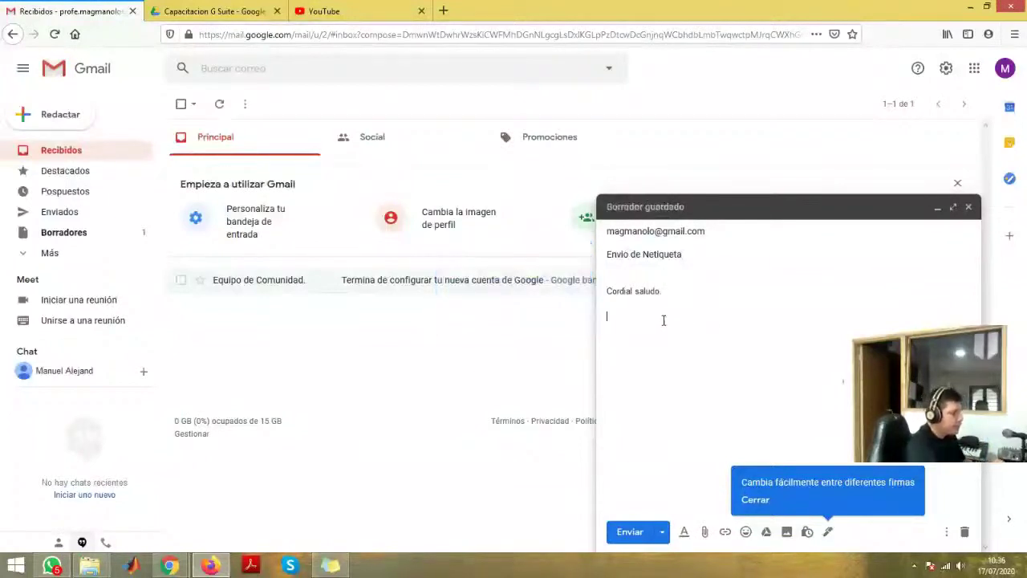
{"action": "type", "text": "Me permito"}
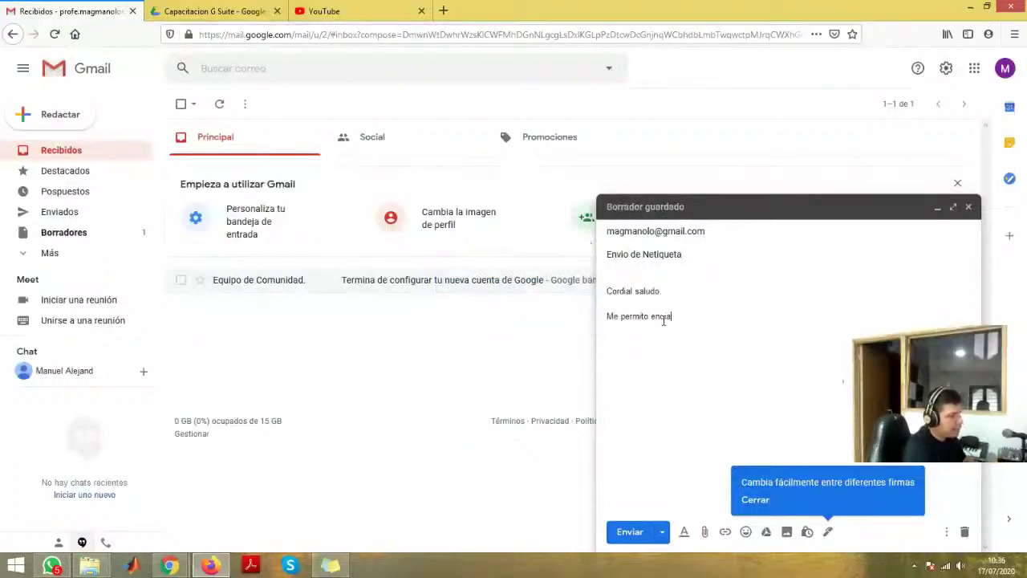
{"action": "type", "text": " enviar"}
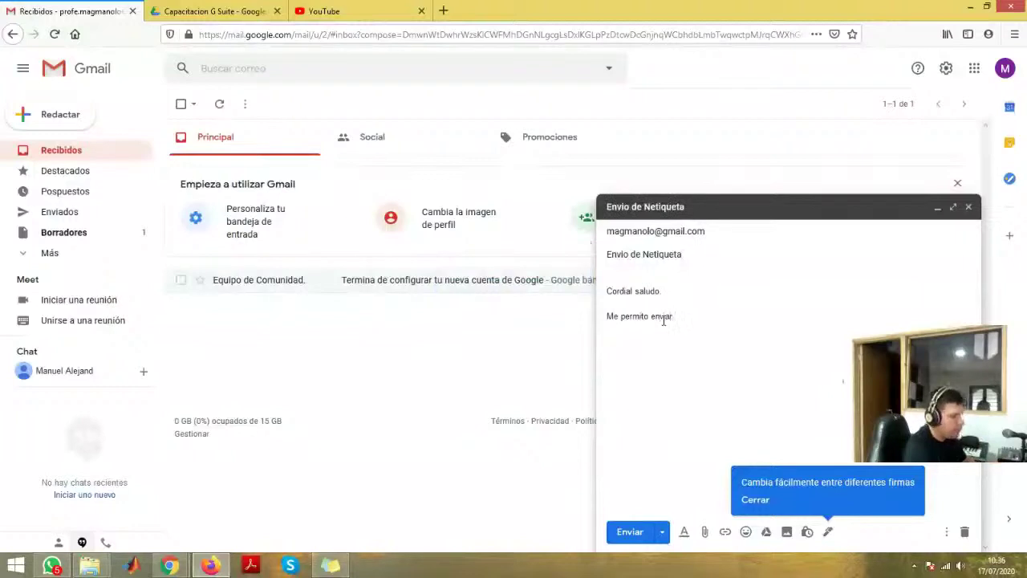
{"action": "type", "text": " enlace"}
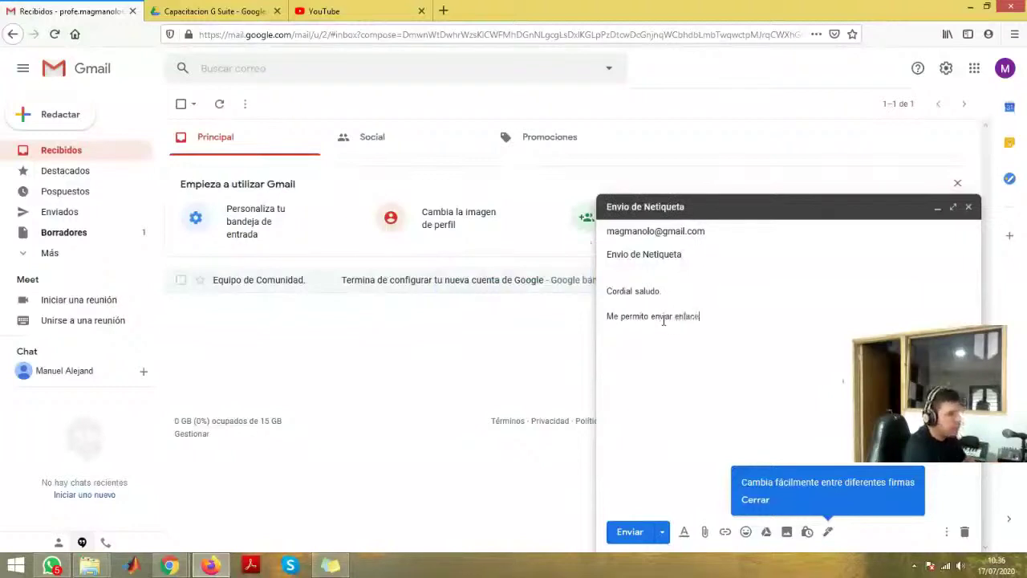
{"action": "type", "text": " del "}
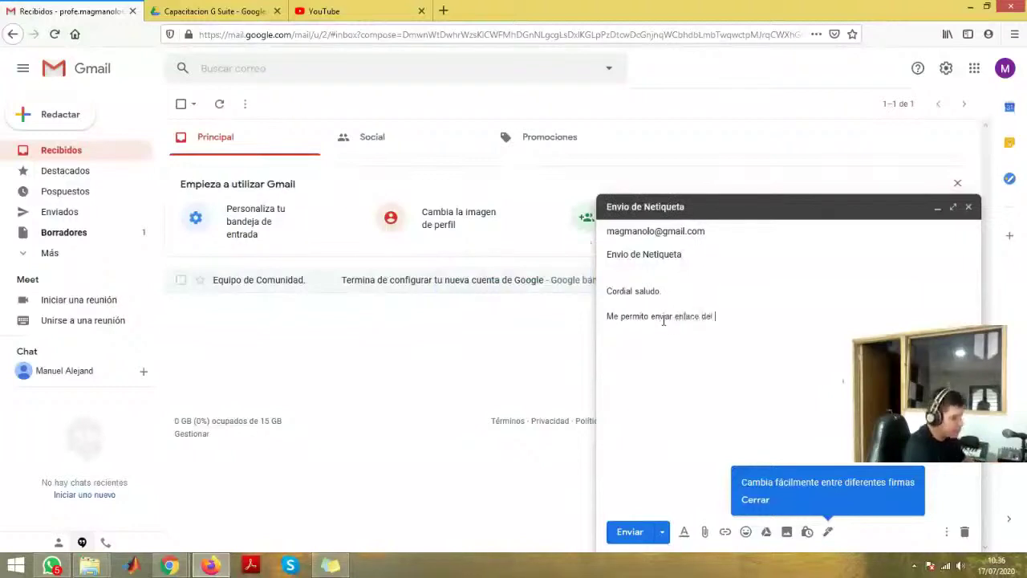
{"action": "type", "text": "archivo"}
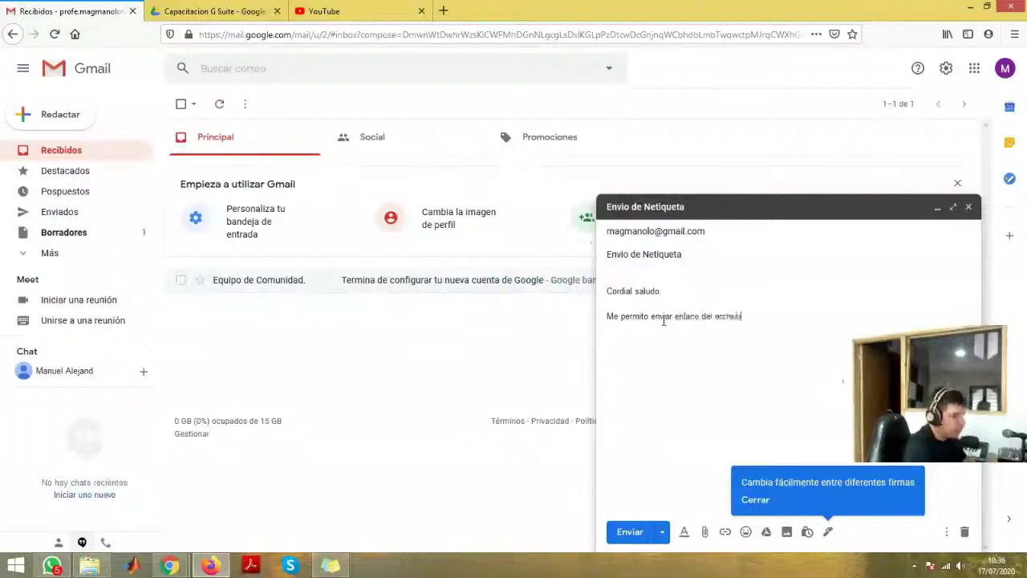
{"action": "type", "text": " PDF de"}
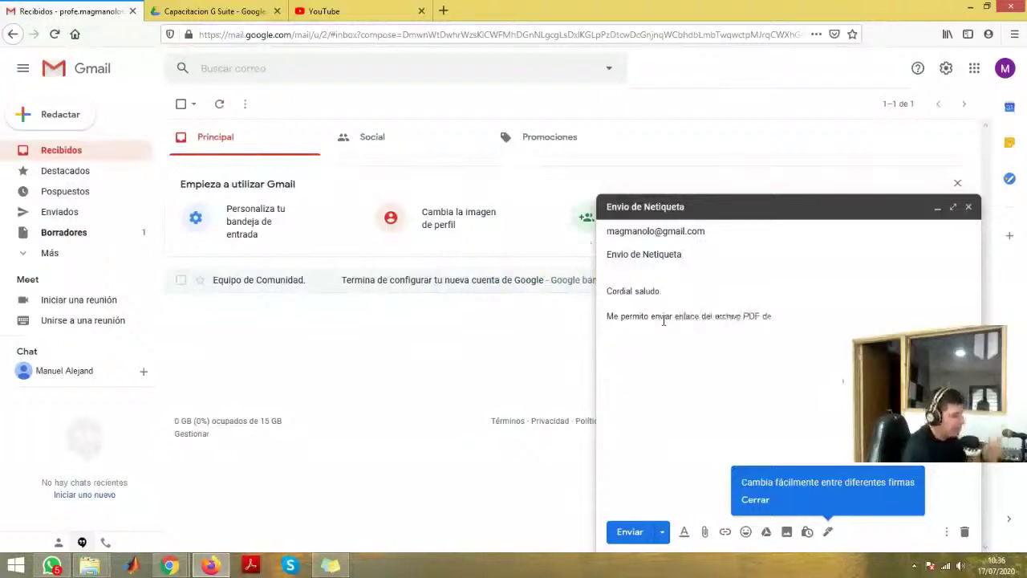
{"action": "type", "text": " Netiqueta"}
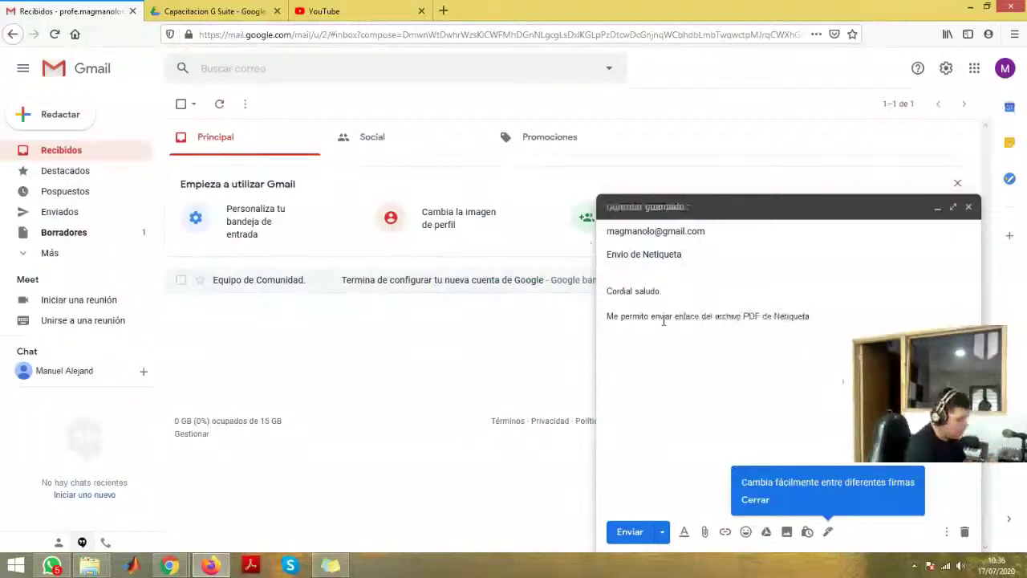
- Add the 'Cordialmente.' closing and a signature with the teacher's name, title and school
{"action": "type", "text": "o"}
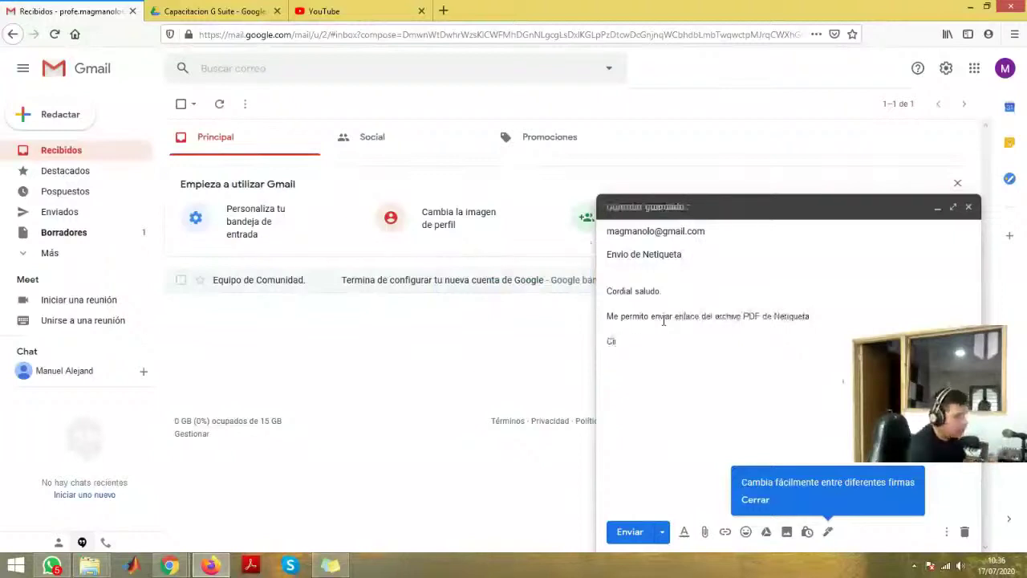
{"action": "type", "text": "rdrdialmente,"}
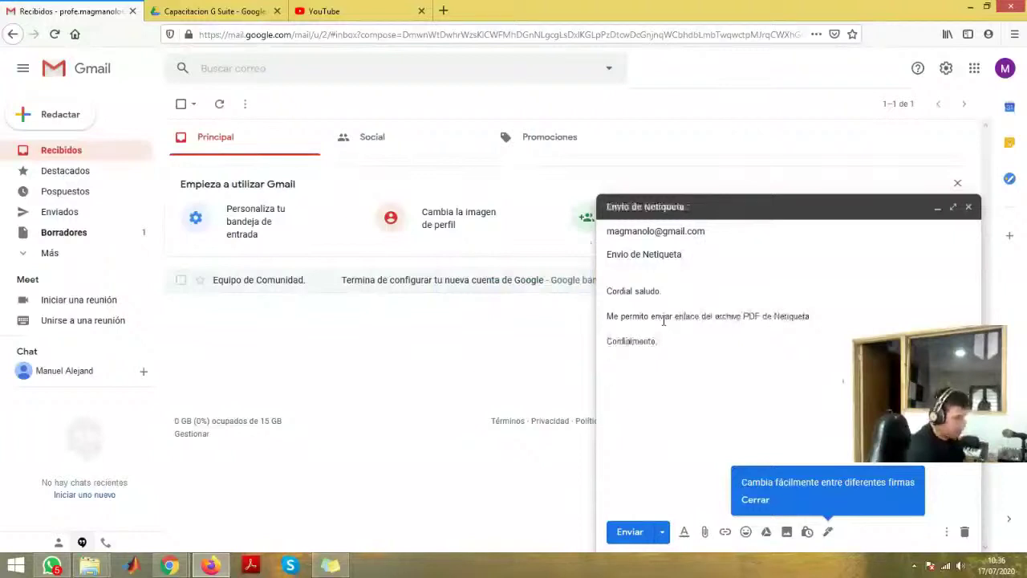
{"action": "type", "text": "Manuel A"}
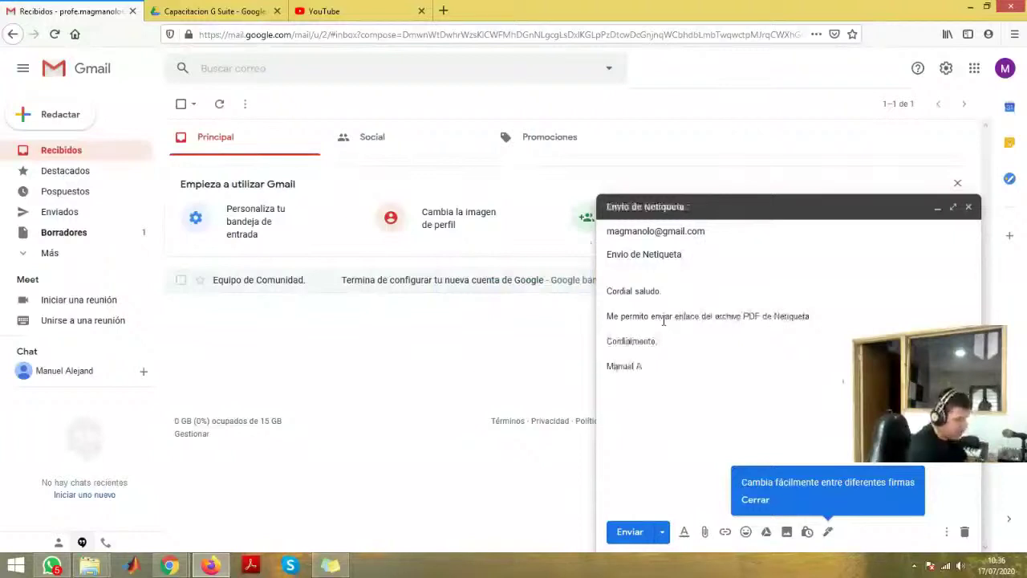
{"action": "type", "text": "lejandro Gutiérrez"}
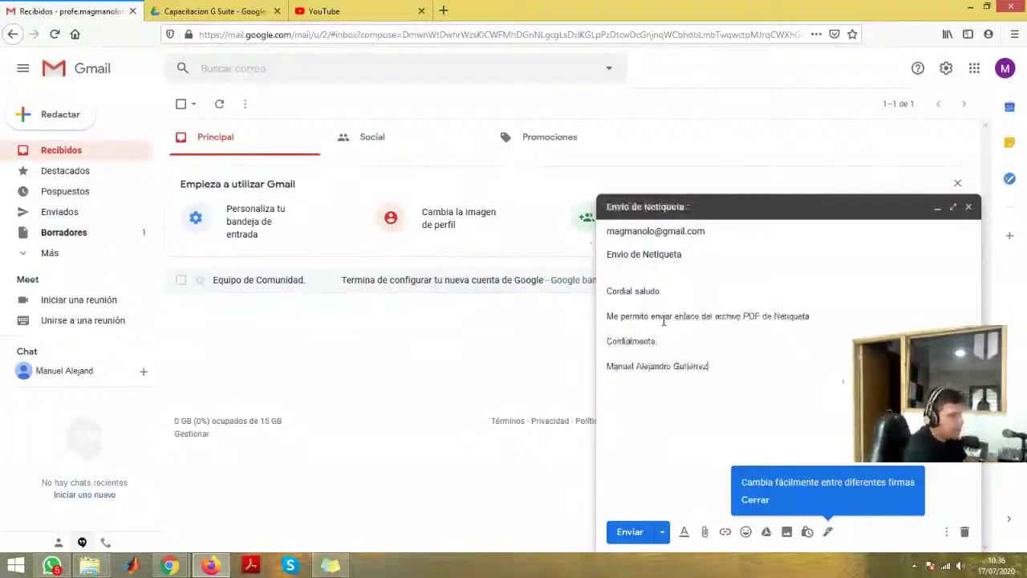
{"action": "type", "text": " Profe"}
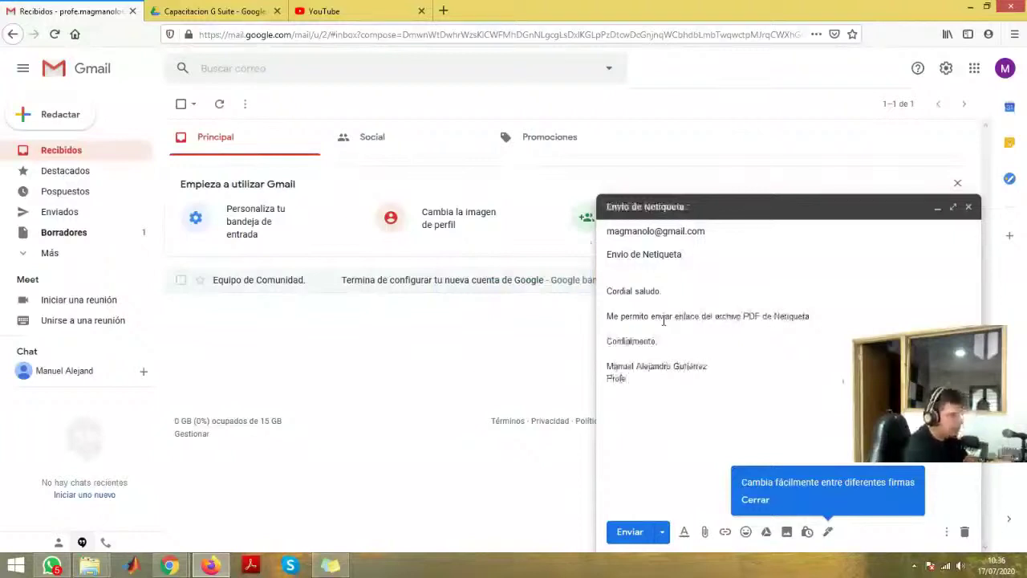
{"action": "type", "text": "sor de T I"}
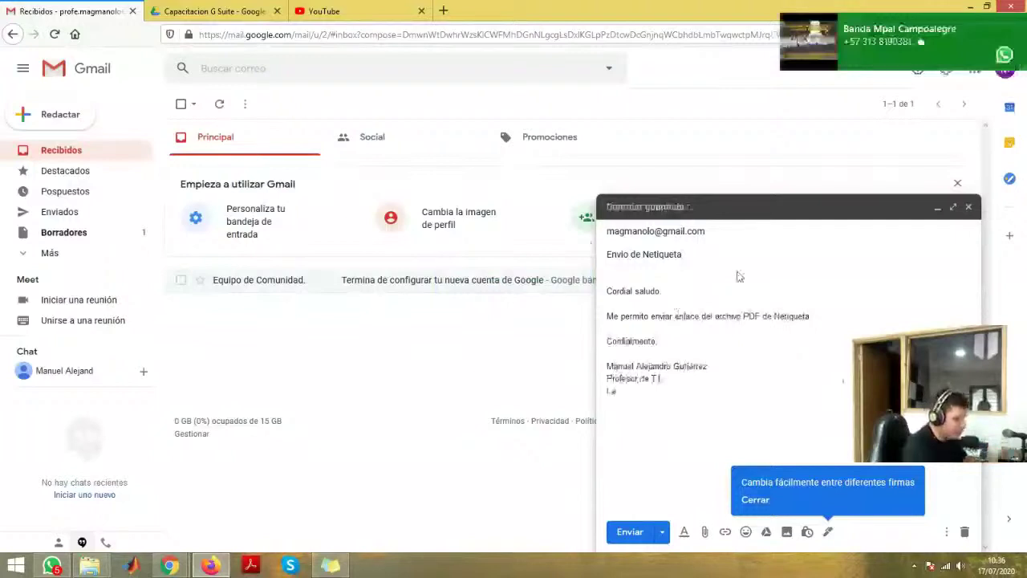
{"action": "type", "text": ". "}
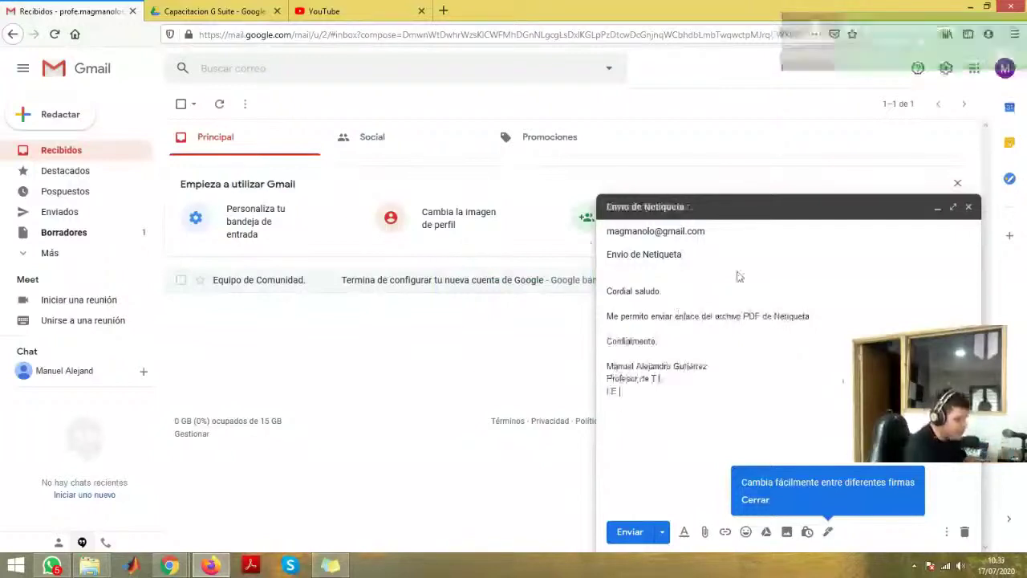
{"action": "type", "text": "Hosé"}
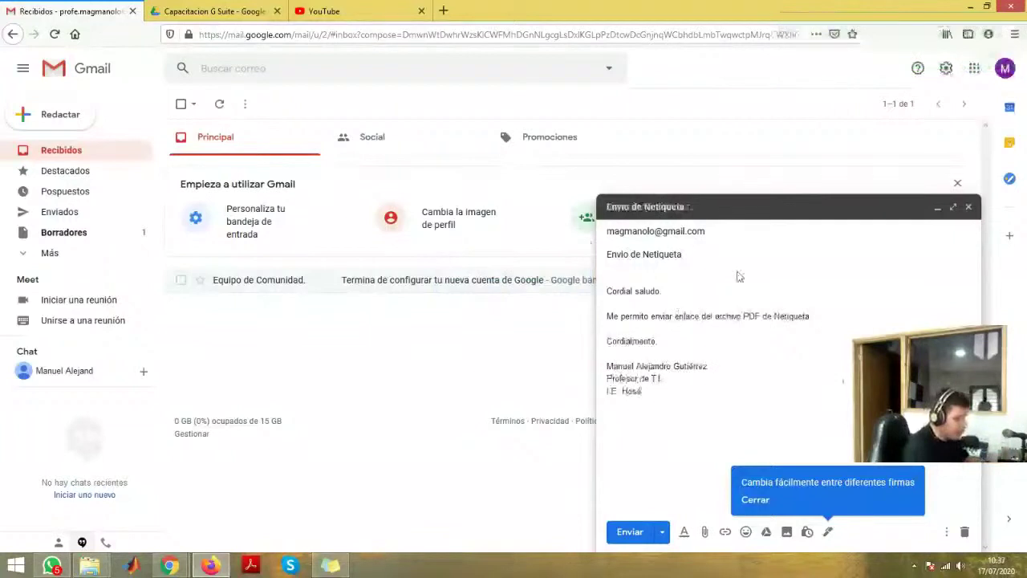
{"action": "type", "text": " Hilario L"}
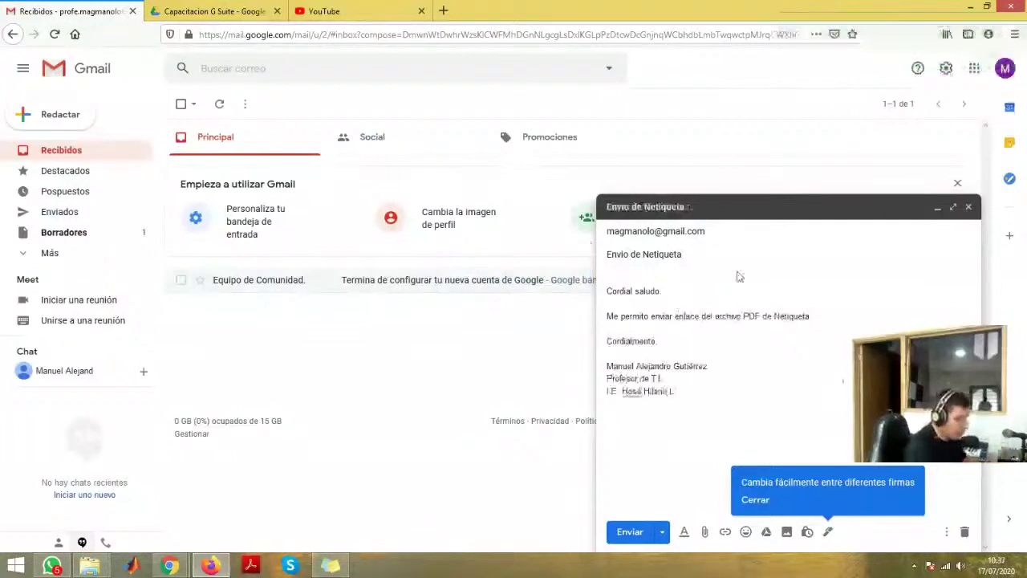
{"action": "type", "text": "ope"}
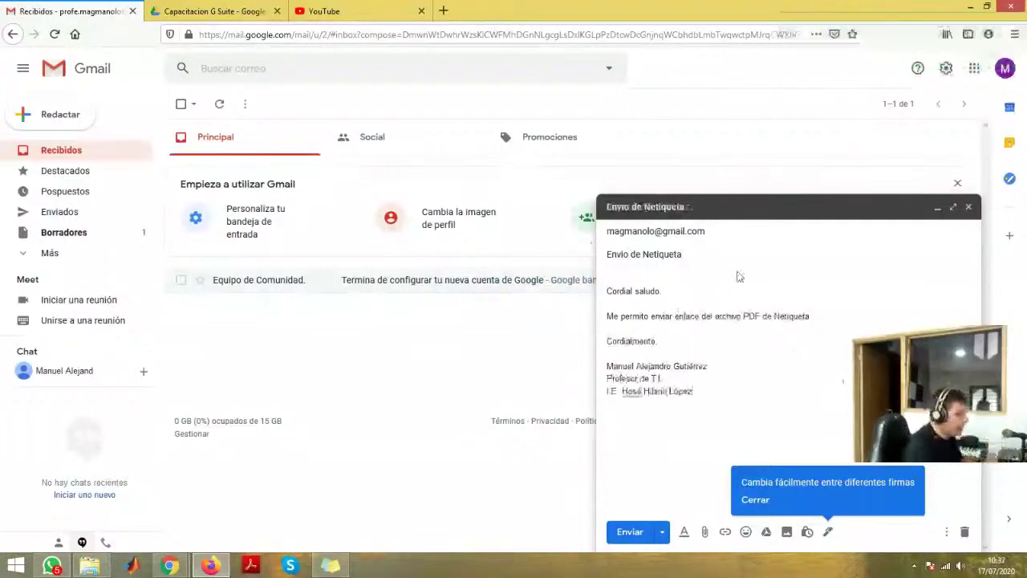
- Correct the misspelled 'Hosé' to 'José' in the school name line
{"action": "key", "text": "ctrl+Left"}
{"action": "key", "text": "ctrl+Left"}
{"action": "key", "text": "ctrl+shift+Right"}
{"action": "type", "text": "José"}
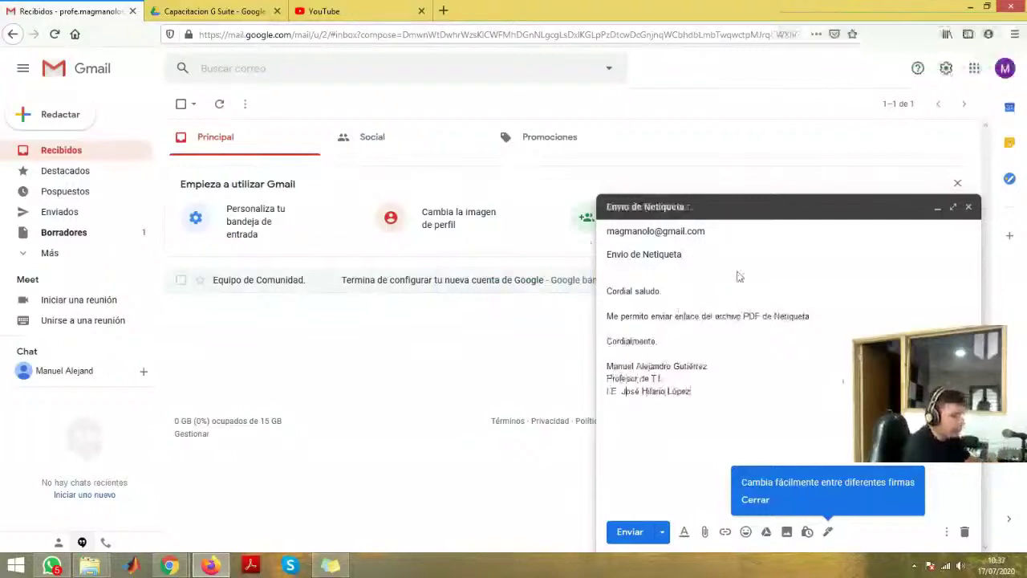
{"action": "key", "text": "shift+Home"}
{"action": "key", "text": "shift+Up"}
{"action": "key", "text": "shift+Up"}
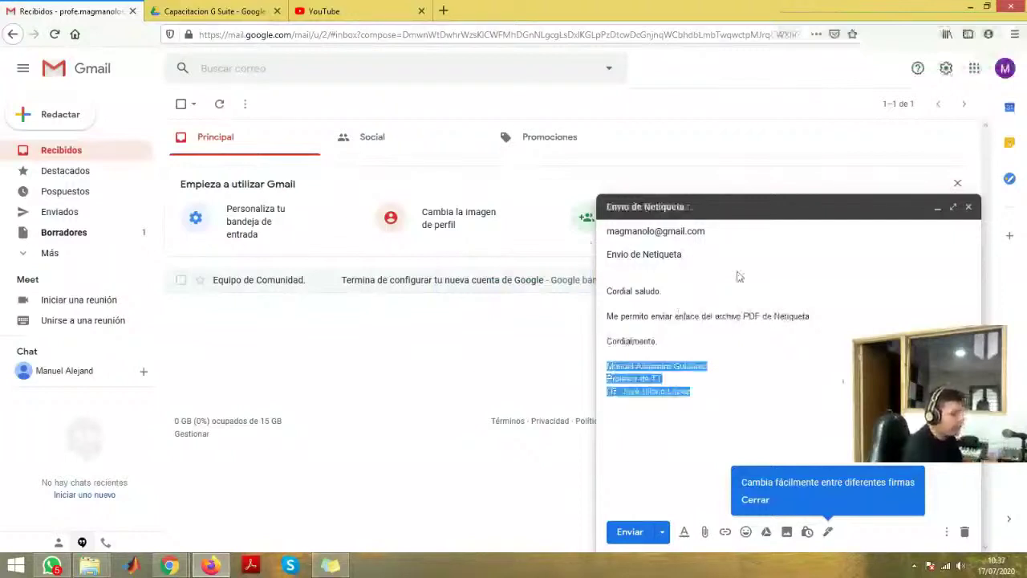
{"action": "left_click", "coordinate": [682, 440]}
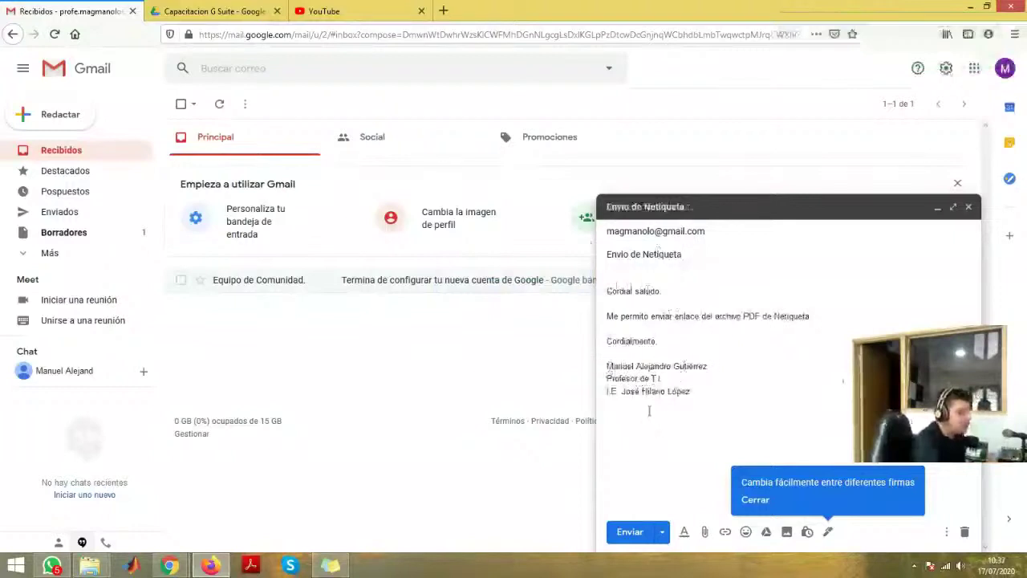
{"action": "left_click", "coordinate": [705, 534]}
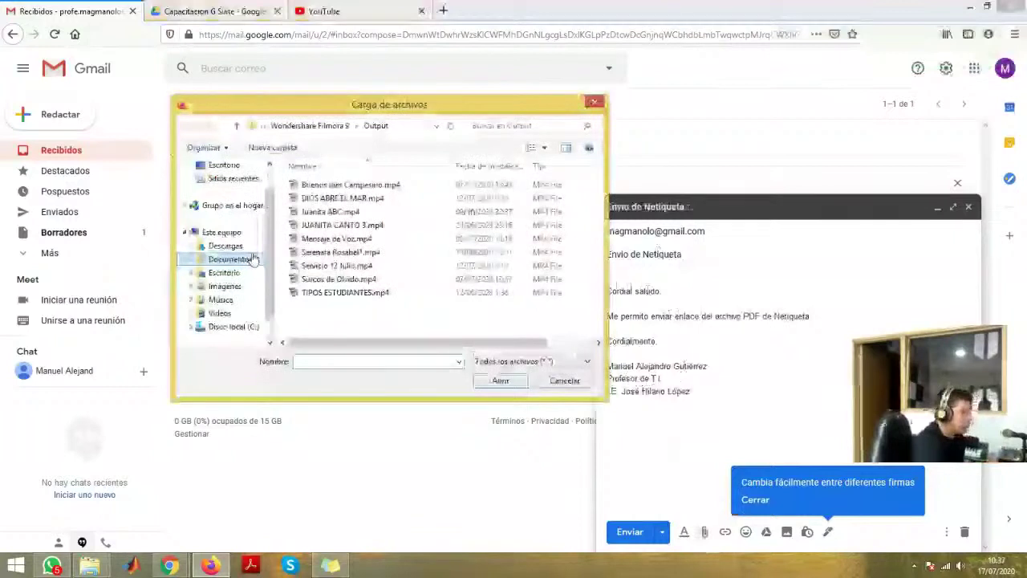
{"action": "left_click", "coordinate": [240, 166]}
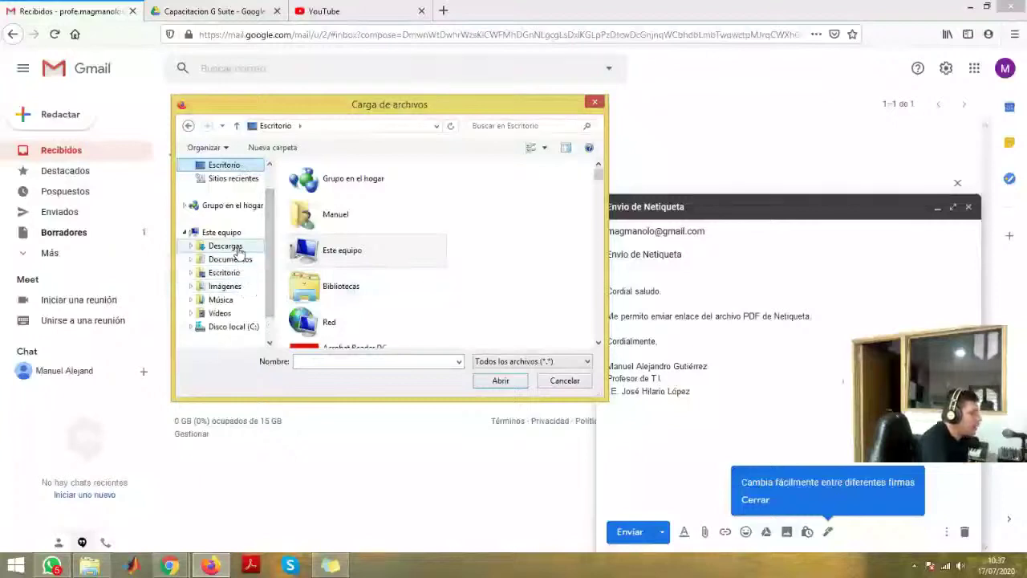
{"action": "left_click", "coordinate": [227, 273]}
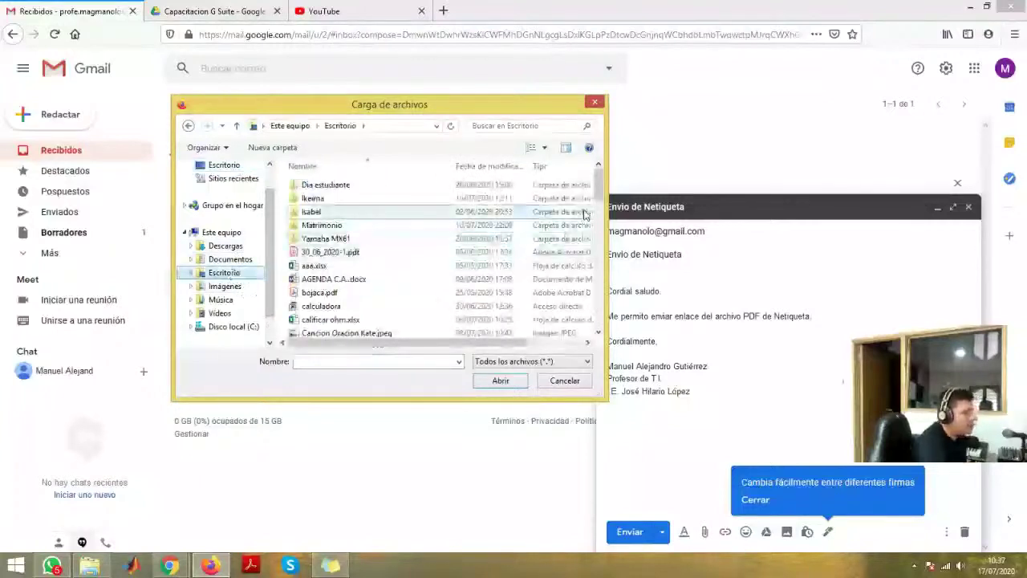
{"action": "left_click_drag", "start_coordinate": [598, 184], "coordinate": [598, 325]}
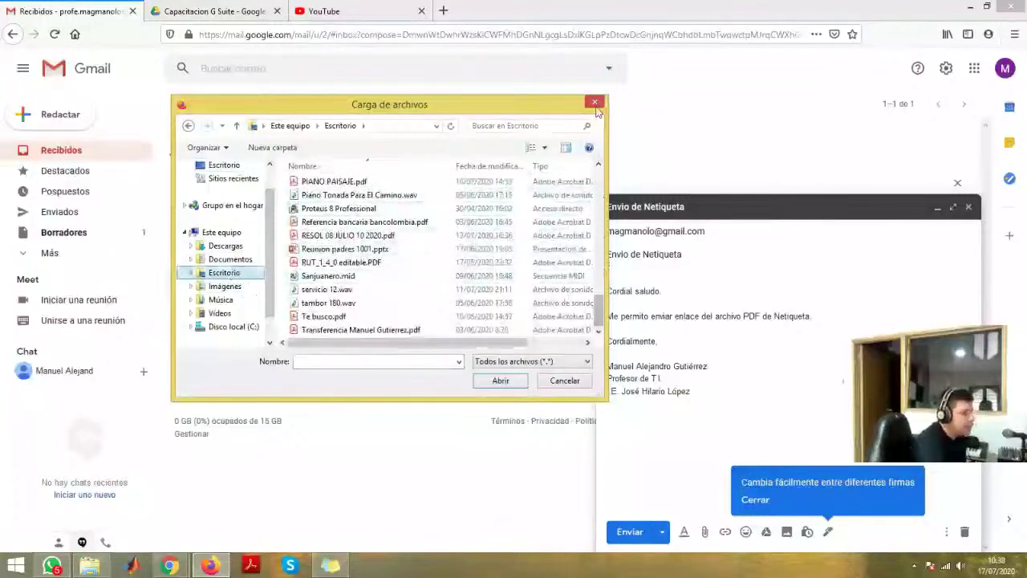
{"action": "left_click", "coordinate": [594, 102]}
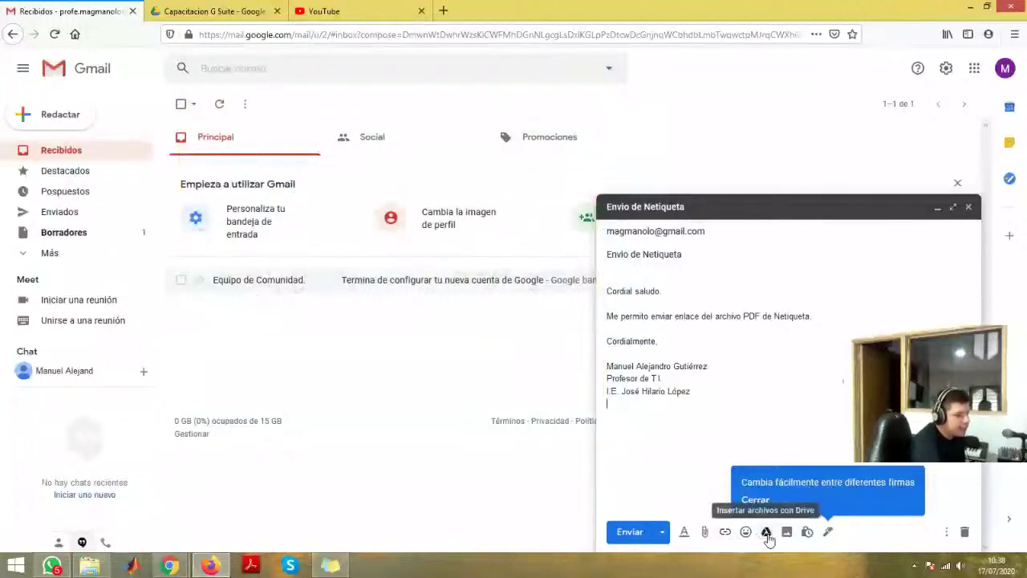
- Insert Netiqueta.pdf from the Capacitacion G Suite Drive folder as a link in the draft
{"action": "left_click", "coordinate": [766, 532]}
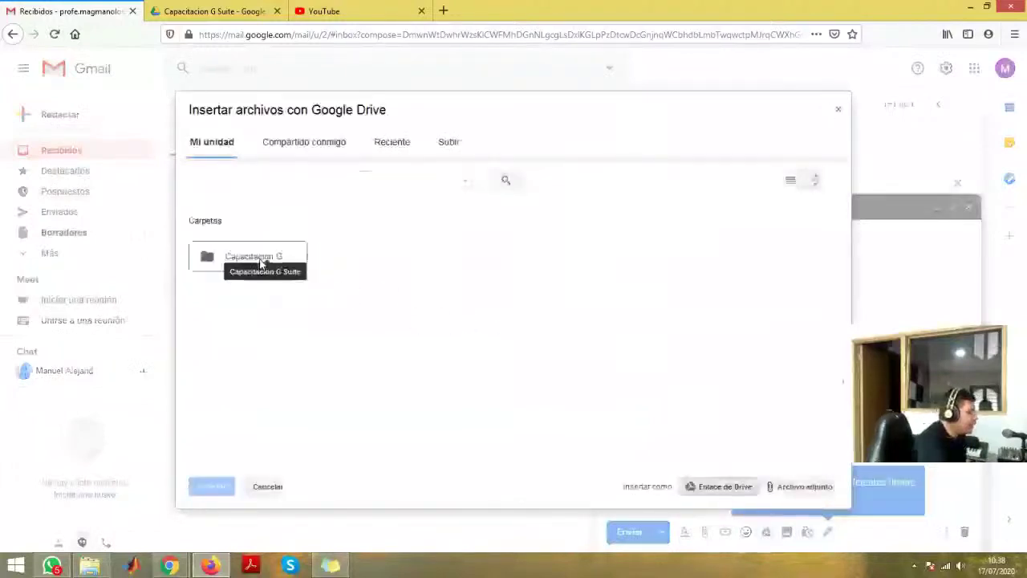
{"action": "double_click", "coordinate": [253, 256]}
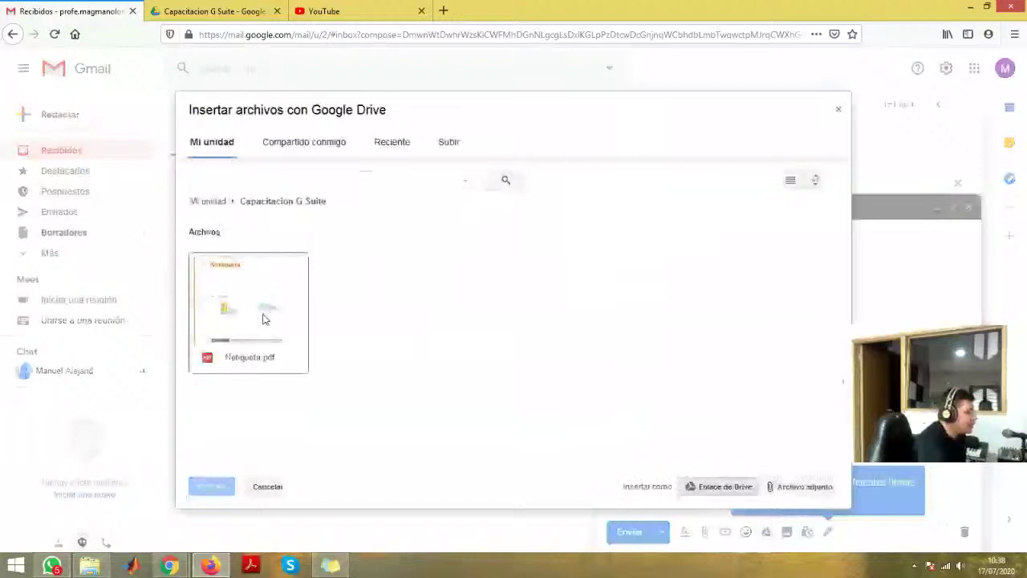
{"action": "double_click", "coordinate": [263, 319]}
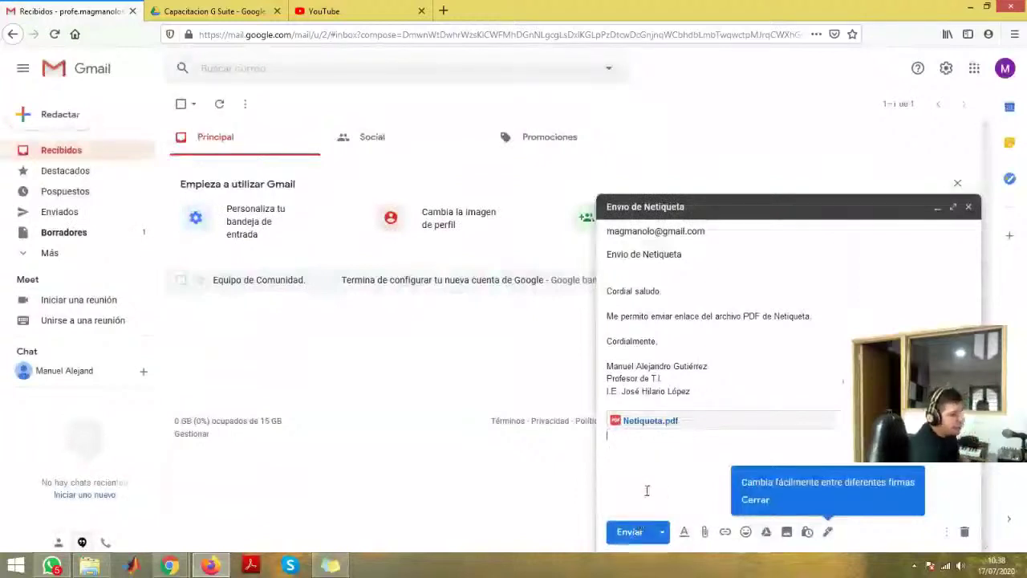
- Send the Envio de Netiqueta message and review the recipient's Ver/Editar permission options
{"action": "left_click", "coordinate": [630, 532]}
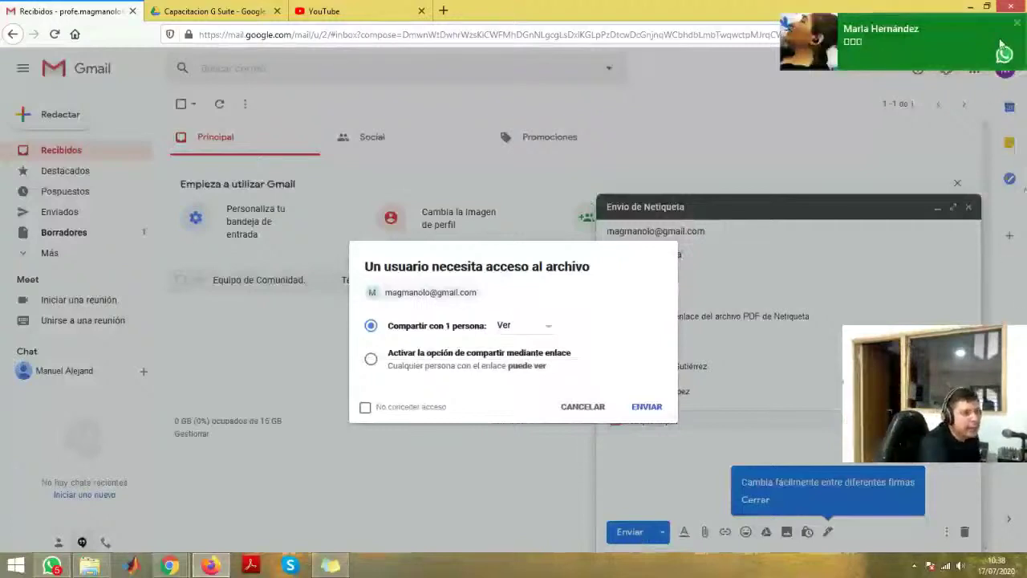
{"action": "left_click", "coordinate": [1017, 22]}
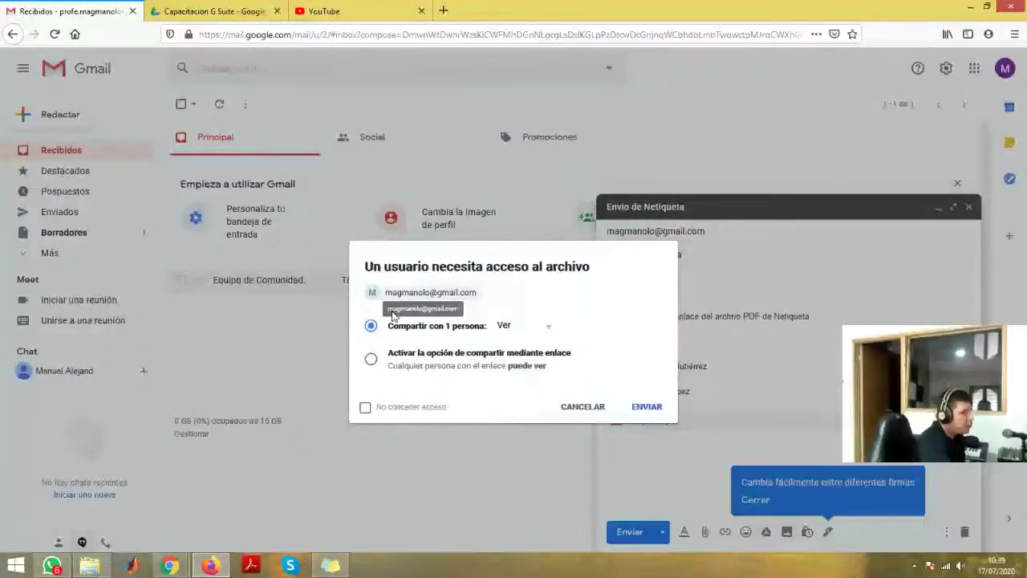
{"action": "left_click", "coordinate": [530, 326]}
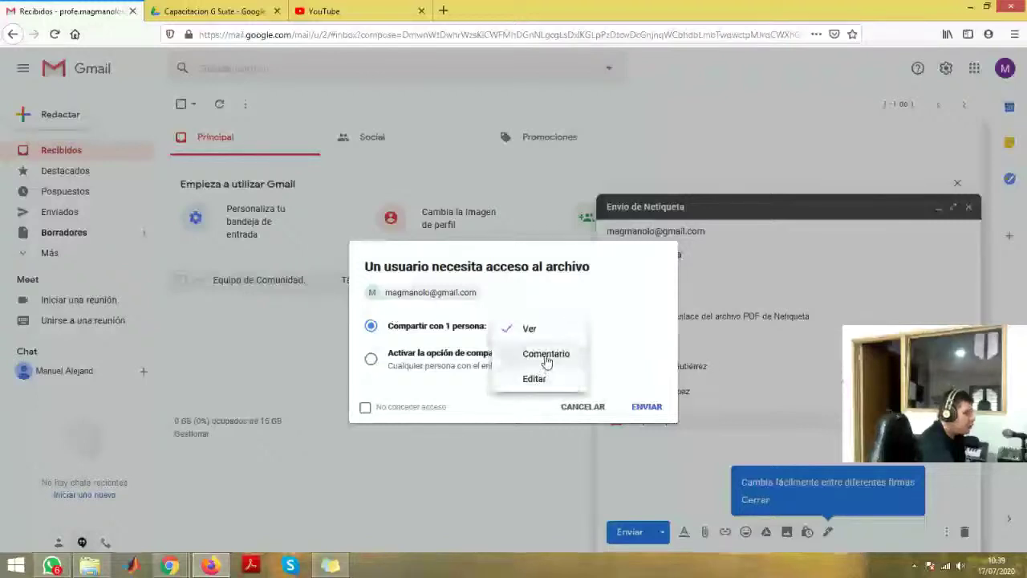
{"action": "left_click", "coordinate": [555, 305]}
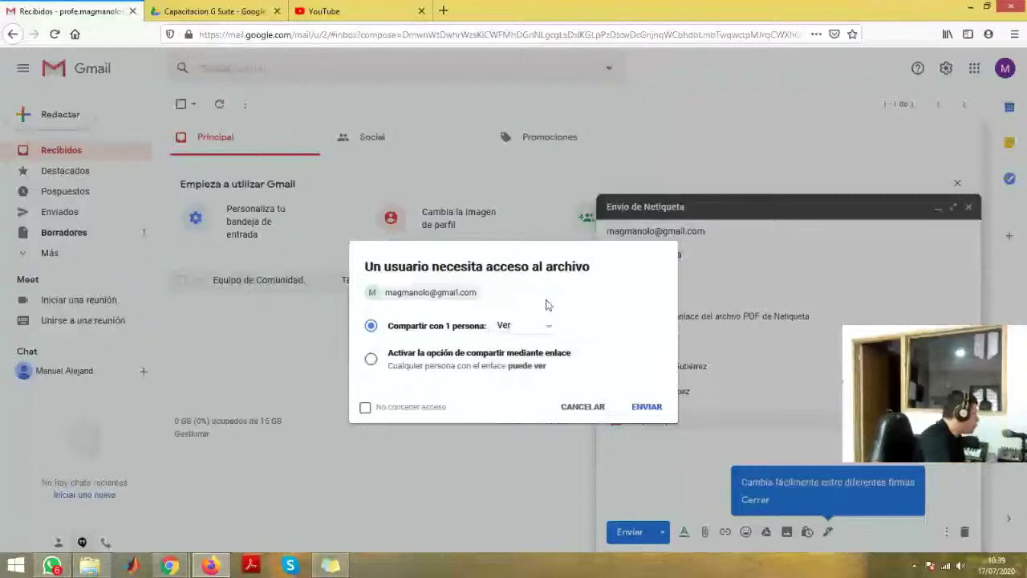
{"action": "left_click", "coordinate": [545, 326]}
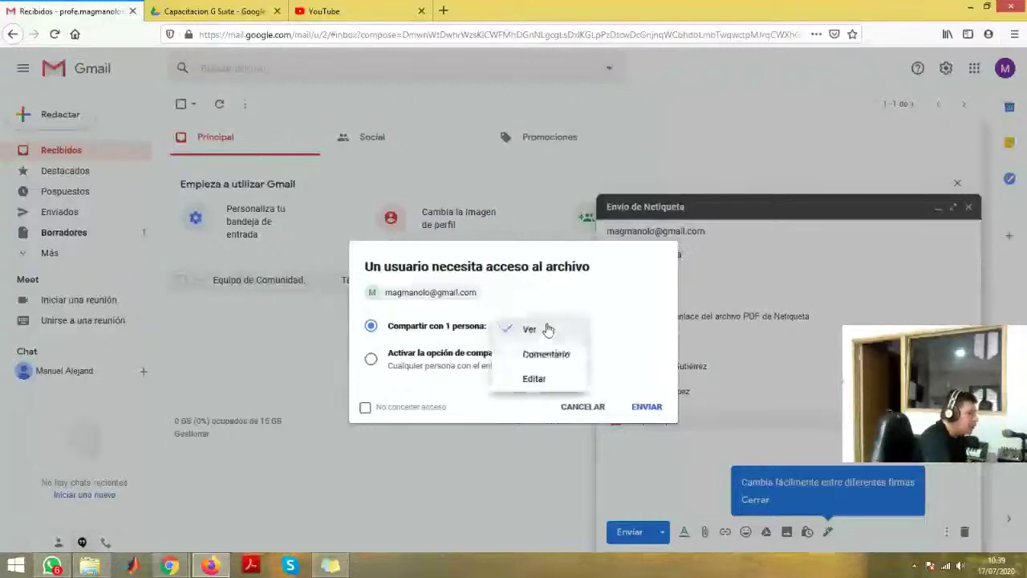
{"action": "left_click", "coordinate": [625, 315]}
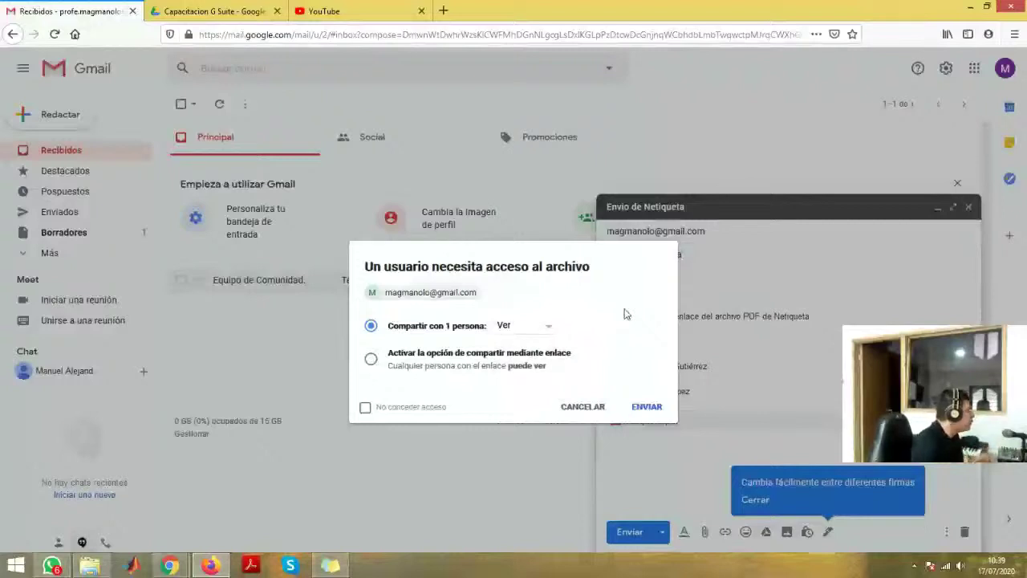
{"action": "left_click", "coordinate": [551, 330]}
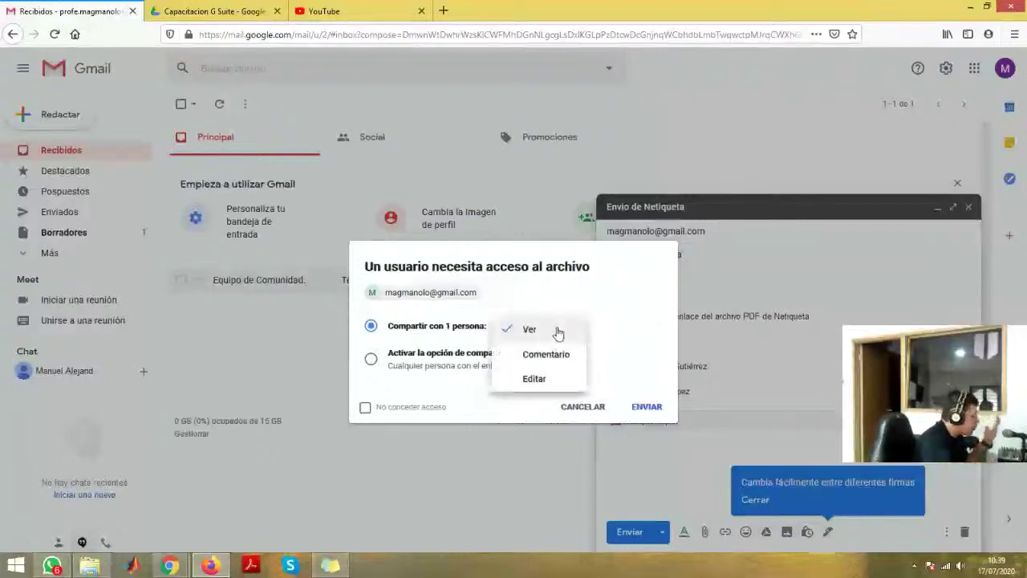
{"action": "left_click", "coordinate": [635, 359]}
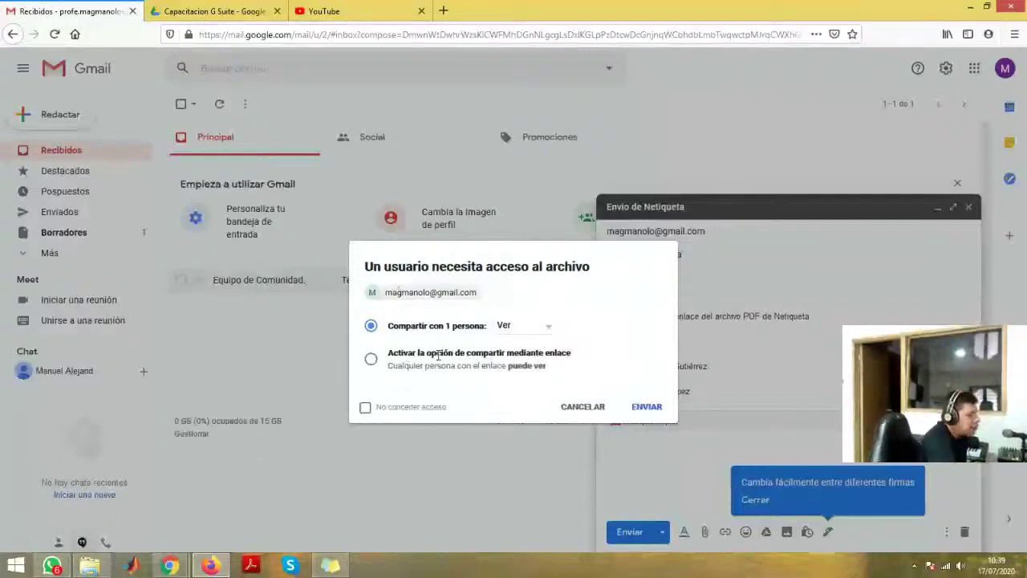
- Turn on link sharing for Netiqueta.pdf and confirm sending with ENVIAR
{"action": "left_click", "coordinate": [372, 361]}
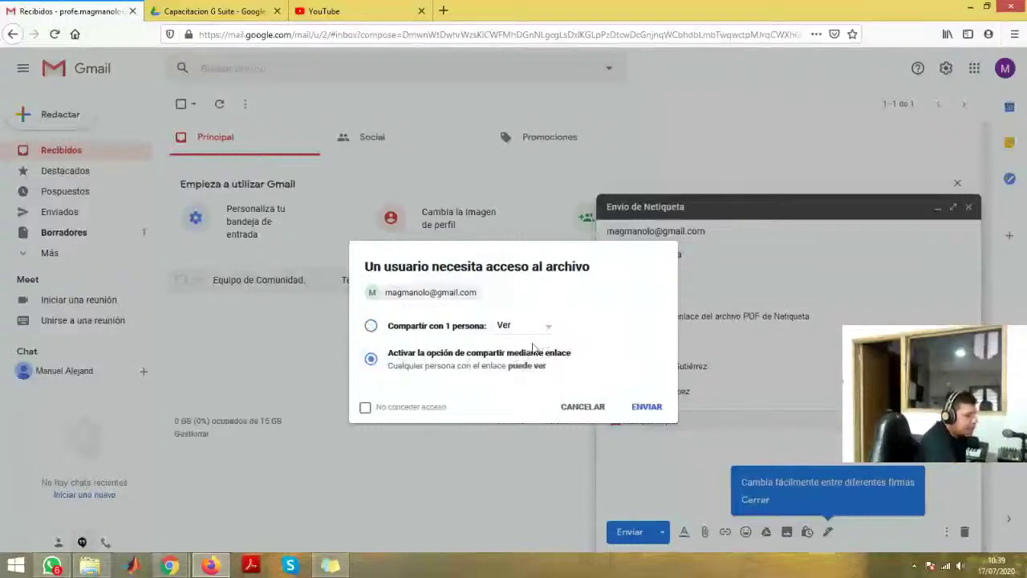
{"action": "left_click", "coordinate": [371, 326]}
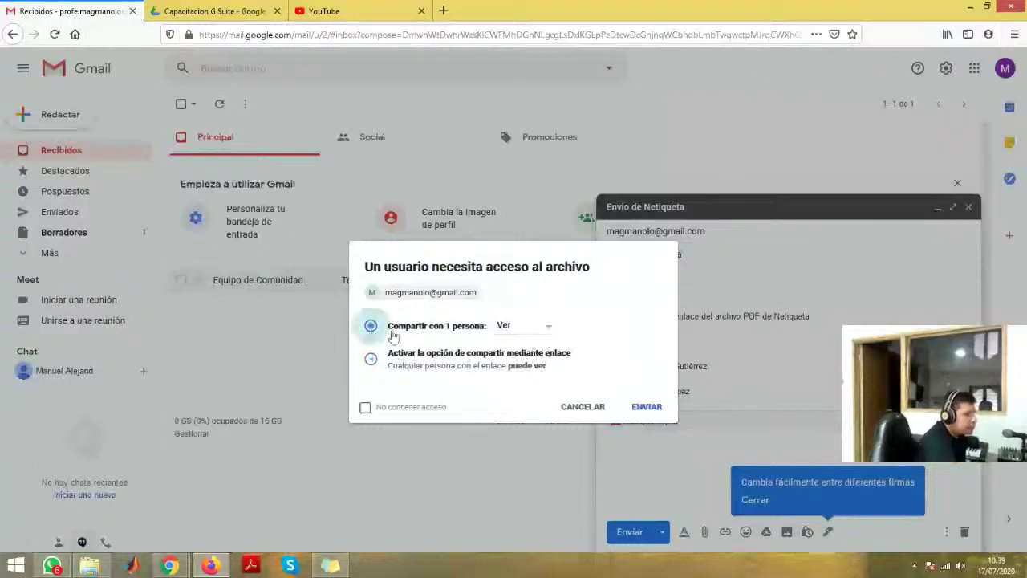
{"action": "left_click", "coordinate": [513, 326]}
{"action": "left_click", "coordinate": [534, 378]}
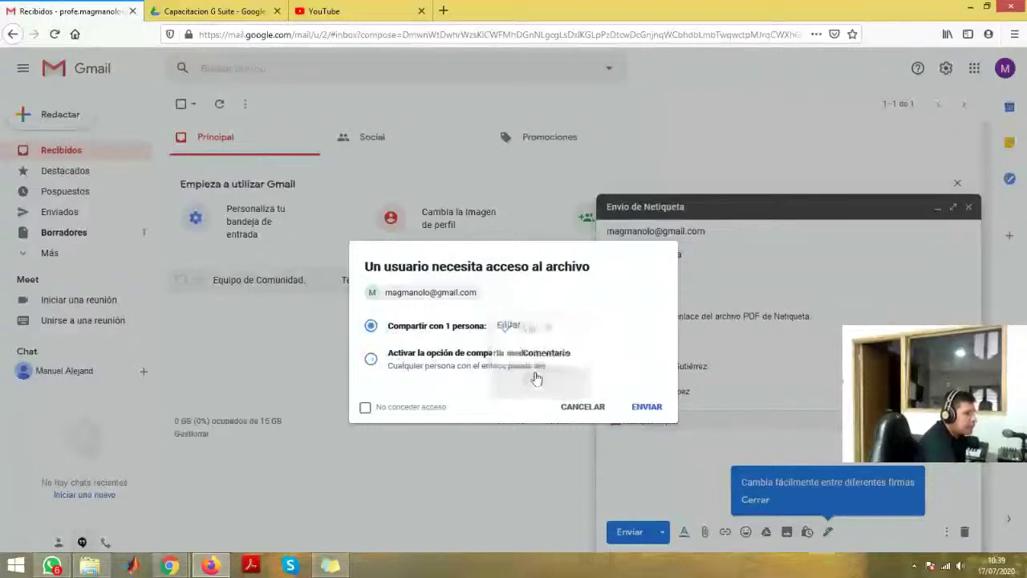
{"action": "left_click", "coordinate": [372, 360]}
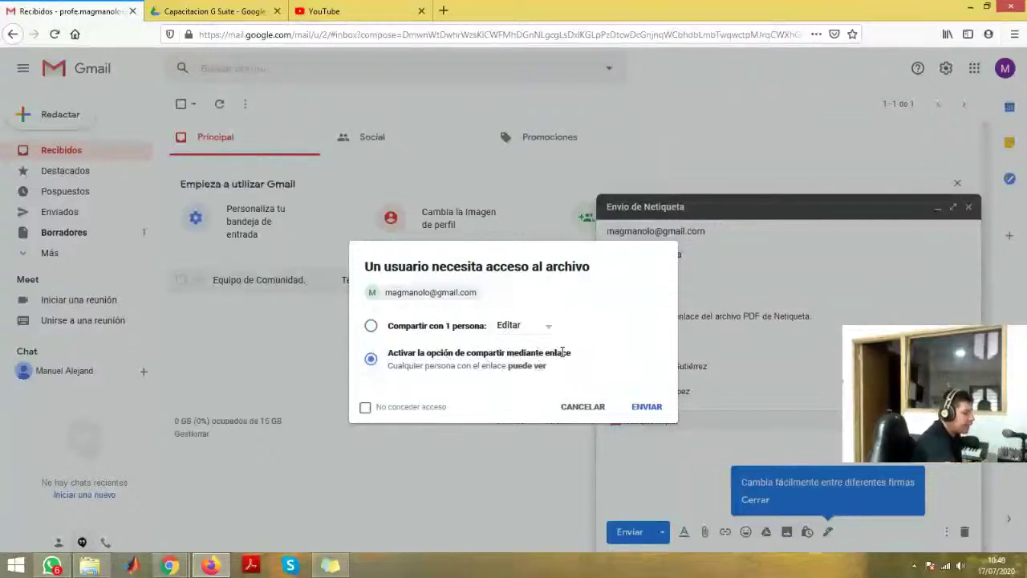
{"action": "left_click", "coordinate": [646, 408]}
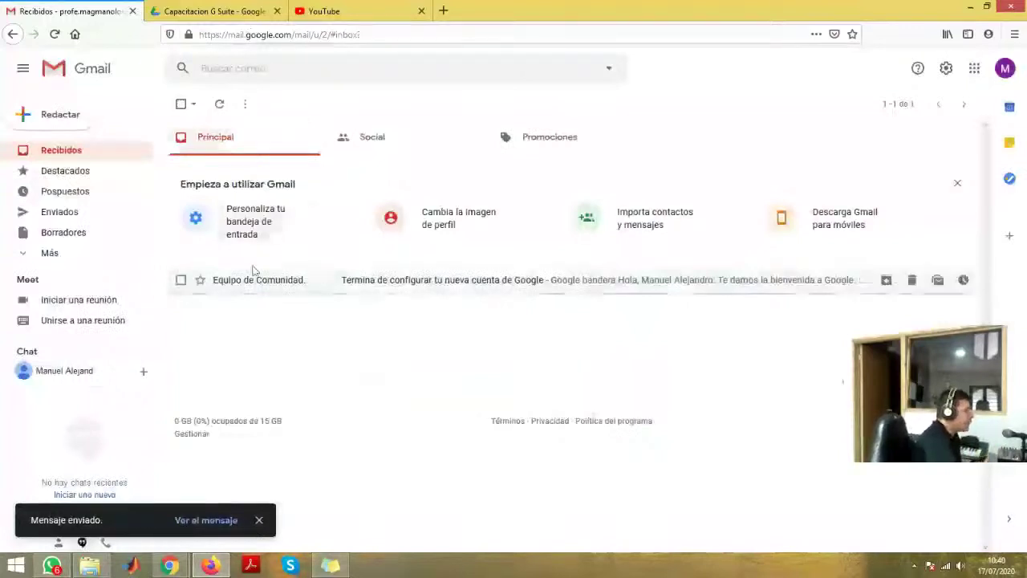
- Return to the Drive tab and reopen Capacitacion G Suite from Mi unidad
{"action": "left_click", "coordinate": [228, 11]}
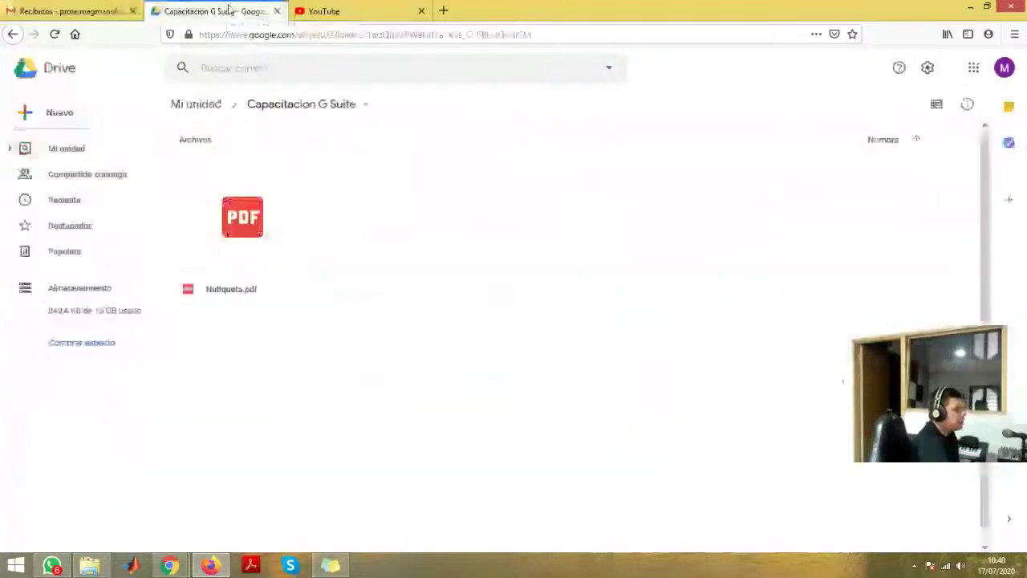
{"action": "left_click", "coordinate": [187, 104]}
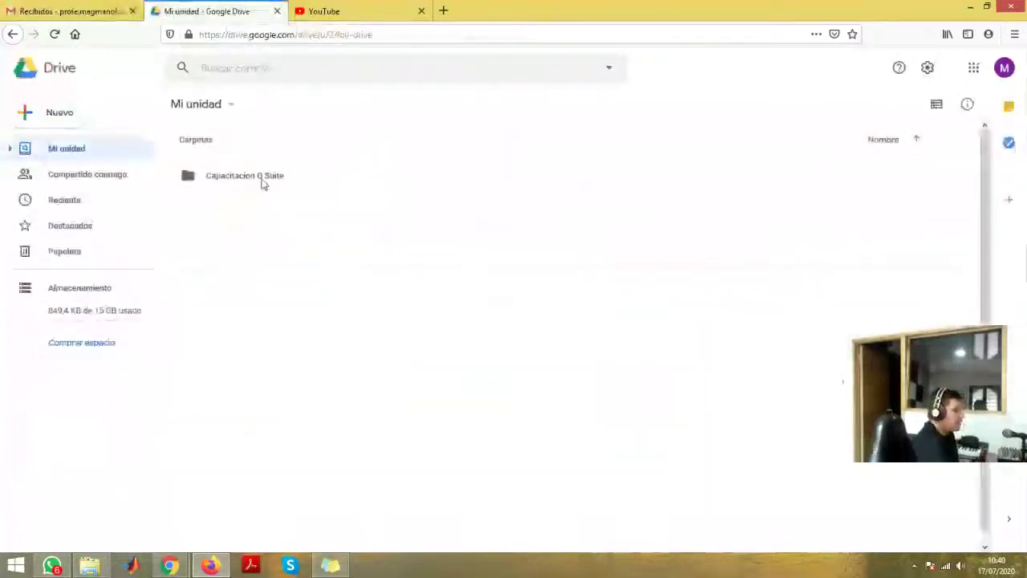
{"action": "double_click", "coordinate": [261, 181]}
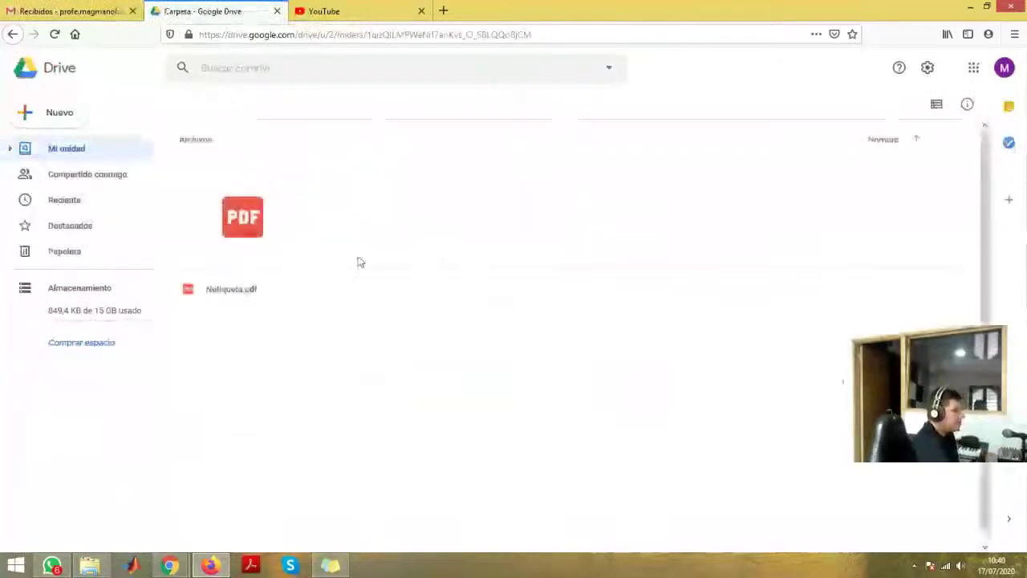
- Give anyone with the link Editor access to Netiqueta.pdf and copy its share link
{"action": "right_click", "coordinate": [260, 218]}
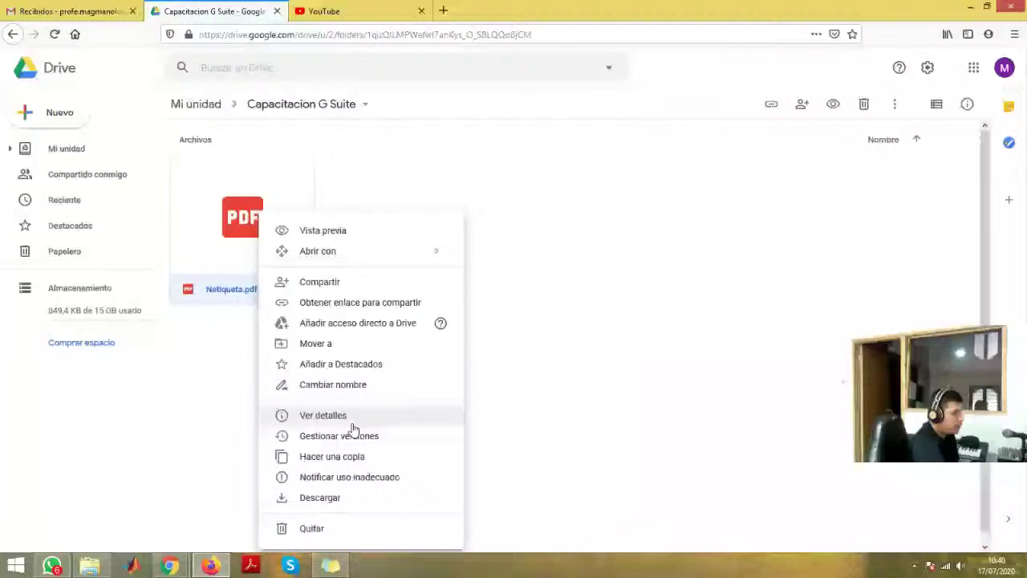
{"action": "left_click", "coordinate": [353, 436]}
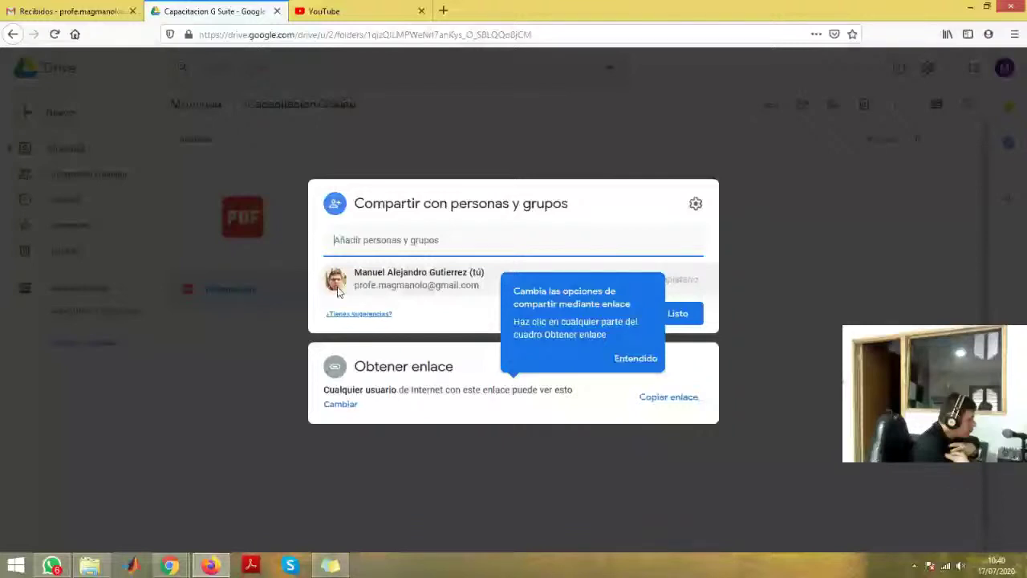
{"action": "left_click", "coordinate": [622, 360]}
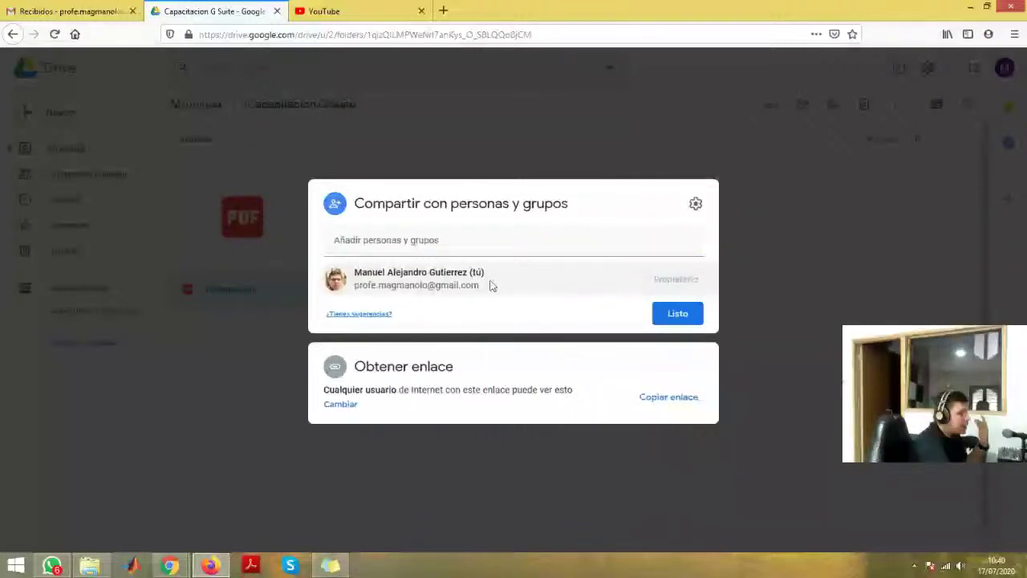
{"action": "left_click", "coordinate": [340, 404]}
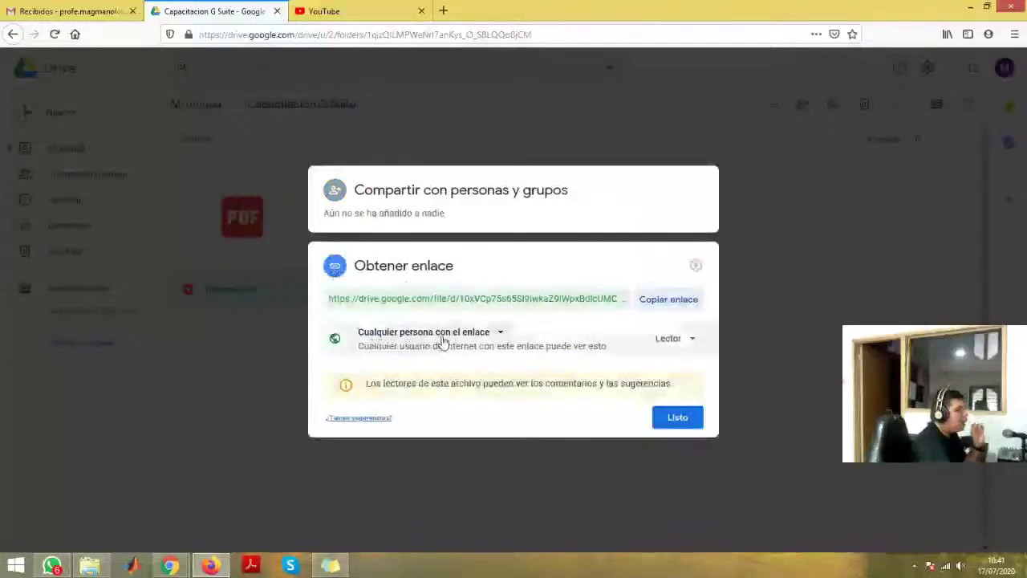
{"action": "left_click", "coordinate": [682, 342]}
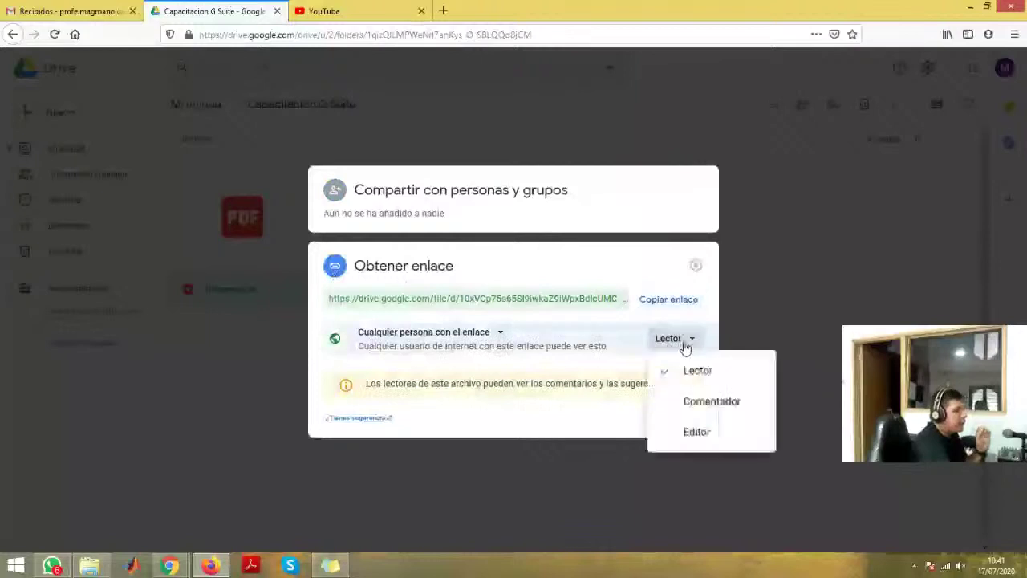
{"action": "left_click", "coordinate": [709, 440]}
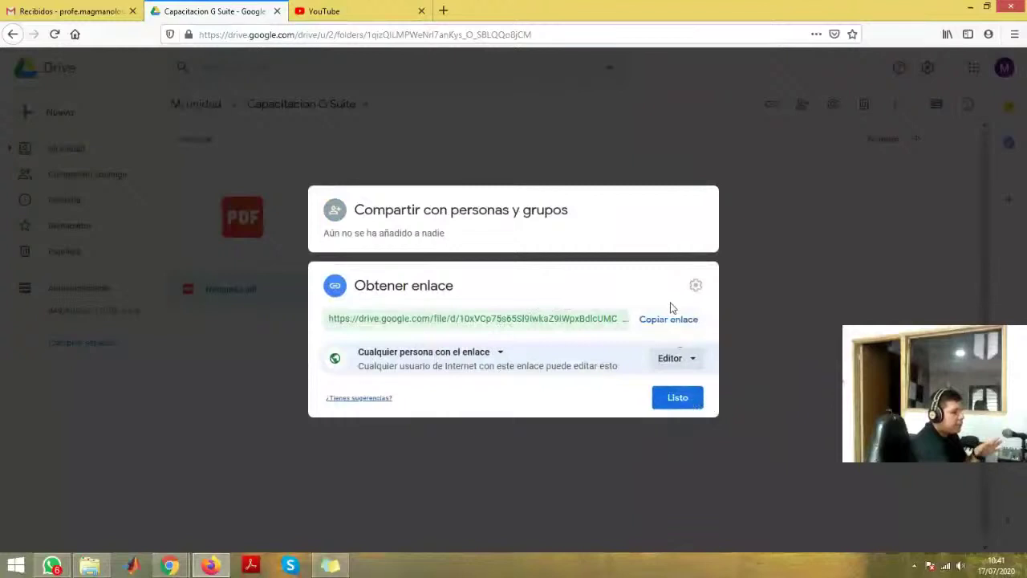
{"action": "left_click", "coordinate": [670, 328]}
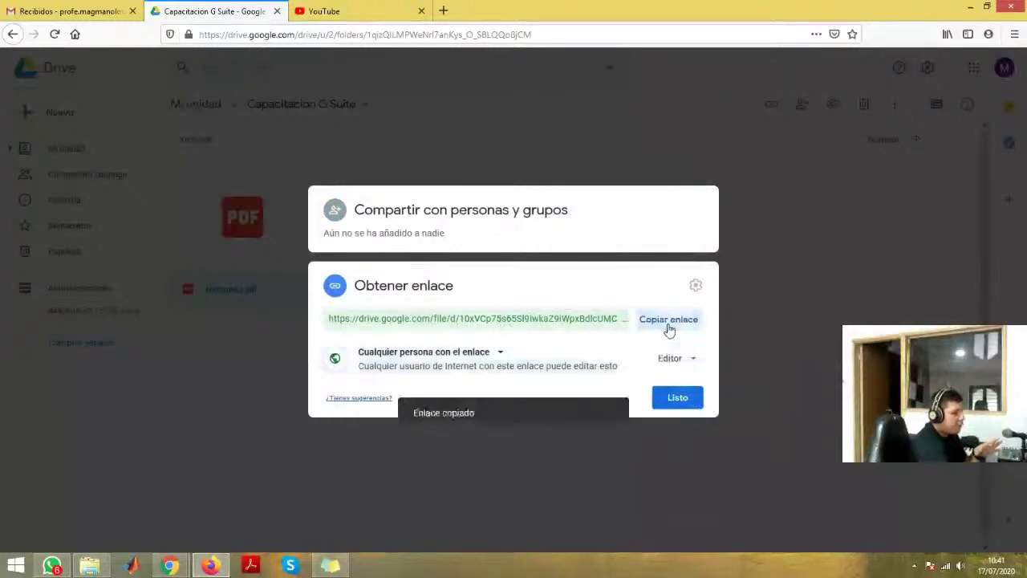
{"action": "left_click", "coordinate": [681, 402]}
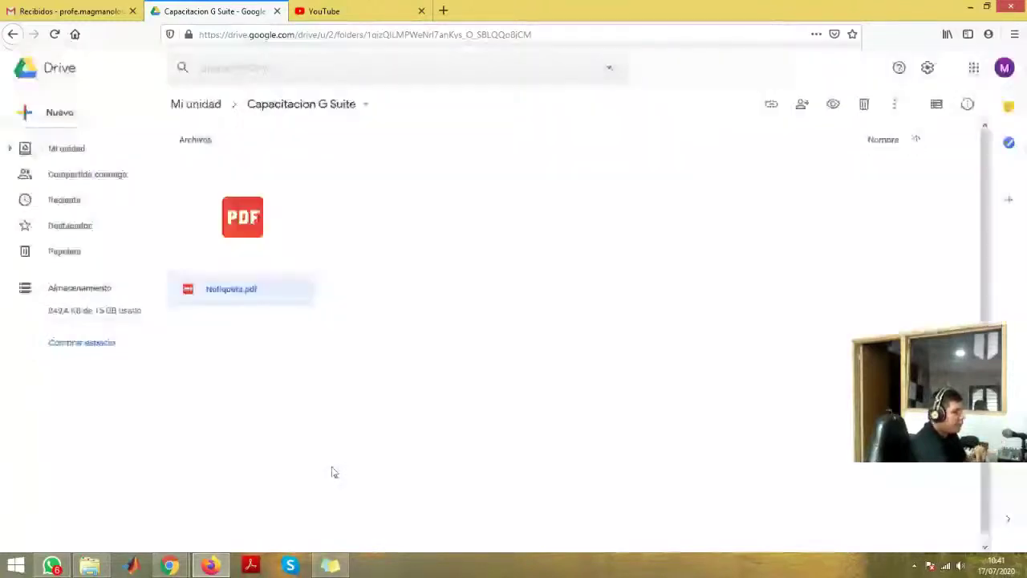
{"action": "mouse_move", "coordinate": [56, 566]}
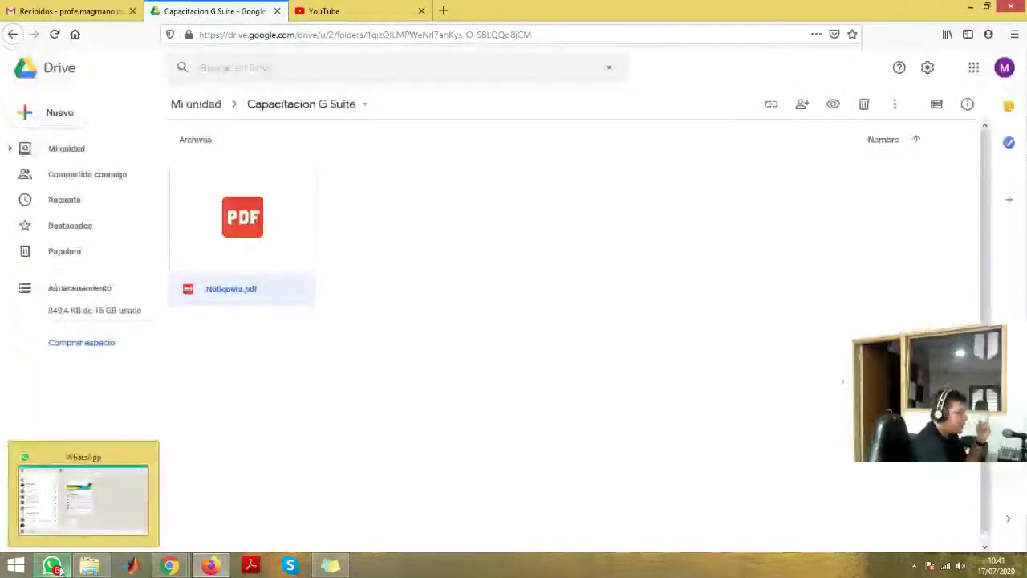
- Paste and send the Netiqueta.pdf Drive link in the Docentes cap WhatsApp group
{"action": "left_click", "coordinate": [54, 567]}
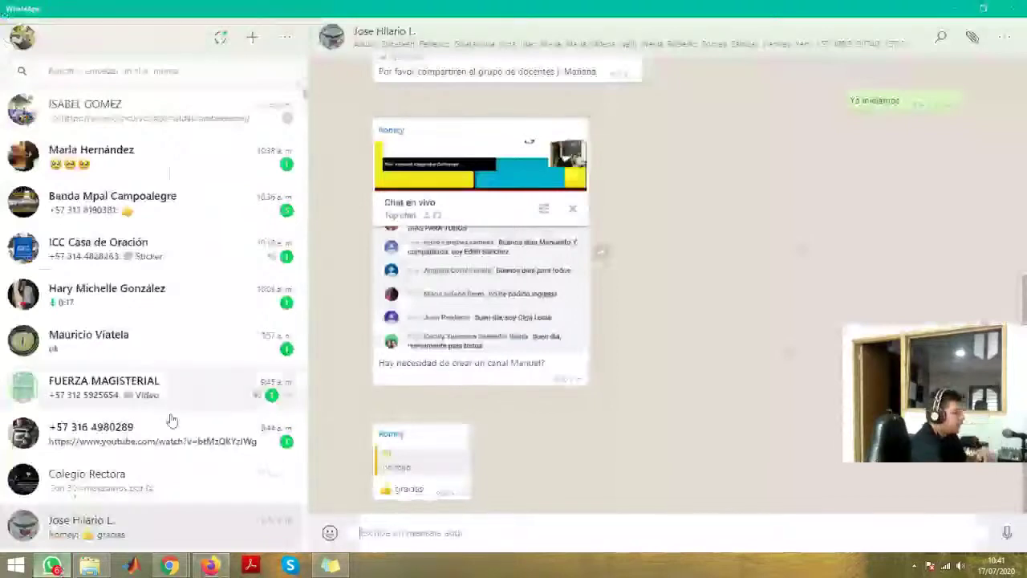
{"action": "scroll", "coordinate": [139, 347], "scroll_direction": "down", "scroll_amount": 1}
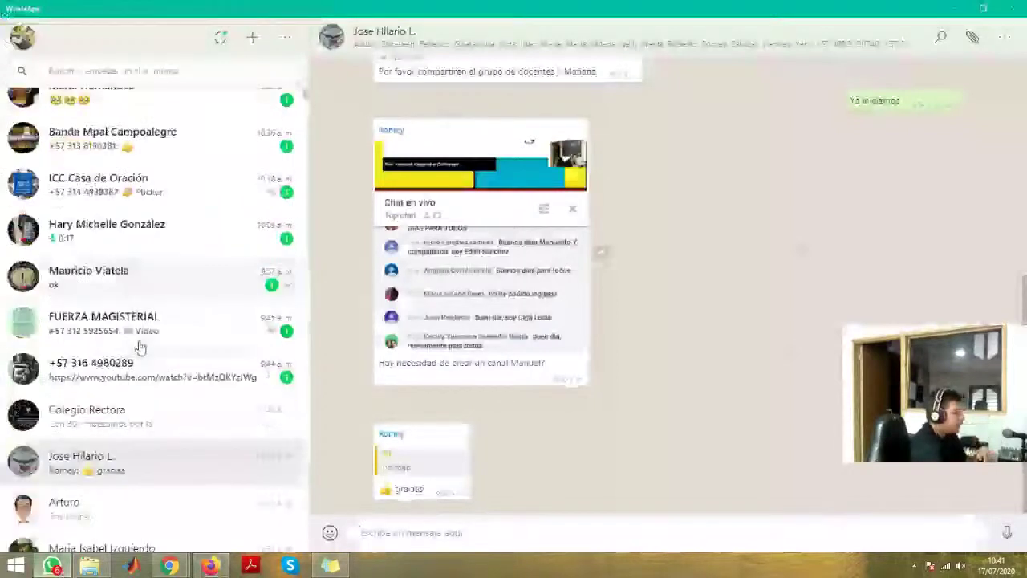
{"action": "scroll", "coordinate": [140, 347], "scroll_direction": "up", "scroll_amount": 1}
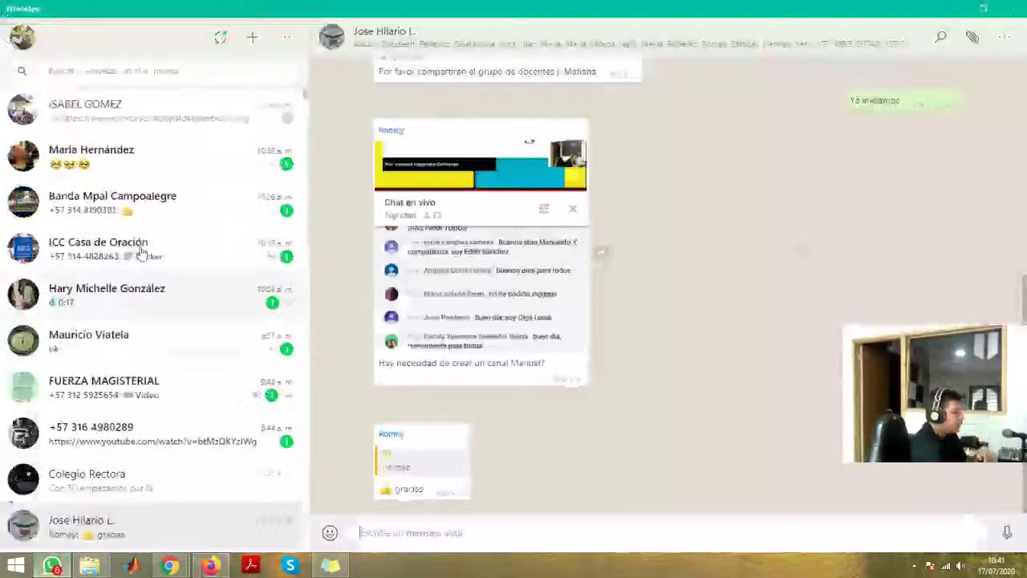
{"action": "scroll", "coordinate": [140, 254], "scroll_direction": "down", "scroll_amount": 5}
{"action": "left_click", "coordinate": [140, 269]}
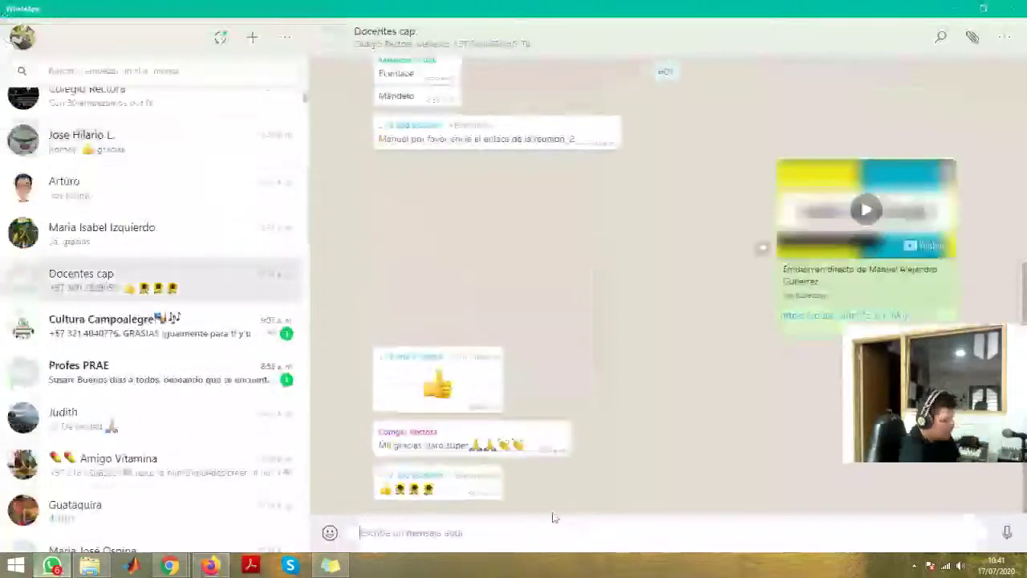
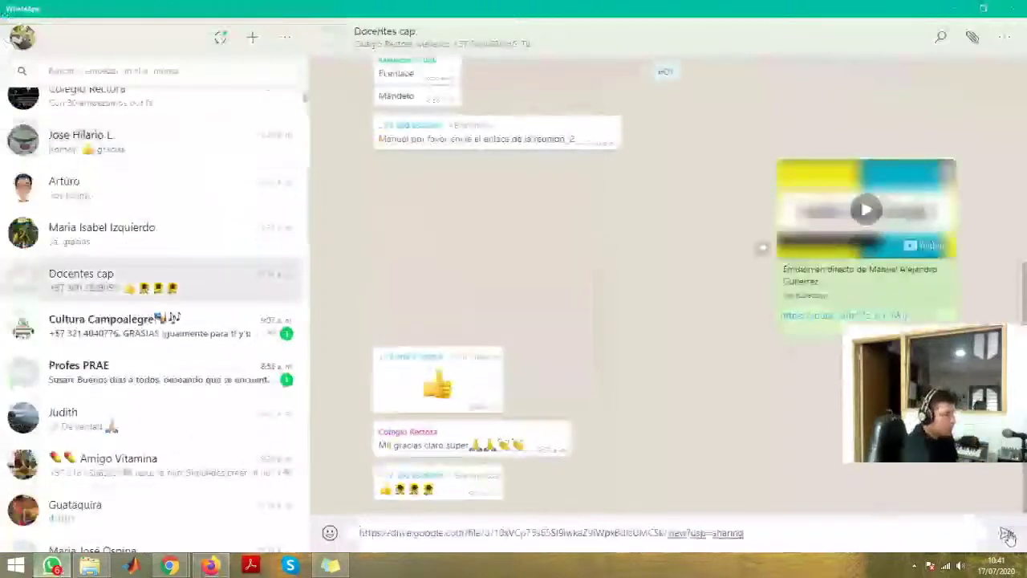
{"action": "left_click", "coordinate": [1008, 536]}
- Send the same link to a contact found by search, then return to Firefox
{"action": "scroll", "coordinate": [161, 151], "scroll_direction": "up", "scroll_amount": 5}
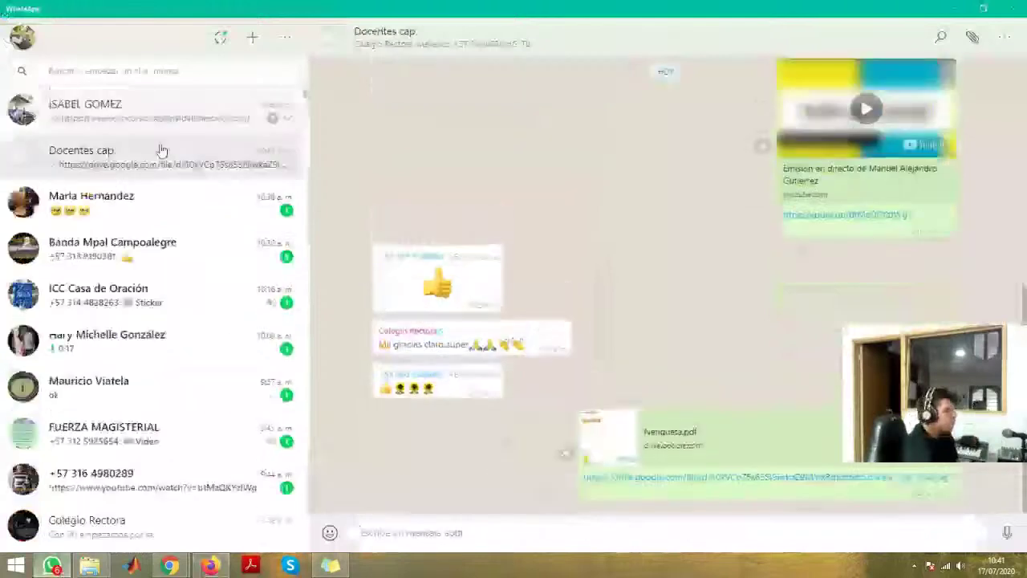
{"action": "scroll", "coordinate": [166, 328], "scroll_direction": "down", "scroll_amount": 5}
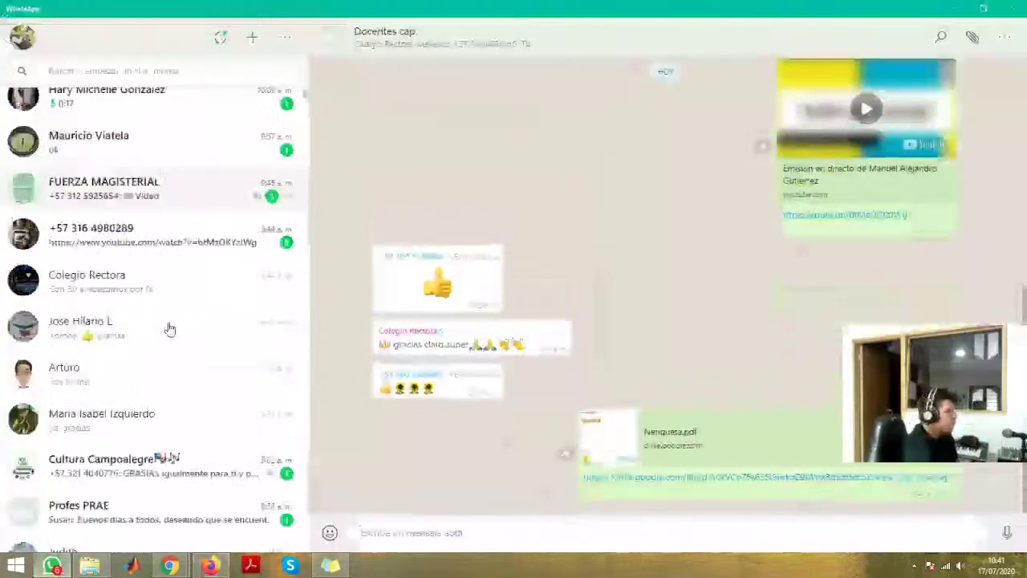
{"action": "scroll", "coordinate": [179, 350], "scroll_direction": "down", "scroll_amount": 2}
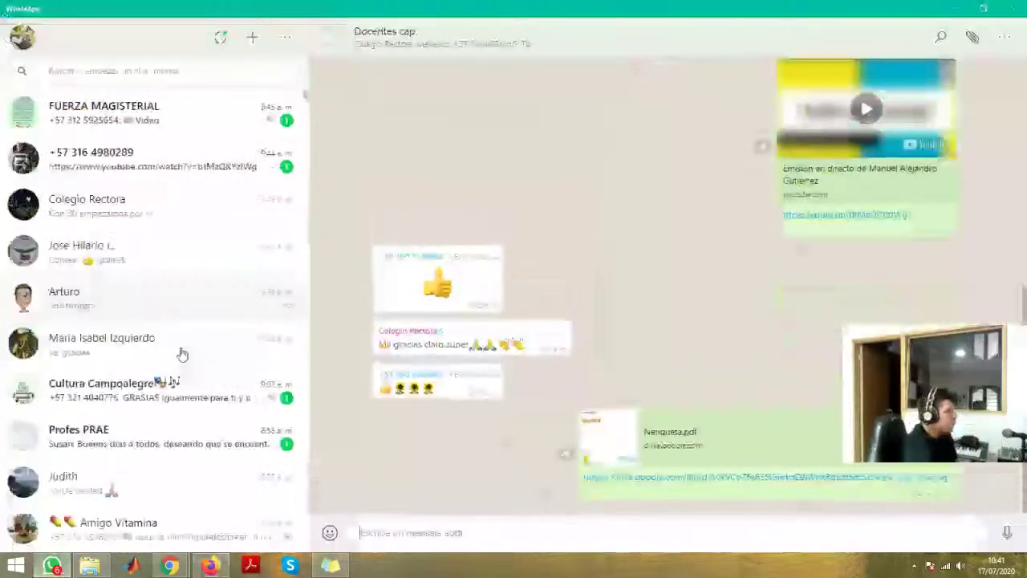
{"action": "scroll", "coordinate": [183, 337], "scroll_direction": "up", "scroll_amount": 5}
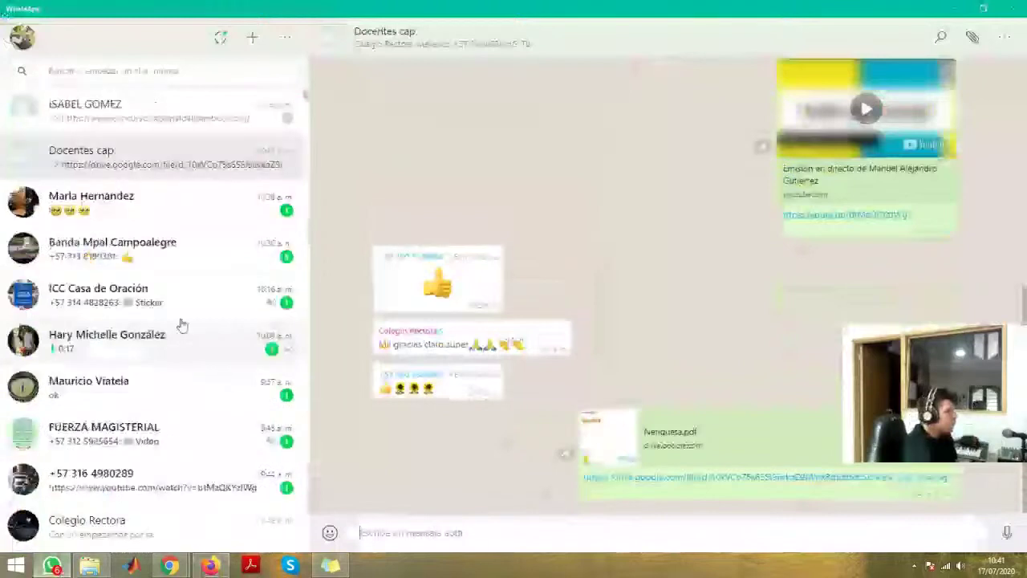
{"action": "left_click", "coordinate": [131, 68]}
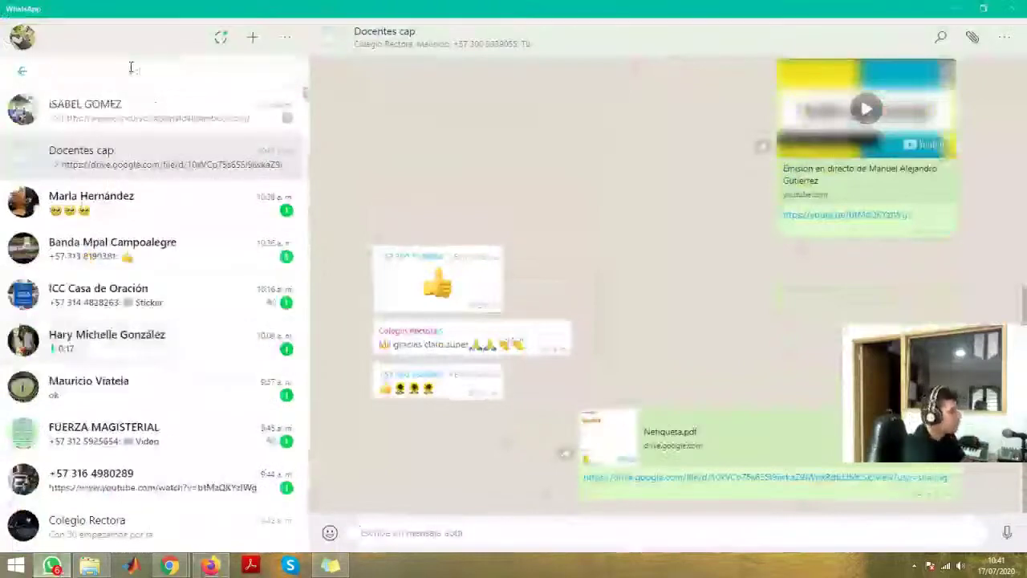
{"action": "type", "text": "j"}
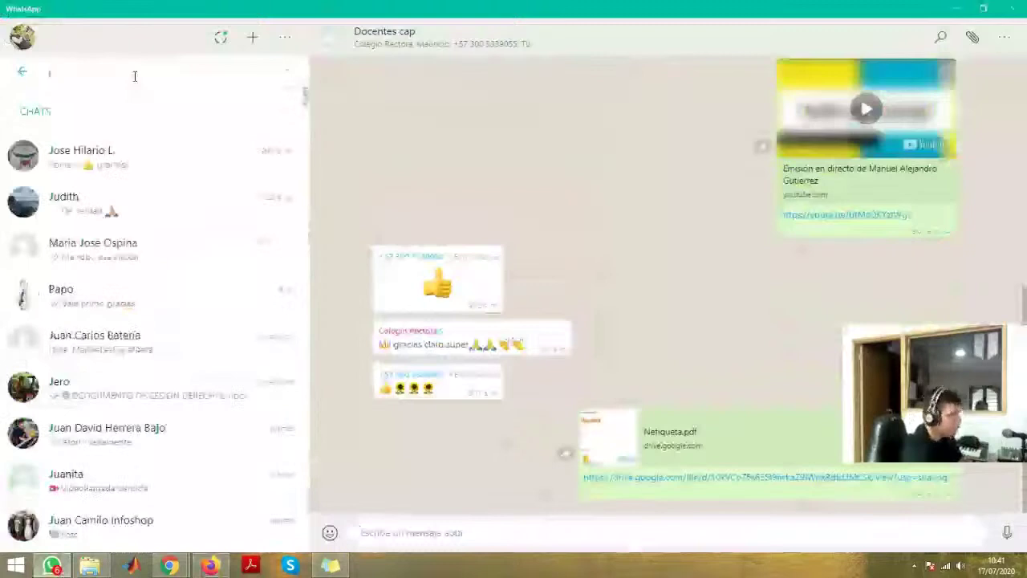
{"action": "left_click", "coordinate": [137, 183]}
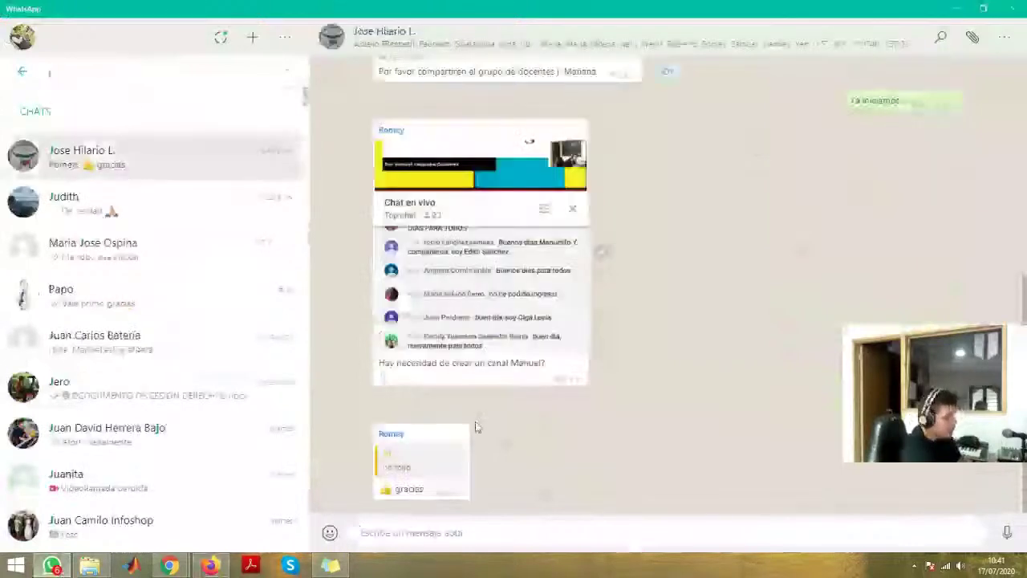
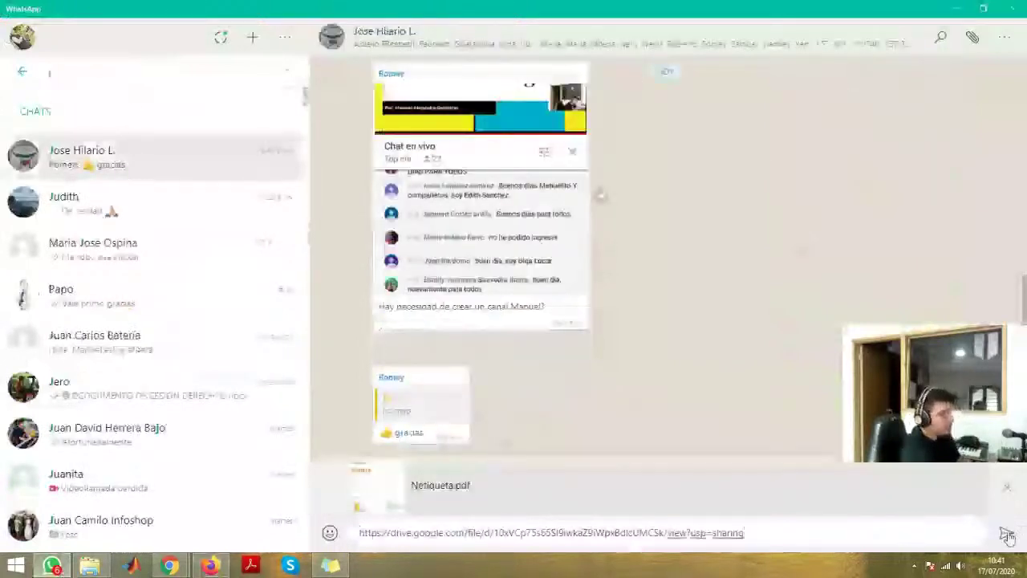
{"action": "left_click", "coordinate": [1007, 536]}
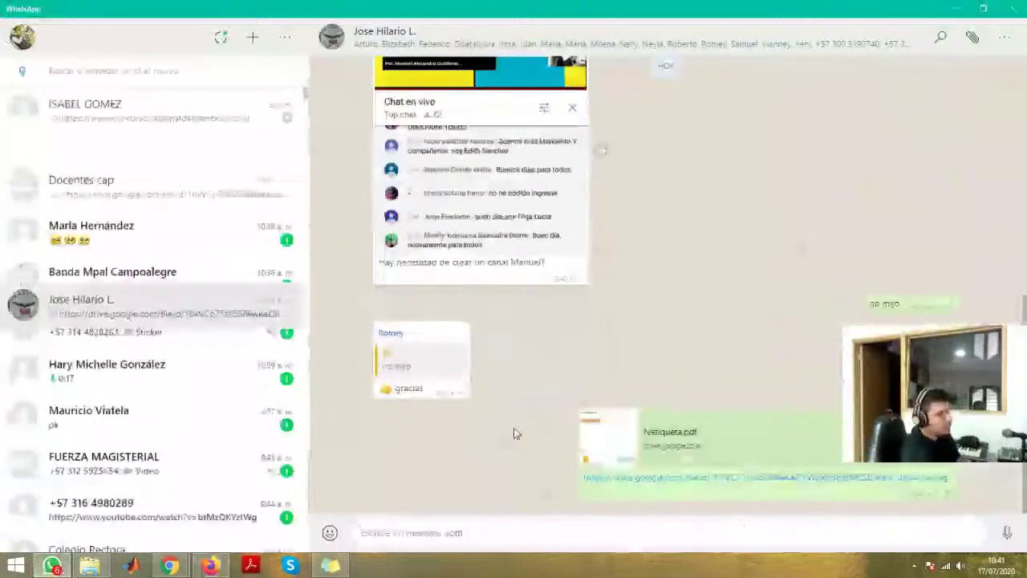
{"action": "key", "text": "alt+Tab"}
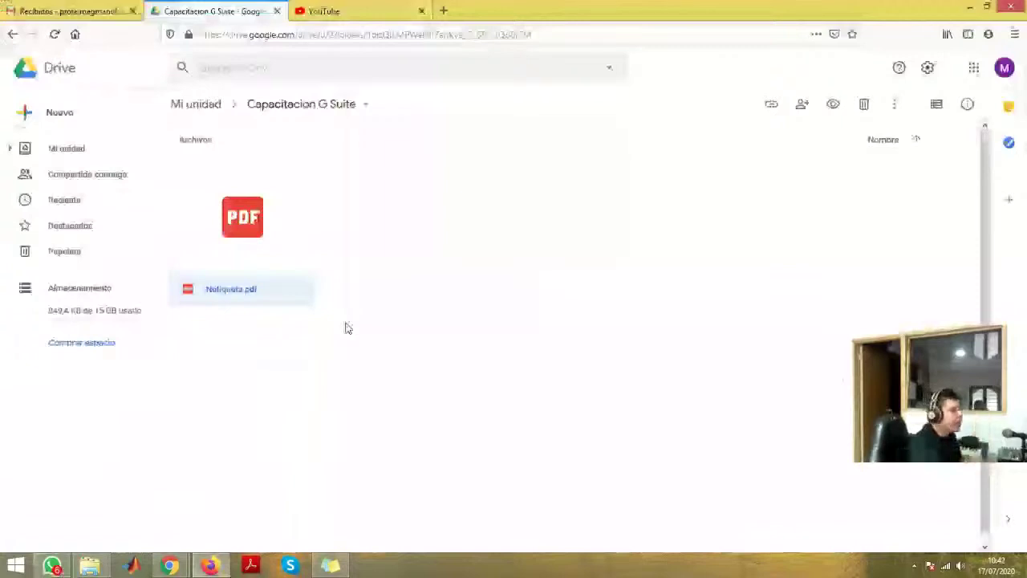
{"action": "right_click", "coordinate": [256, 232]}
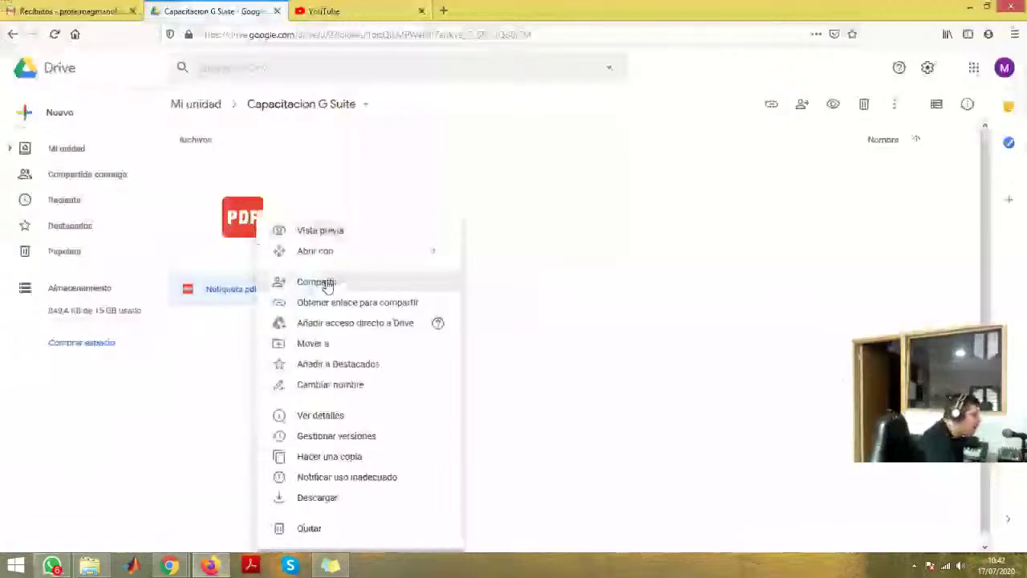
{"action": "left_click", "coordinate": [597, 377]}
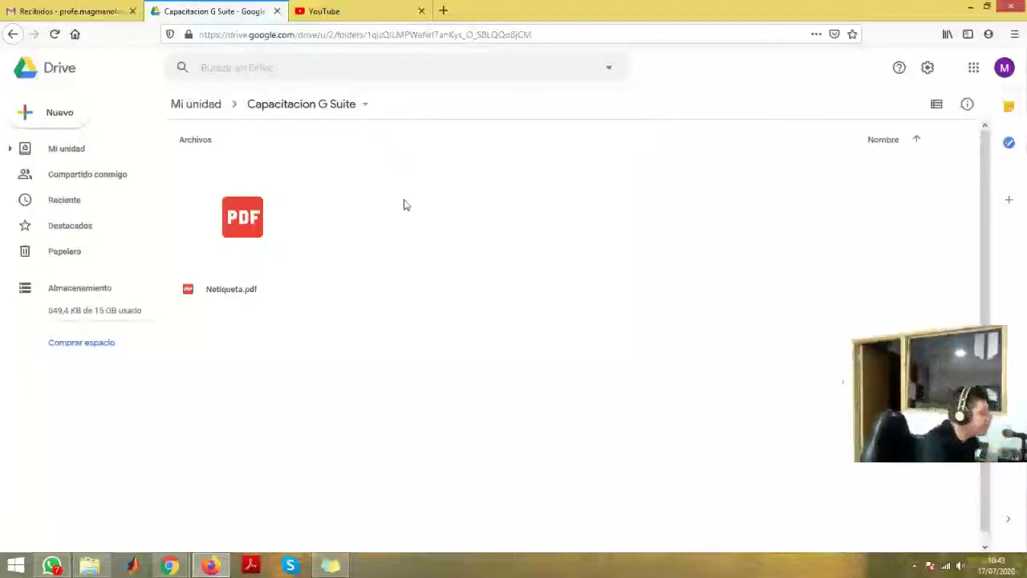
- Browse from the Classroom folder into Media tecnica grado 11 in Drive, then switch to WhatsApp
{"action": "key", "text": "alt+Tab"}
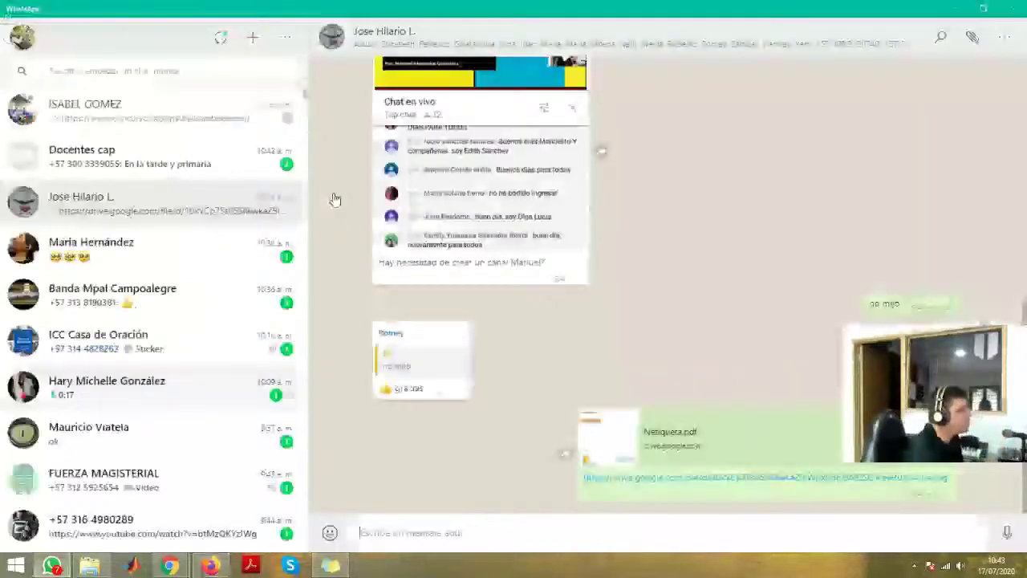
{"action": "key", "text": "alt+Tab"}
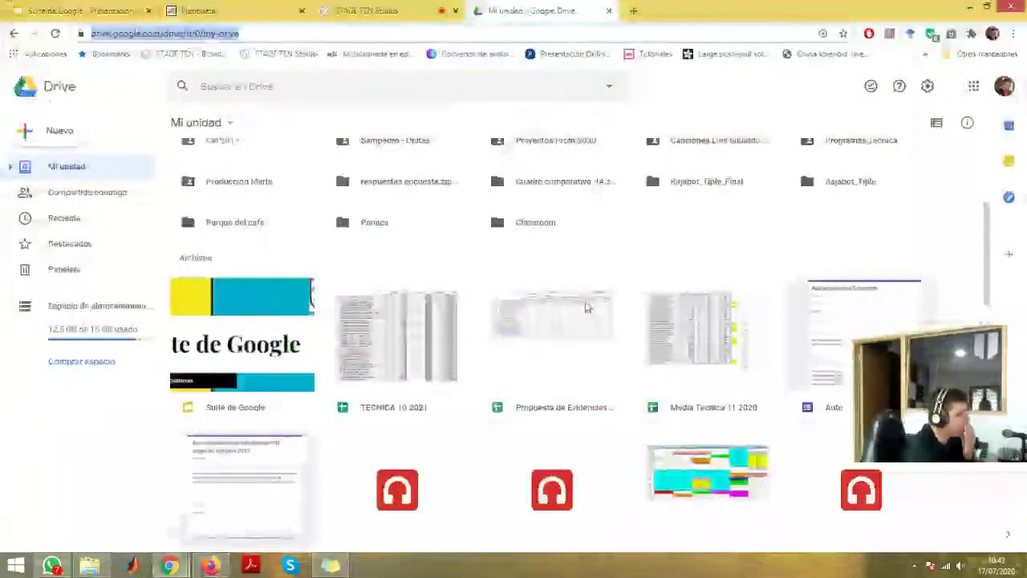
{"action": "scroll", "coordinate": [587, 307], "scroll_direction": "up", "scroll_amount": 2}
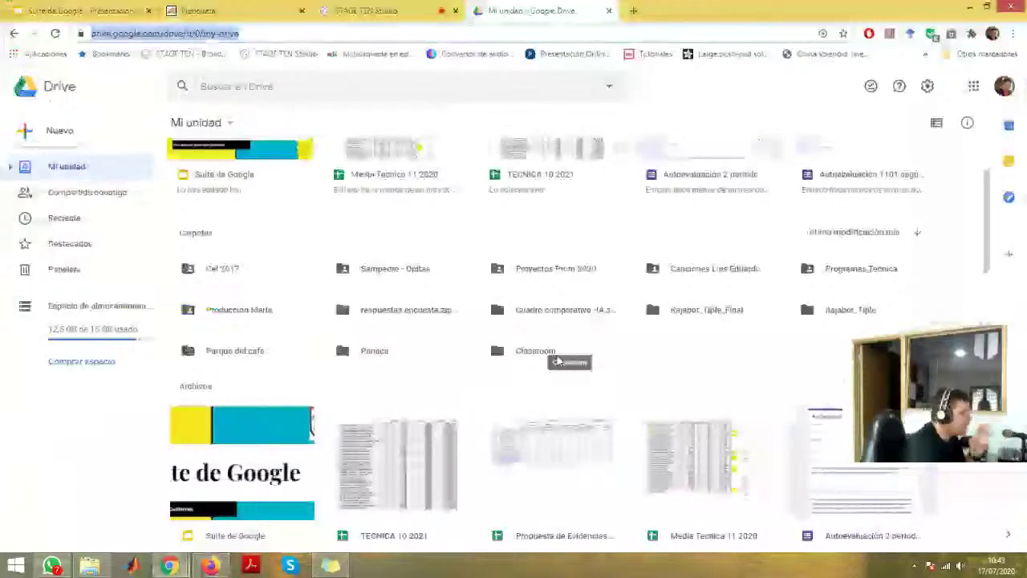
{"action": "double_click", "coordinate": [543, 354]}
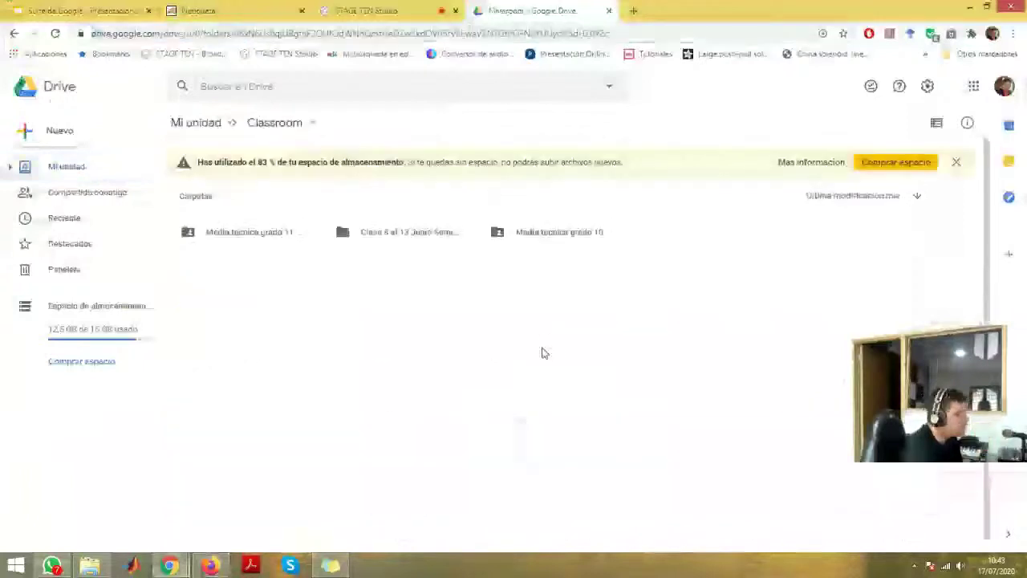
{"action": "left_click", "coordinate": [260, 241]}
{"action": "double_click", "coordinate": [260, 240]}
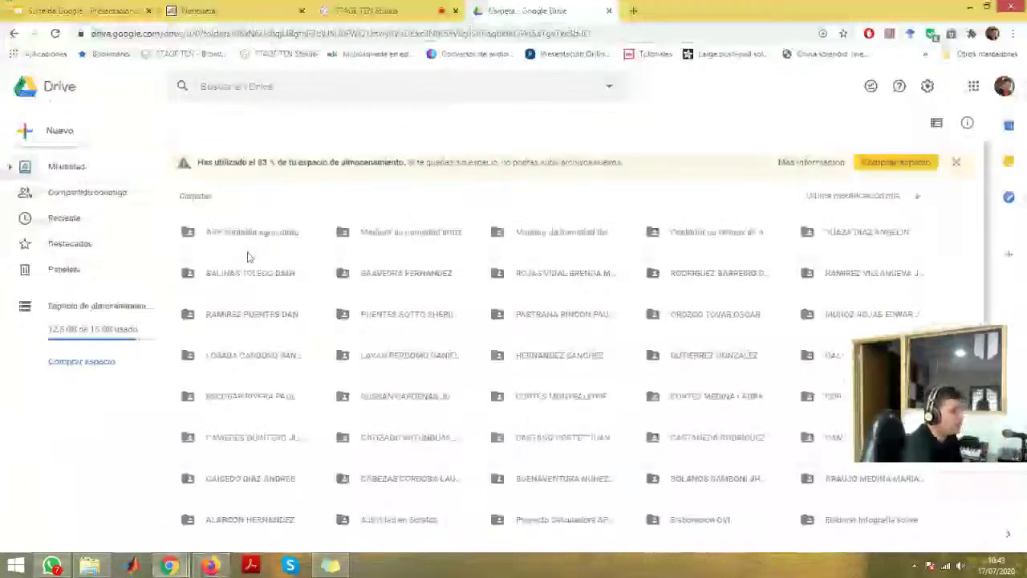
{"action": "scroll", "coordinate": [337, 306], "scroll_direction": "down", "scroll_amount": 1}
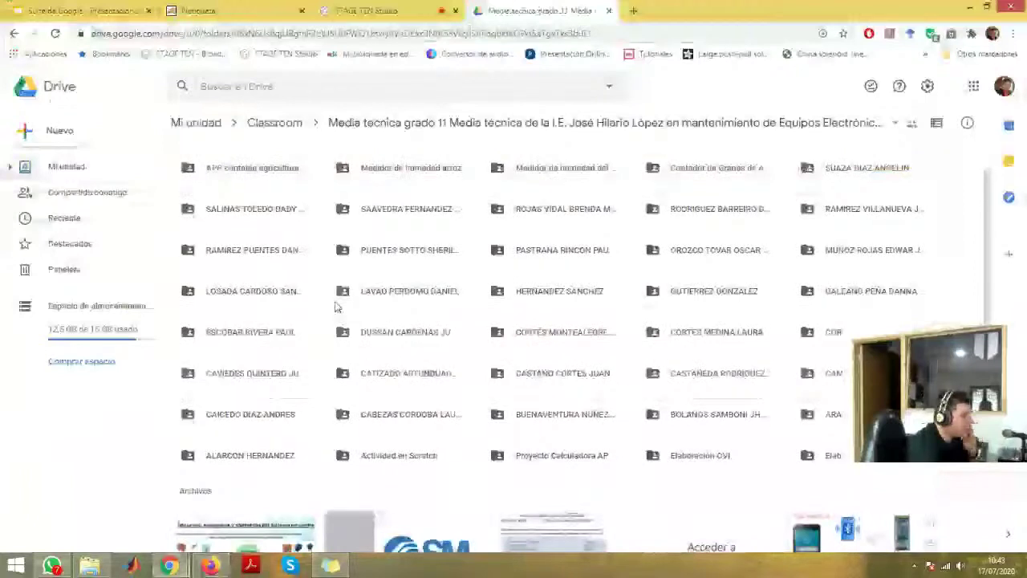
{"action": "scroll", "coordinate": [345, 300], "scroll_direction": "up", "scroll_amount": 1}
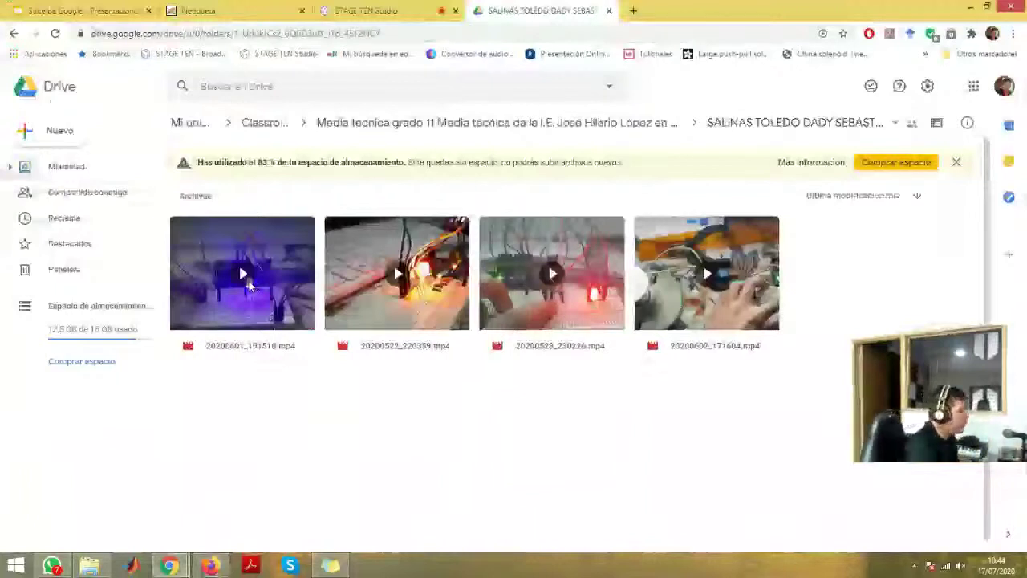
{"action": "key", "text": "alt+Tab"}
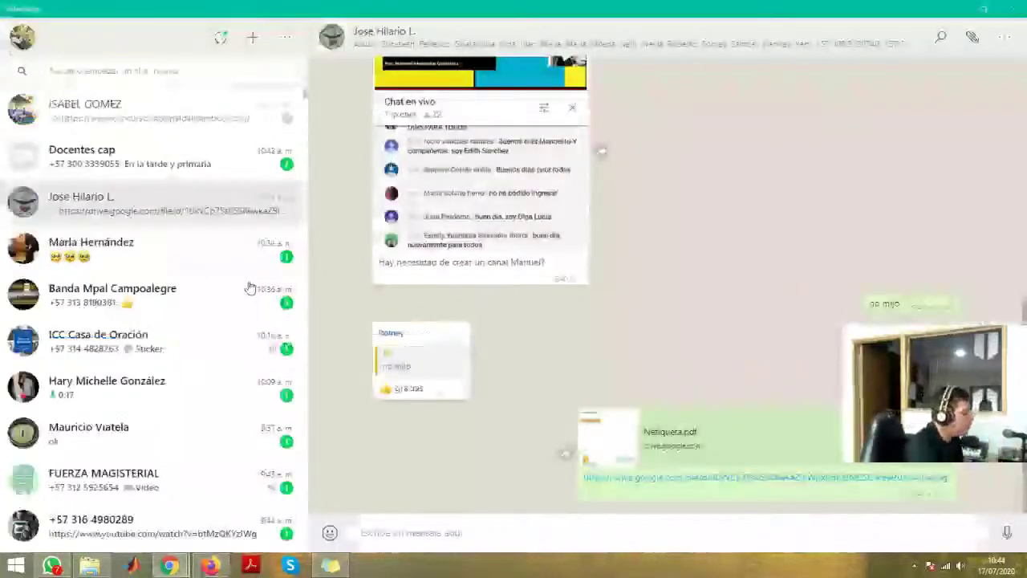
- Switch from WhatsApp back to Google Drive in Firefox
{"action": "key", "text": "alt+Tab"}
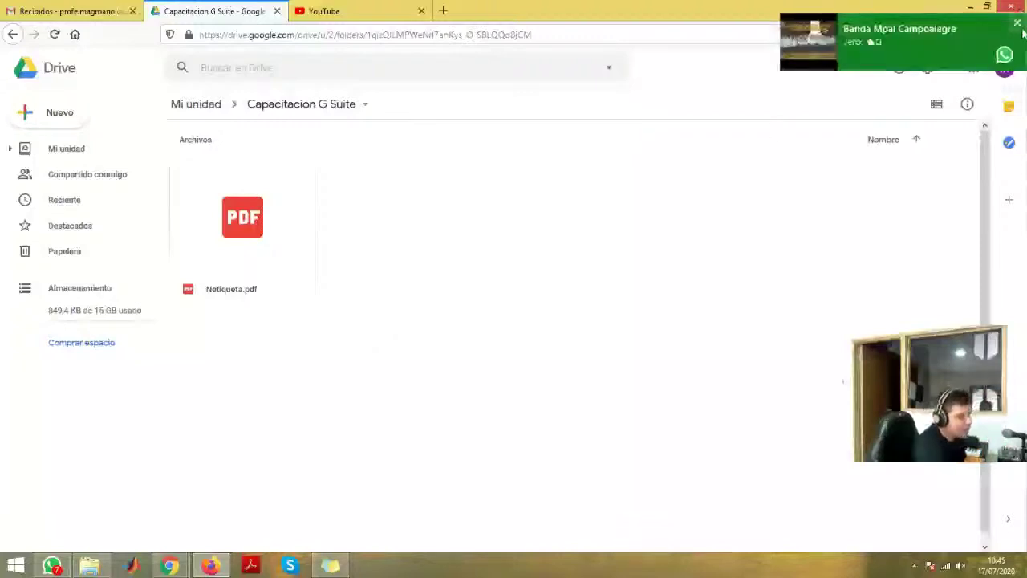
- Dismiss the WhatsApp notification and go back from the folder up to Mi unidad
{"action": "left_click", "coordinate": [1017, 23]}
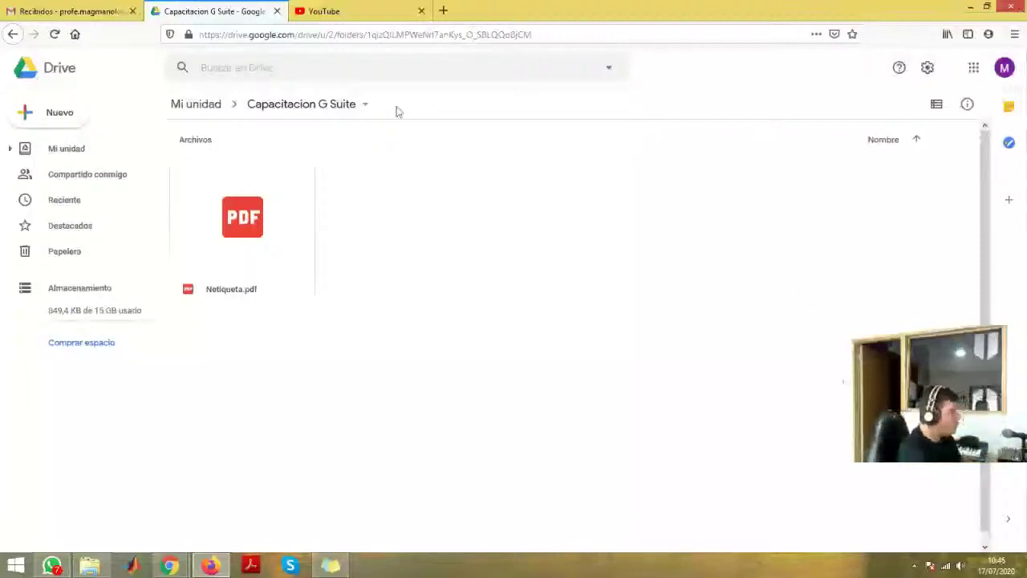
{"action": "key", "text": "alt+Tab"}
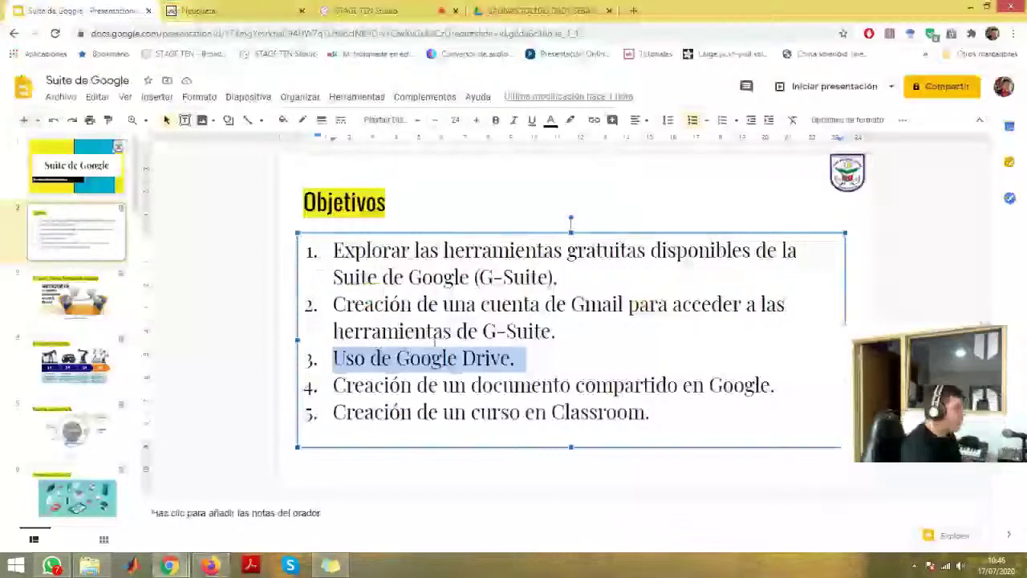
{"action": "key", "text": "alt+Tab"}
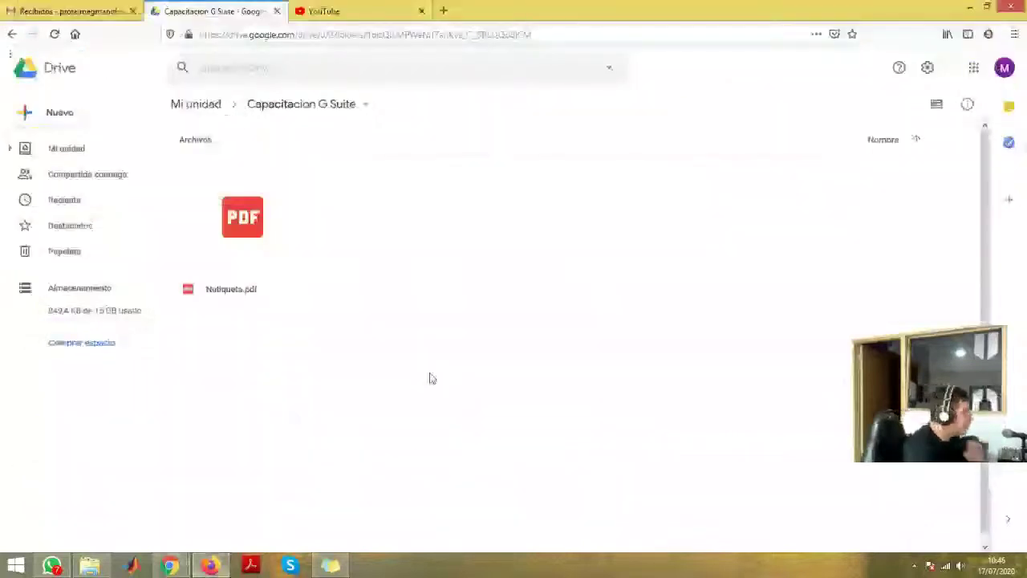
{"action": "key", "text": "alt+Left"}
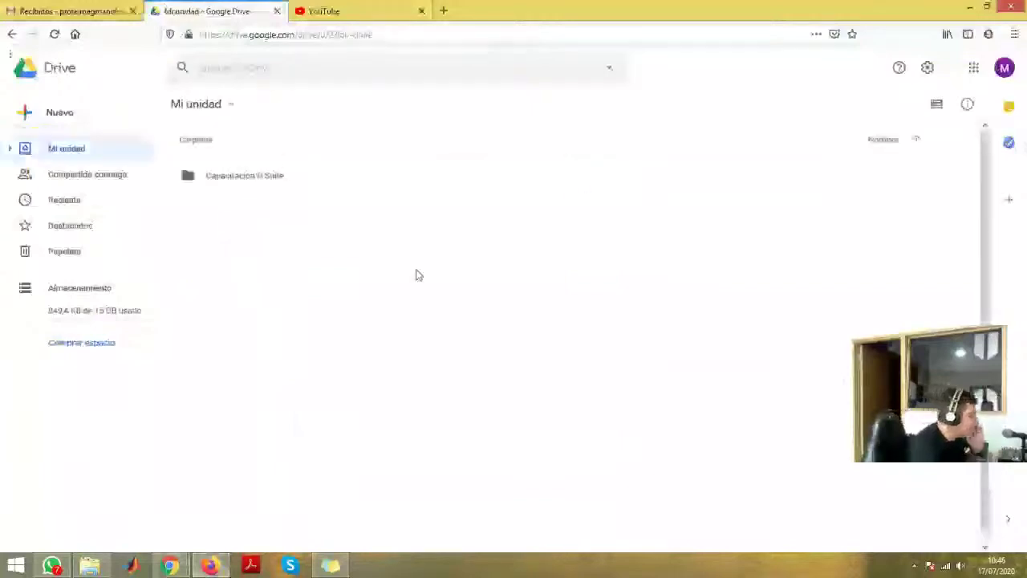
- Create a new folder in Mi unidad named 'Mis Fotos de Pandemia'
{"action": "right_click", "coordinate": [373, 234]}
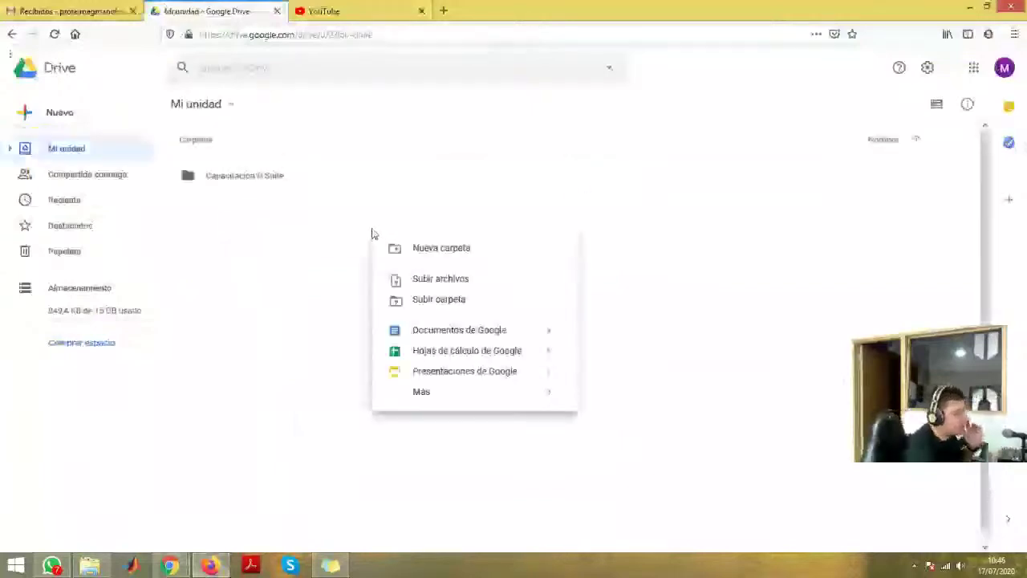
{"action": "left_click", "coordinate": [457, 252]}
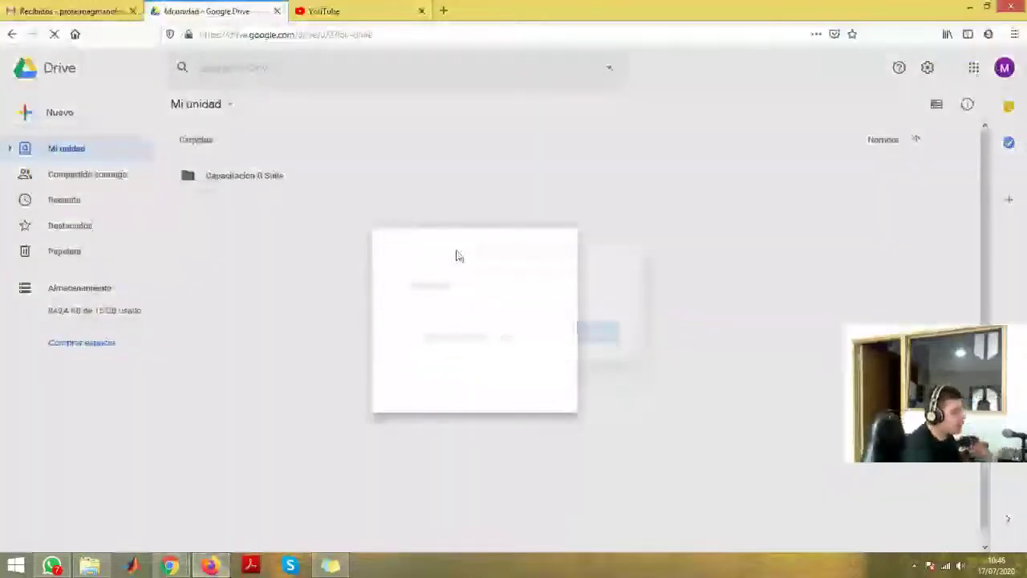
{"action": "type", "text": "ms Fotos "}
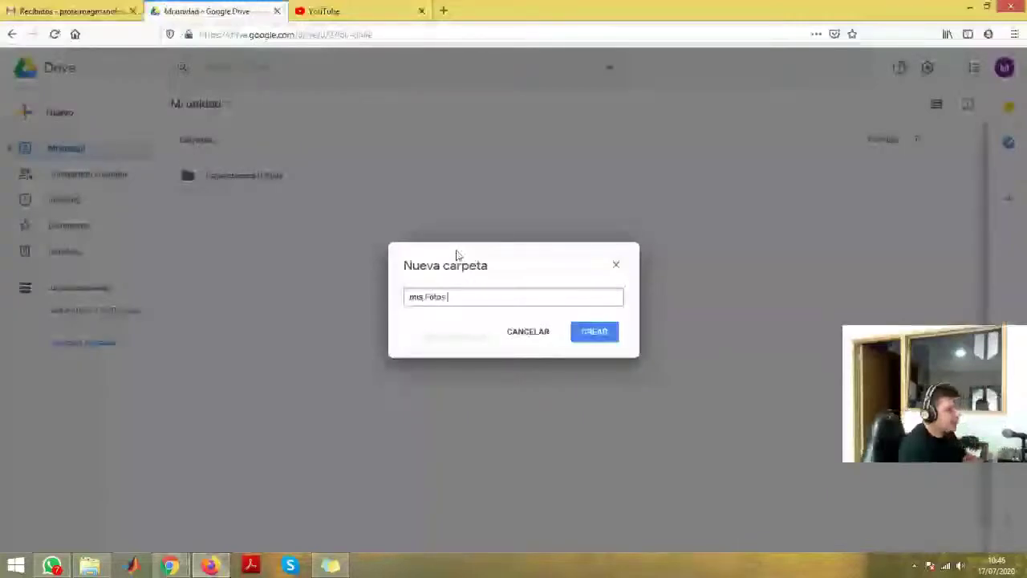
{"action": "type", "text": "de fandemia"}
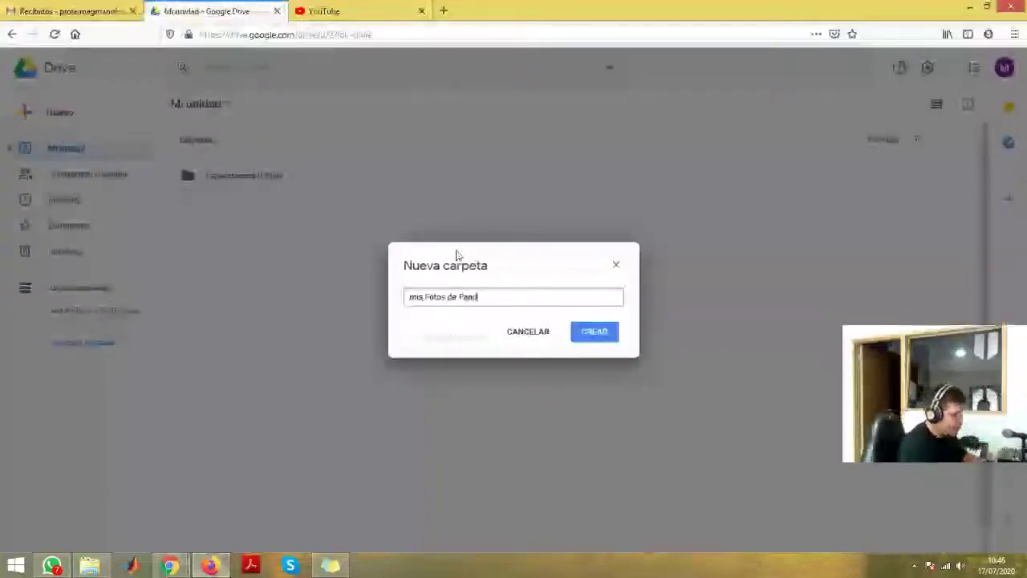
{"action": "key", "text": "Delete"}
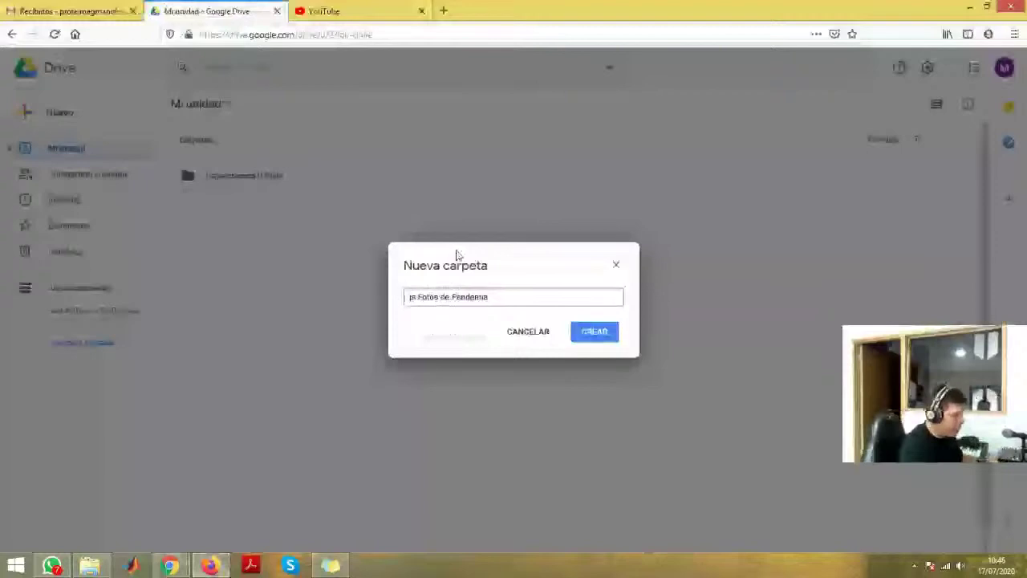
{"action": "type", "text": "M"}
{"action": "key", "text": "Return"}
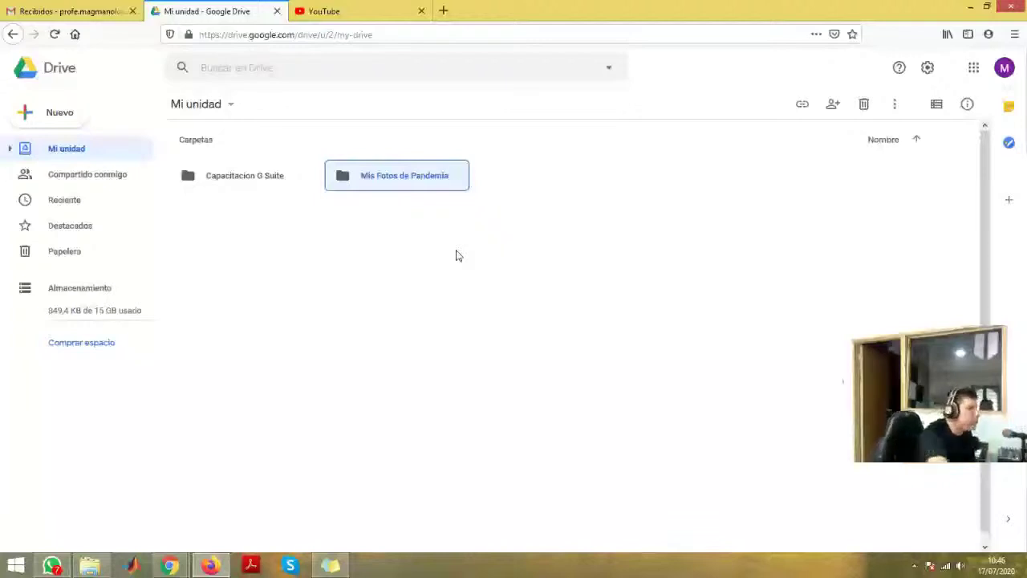
- Open Mis Fotos de Pandemia and upload cart sax.PNG from the Imágenes photo subfolder
{"action": "left_click", "coordinate": [367, 184]}
{"action": "double_click", "coordinate": [367, 183]}
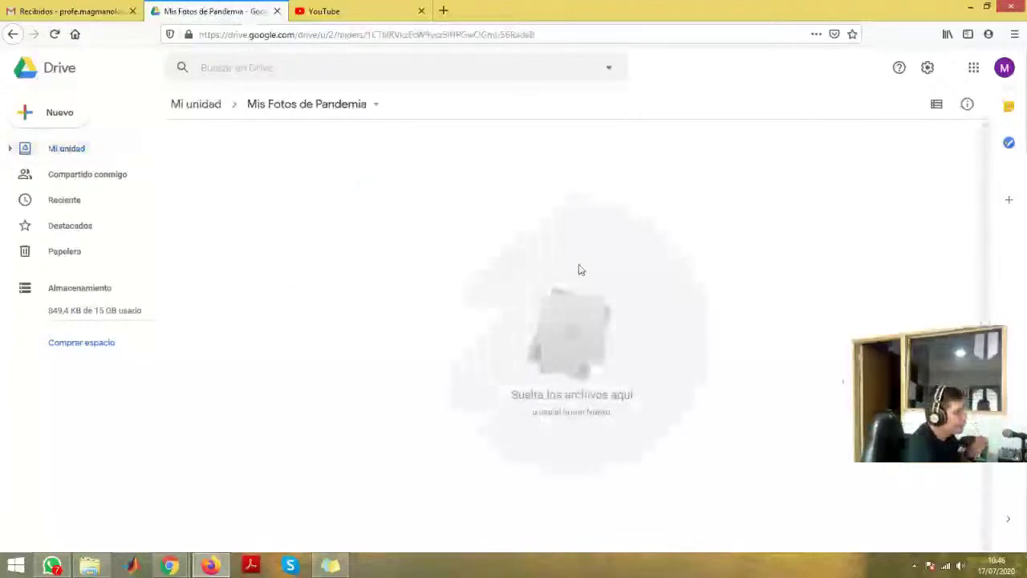
{"action": "right_click", "coordinate": [440, 190]}
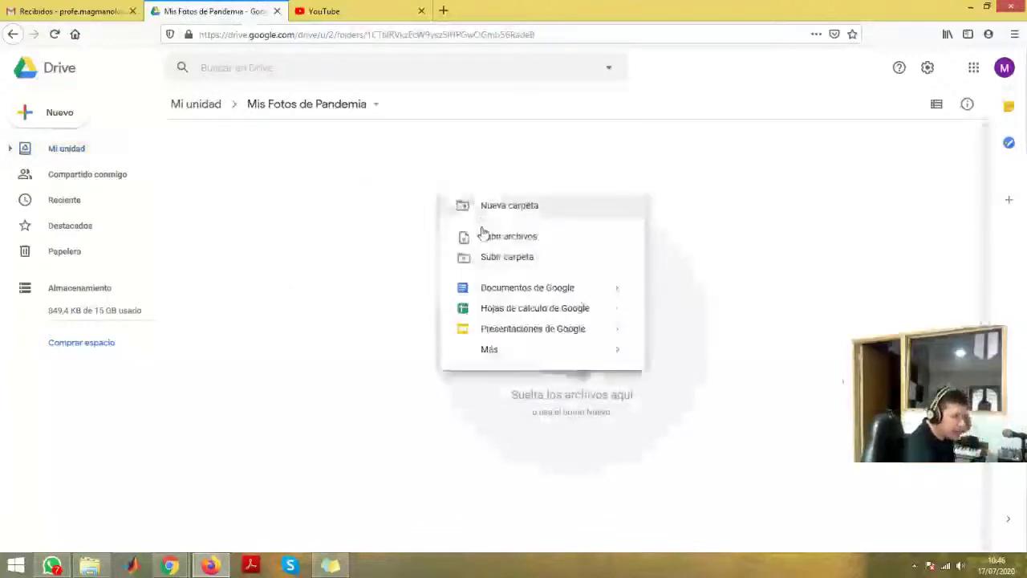
{"action": "left_click", "coordinate": [456, 236]}
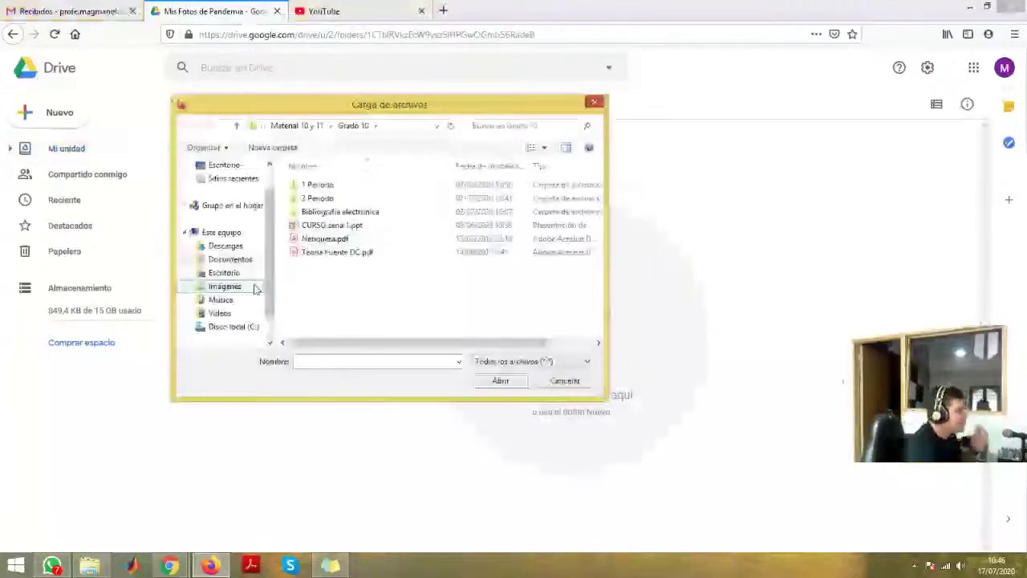
{"action": "left_click", "coordinate": [225, 287]}
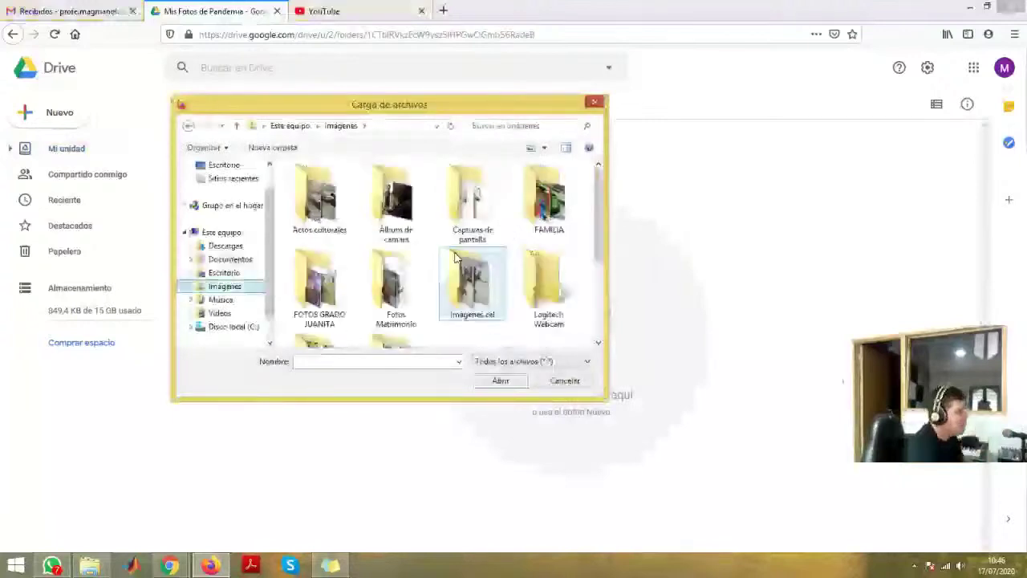
{"action": "scroll", "coordinate": [599, 280], "scroll_direction": "down", "scroll_amount": 2}
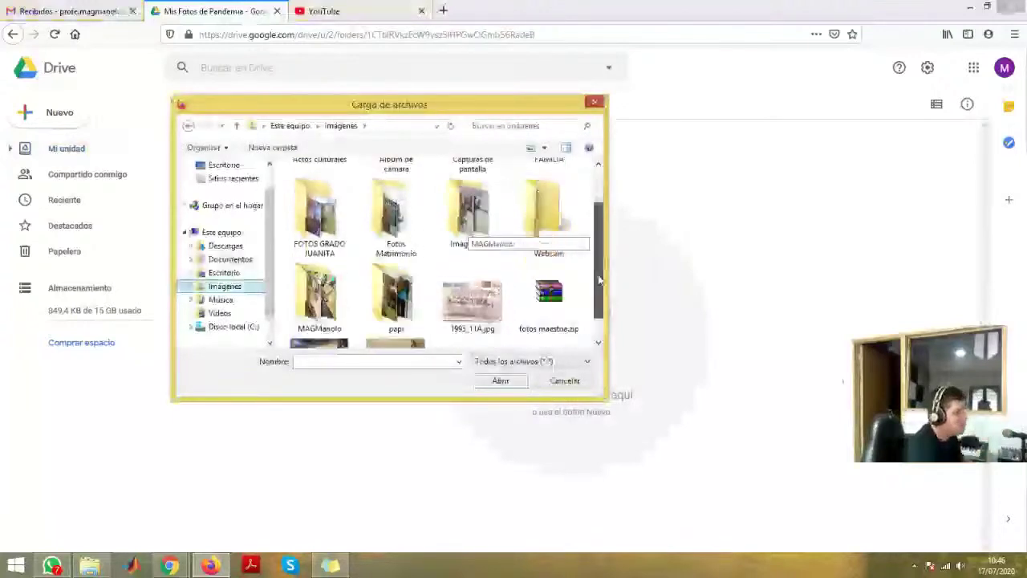
{"action": "double_click", "coordinate": [313, 277]}
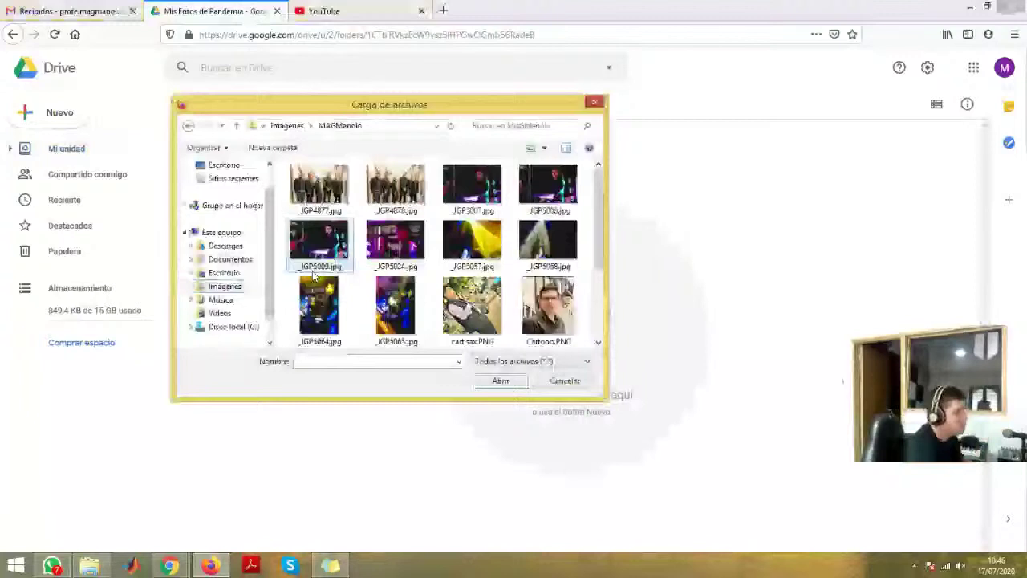
{"action": "double_click", "coordinate": [455, 302]}
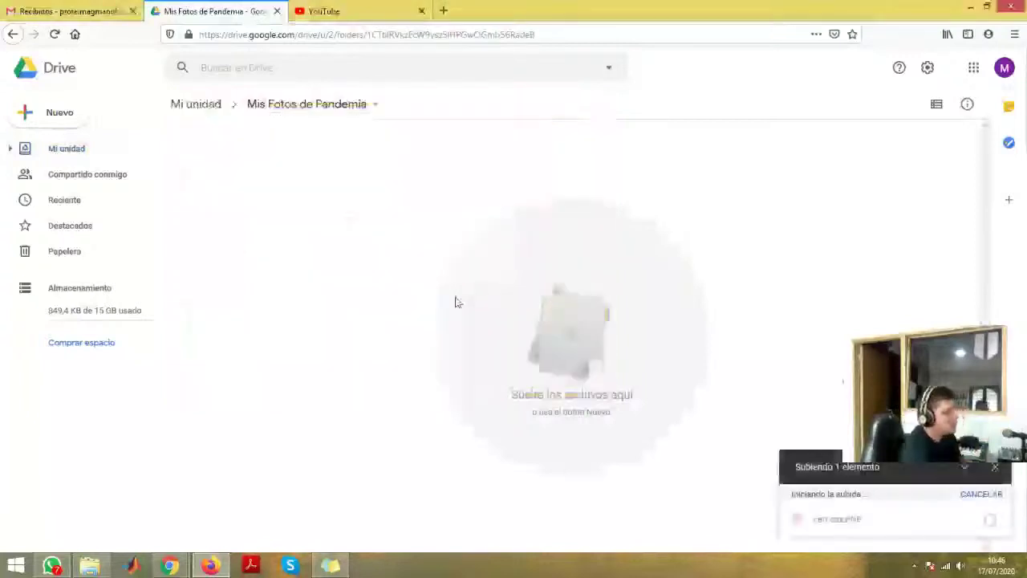
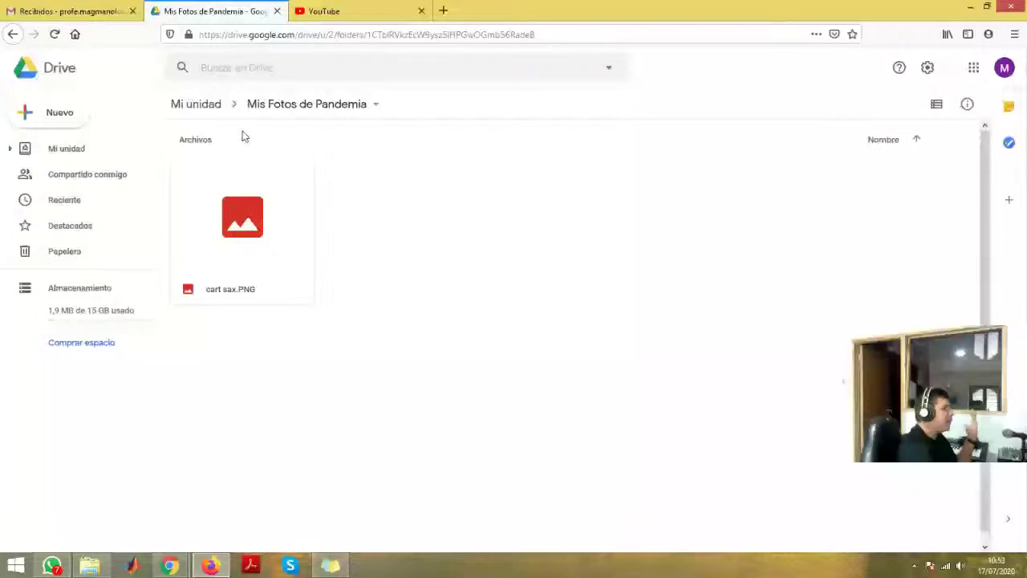
- Return to My Drive with folders Capacitacion G Suite and Mis Fotos de Pandemia, then close the YouTube tab
{"action": "left_click", "coordinate": [196, 103]}
{"action": "left_click", "coordinate": [269, 175]}
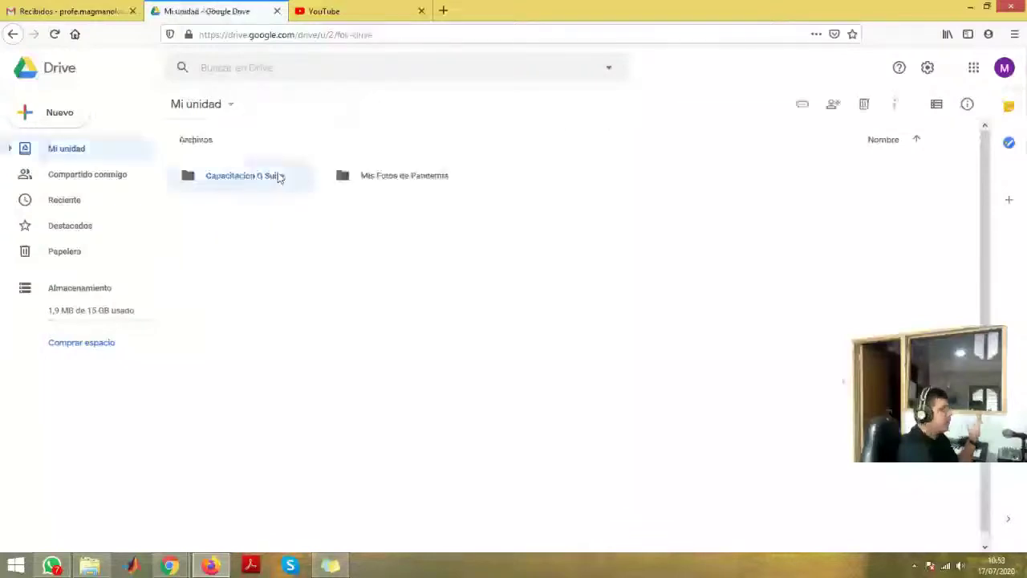
{"action": "left_click", "coordinate": [405, 181]}
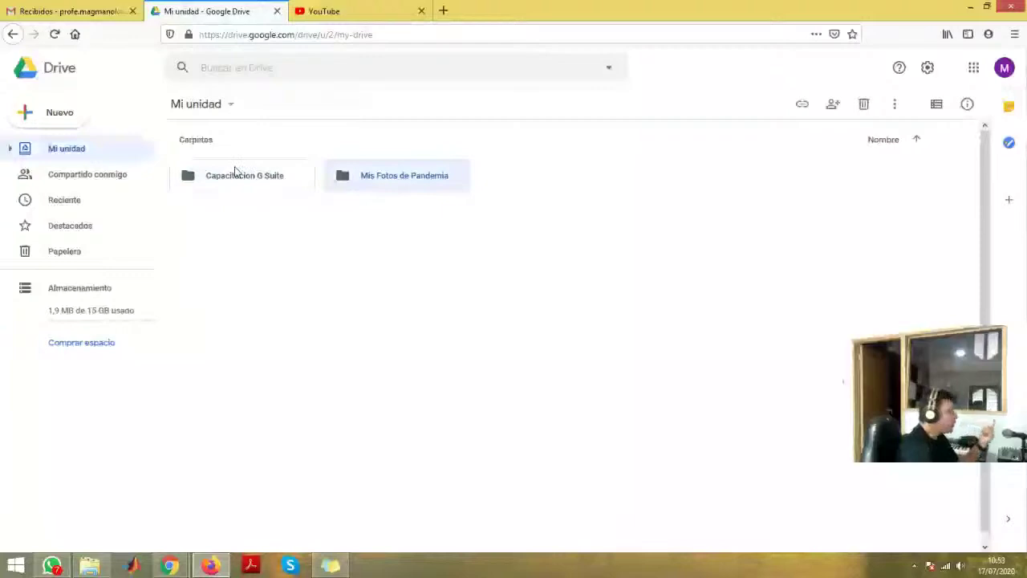
{"action": "left_click", "coordinate": [561, 287]}
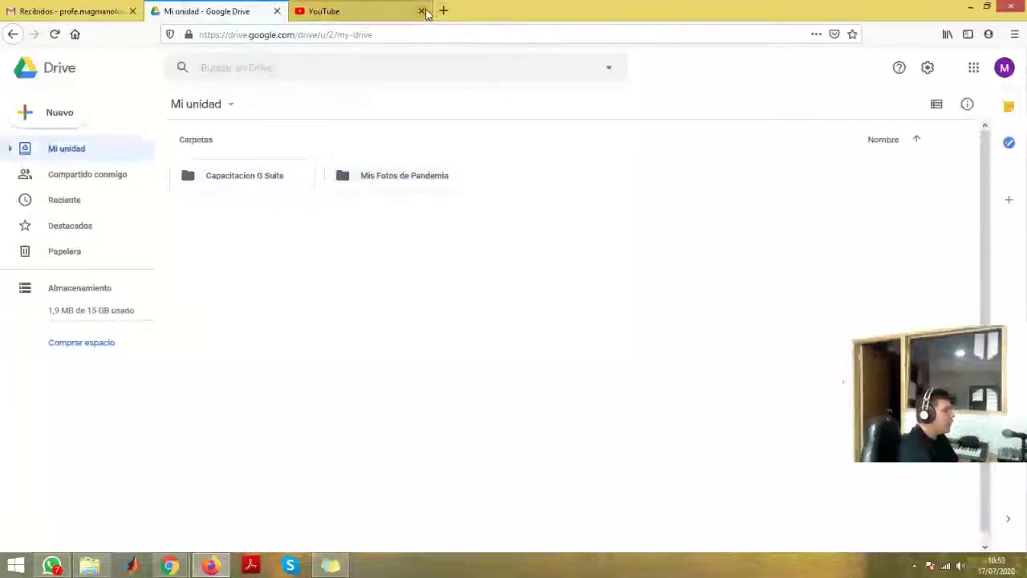
{"action": "left_click", "coordinate": [422, 12]}
- Search Google for 'google docs' in a new tab and scroll through the results
{"action": "left_click", "coordinate": [301, 11]}
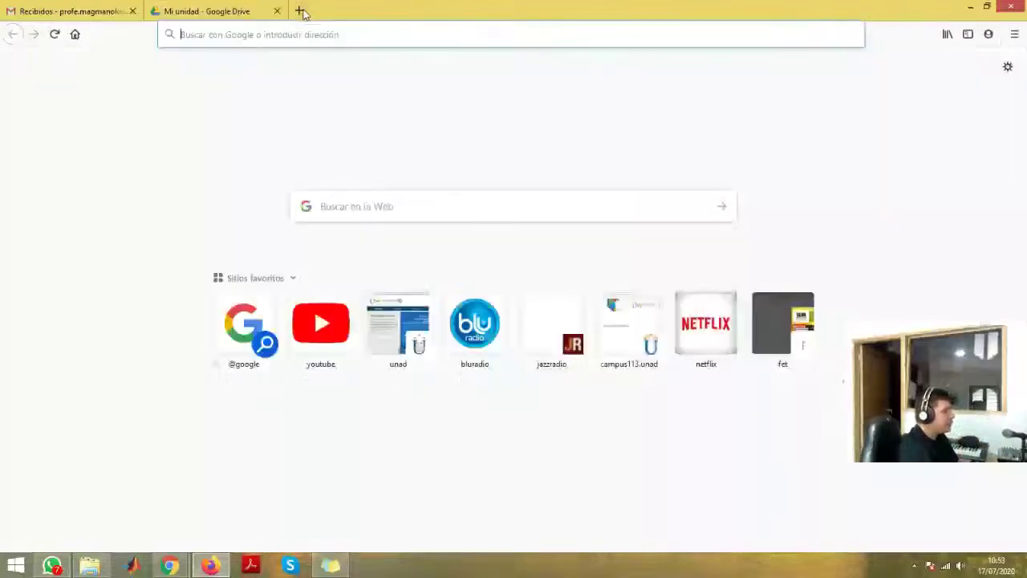
{"action": "left_click", "coordinate": [365, 206]}
{"action": "type", "text": "gooogle"}
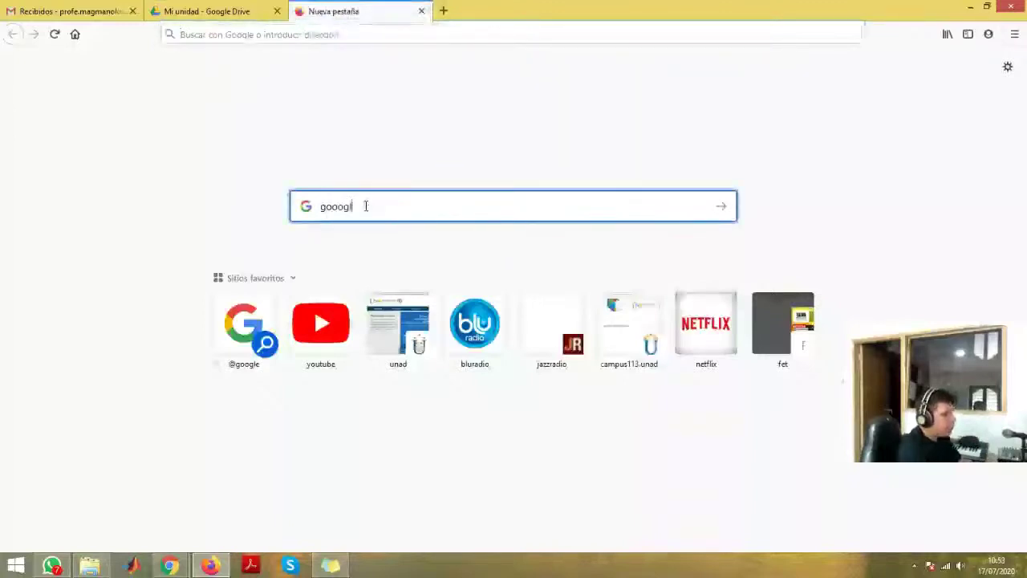
{"action": "key", "text": "BackSpace"}
{"action": "key", "text": "BackSpace"}
{"action": "key", "text": "BackSpace"}
{"action": "key", "text": "BackSpace"}
{"action": "type", "text": "gle "}
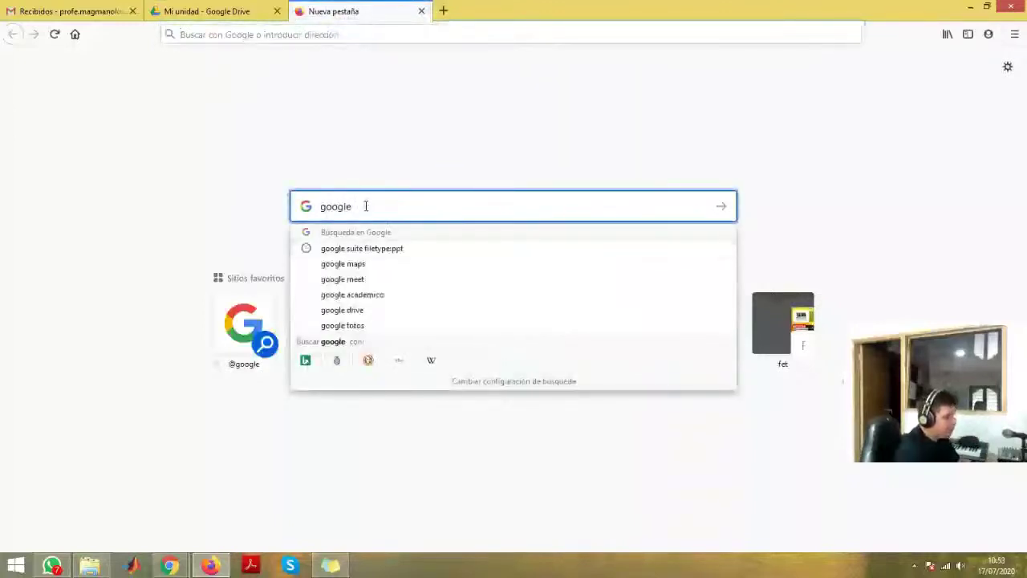
{"action": "type", "text": "docs"}
{"action": "key", "text": "Return"}
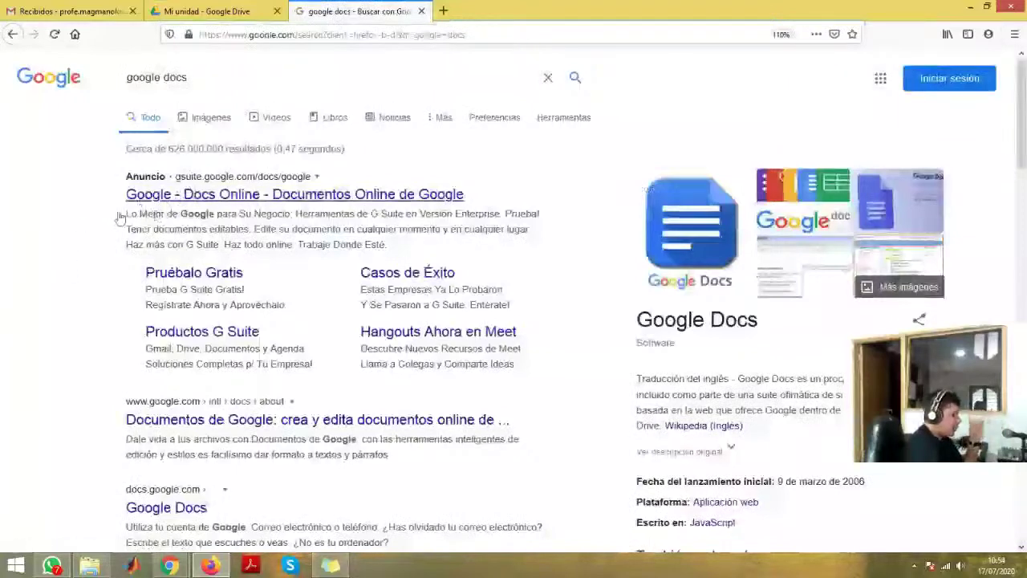
{"action": "scroll", "coordinate": [153, 508], "scroll_direction": "down", "scroll_amount": 1}
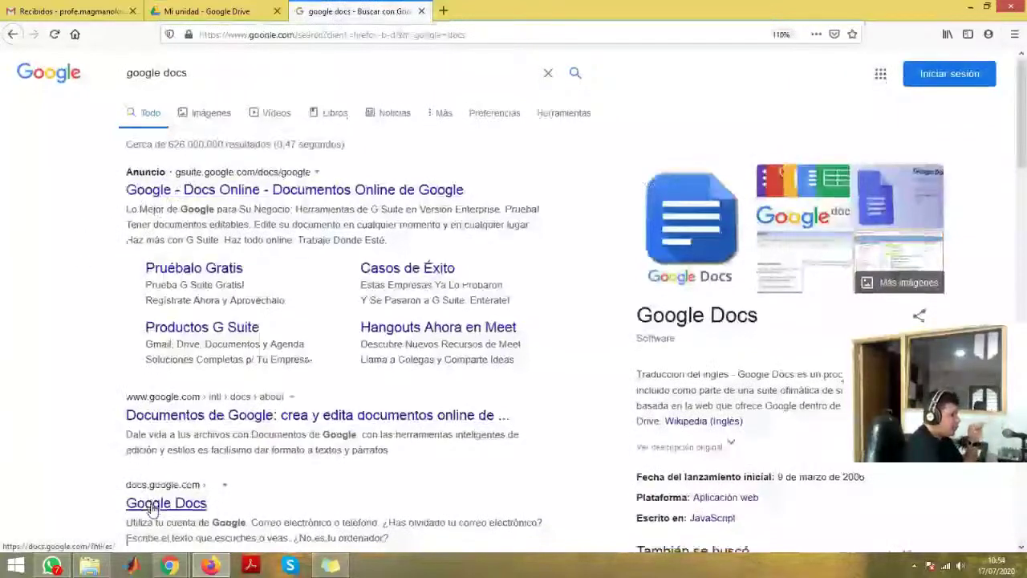
{"action": "scroll", "coordinate": [154, 506], "scroll_direction": "down", "scroll_amount": 2}
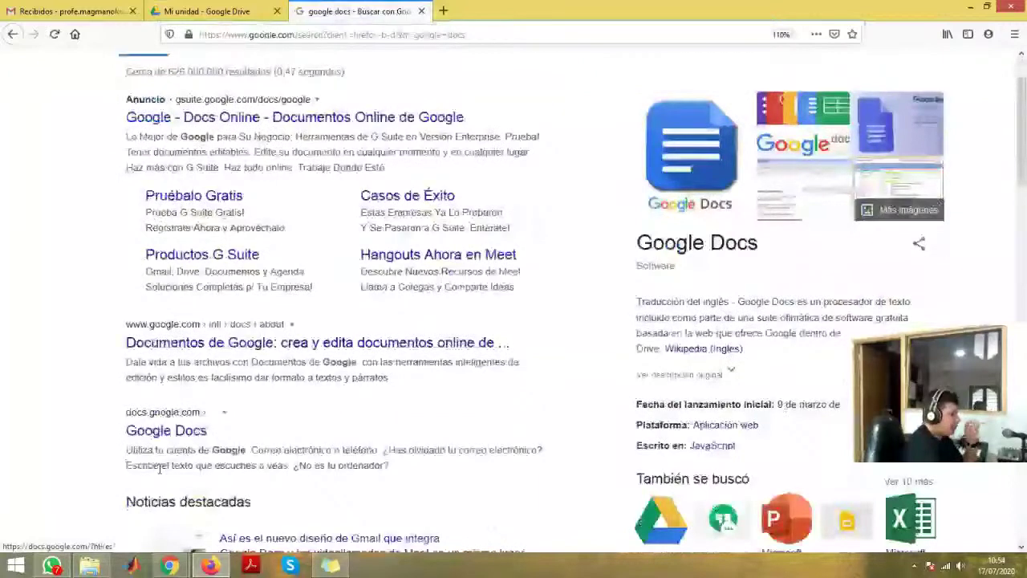
{"action": "scroll", "coordinate": [159, 469], "scroll_direction": "down", "scroll_amount": 2}
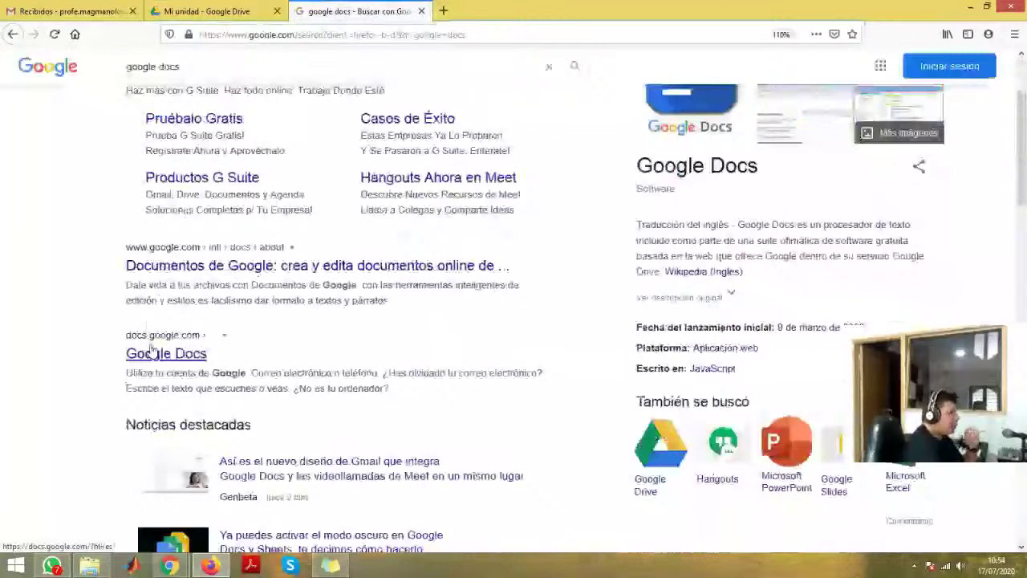
- Open Google Docs from the search results and sign in with a different account
{"action": "left_click", "coordinate": [153, 353]}
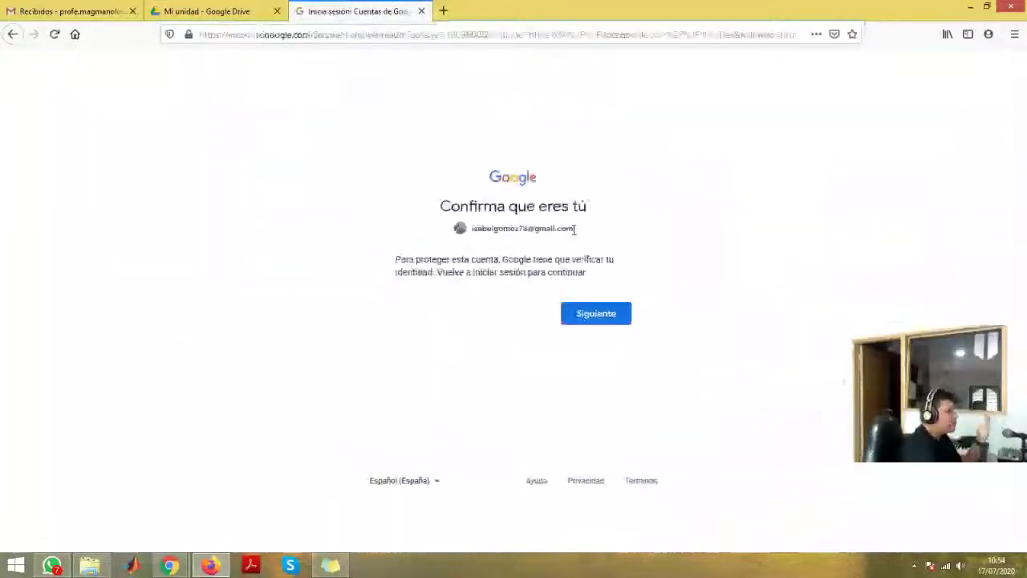
{"action": "left_click", "coordinate": [588, 319]}
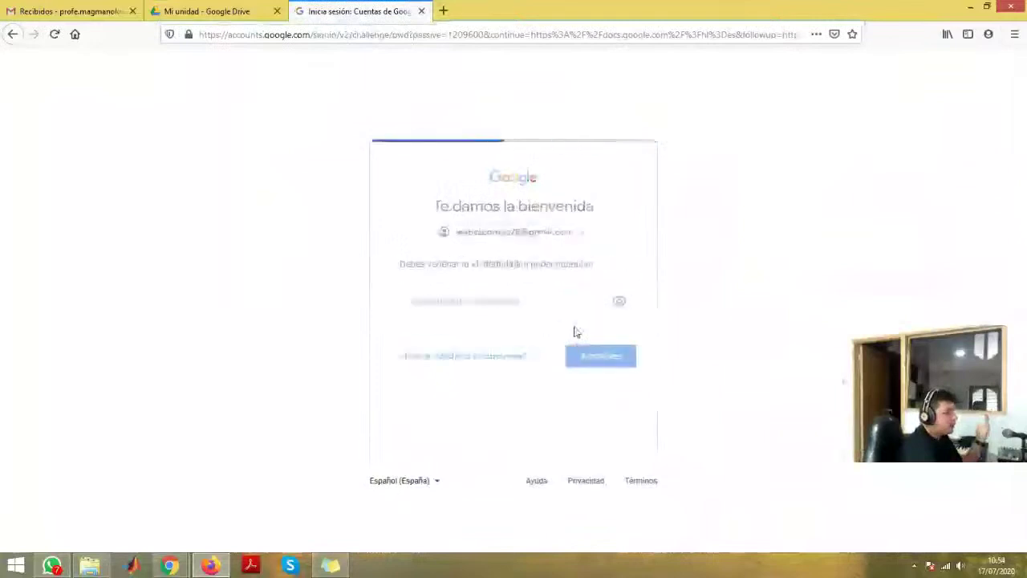
{"action": "left_click", "coordinate": [586, 236]}
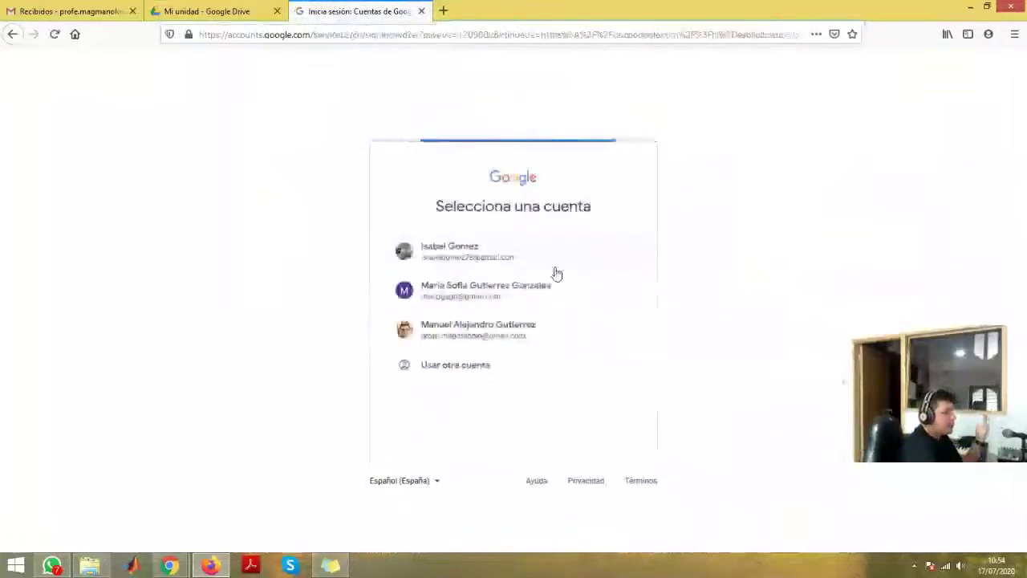
{"action": "left_click", "coordinate": [518, 331]}
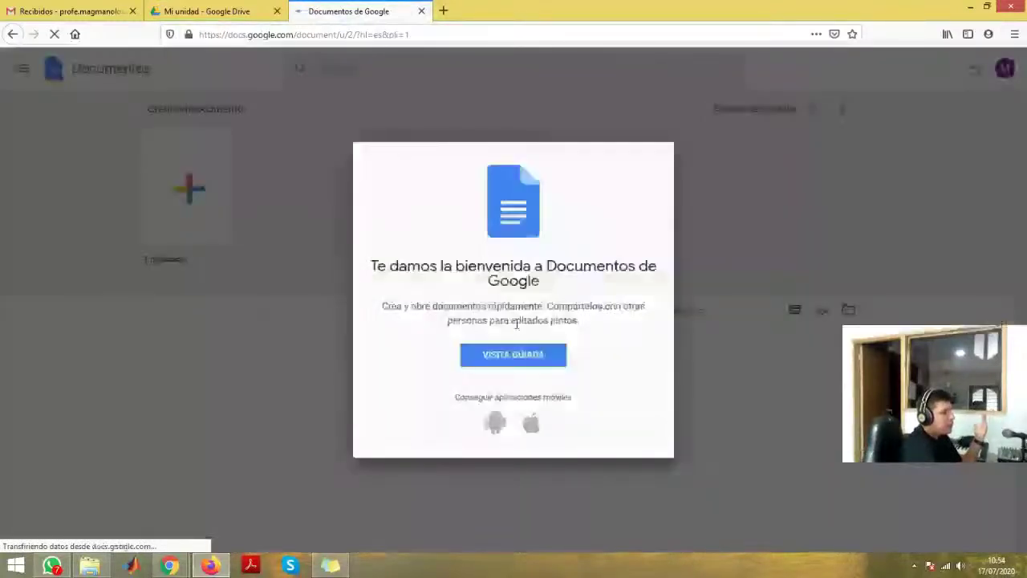
- Dismiss the Docs welcome message, view the apps drawer, and close the Docs tab
{"action": "left_click", "coordinate": [661, 161]}
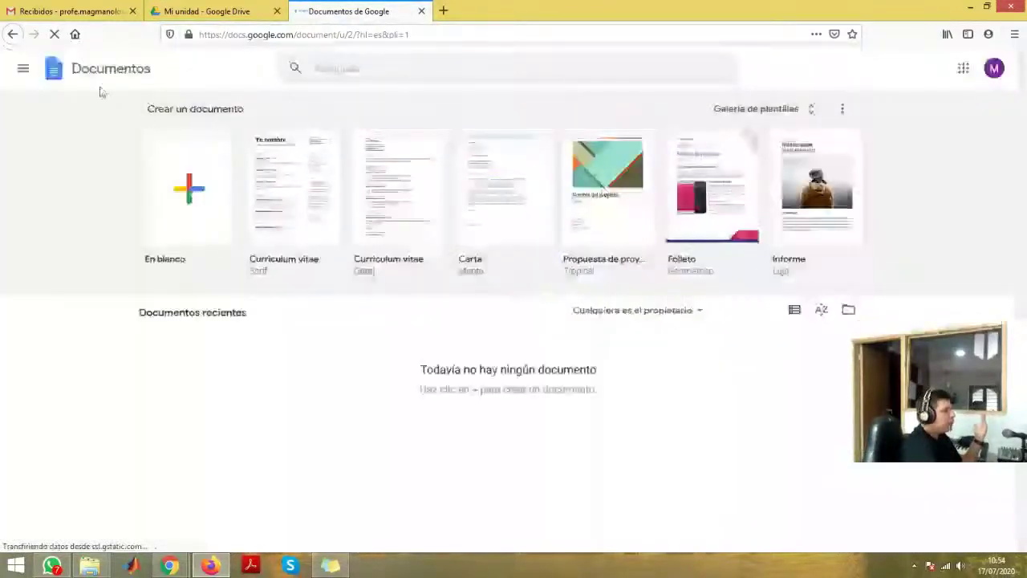
{"action": "left_click", "coordinate": [23, 69]}
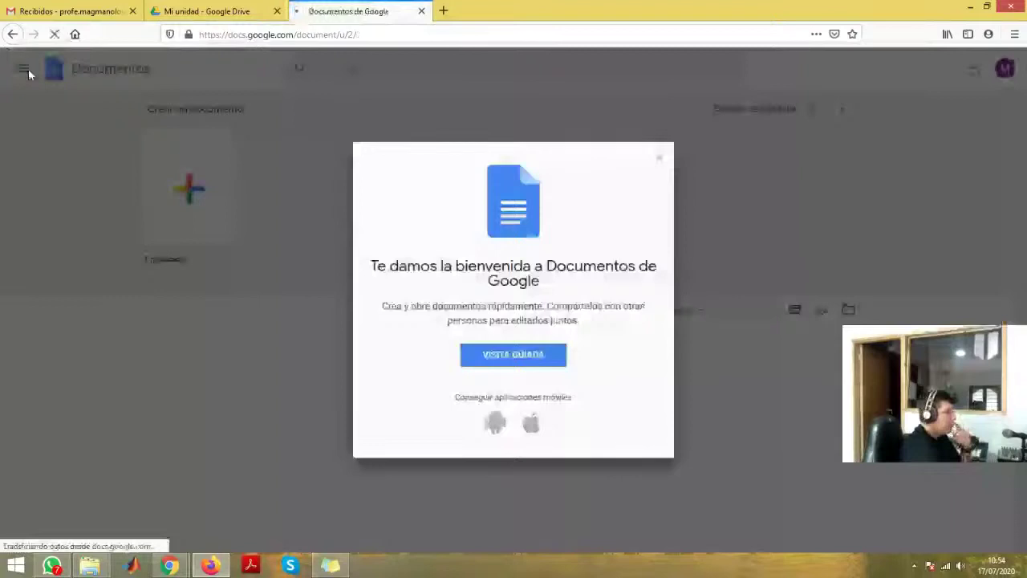
{"action": "left_click", "coordinate": [421, 11]}
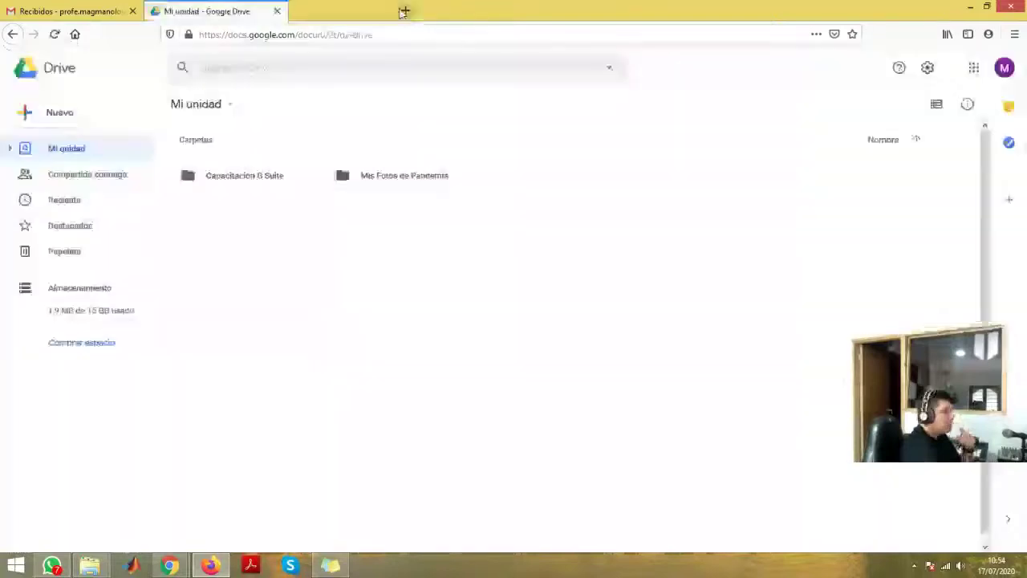
- Paste a copied address into a new tab, then close the sign-in tab
{"action": "left_click", "coordinate": [403, 11]}
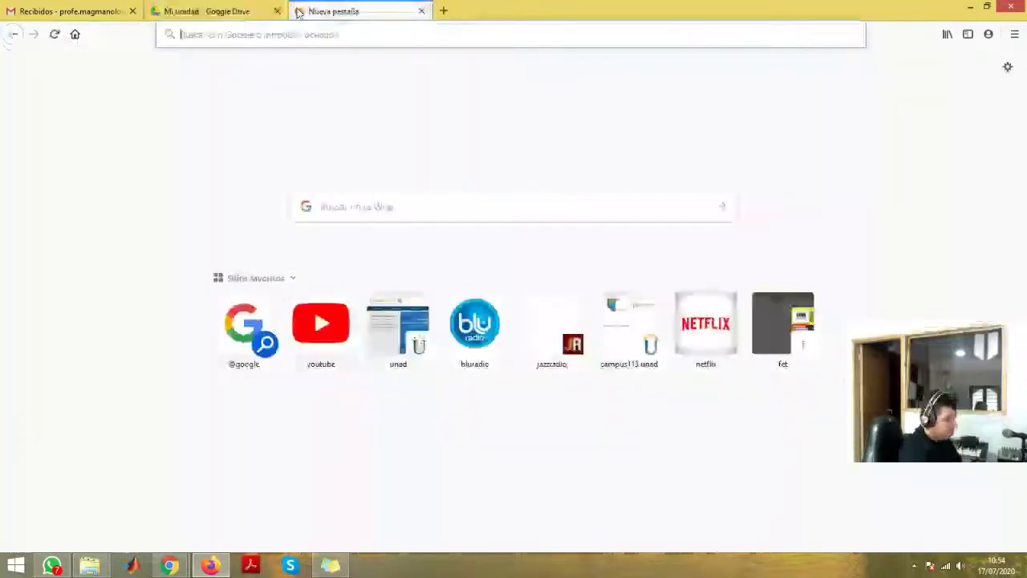
{"action": "key", "text": "ctrl+v"}
{"action": "key", "text": "Return"}
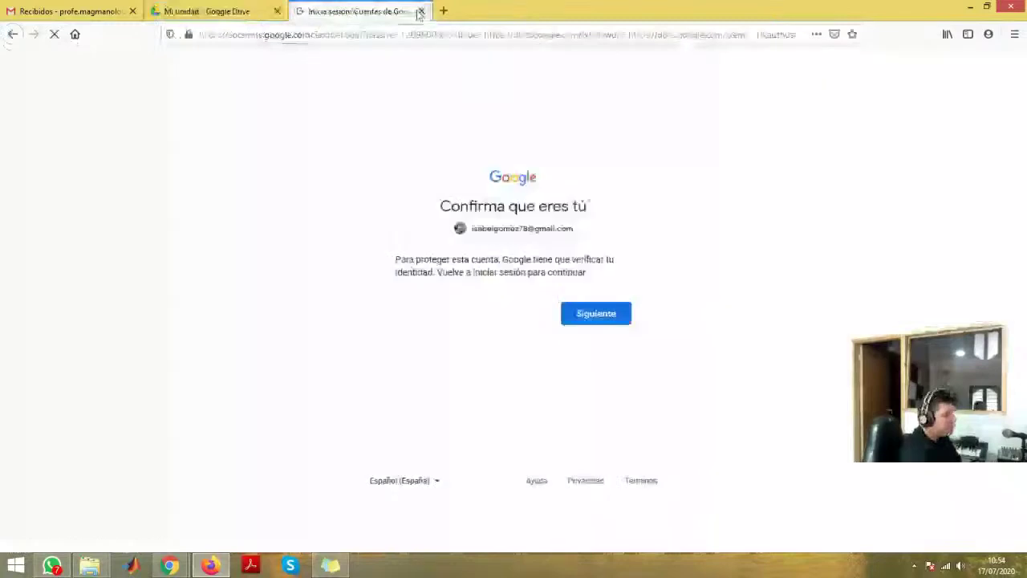
{"action": "left_click", "coordinate": [420, 11]}
- Search for the 'google docs' suggestion and open the Documentos de Google information page
{"action": "left_click", "coordinate": [305, 12]}
{"action": "left_click", "coordinate": [452, 209]}
{"action": "type", "text": "do"}
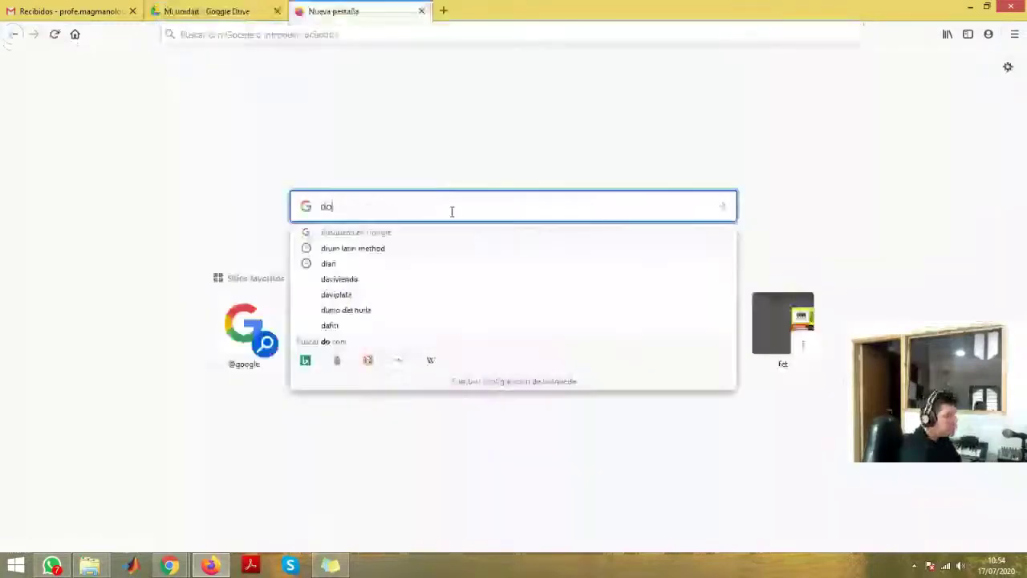
{"action": "type", "text": "cs"}
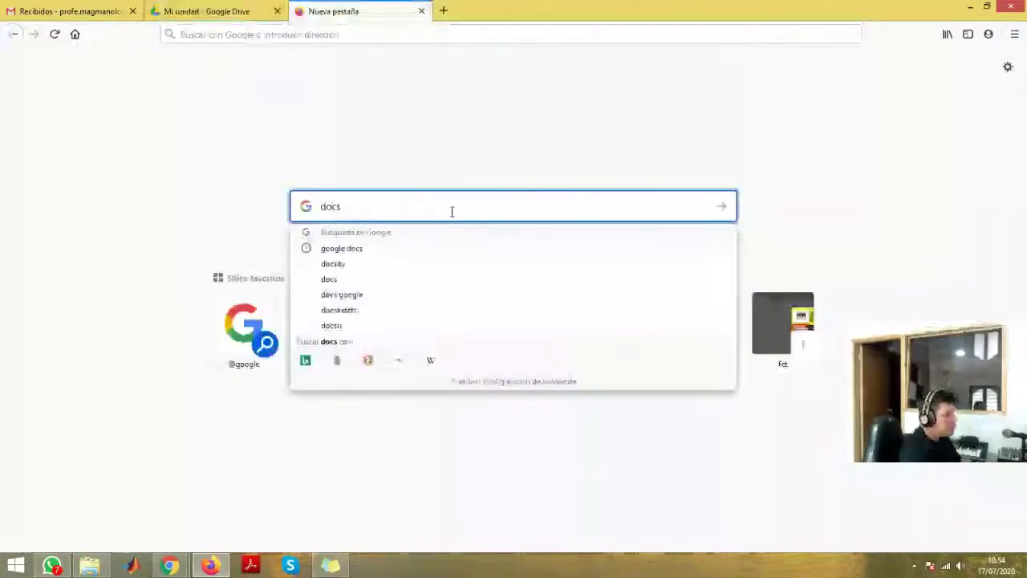
{"action": "key", "text": "Down"}
{"action": "key", "text": "Return"}
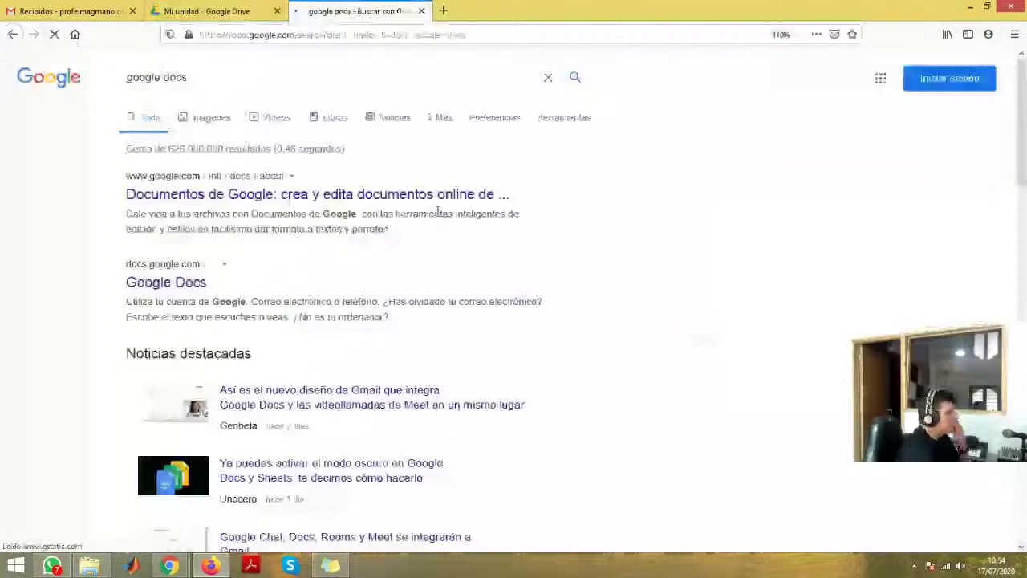
{"action": "left_click", "coordinate": [206, 195]}
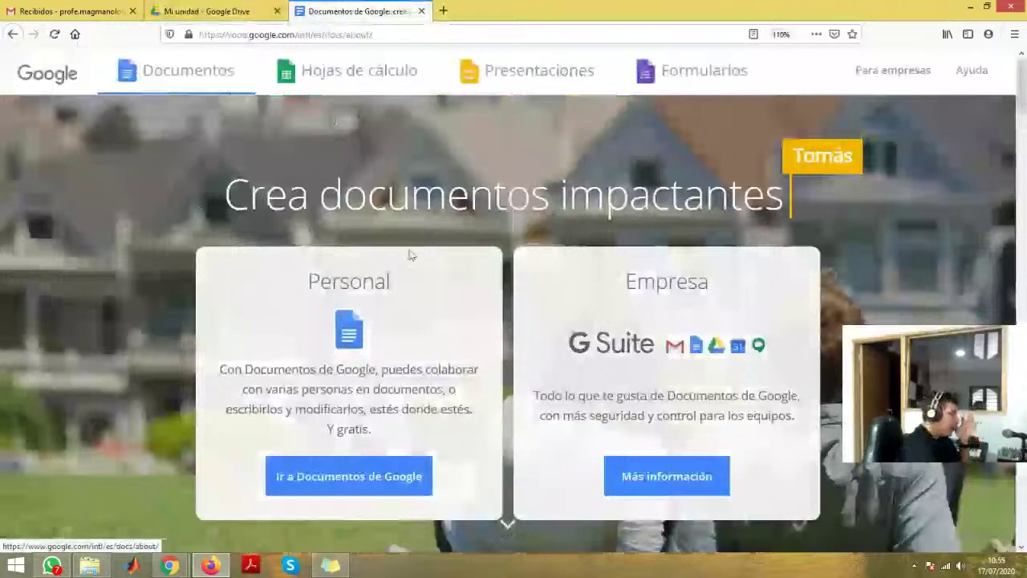
- Go from the Docs information page into Google Docs, choosing a different account to sign in
{"action": "left_click", "coordinate": [206, 88]}
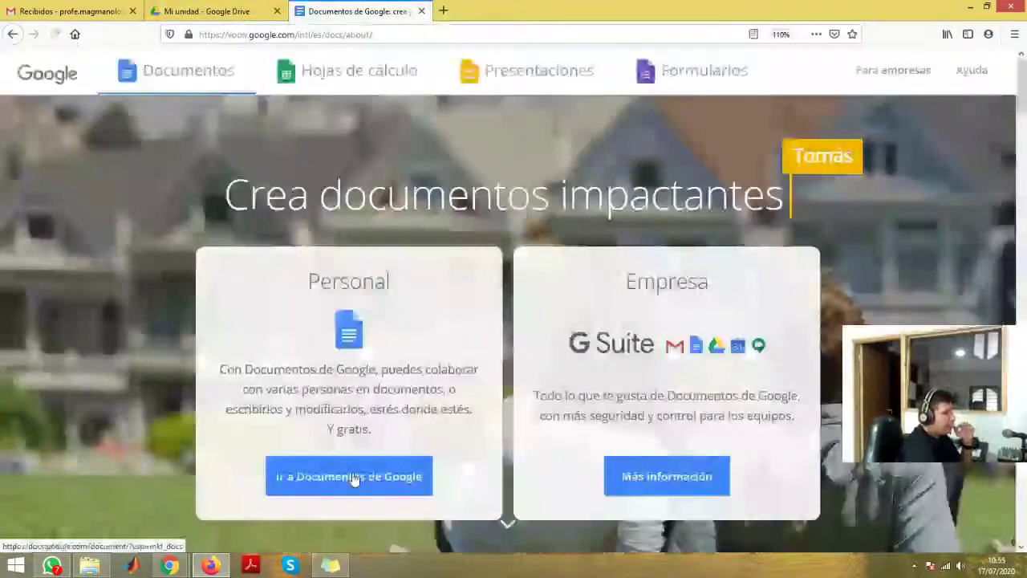
{"action": "left_click", "coordinate": [352, 477]}
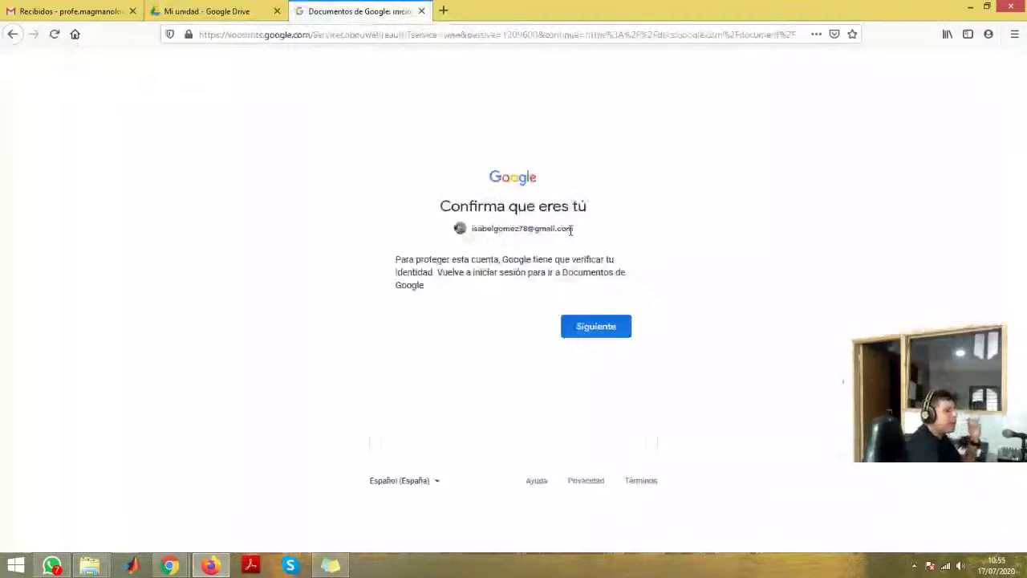
{"action": "left_click", "coordinate": [598, 335]}
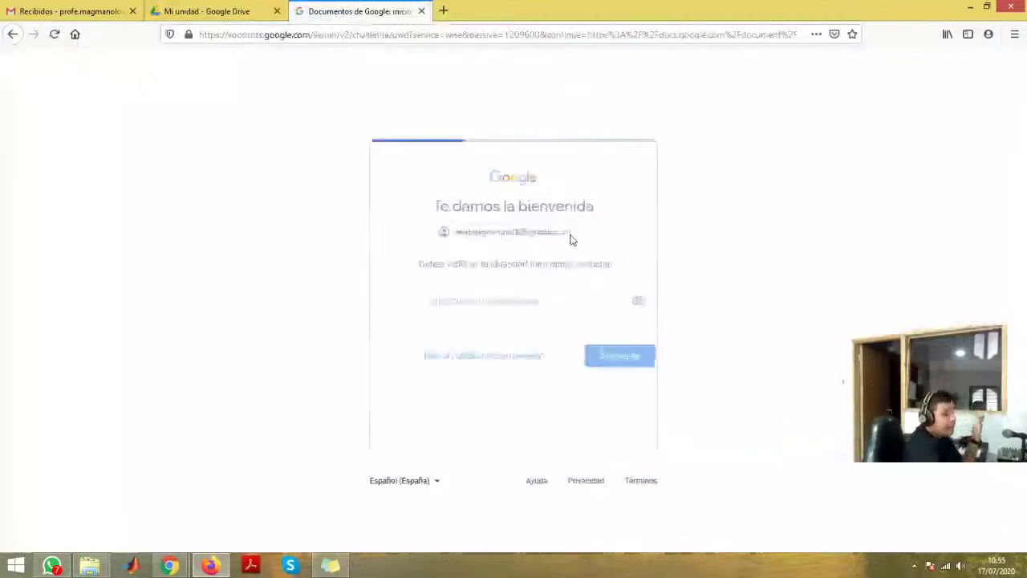
{"action": "left_click", "coordinate": [571, 239]}
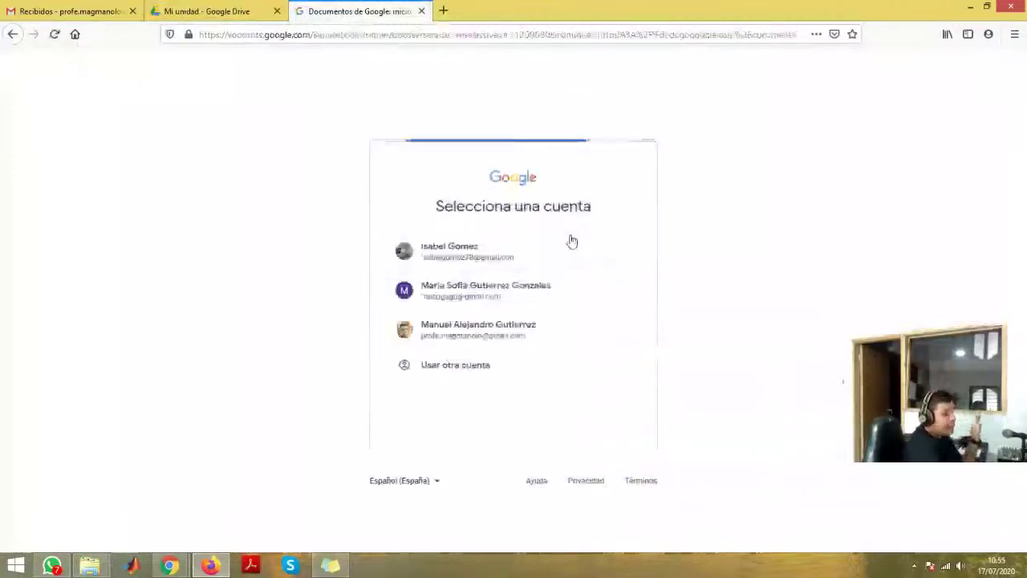
{"action": "left_click", "coordinate": [516, 332]}
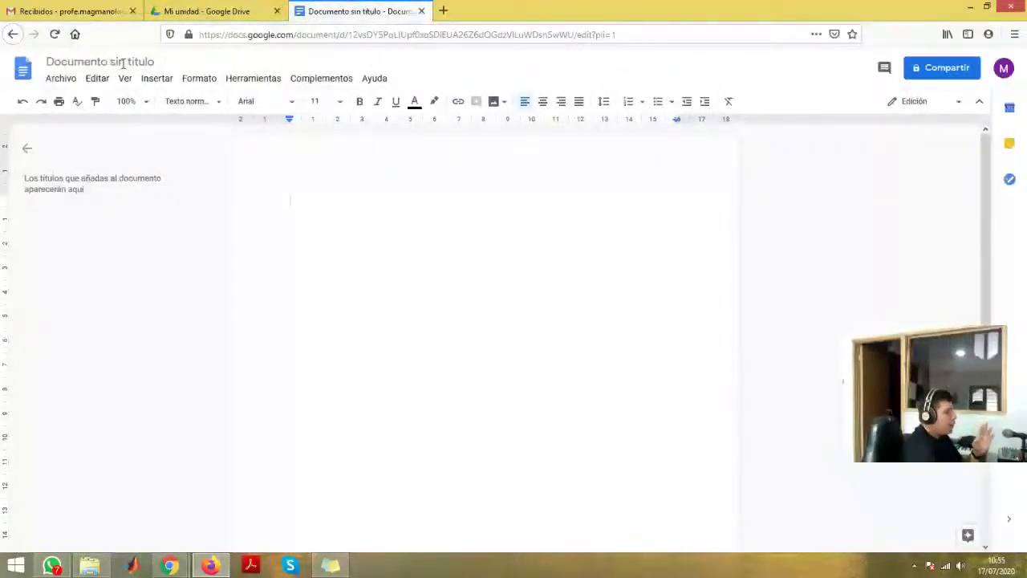
- Rename the untitled document to 'Capacitación Suite Google' and dismiss the status tip
{"action": "left_click", "coordinate": [122, 62]}
{"action": "type", "text": "Capacitaci"}
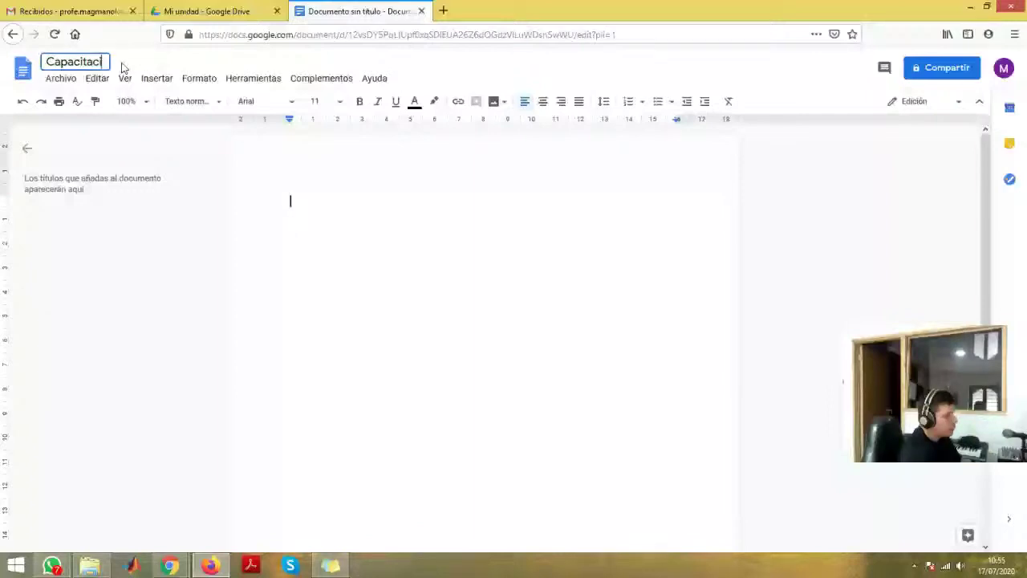
{"action": "type", "text": "ón"}
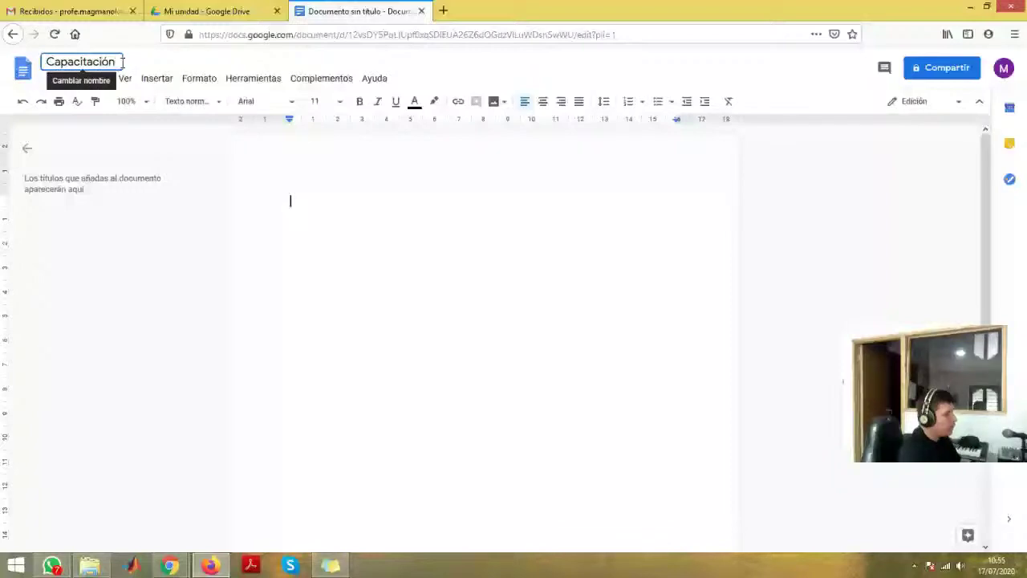
{"action": "type", "text": " Drive"}
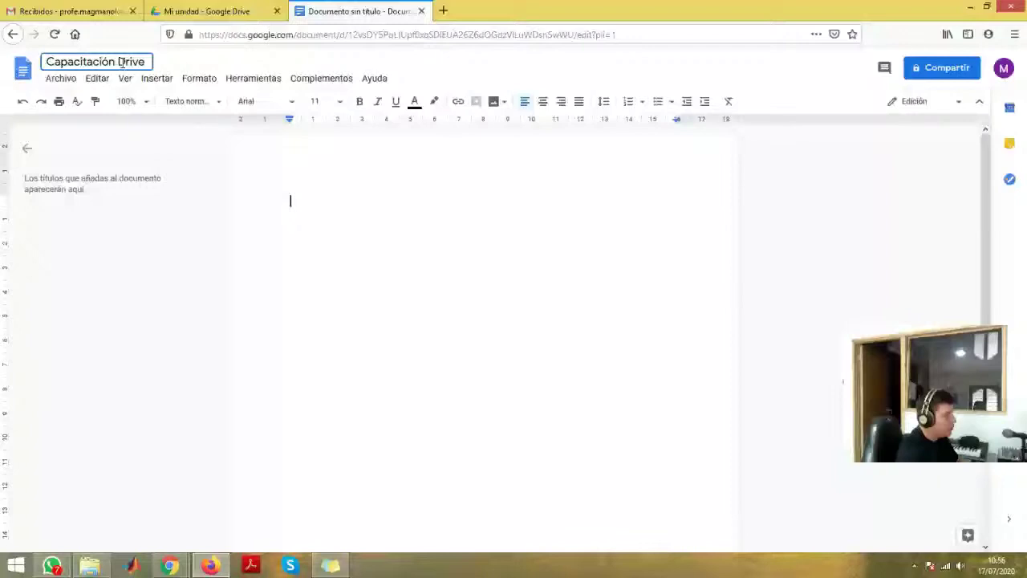
{"action": "left_click", "coordinate": [120, 62]}
{"action": "type", "text": "Google"}
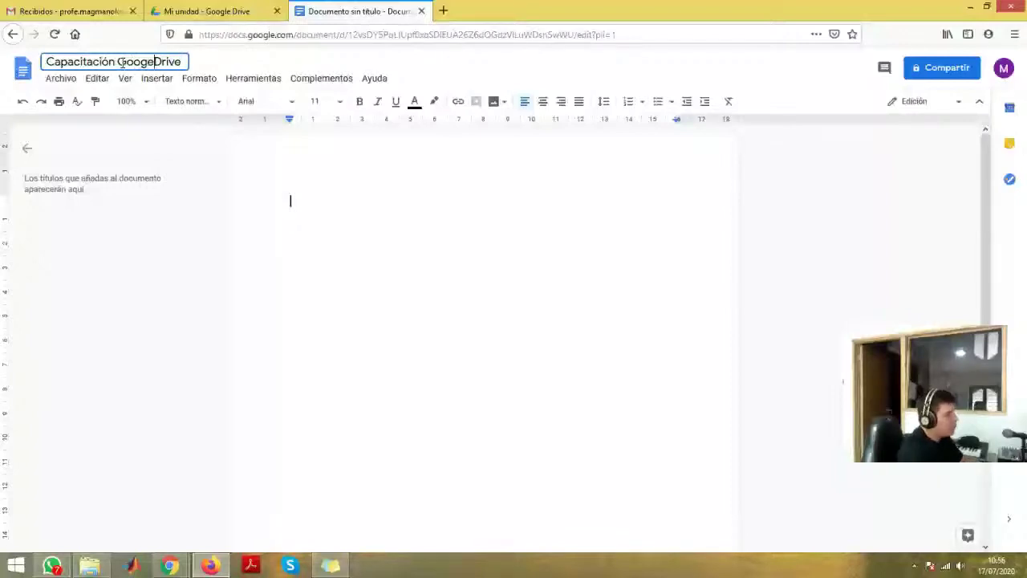
{"action": "left_click", "coordinate": [121, 61]}
{"action": "type", "text": "Suite"}
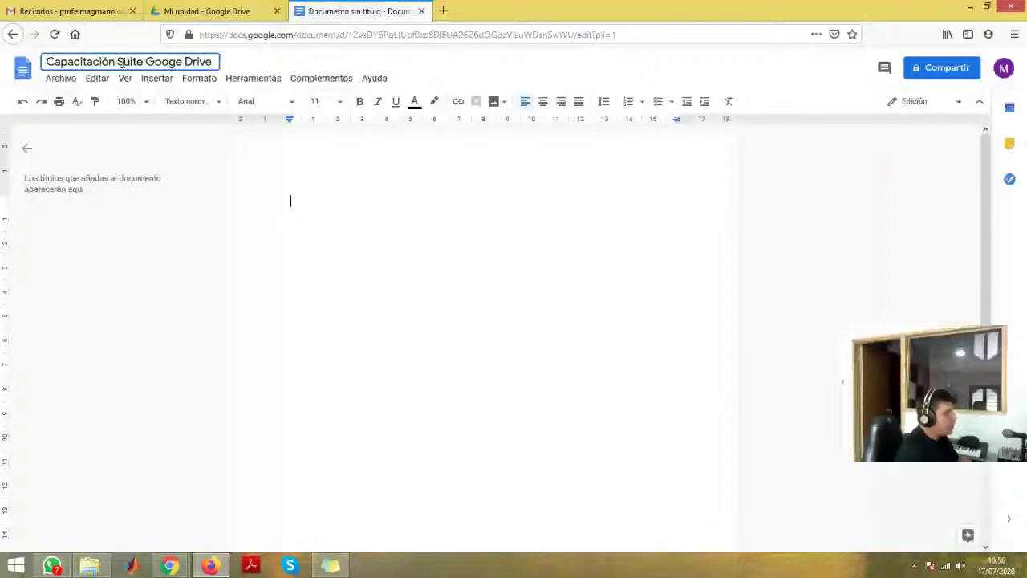
{"action": "key", "text": "Delete"}
{"action": "key", "text": "Delete"}
{"action": "key", "text": "Delete"}
{"action": "key", "text": "Delete"}
{"action": "key", "text": "Delete"}
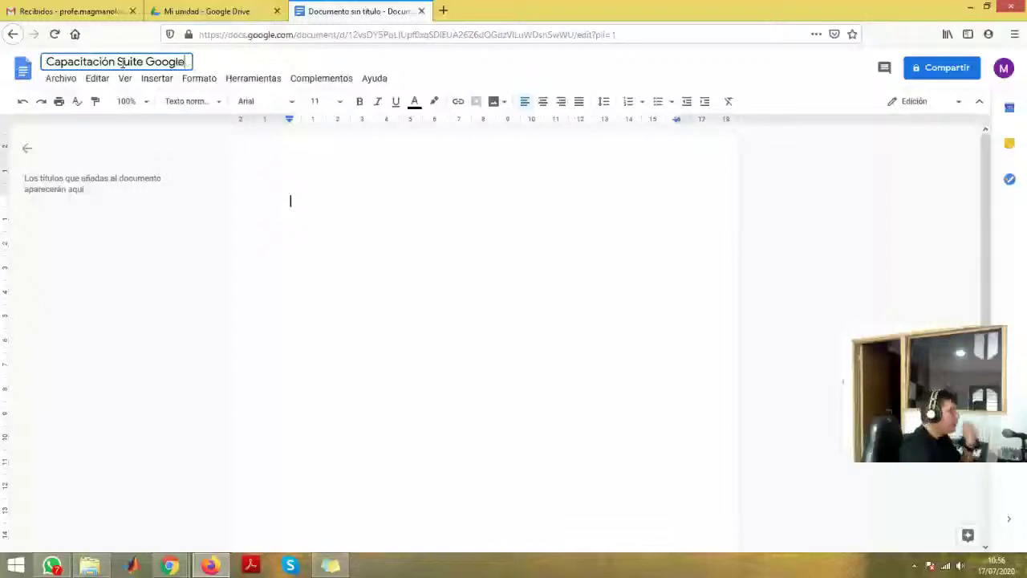
{"action": "key", "text": "Return"}
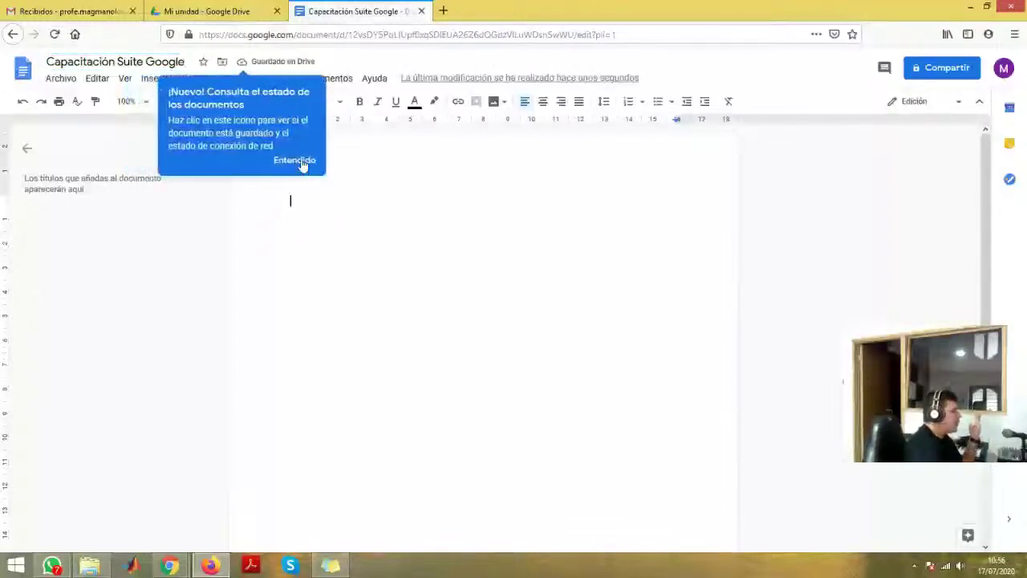
{"action": "left_click", "coordinate": [301, 162]}
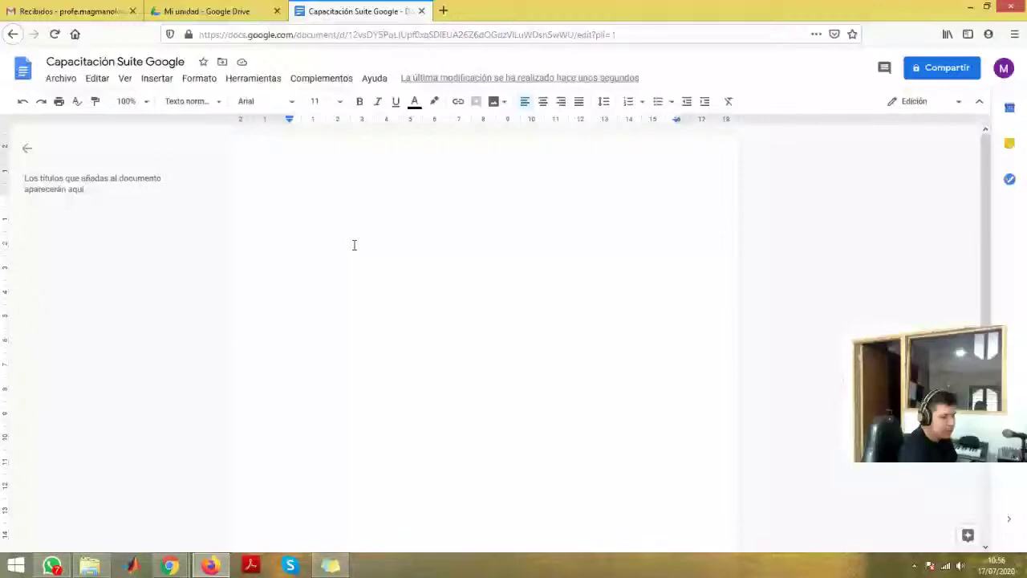
- Zoom in and type the first line 'Taller número 1', correcting the accent
{"action": "key", "text": "ctrl+plus"}
{"action": "key", "text": "ctrl+plus"}
{"action": "key", "text": "ctrl+plus"}
{"action": "key", "text": "ctrl+plus"}
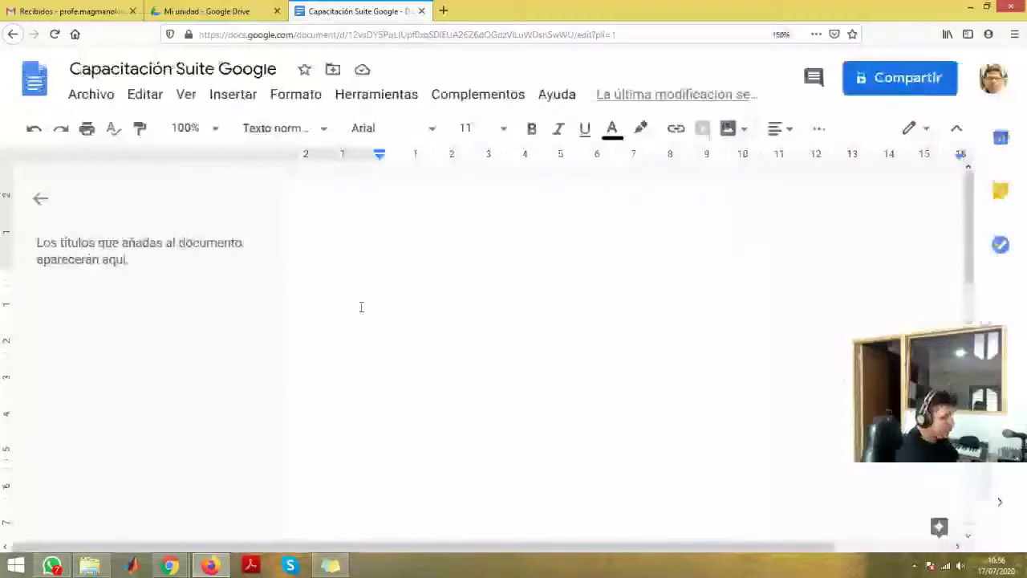
{"action": "type", "text": "T"}
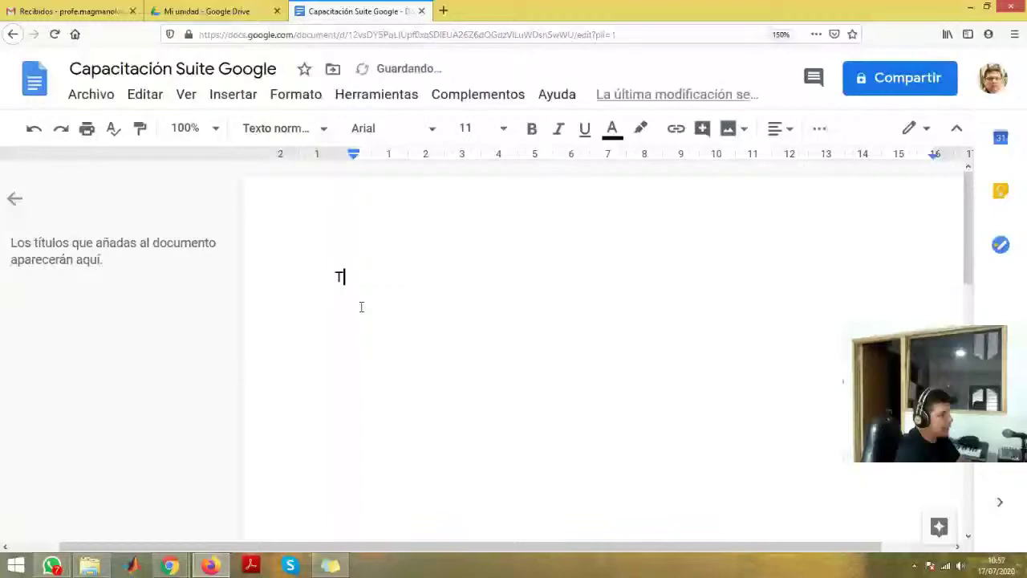
{"action": "type", "text": "aller numero 1"}
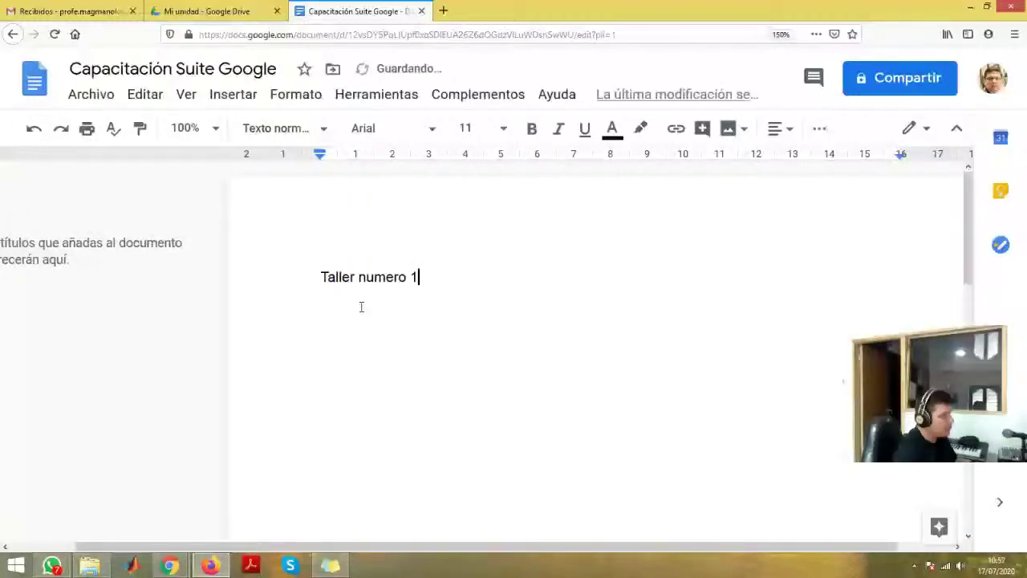
{"action": "left_click", "coordinate": [361, 307]}
{"action": "key", "text": "Delete"}
{"action": "type", "text": "ú"}
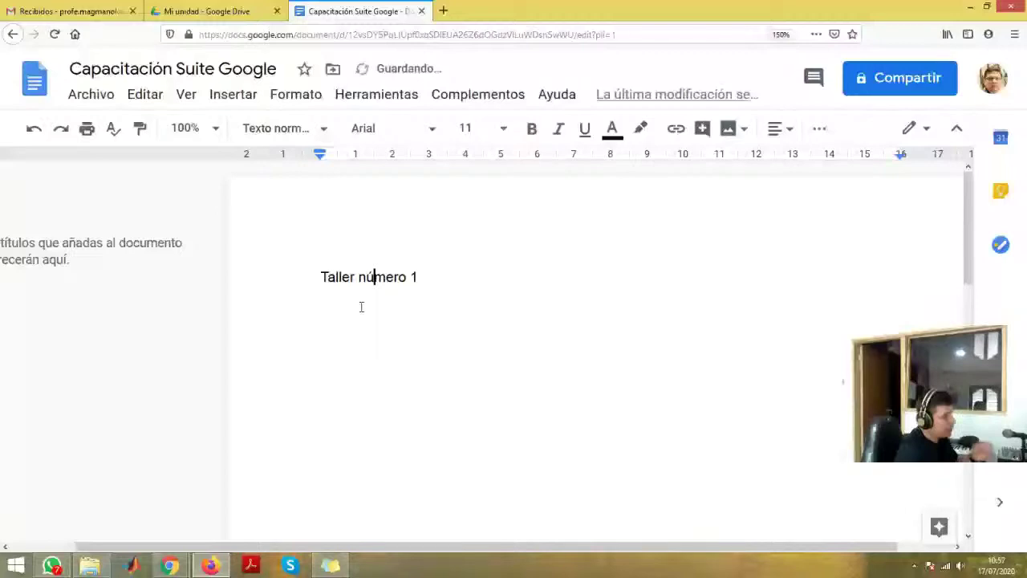
{"action": "key", "text": "End"}
{"action": "key", "text": "Return"}
- Add the line 'Capacitación de la Google Suite' followed by an empty line
{"action": "type", "text": "Capacita"}
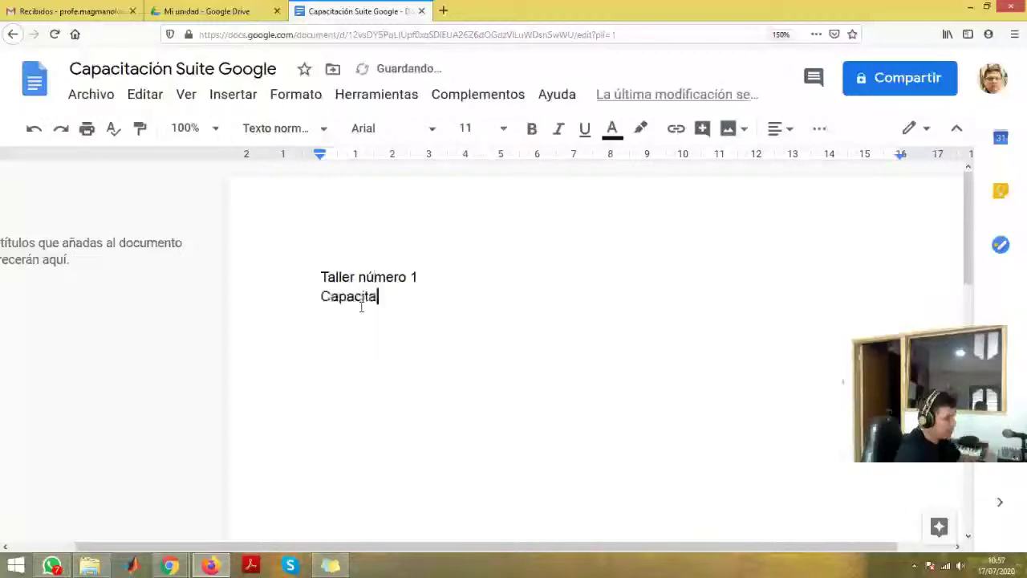
{"action": "type", "text": "ción de Go"}
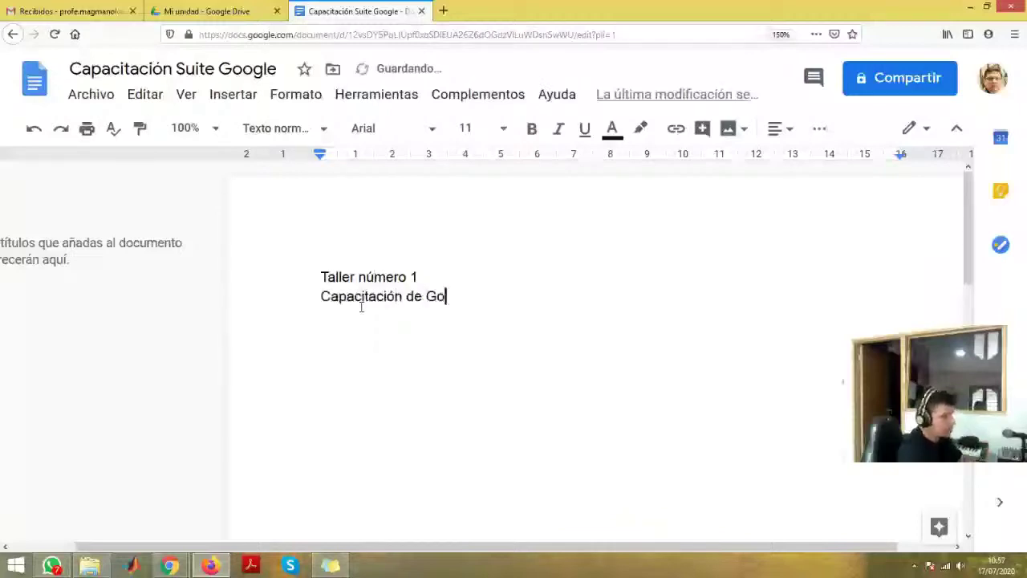
{"action": "type", "text": "ogel"}
{"action": "key", "text": "BackSpace"}
{"action": "key", "text": "BackSpace"}
{"action": "type", "text": "le "}
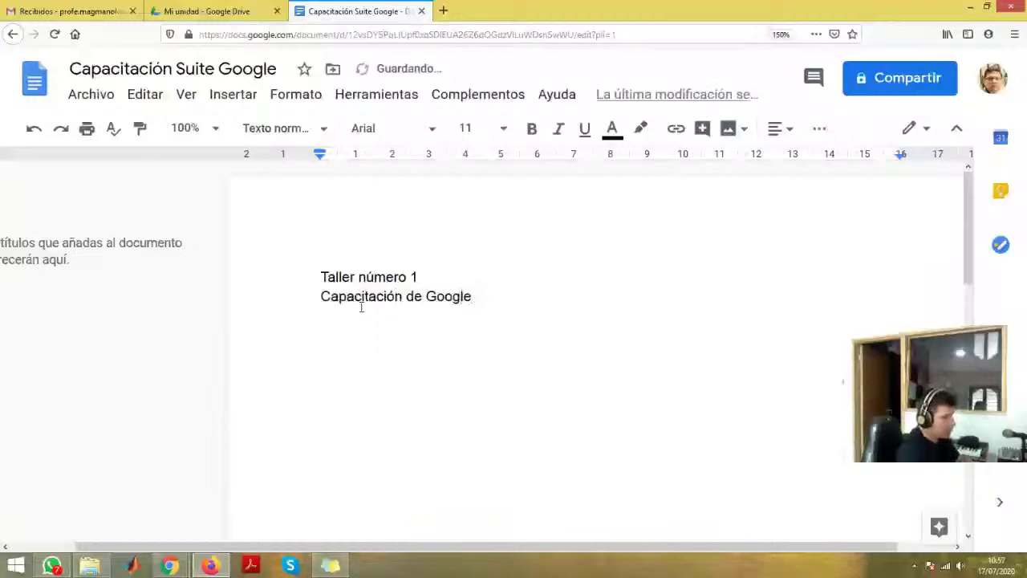
{"action": "type", "text": "Suite"}
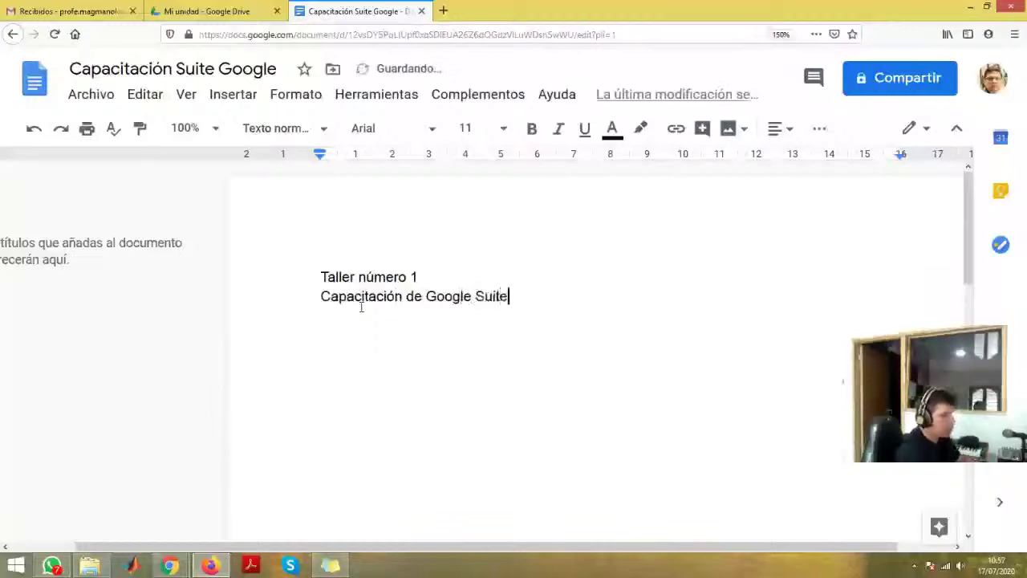
{"action": "key", "text": "ctrl+Left"}
{"action": "key", "text": "ctrl+Left"}
{"action": "type", "text": "la"}
{"action": "key", "text": "ctrl+Right"}
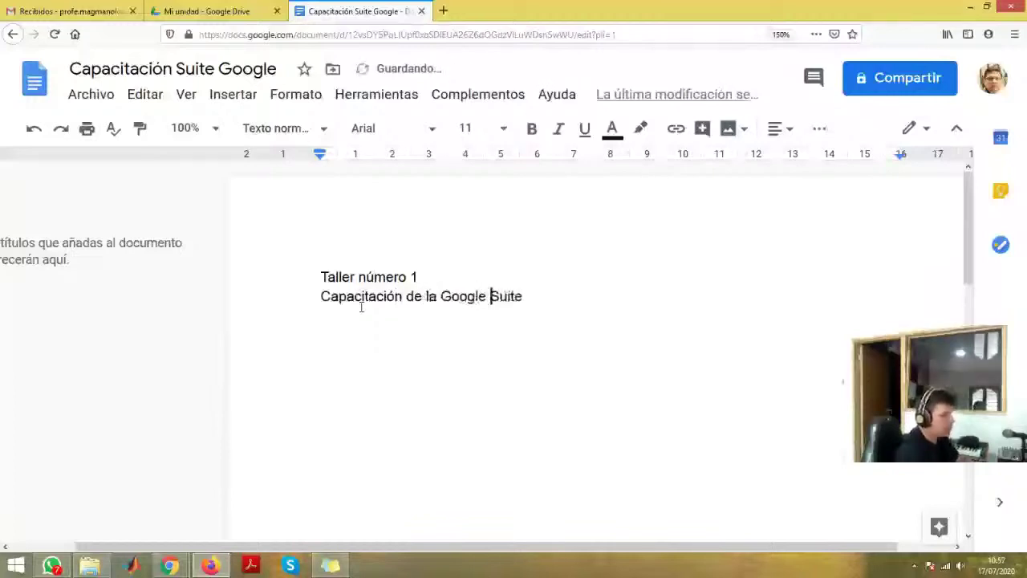
{"action": "key", "text": "ctrl+Right"}
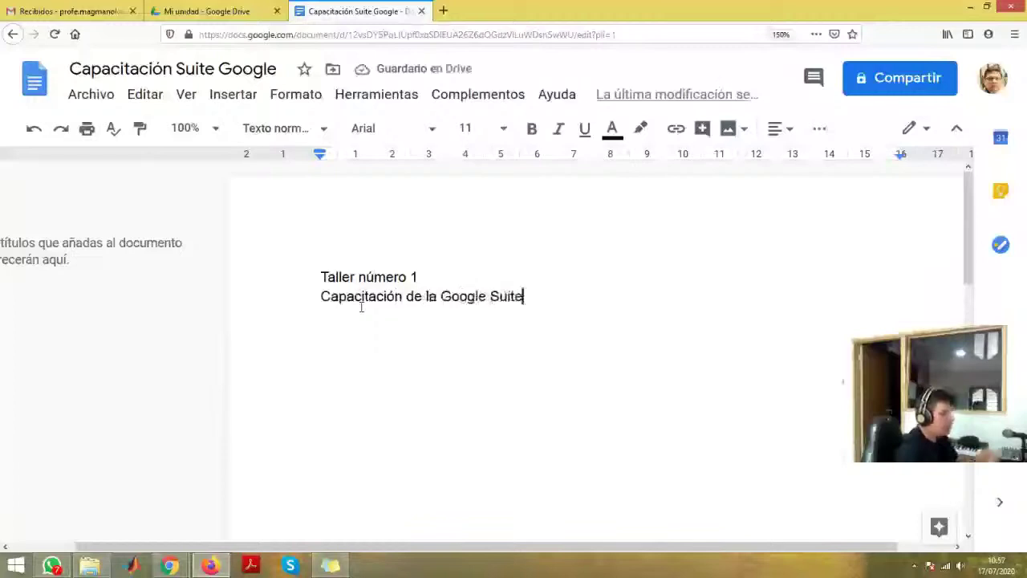
{"action": "key", "text": "Return"}
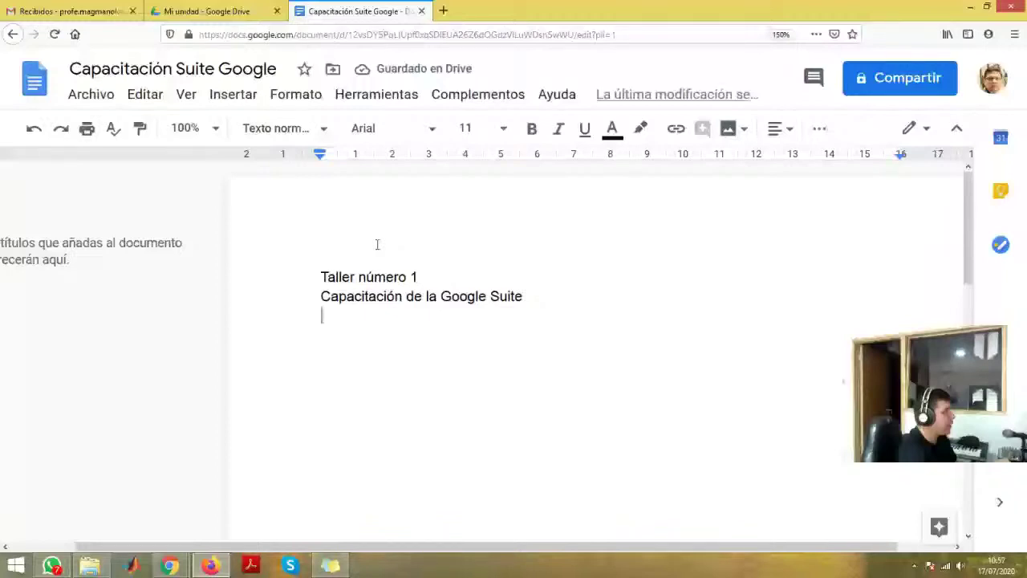
{"action": "key", "text": "alt+shift+i"}
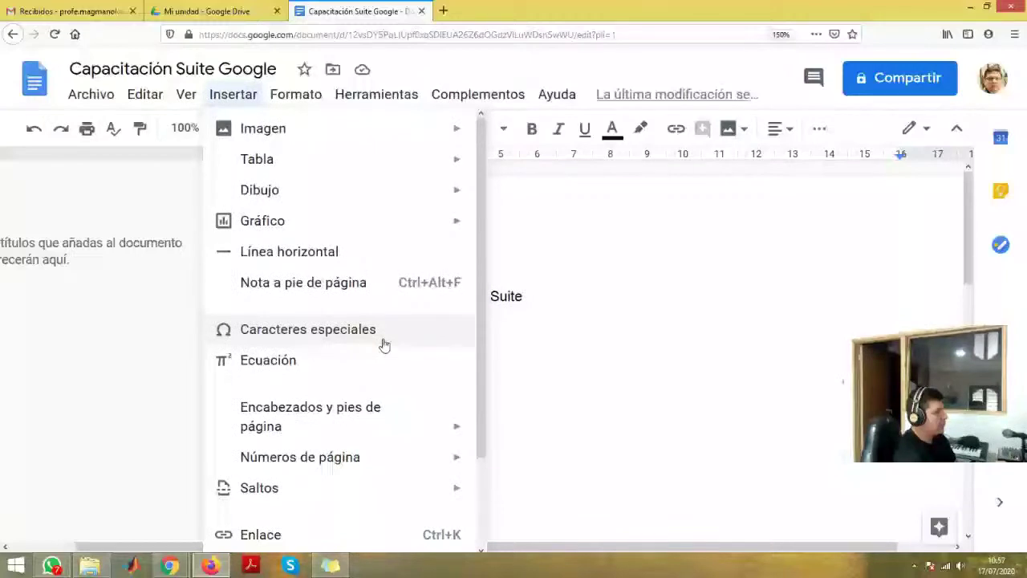
{"action": "key", "text": "ctrl+minus"}
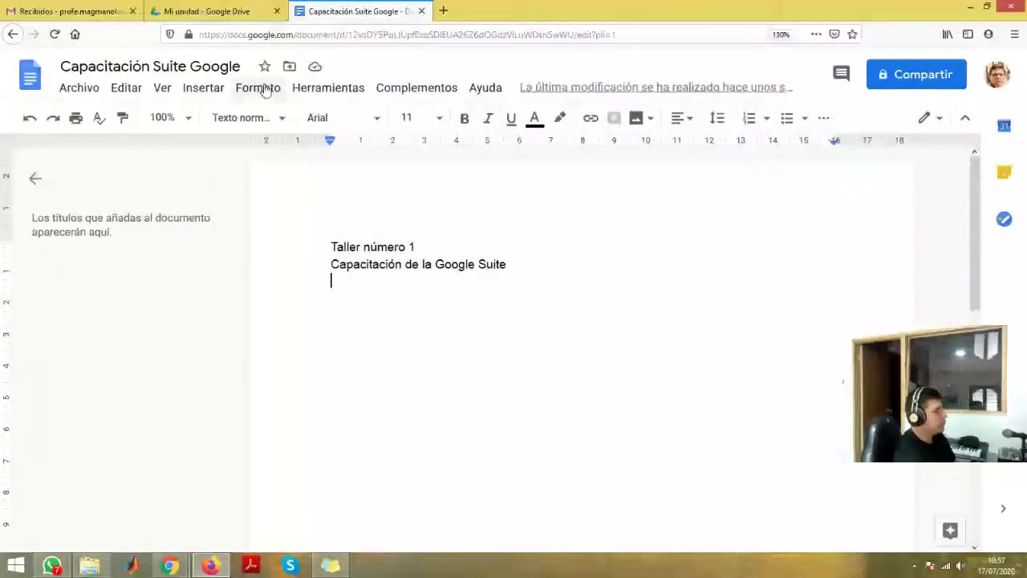
- Insert a 3x3 table with header row no, Tema, Enlace and rows numbered 1 and 2
{"action": "left_click", "coordinate": [203, 88]}
{"action": "mouse_move", "coordinate": [241, 121]}
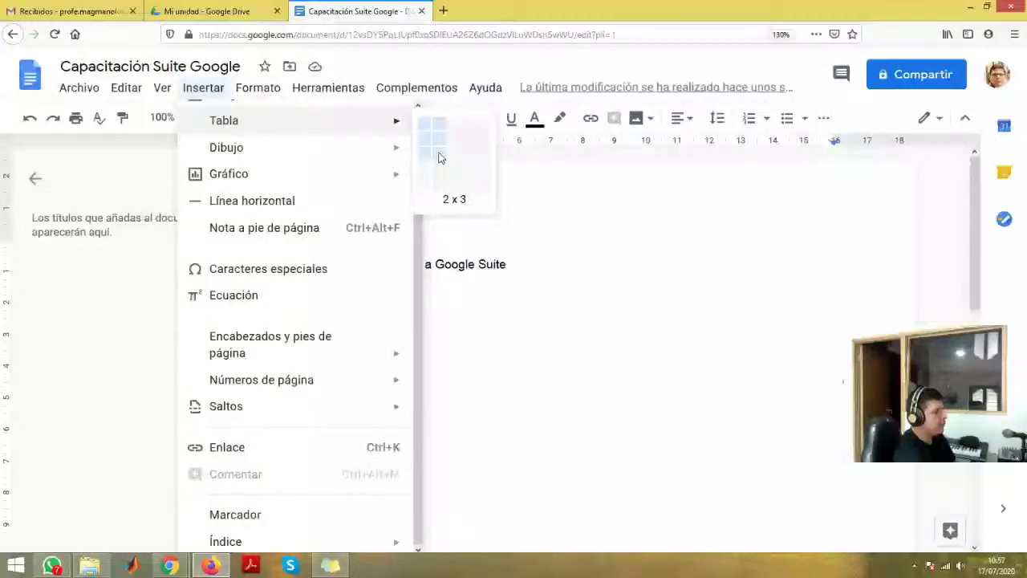
{"action": "left_click", "coordinate": [439, 158]}
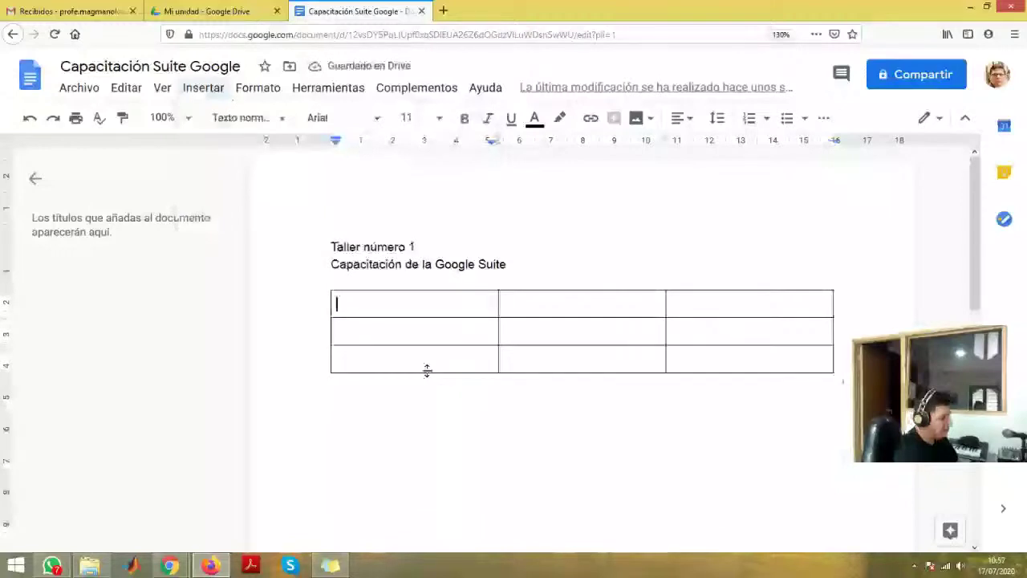
{"action": "type", "text": "no"}
{"action": "key", "text": "Down"}
{"action": "type", "text": "1"}
{"action": "key", "text": "Down"}
{"action": "type", "text": "2"}
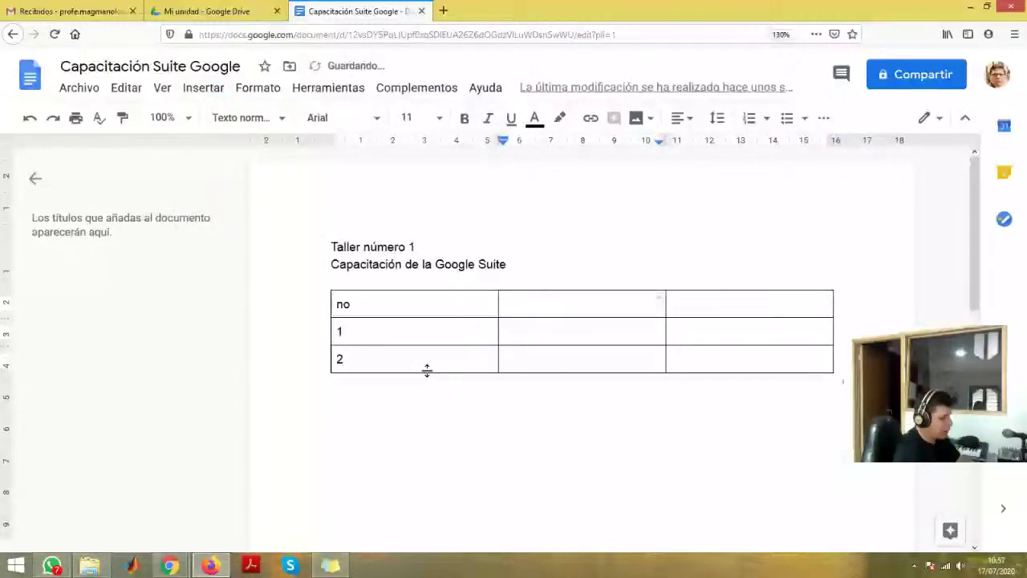
{"action": "type", "text": "Tema"}
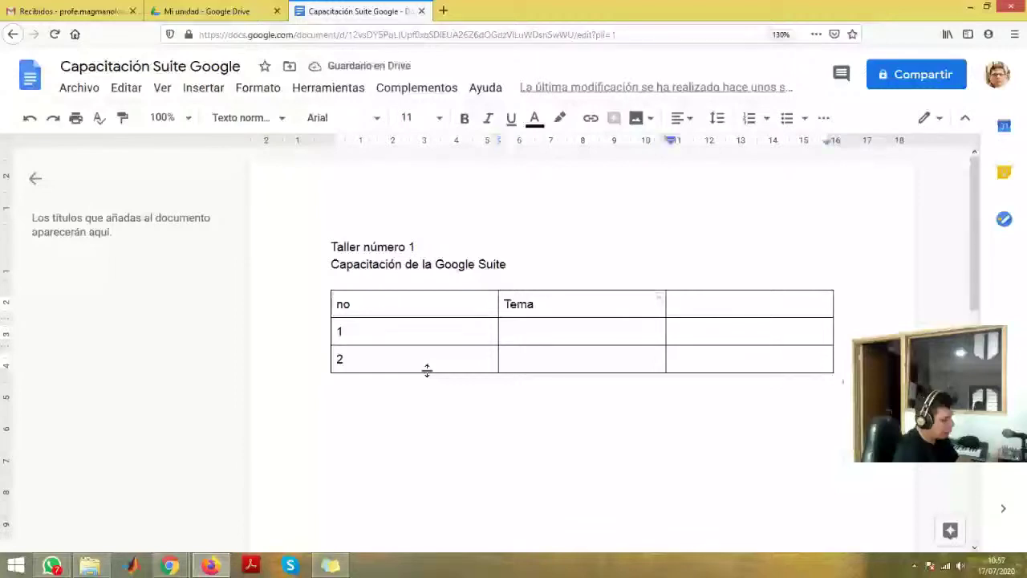
{"action": "key", "text": "Tab"}
{"action": "type", "text": "Enlace"}
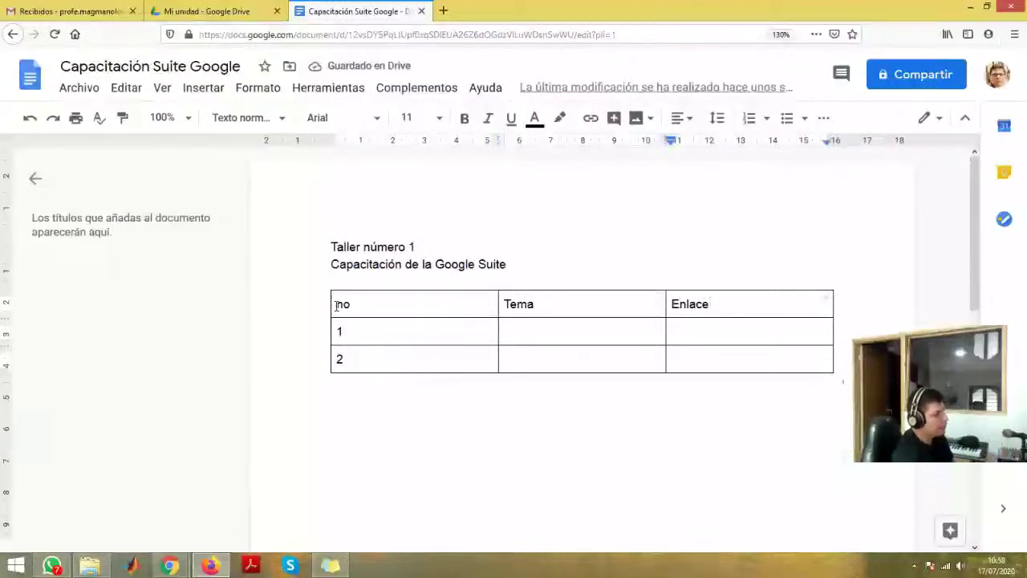
- Add an empty line below the table and open a new browser tab
{"action": "left_click", "coordinate": [488, 418]}
{"action": "scroll", "coordinate": [553, 393], "scroll_direction": "down", "scroll_amount": 3}
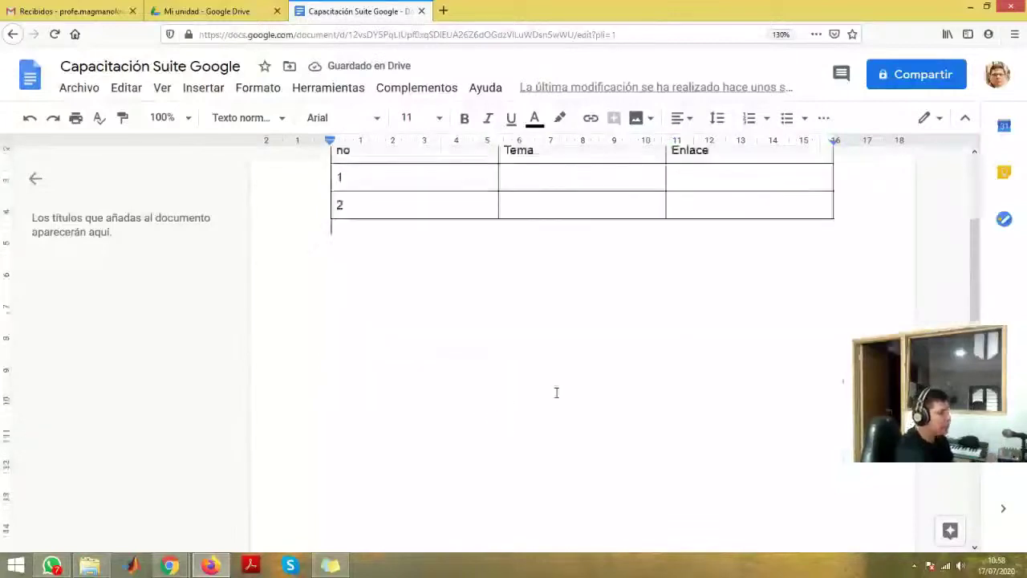
{"action": "scroll", "coordinate": [553, 392], "scroll_direction": "up", "scroll_amount": 3}
{"action": "key", "text": "Return"}
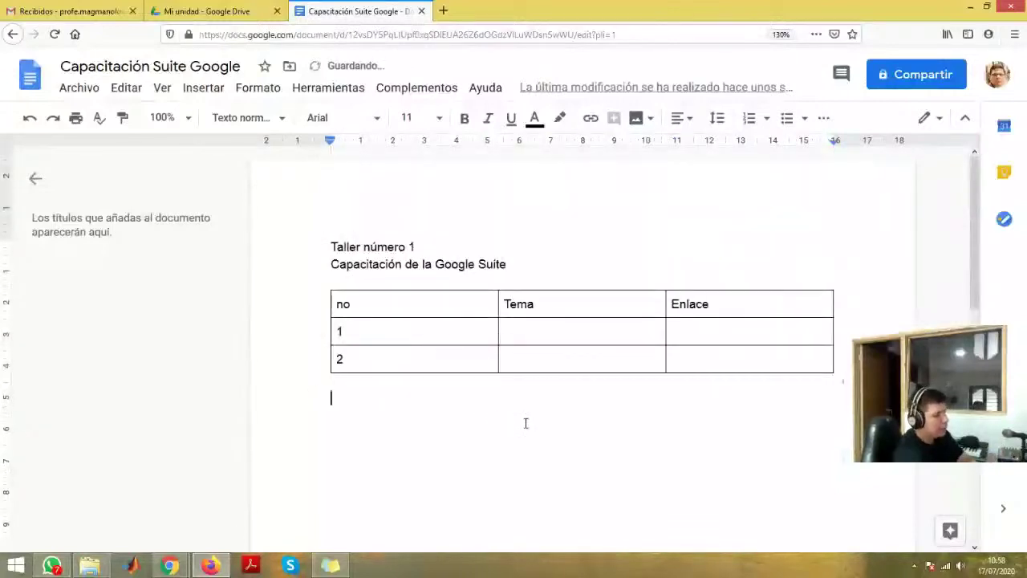
{"action": "left_click", "coordinate": [443, 11]}
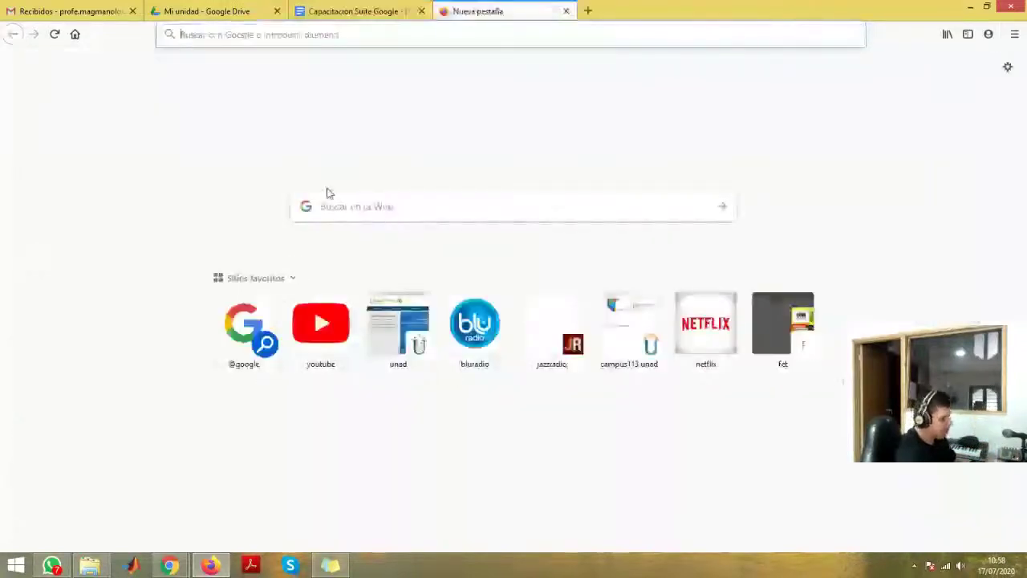
- Search Google Images for 'g suite' and copy a G Suite logo from its preview
{"action": "type", "text": "g"}
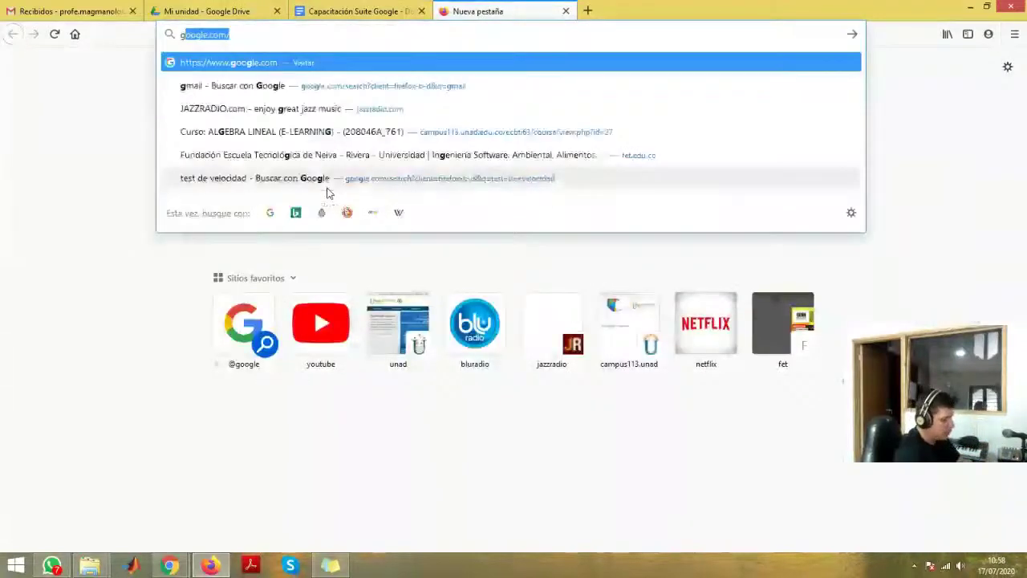
{"action": "type", "text": " suite"}
{"action": "key", "text": "Return"}
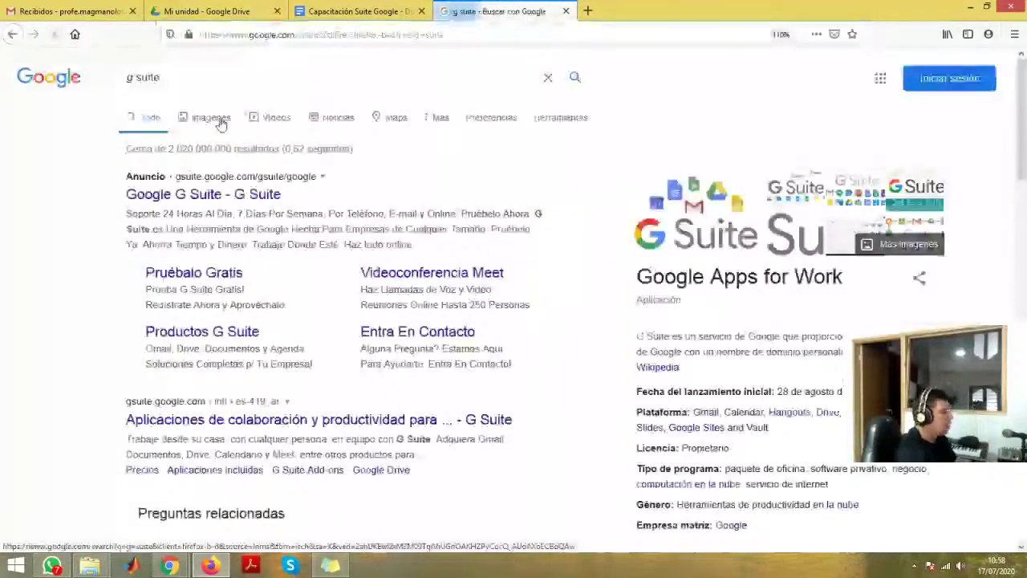
{"action": "left_click", "coordinate": [212, 118]}
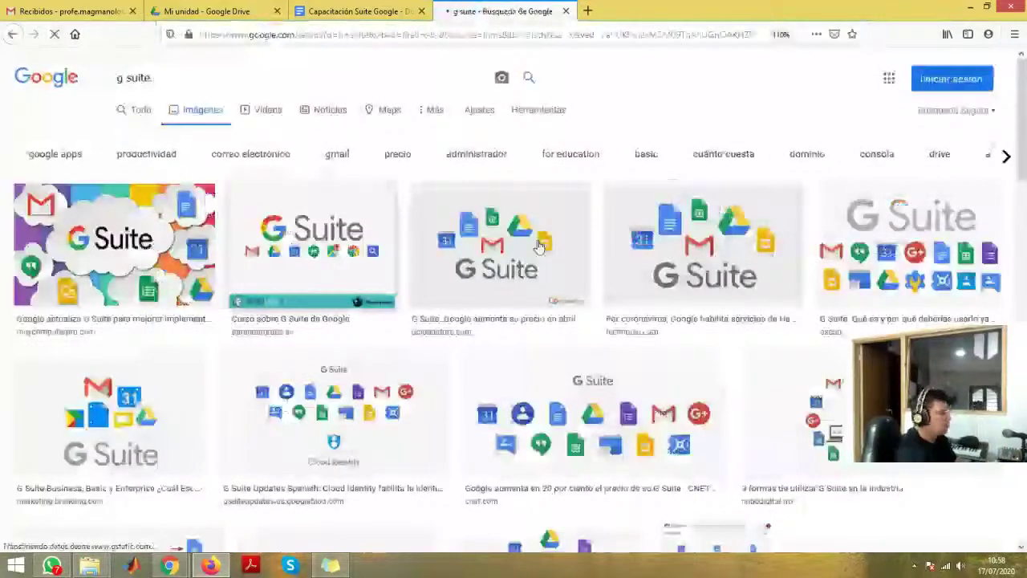
{"action": "left_click", "coordinate": [539, 247]}
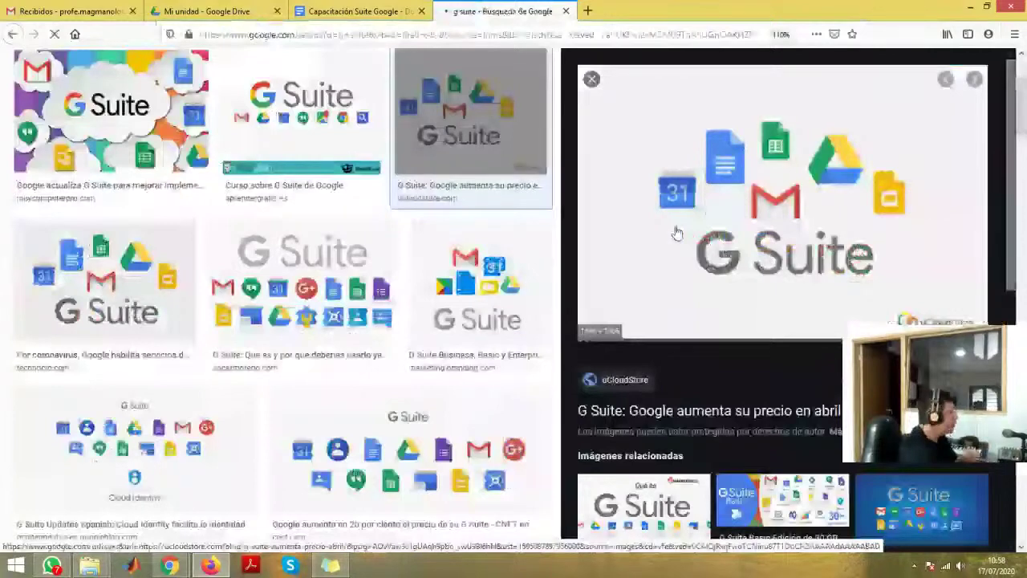
{"action": "scroll", "coordinate": [135, 347], "scroll_direction": "up", "scroll_amount": 2}
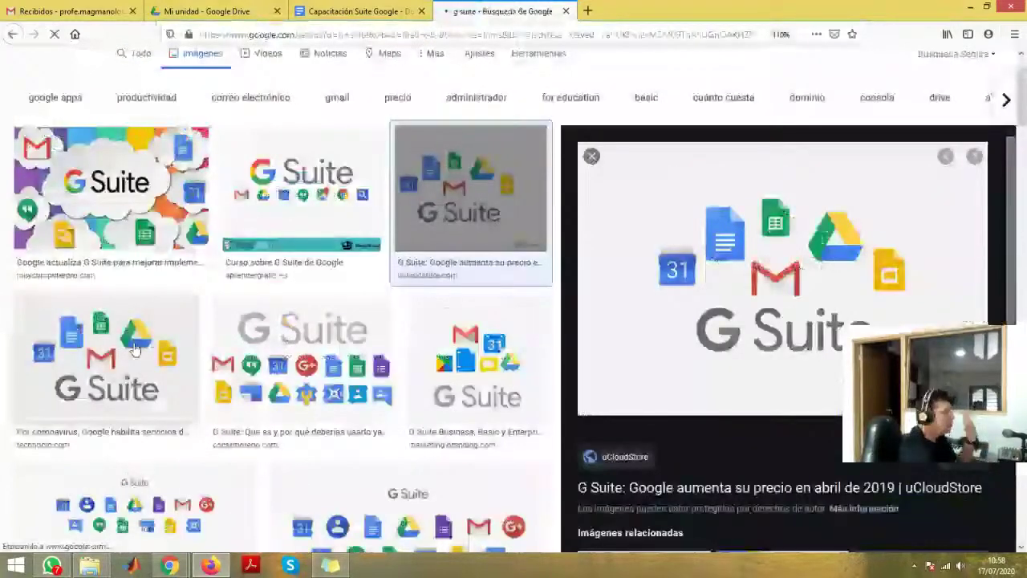
{"action": "right_click", "coordinate": [709, 202]}
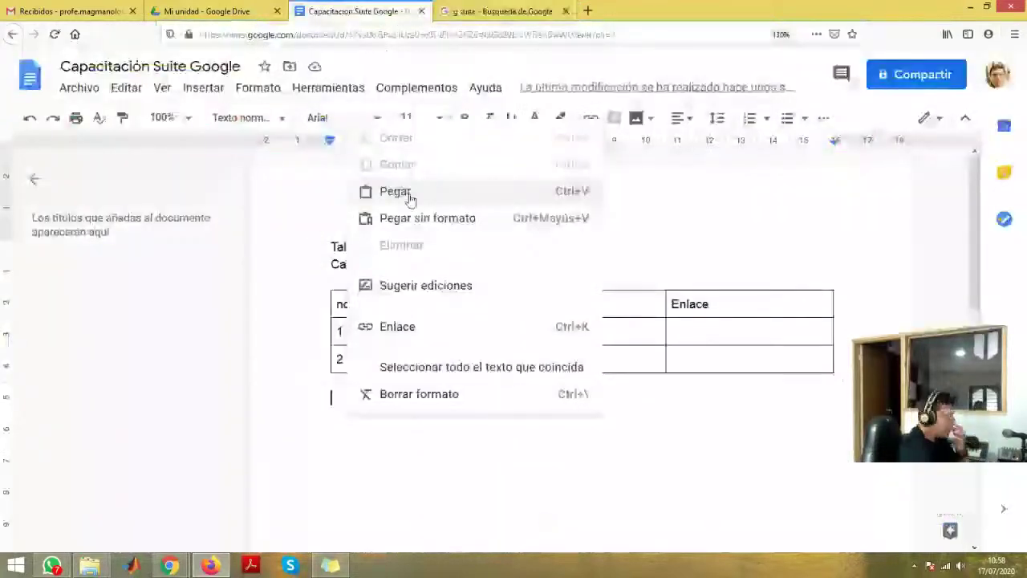
- Paste the copied G Suite image below the table
{"action": "left_click", "coordinate": [589, 412]}
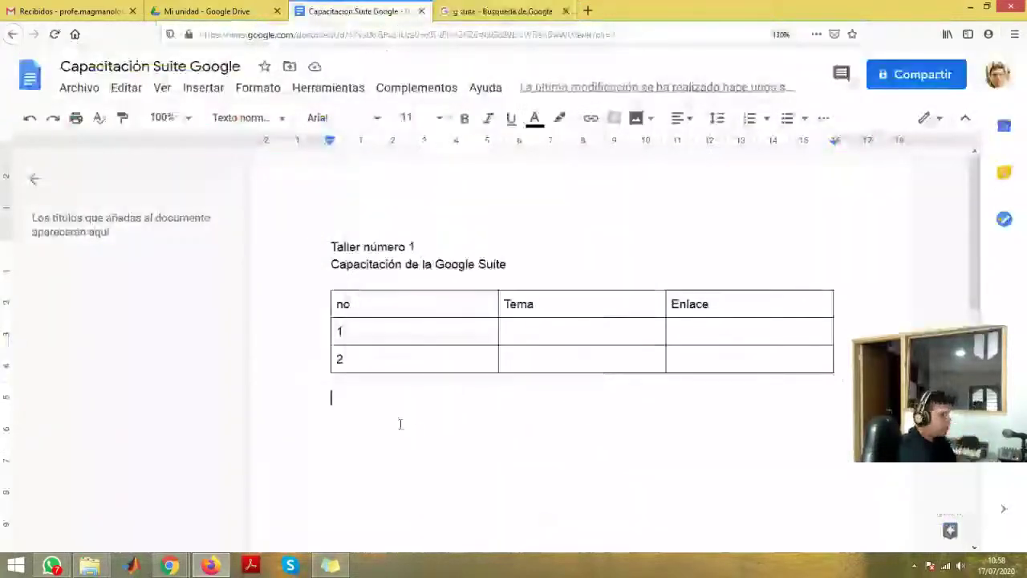
{"action": "key", "text": "ctrl+v"}
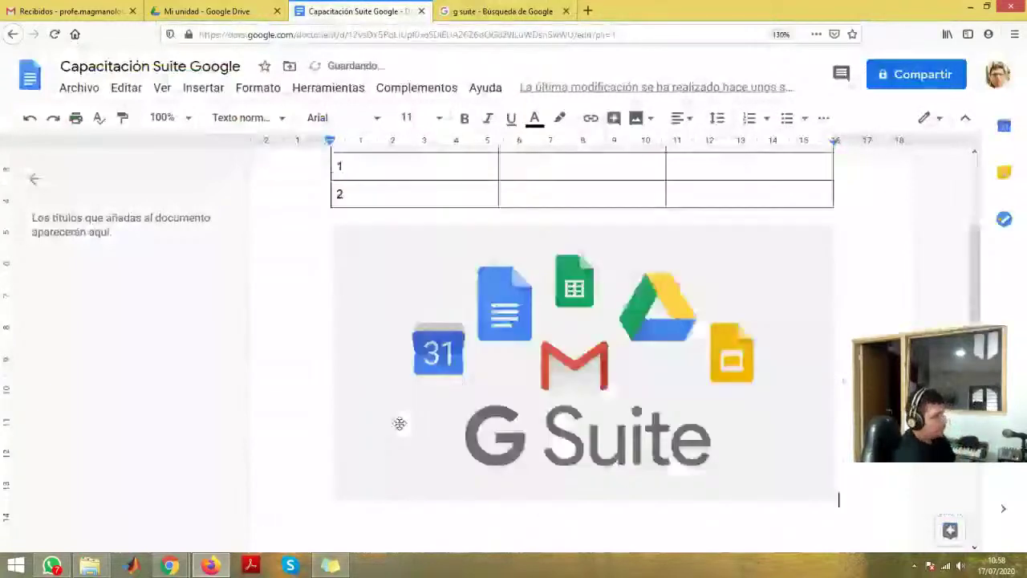
{"action": "scroll", "coordinate": [661, 434], "scroll_direction": "down", "scroll_amount": 3}
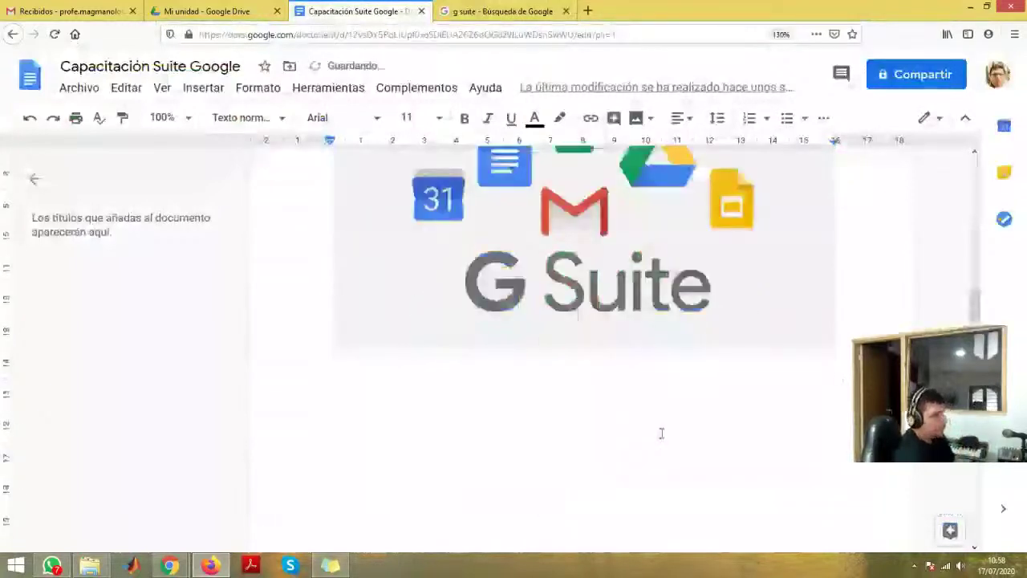
{"action": "key", "text": "ctrl+minus"}
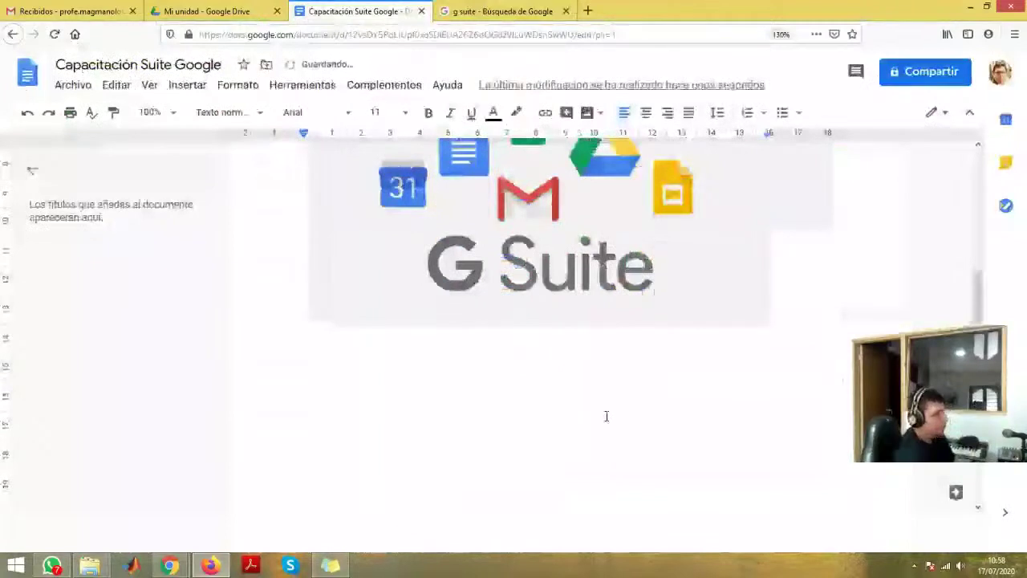
{"action": "scroll", "coordinate": [606, 416], "scroll_direction": "up", "scroll_amount": 3}
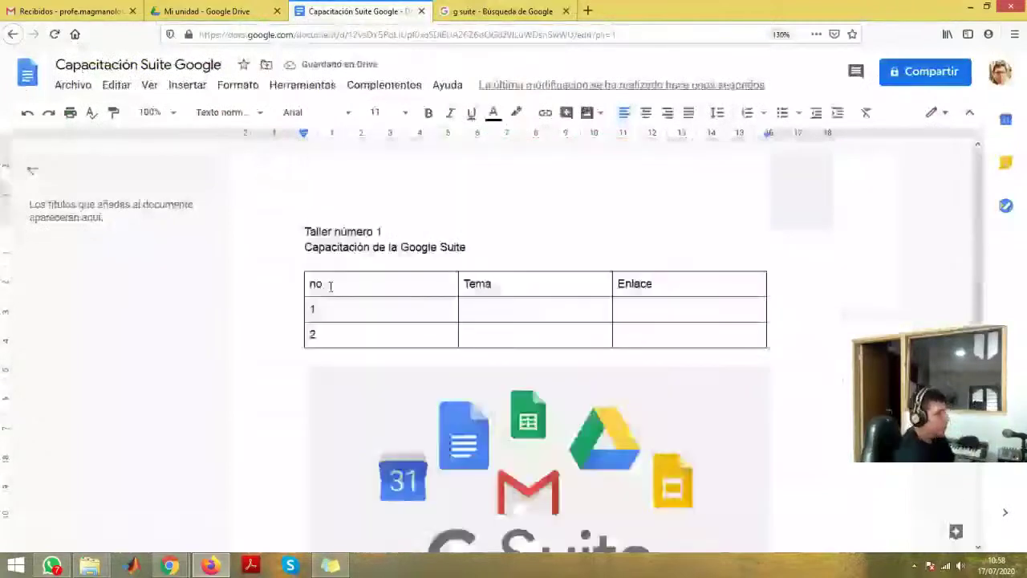
- Make the title 'Taller número 1' bold, red, centred, at font size 24
{"action": "triple_click", "coordinate": [346, 233]}
{"action": "left_click", "coordinate": [427, 114]}
{"action": "left_click", "coordinate": [495, 114]}
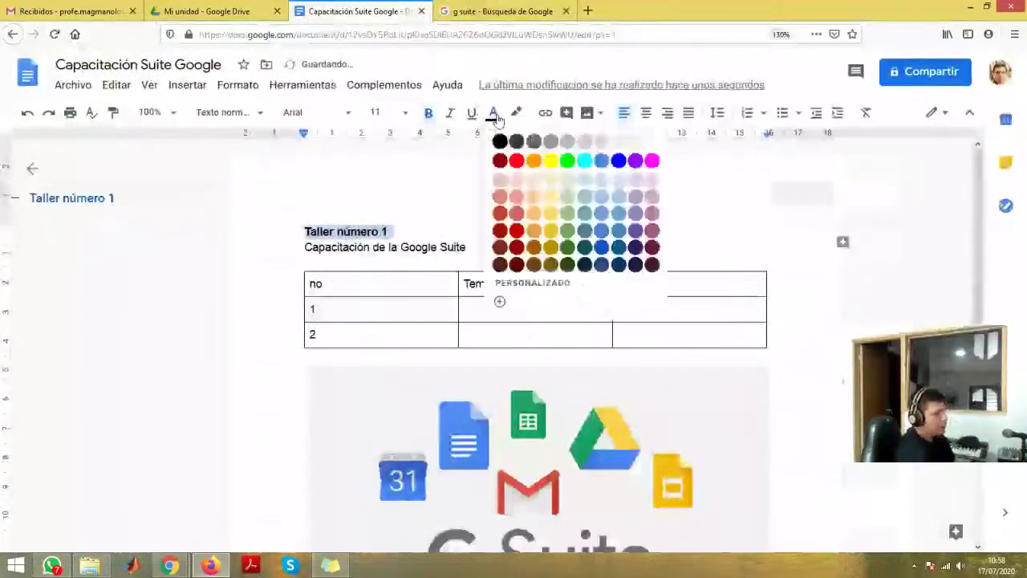
{"action": "left_click", "coordinate": [516, 160]}
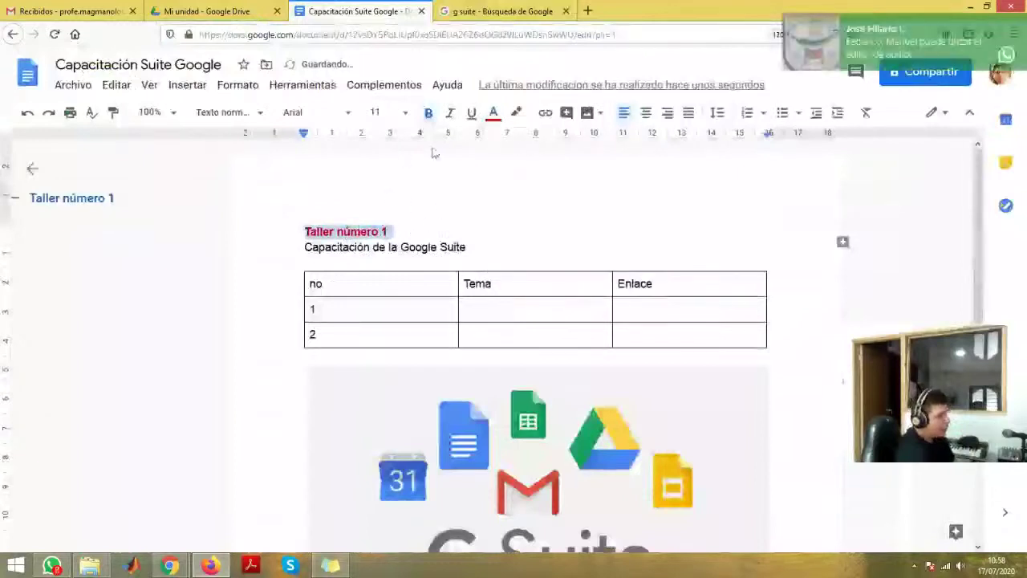
{"action": "left_click", "coordinate": [647, 114]}
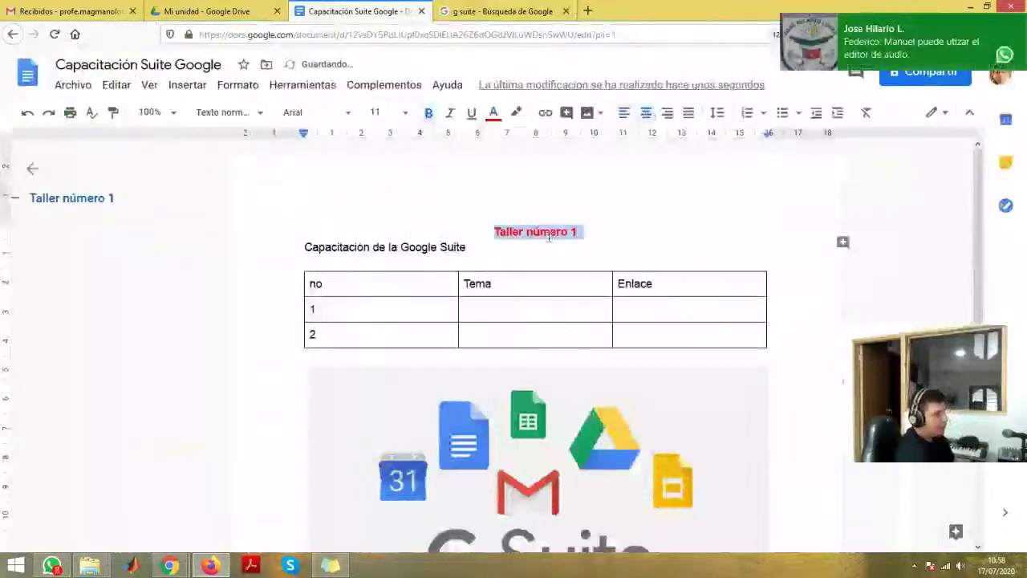
{"action": "left_click", "coordinate": [405, 114]}
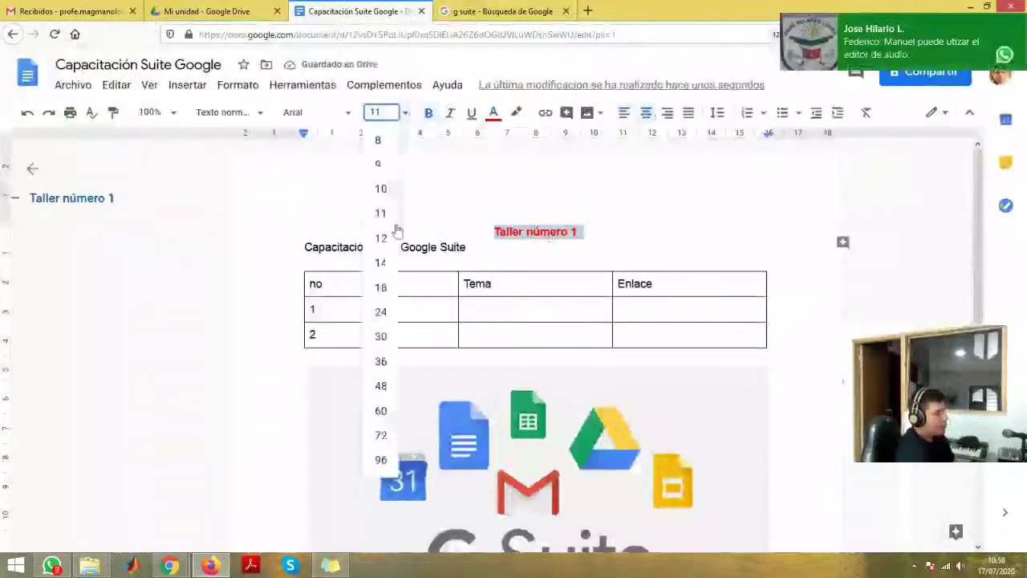
{"action": "left_click", "coordinate": [380, 312]}
{"action": "left_click", "coordinate": [487, 242]}
{"action": "scroll", "coordinate": [721, 264], "scroll_direction": "down", "scroll_amount": 1}
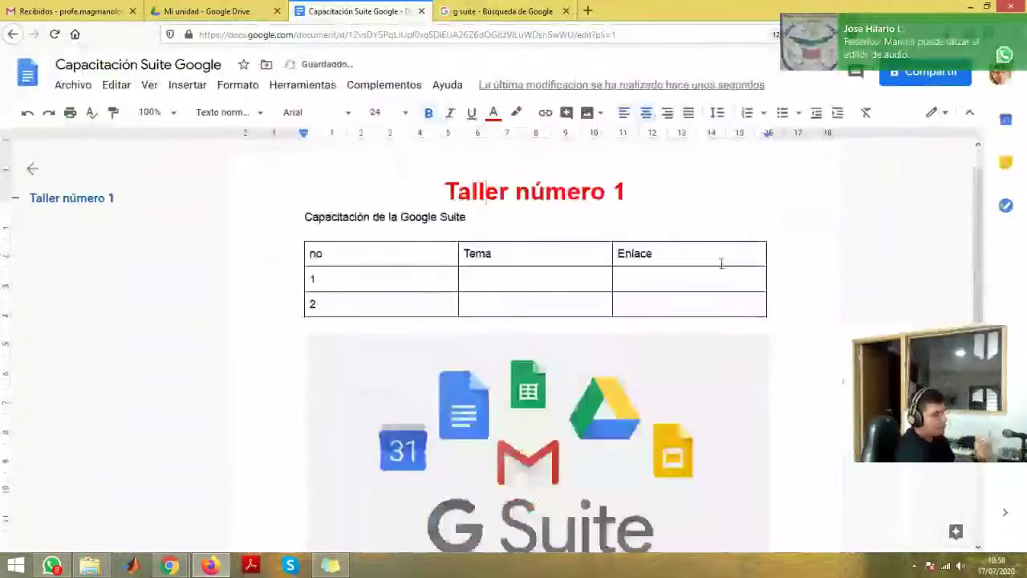
{"action": "scroll", "coordinate": [332, 232], "scroll_direction": "up", "scroll_amount": 1}
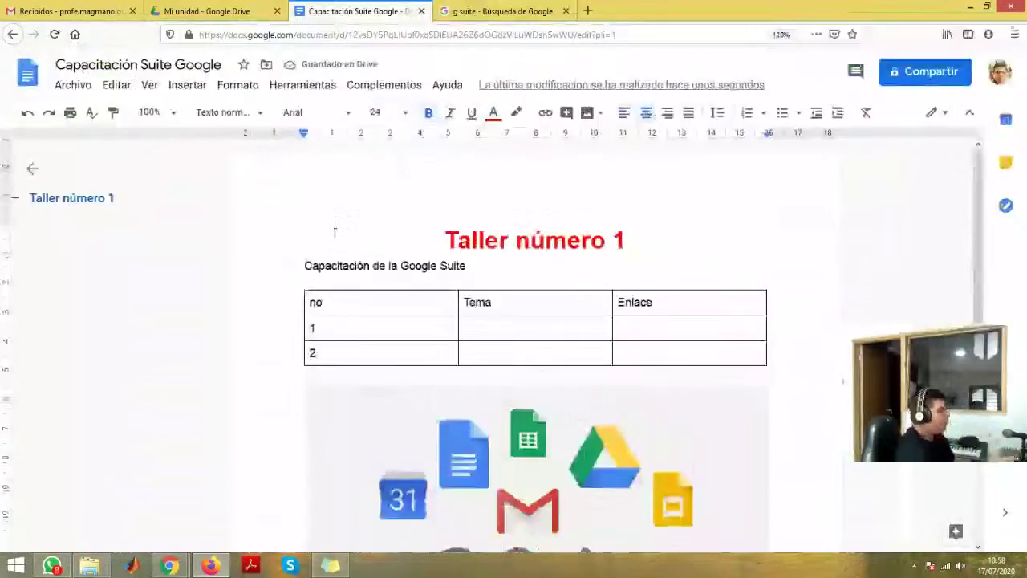
- Close the Docs and image search tabs, then briefly reopen and close Capacitación Suite Google
{"action": "left_click", "coordinate": [422, 11]}
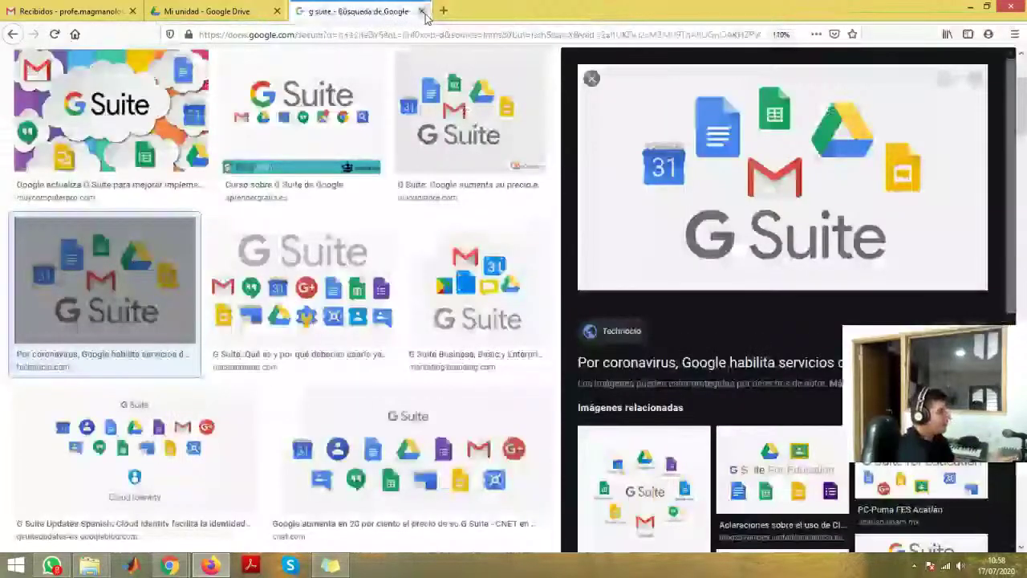
{"action": "left_click", "coordinate": [422, 11]}
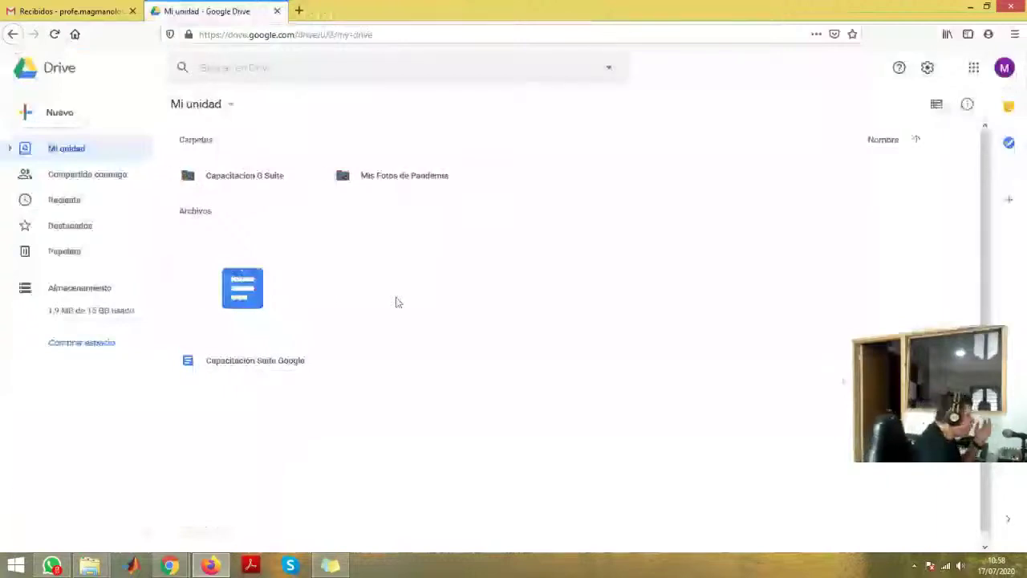
{"action": "double_click", "coordinate": [264, 303]}
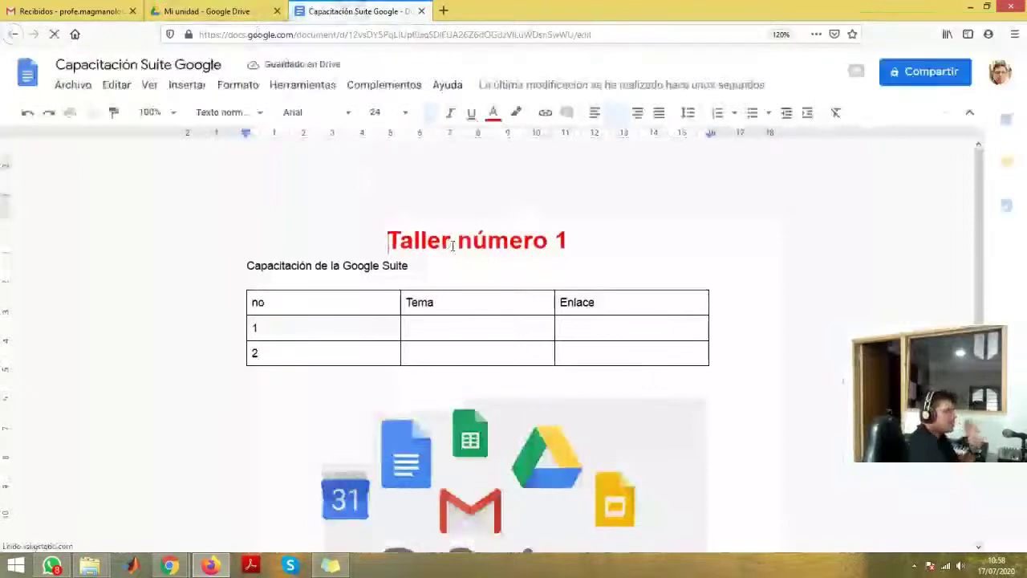
{"action": "left_click", "coordinate": [422, 11]}
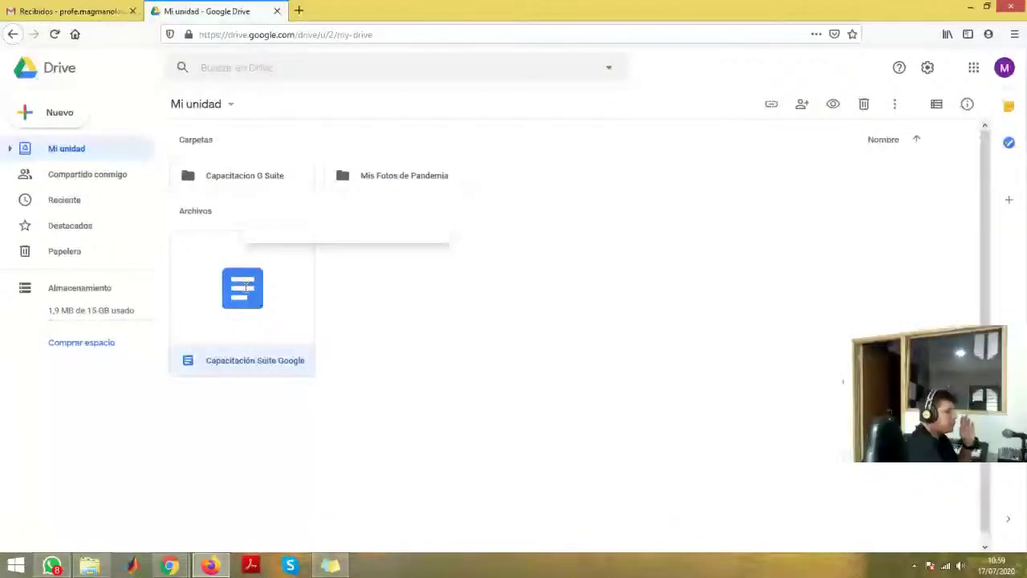
- Make Capacitación Suite Google viewable by anyone with the link and copy that link
{"action": "key", "text": "."}
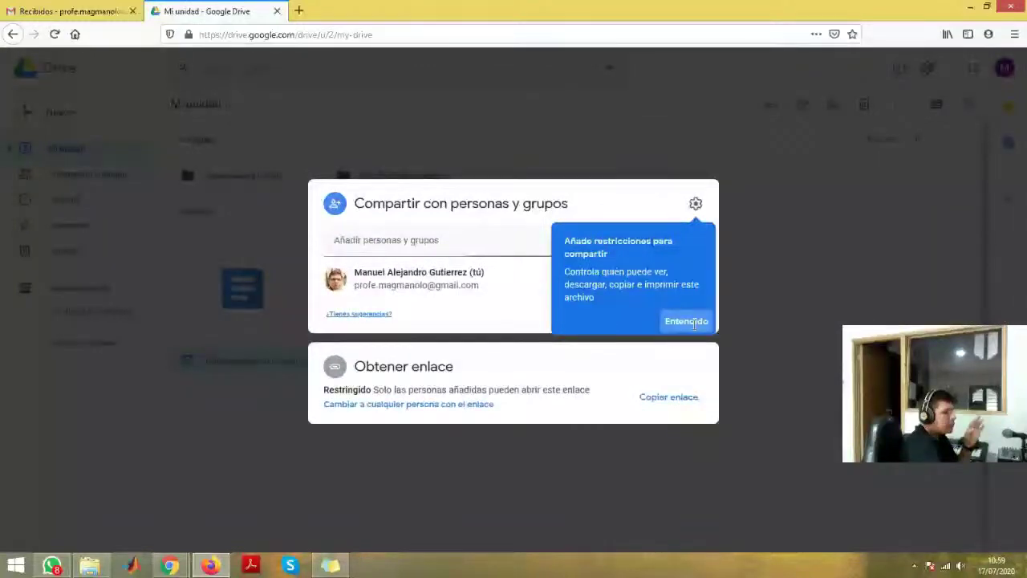
{"action": "left_click", "coordinate": [694, 322]}
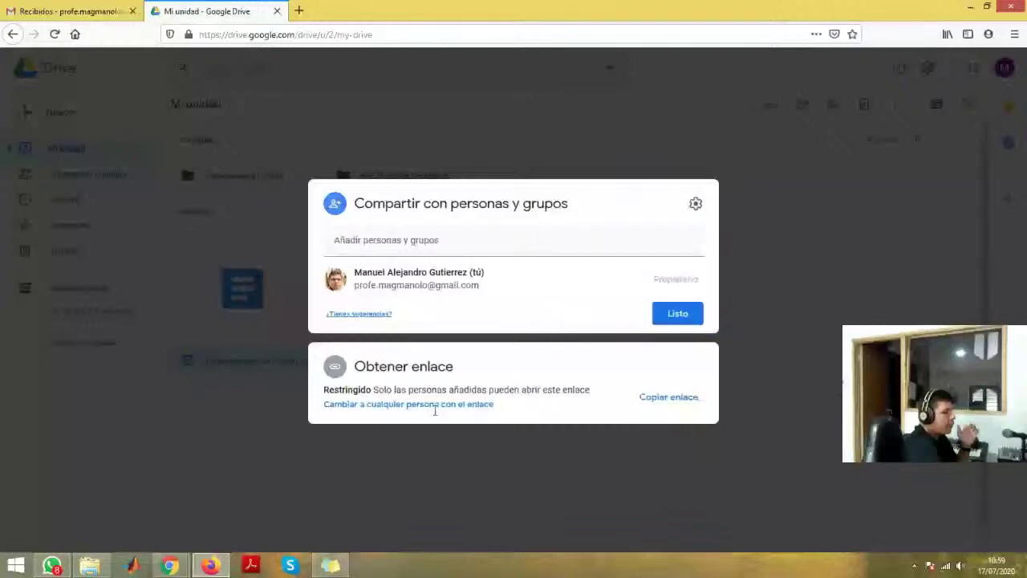
{"action": "left_click", "coordinate": [435, 408]}
{"action": "left_click", "coordinate": [674, 357]}
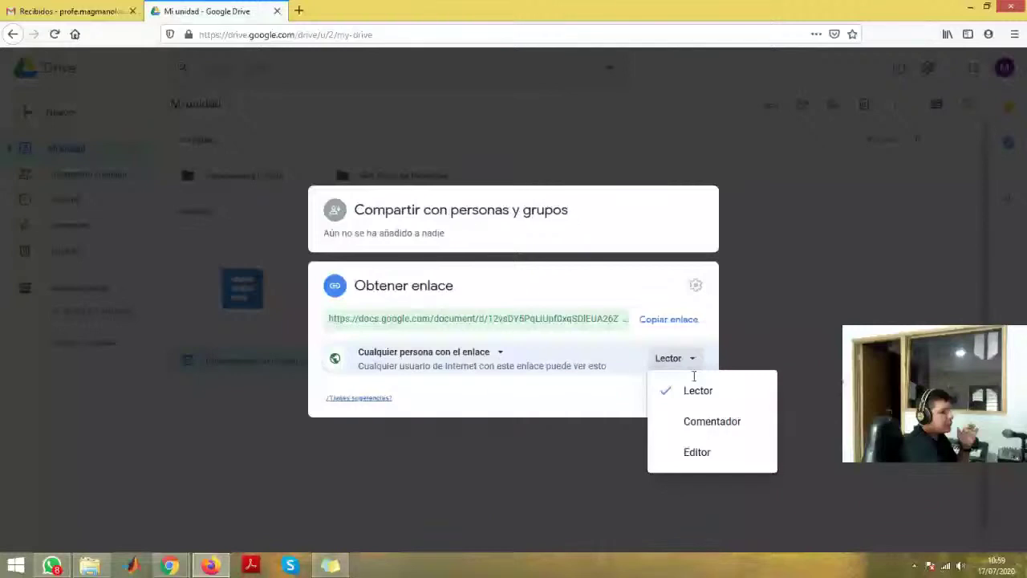
{"action": "left_click", "coordinate": [696, 392]}
{"action": "left_click", "coordinate": [696, 404]}
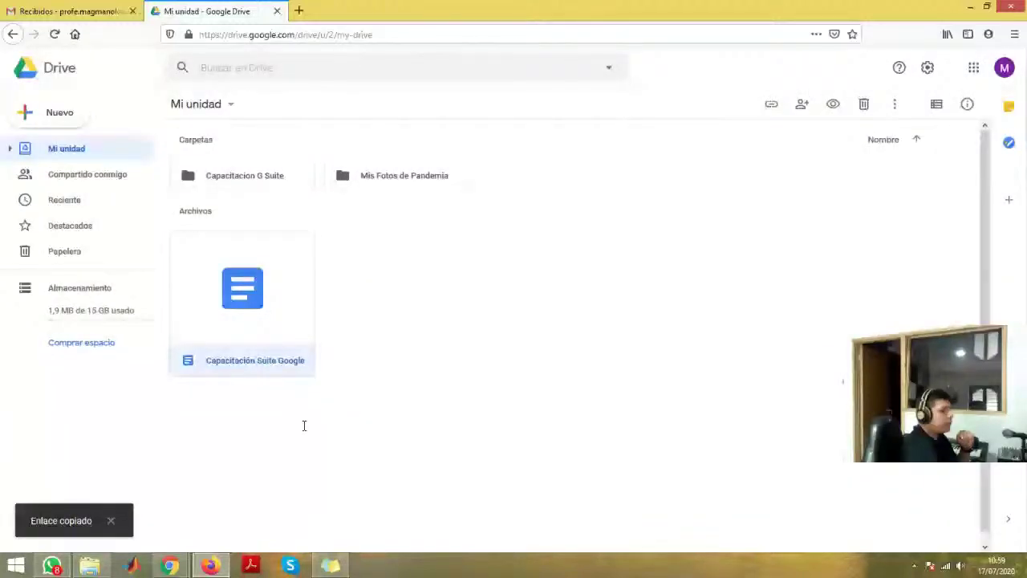
{"action": "key", "text": "alt+Tab"}
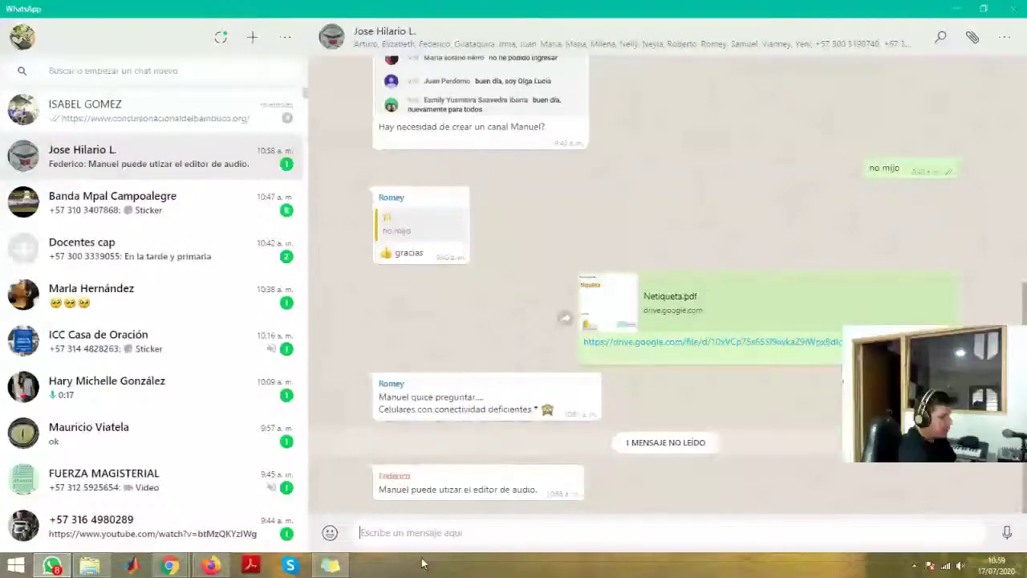
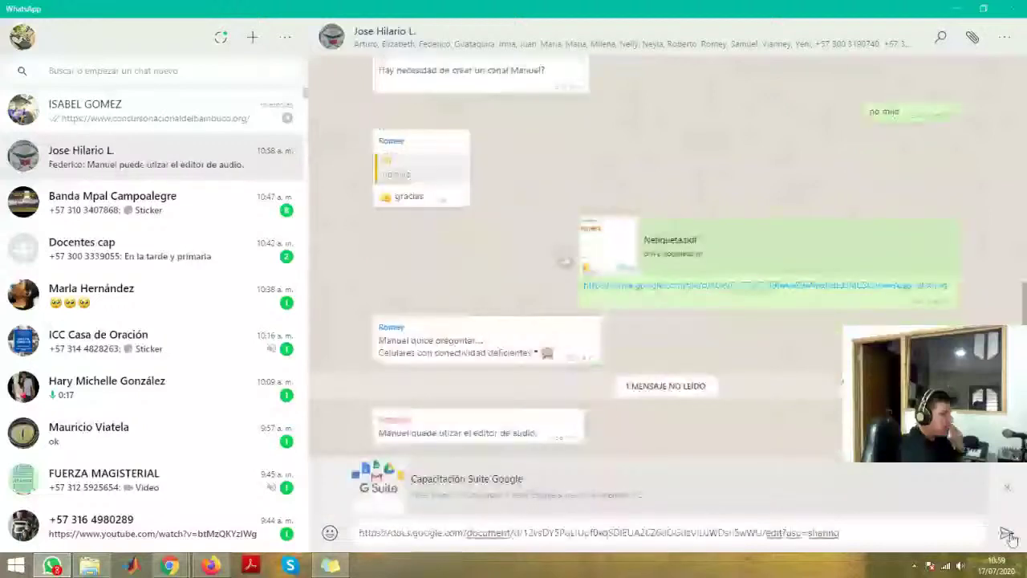
- Paste and send the document link in the open group chat and in Docentes cap
{"action": "left_click", "coordinate": [1008, 534]}
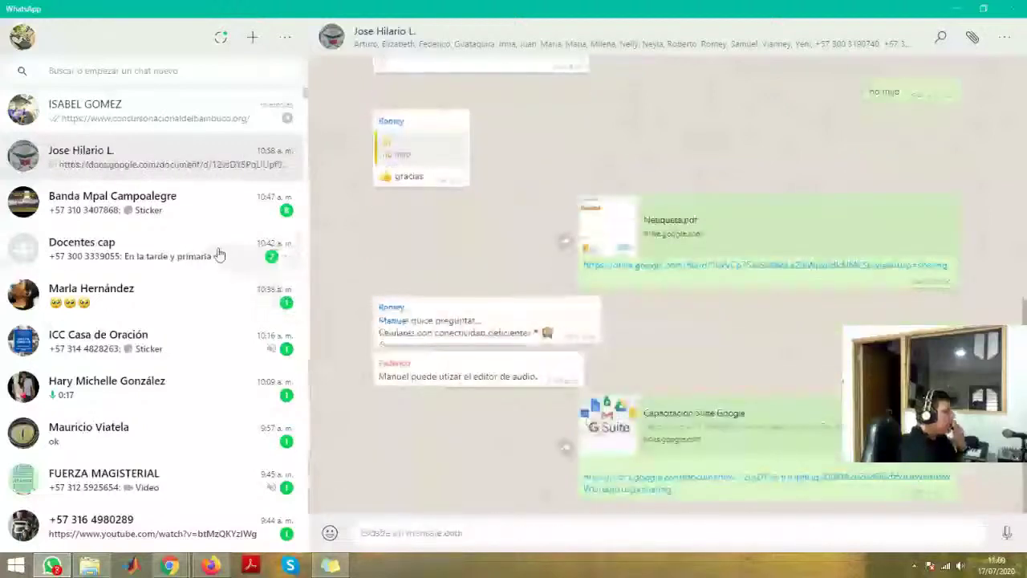
{"action": "left_click", "coordinate": [167, 255]}
{"action": "left_click", "coordinate": [681, 543]}
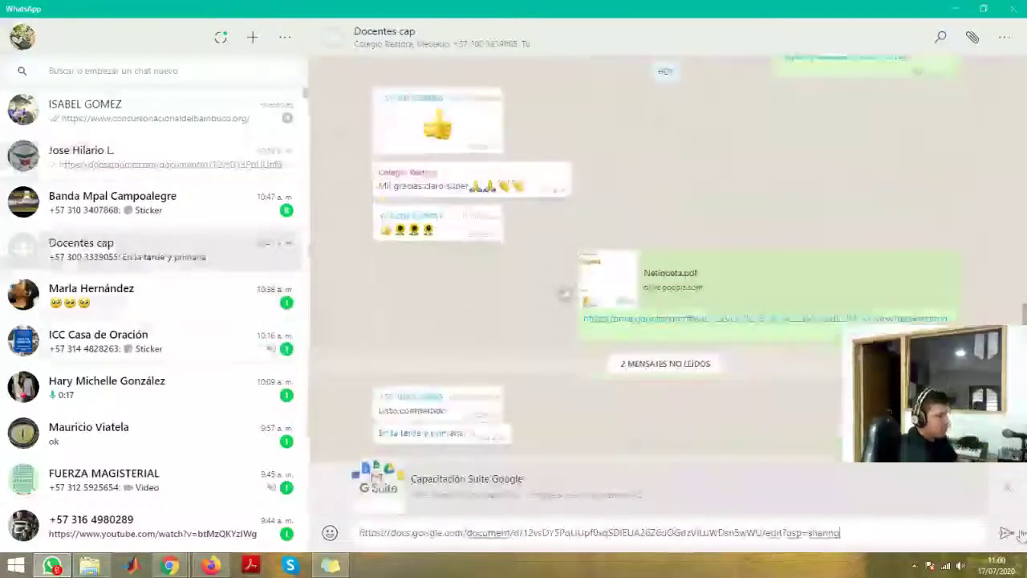
{"action": "left_click", "coordinate": [1007, 534]}
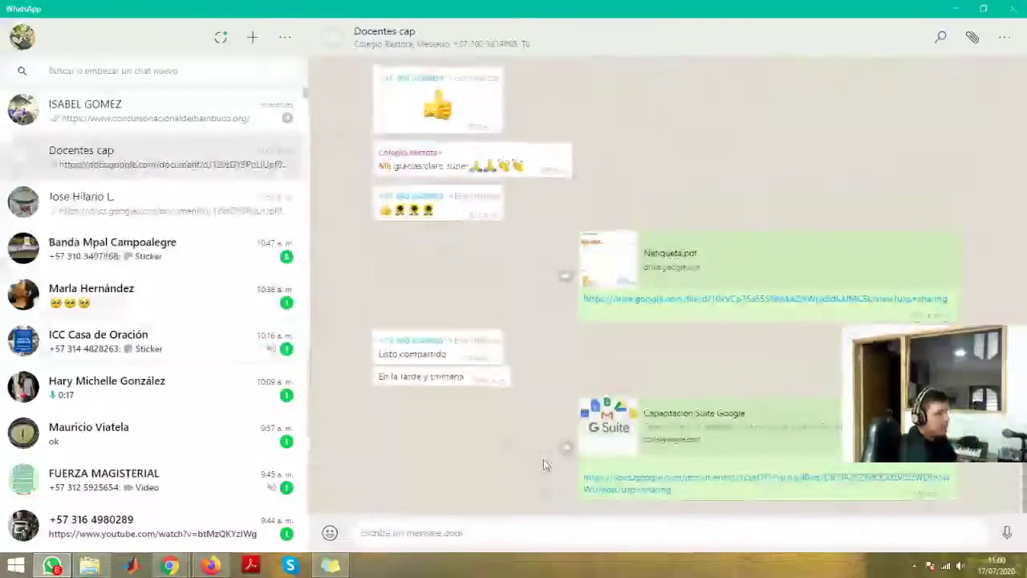
{"action": "key", "text": "alt+Tab"}
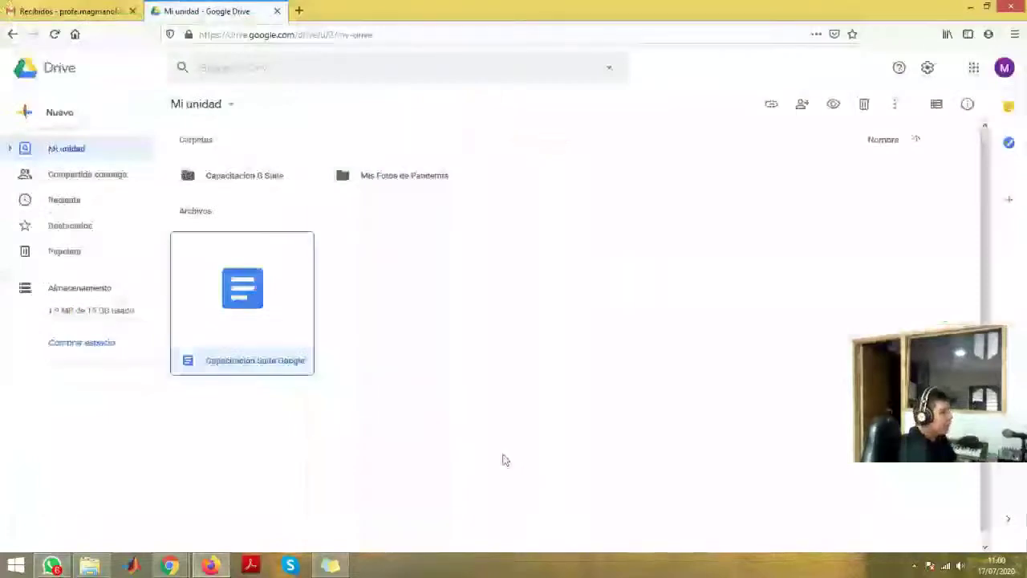
- Reopen the Capacitación Suite Google document from Drive and close it again
{"action": "key", "text": "alt+Tab"}
{"action": "key", "text": "alt+Tab"}
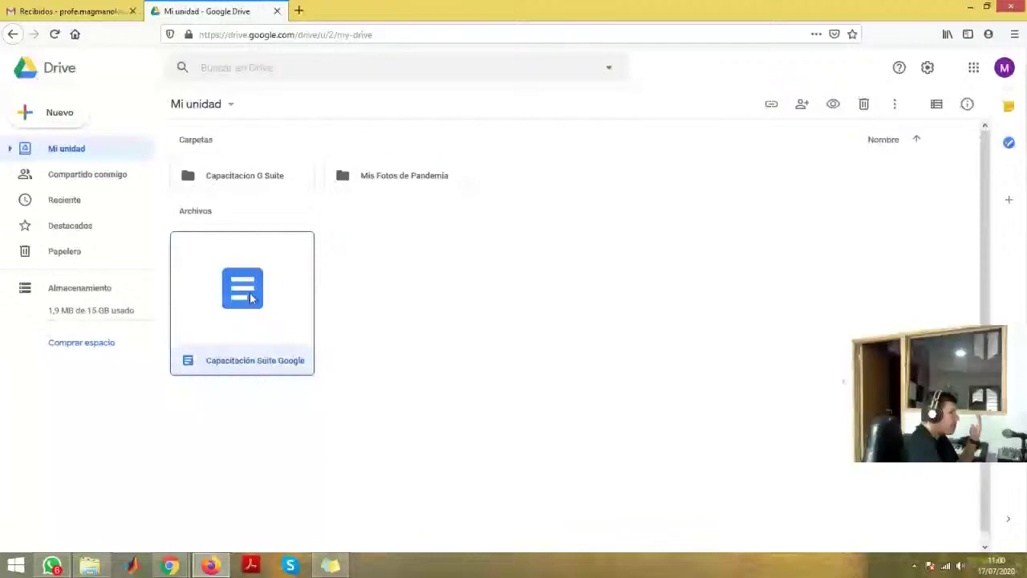
{"action": "double_click", "coordinate": [250, 296]}
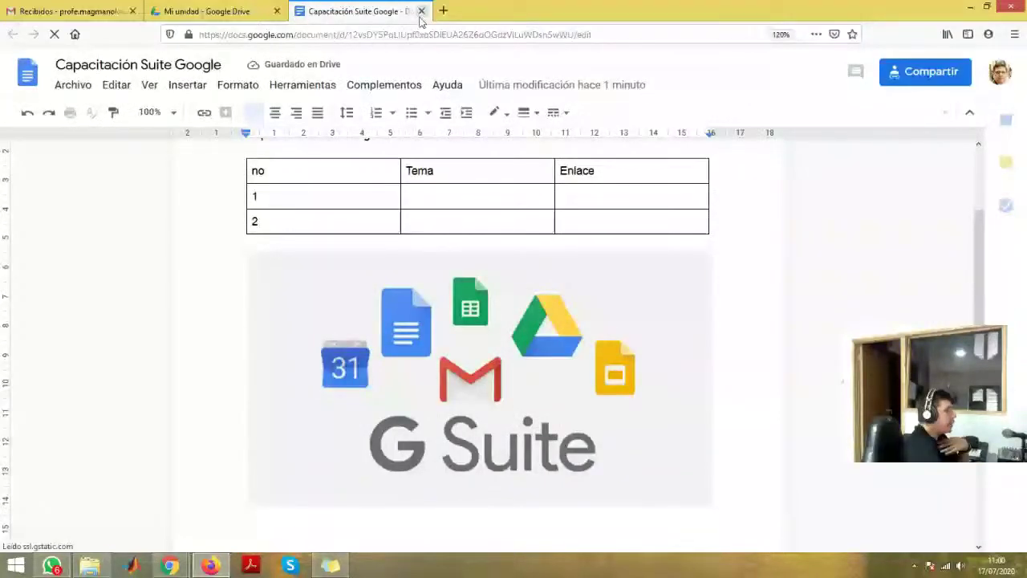
{"action": "left_click", "coordinate": [420, 11]}
- Review the file's details via Ver detalles, then close the details panel
{"action": "right_click", "coordinate": [291, 329]}
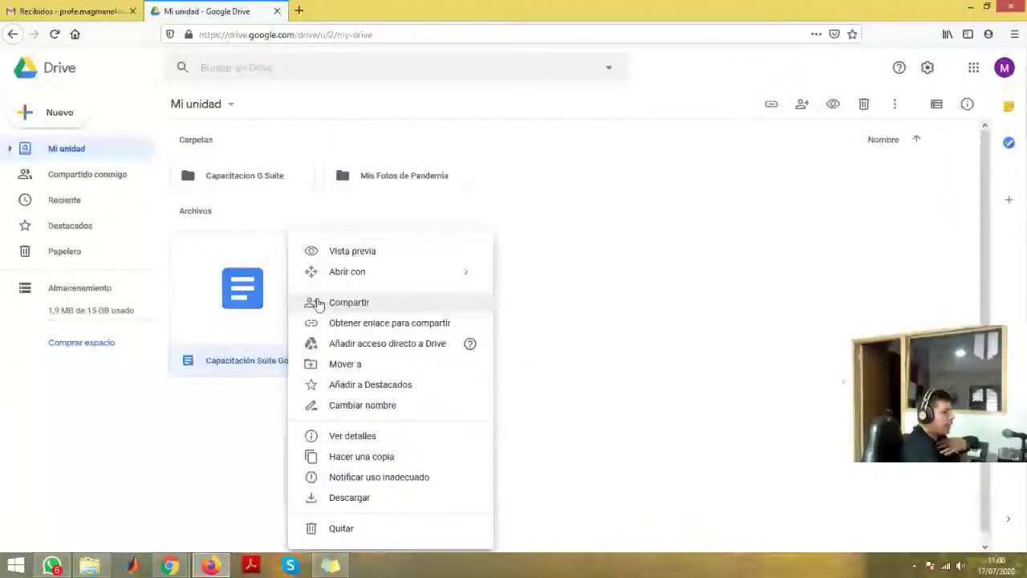
{"action": "left_click", "coordinate": [341, 436]}
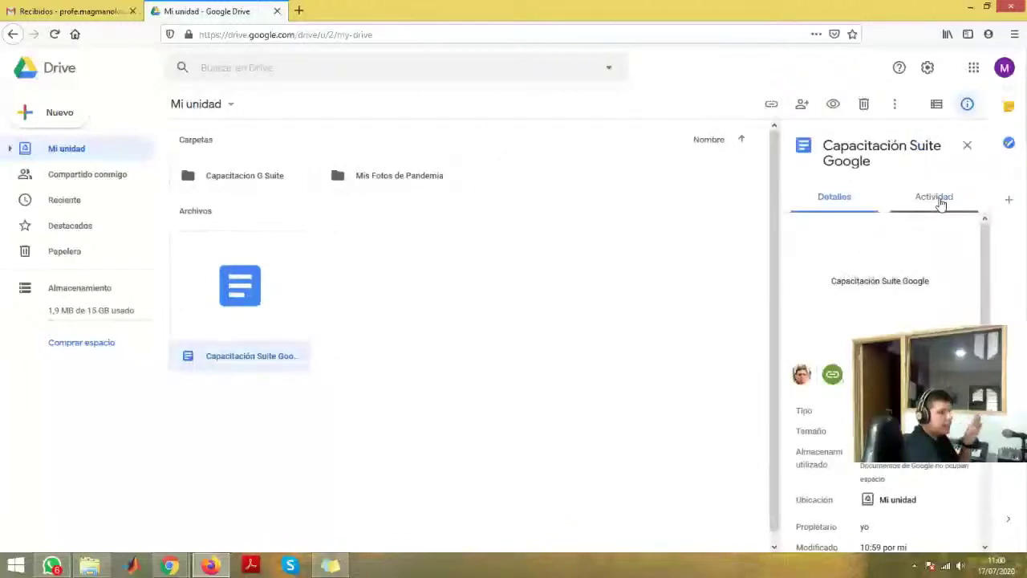
{"action": "scroll", "coordinate": [806, 410], "scroll_direction": "down", "scroll_amount": 3}
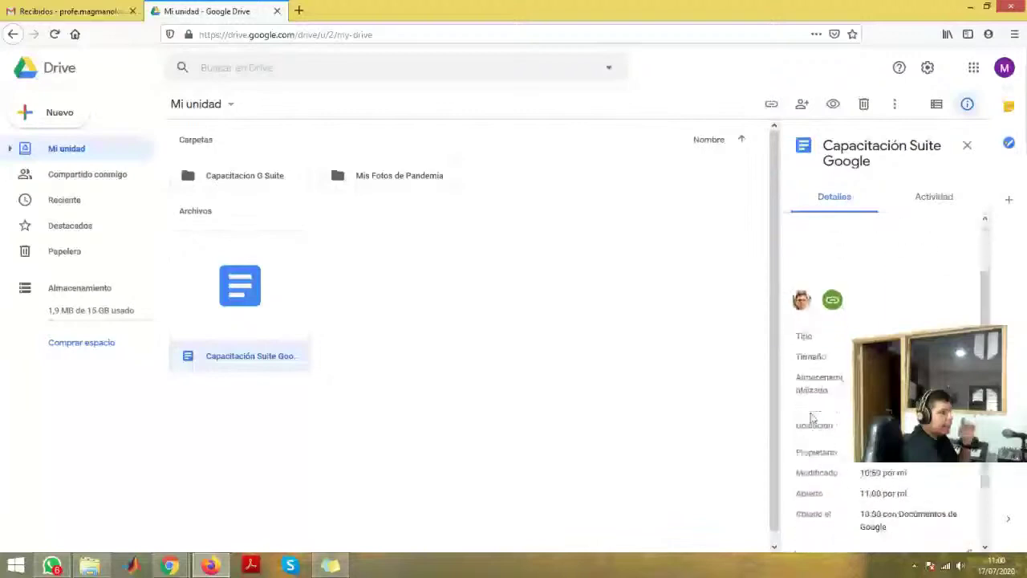
{"action": "scroll", "coordinate": [811, 413], "scroll_direction": "down", "scroll_amount": 1}
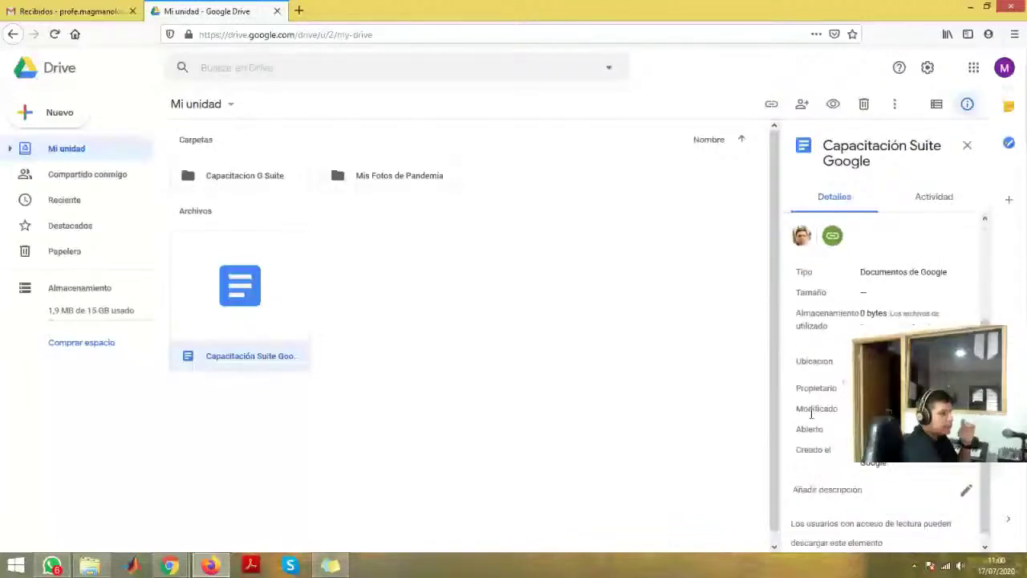
{"action": "key", "text": "Escape"}
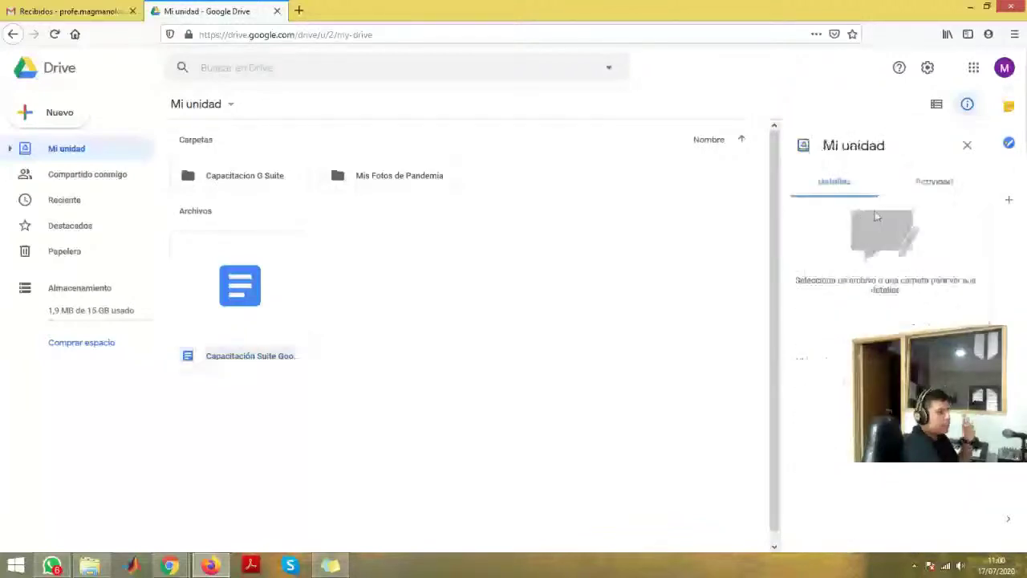
{"action": "left_click", "coordinate": [966, 145]}
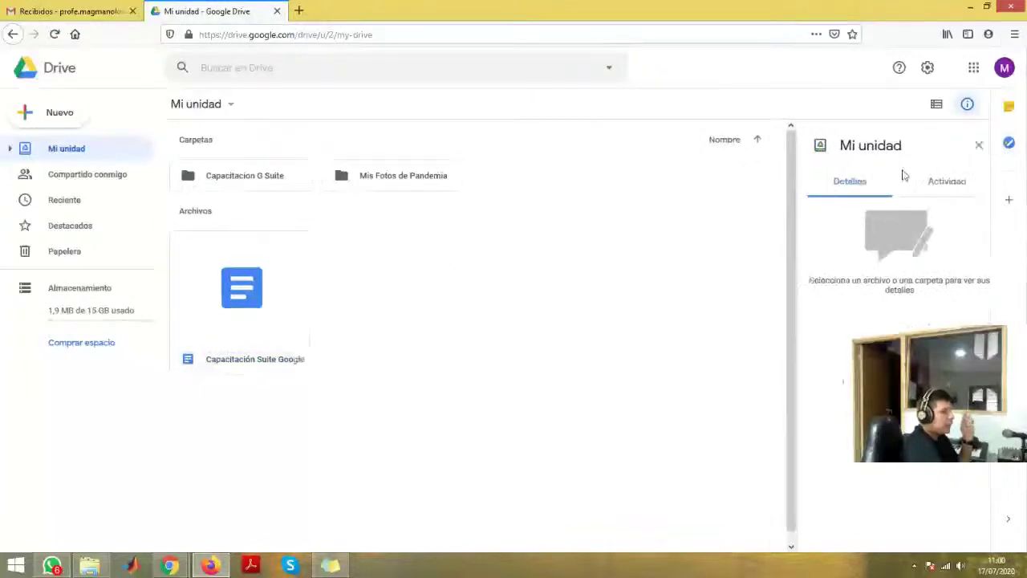
- Create a new blank Google Form from My Drive via Más > Formularios de Google
{"action": "right_click", "coordinate": [380, 296]}
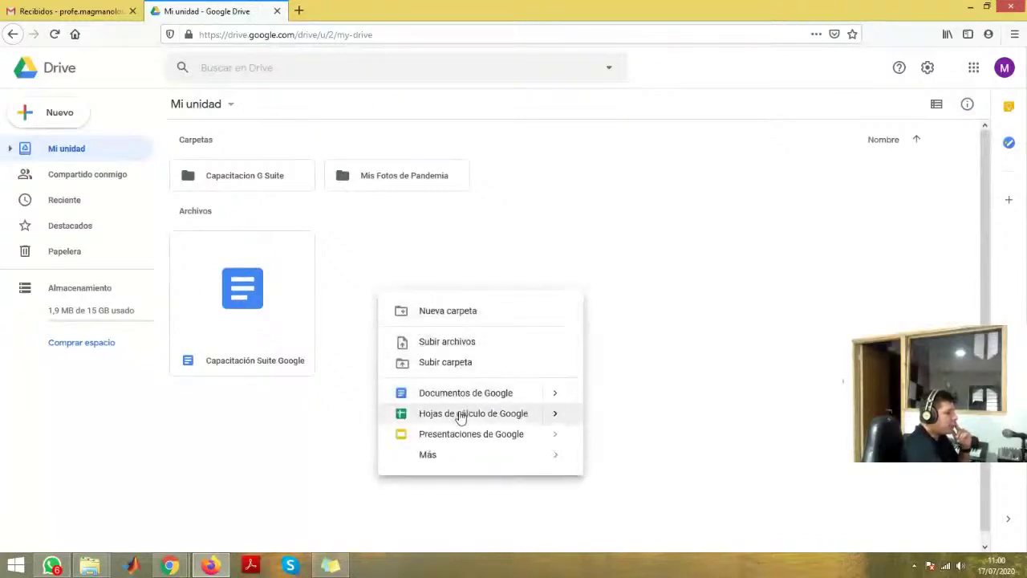
{"action": "mouse_move", "coordinate": [454, 455]}
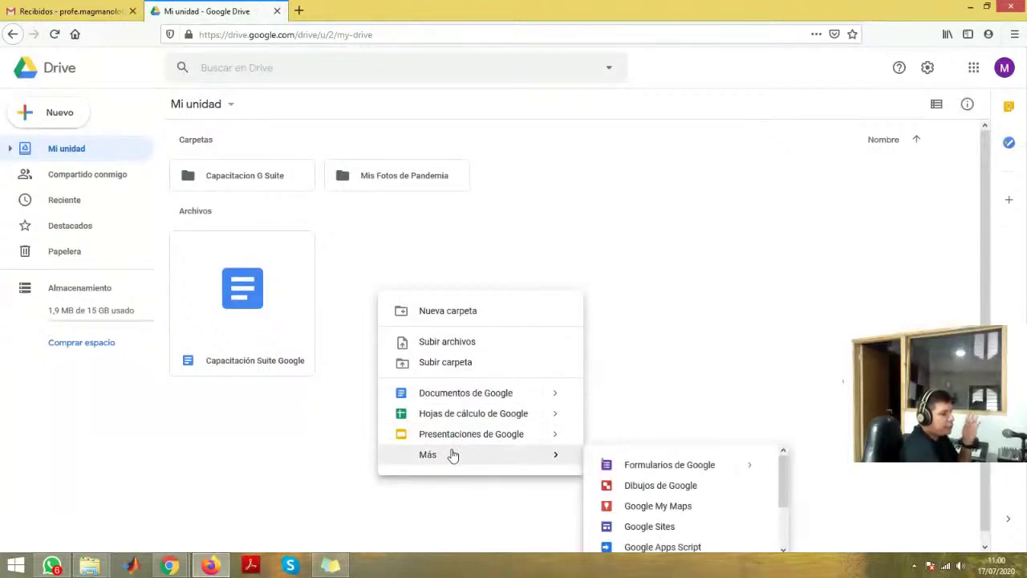
{"action": "left_click", "coordinate": [639, 473]}
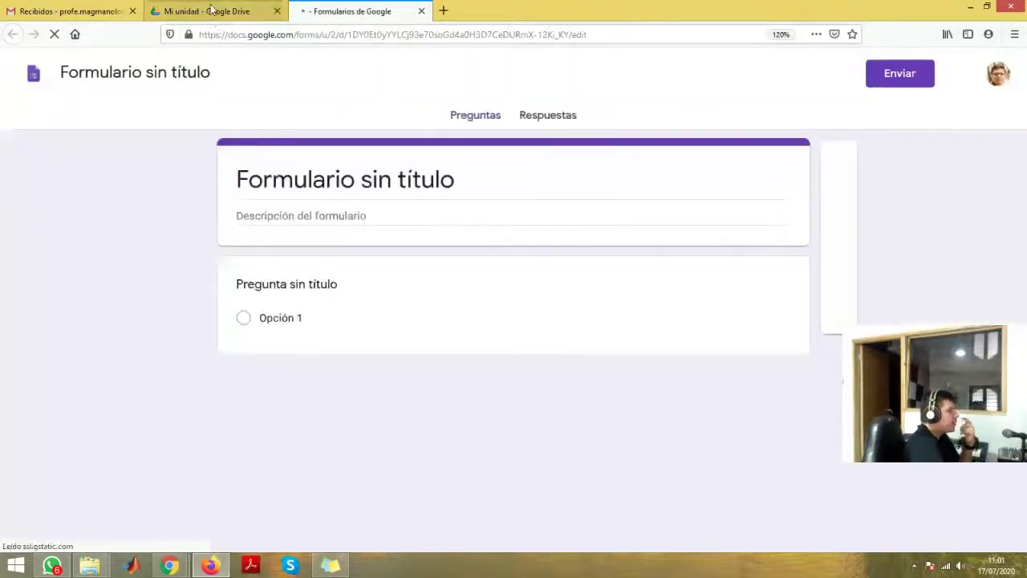
{"action": "left_click", "coordinate": [211, 10]}
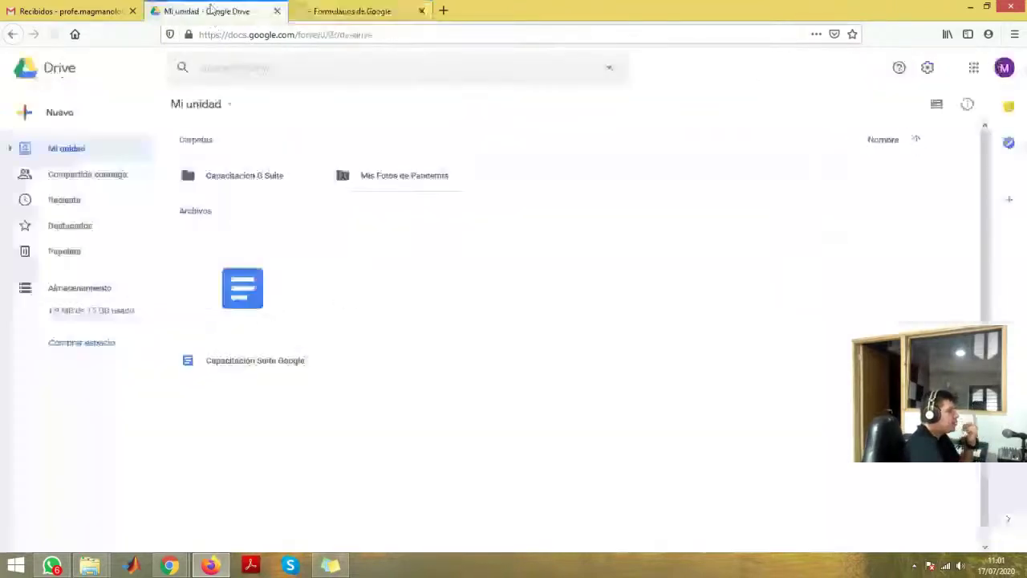
{"action": "key", "text": "ctrl+Tab"}
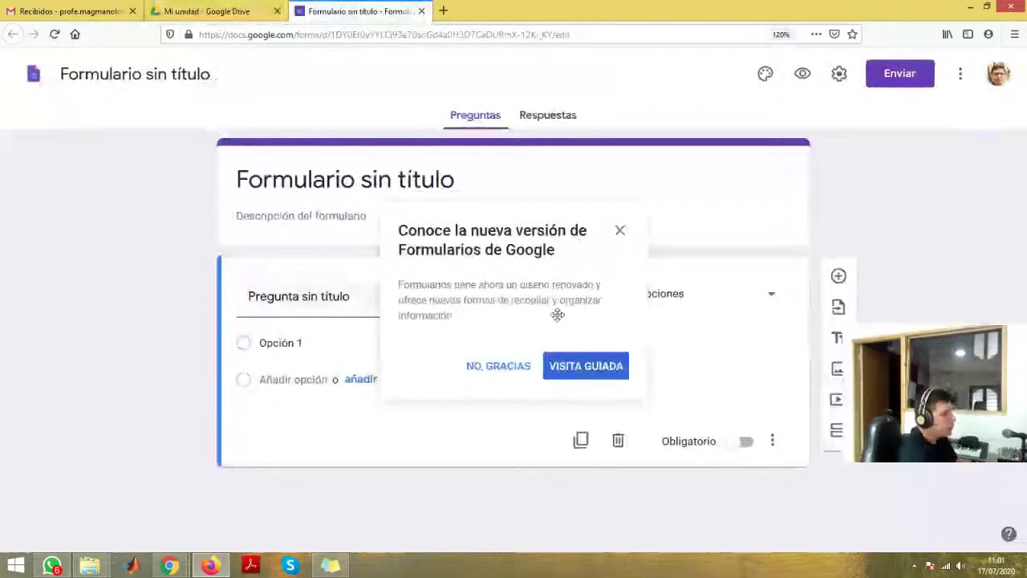
- Dismiss the intro popup and rename the form to 'Encuesta G-Suite'
{"action": "left_click", "coordinate": [620, 232]}
{"action": "left_click", "coordinate": [116, 81]}
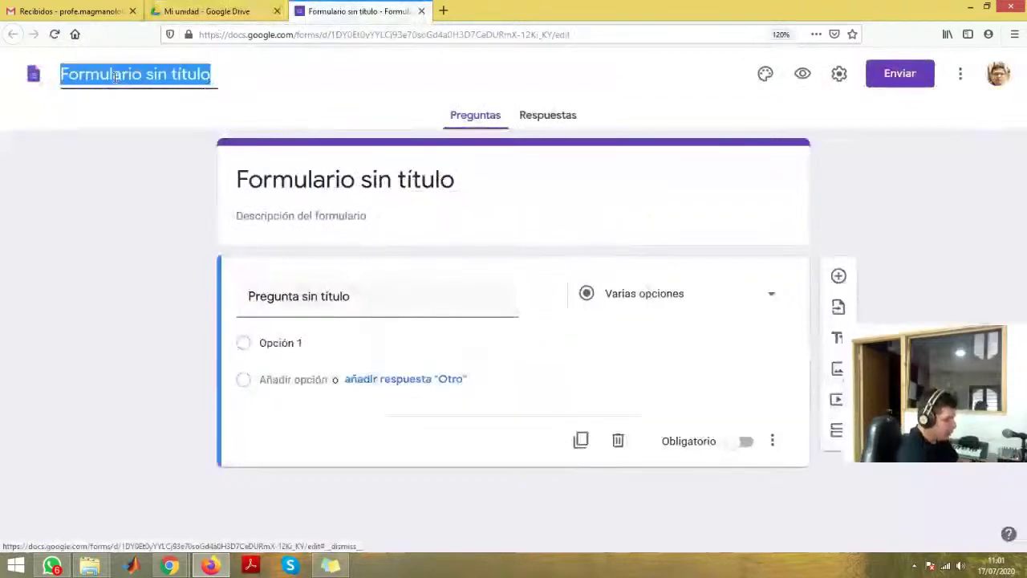
{"action": "type", "text": "Encuesta "}
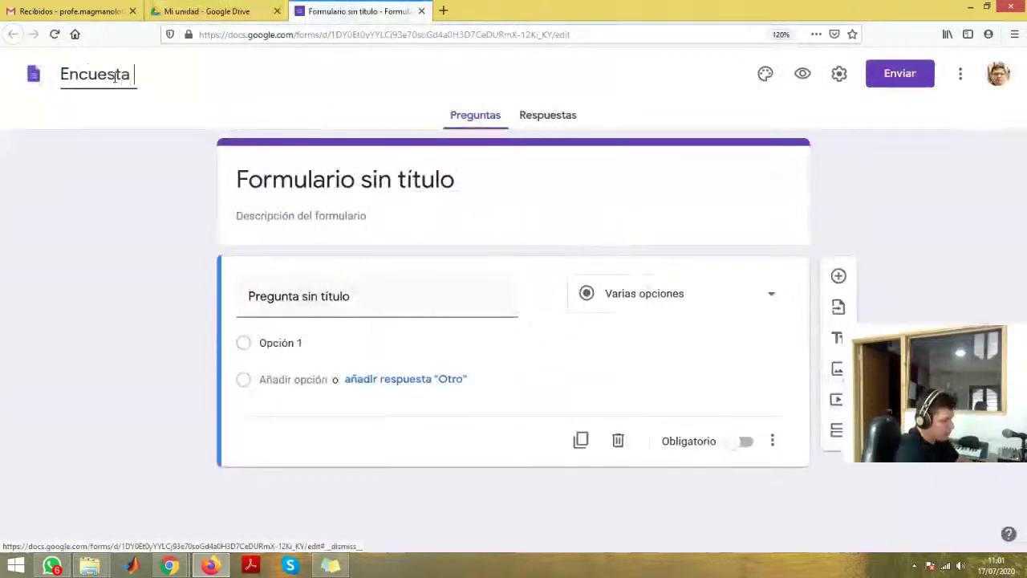
{"action": "type", "text": "G-"}
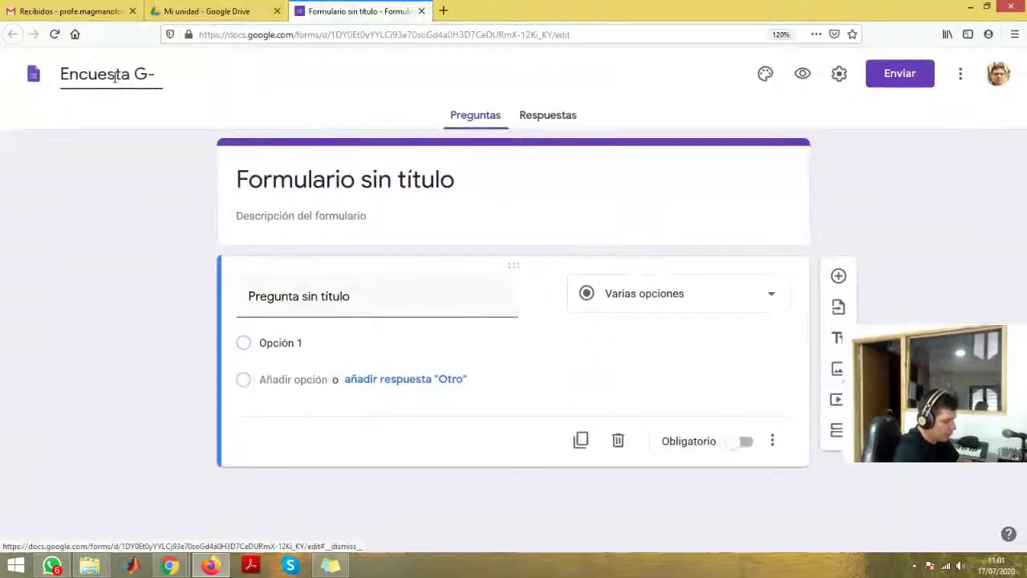
{"action": "type", "text": "Suite"}
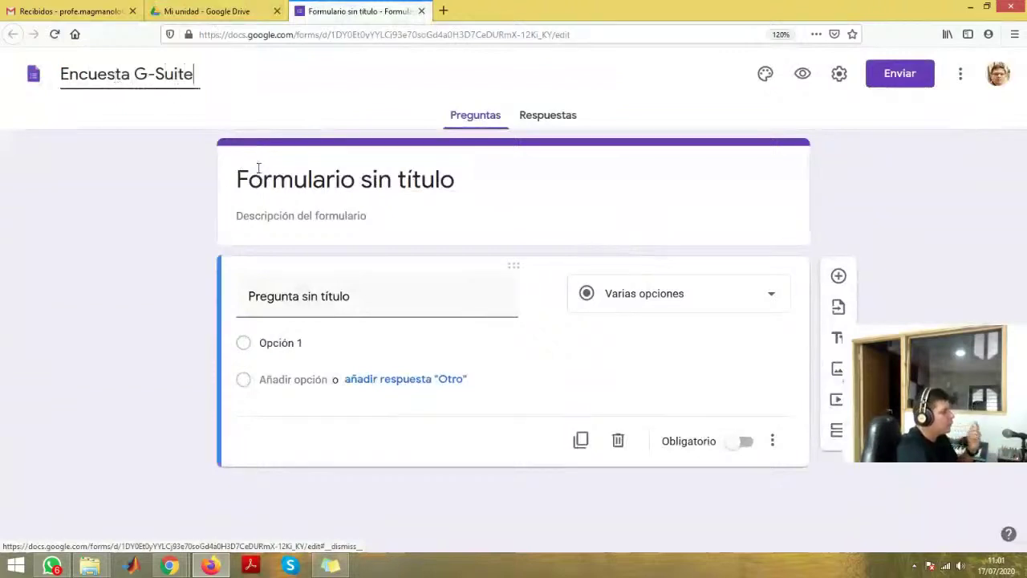
{"action": "left_click", "coordinate": [291, 181]}
{"action": "key", "text": "ctrl+shift+Left"}
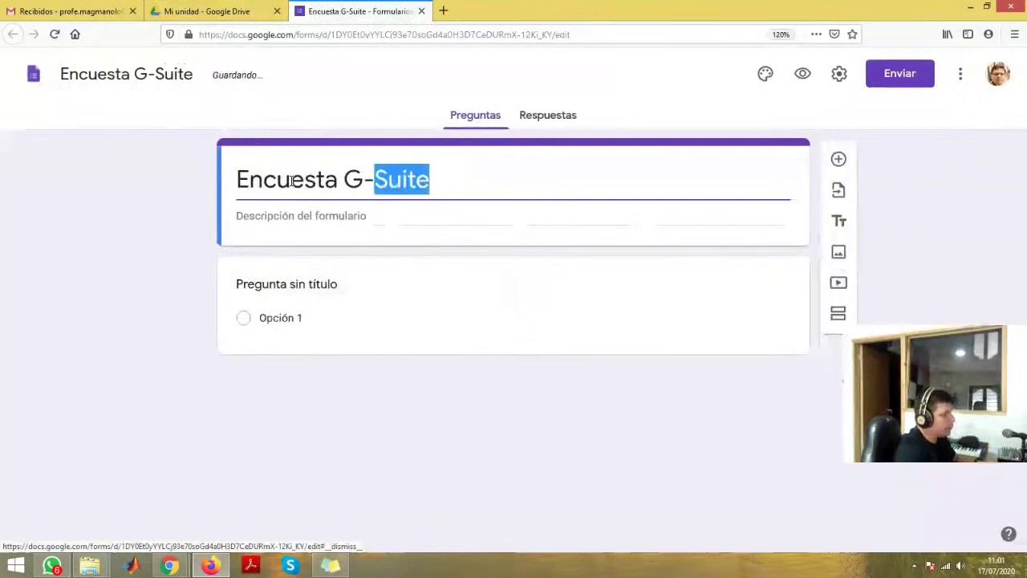
- Add the form description 'Responda las siguientes preguntas'
{"action": "left_click", "coordinate": [347, 213]}
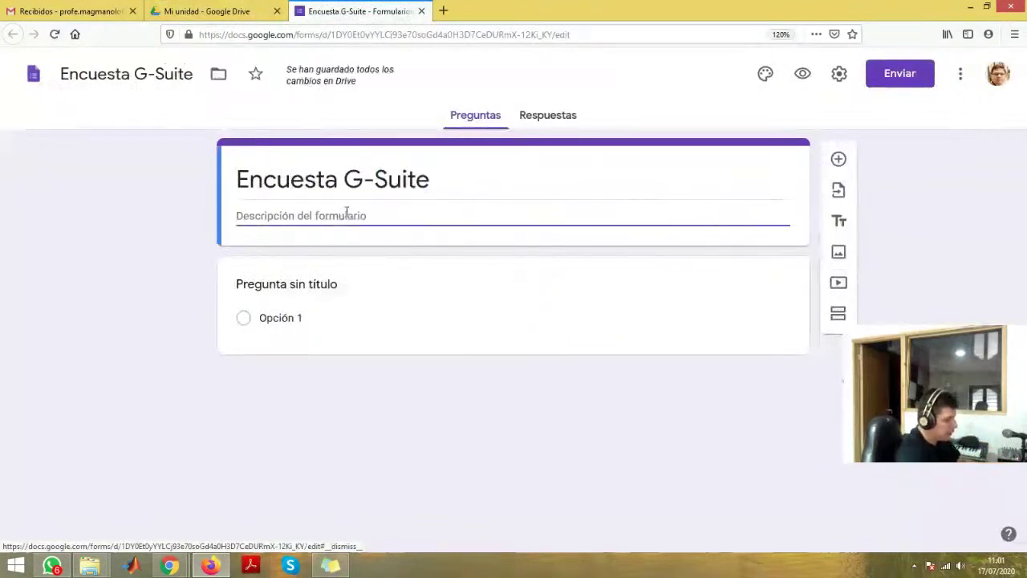
{"action": "type", "text": "Responda una p"}
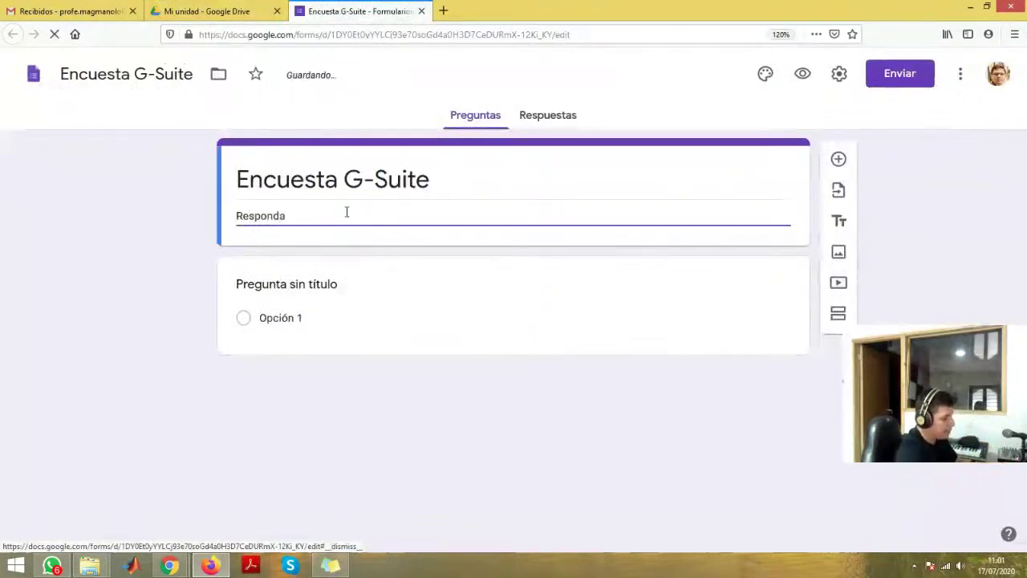
{"action": "key", "text": "BackSpace"}
{"action": "key", "text": "BackSpace"}
{"action": "key", "text": "BackSpace"}
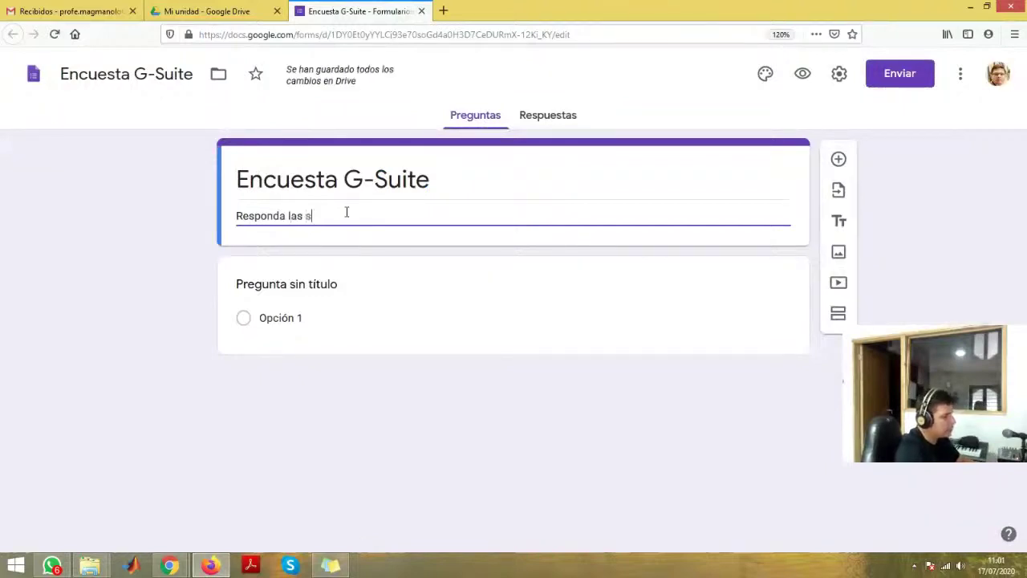
{"action": "type", "text": "ntes"}
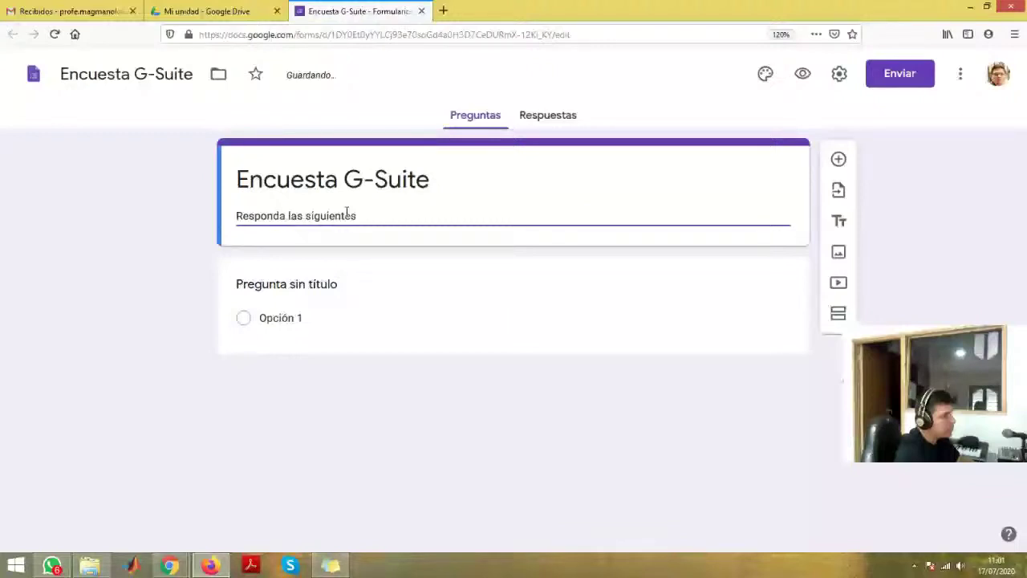
{"action": "type", "text": " preguntas"}
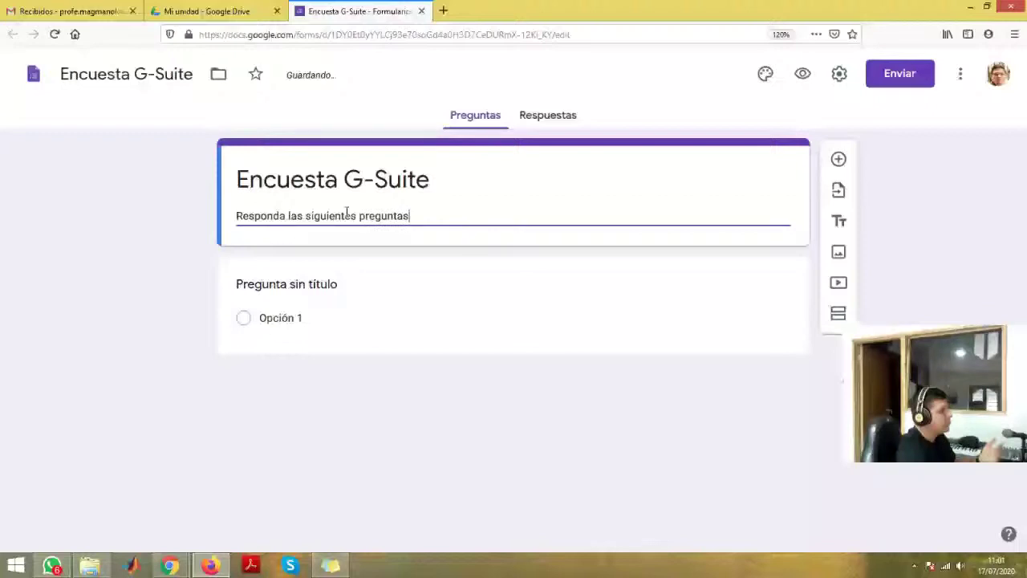
{"action": "key", "text": "Tab"}
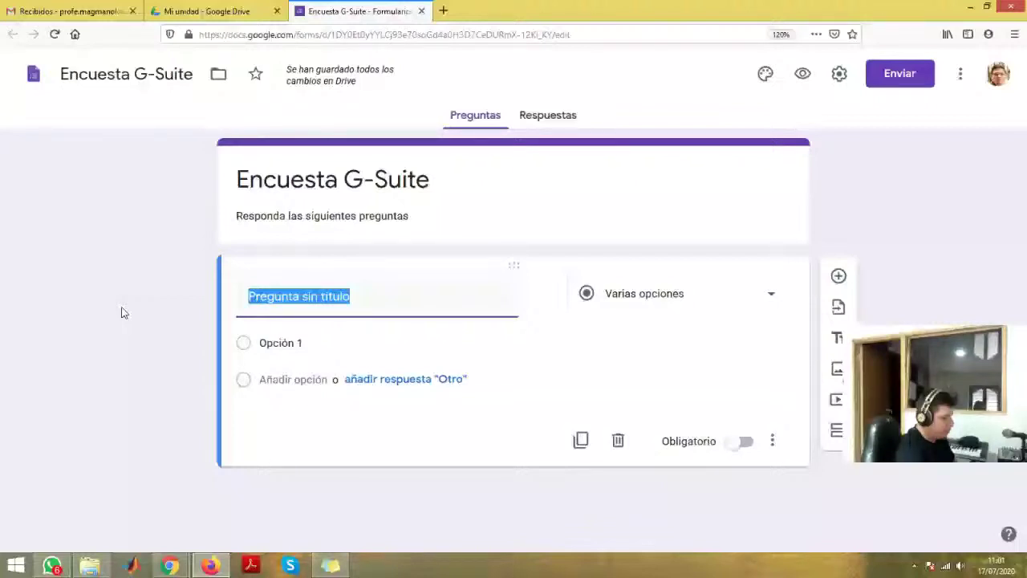
- Title the first question 'No es una herramienta de la G-Suite' with options Gmail, Youtube, Facebook, Drive
{"action": "type", "text": "No es"}
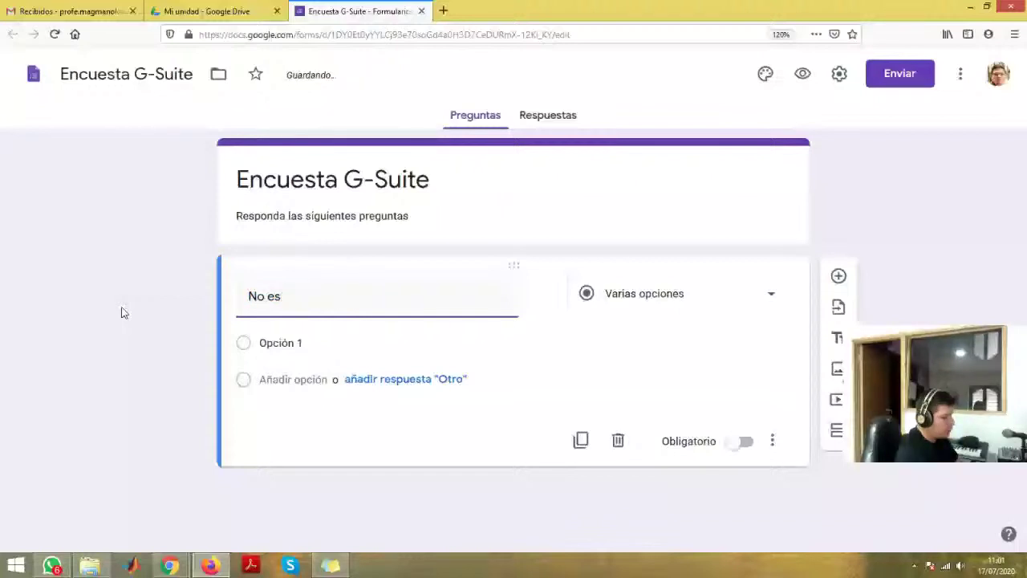
{"action": "type", "text": " una herramienta de"}
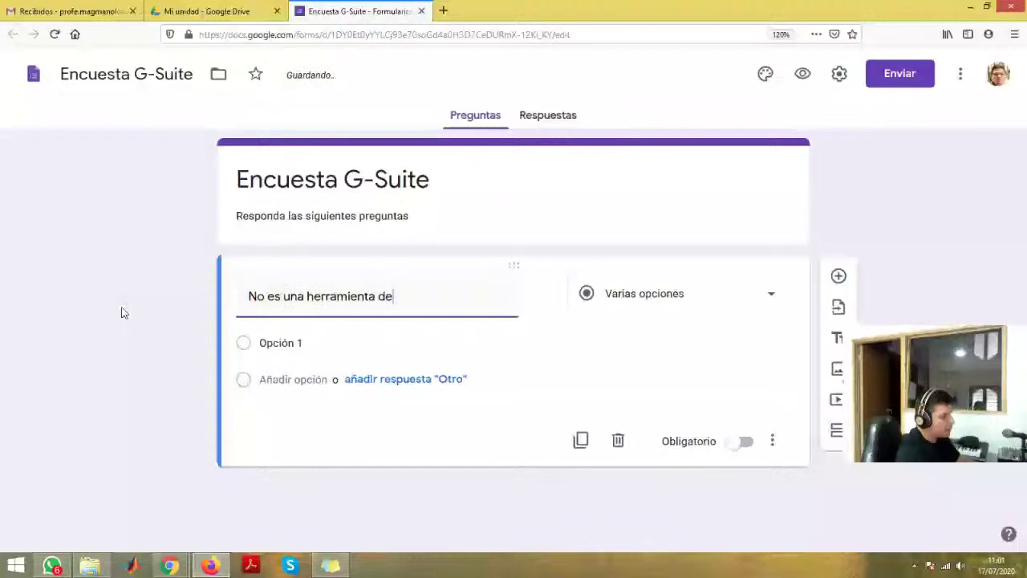
{"action": "type", "text": " la G-Suite"}
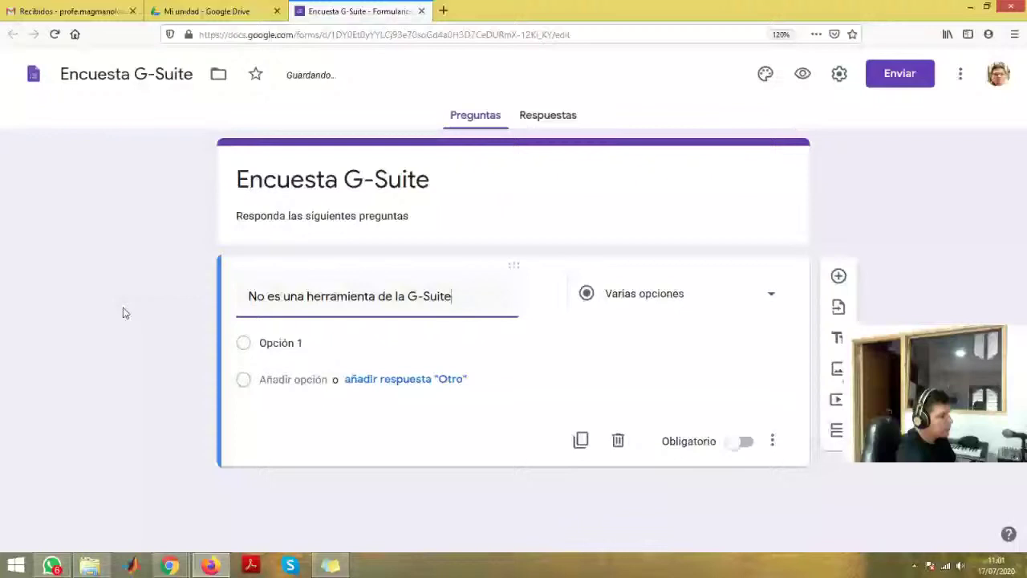
{"action": "left_click", "coordinate": [279, 343]}
{"action": "type", "text": "Gmail"}
{"action": "key", "text": "BackSpace"}
{"action": "key", "text": "BackSpace"}
{"action": "key", "text": "BackSpace"}
{"action": "key", "text": "BackSpace"}
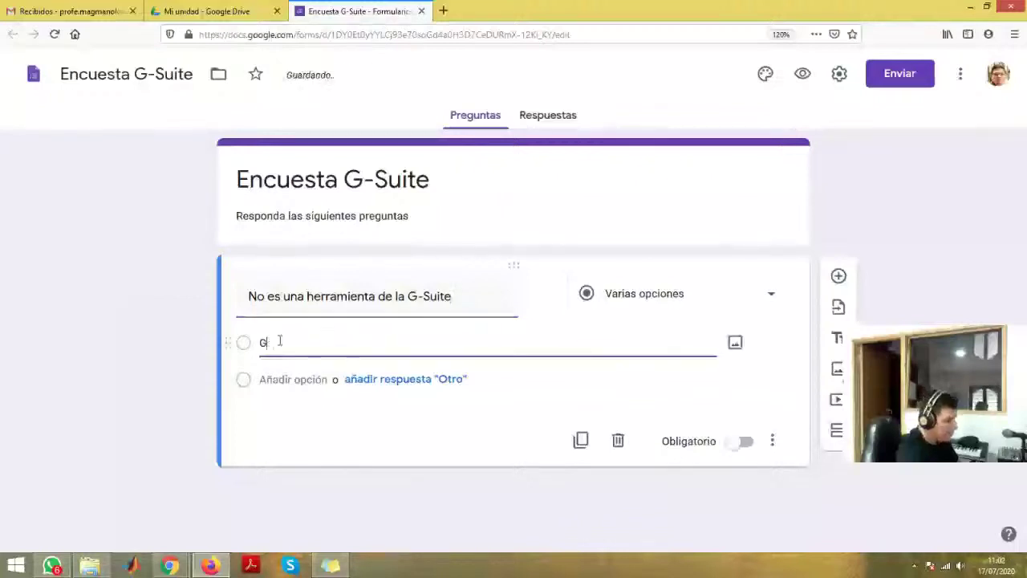
{"action": "type", "text": "mail"}
{"action": "left_click", "coordinate": [286, 379]}
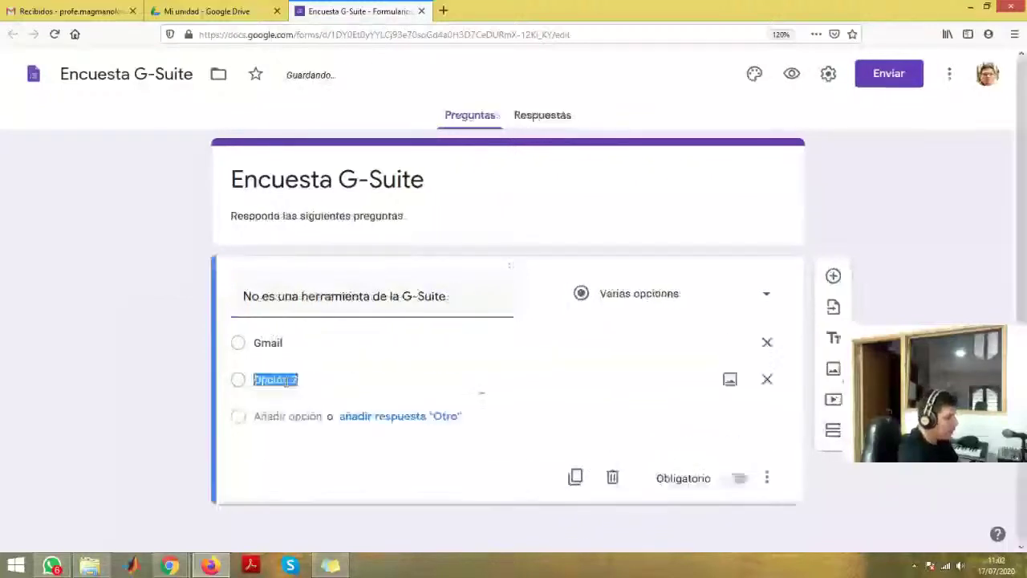
{"action": "type", "text": "Youtu"}
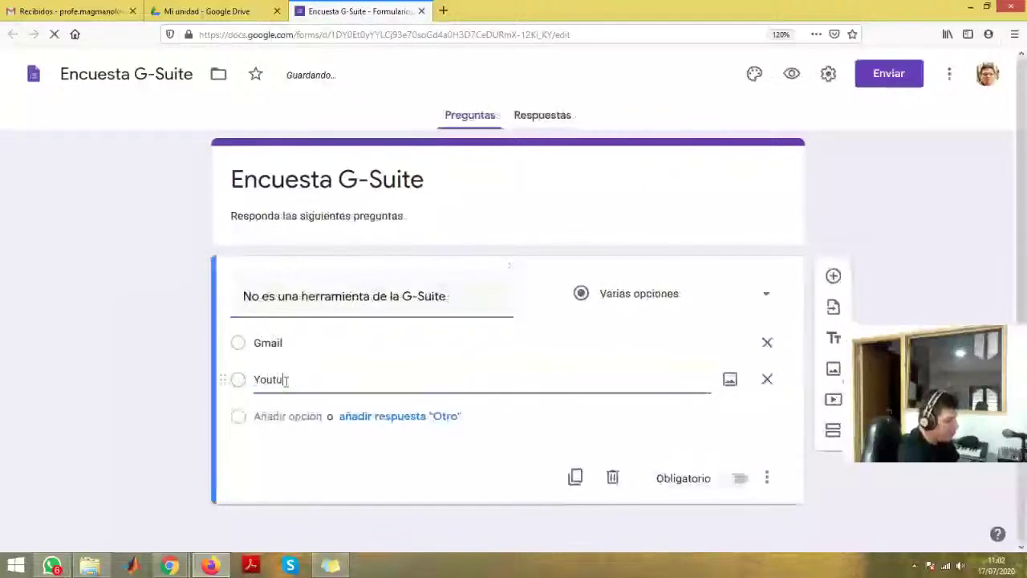
{"action": "type", "text": "be"}
{"action": "left_click", "coordinate": [287, 416]}
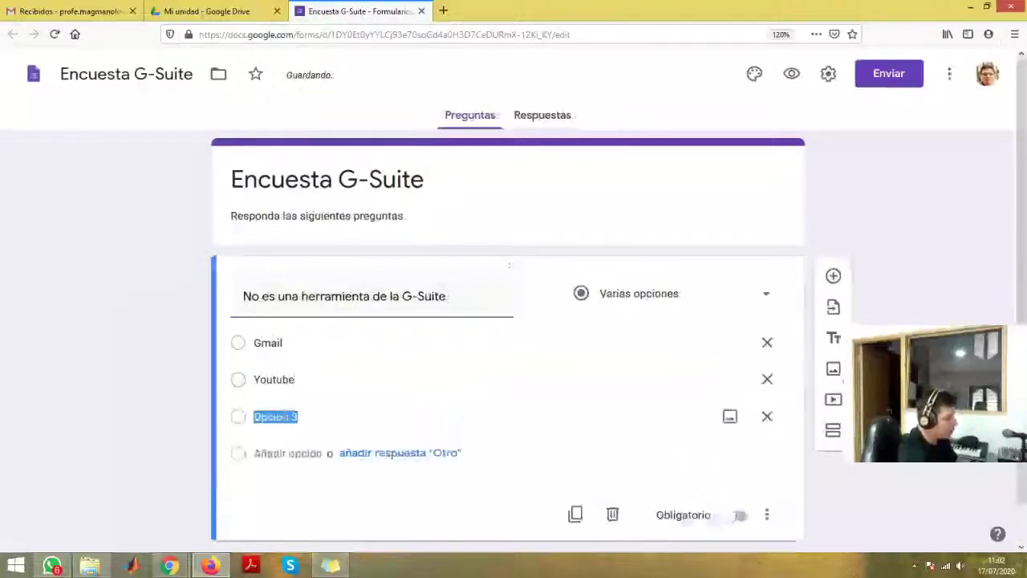
{"action": "type", "text": "Facebo"}
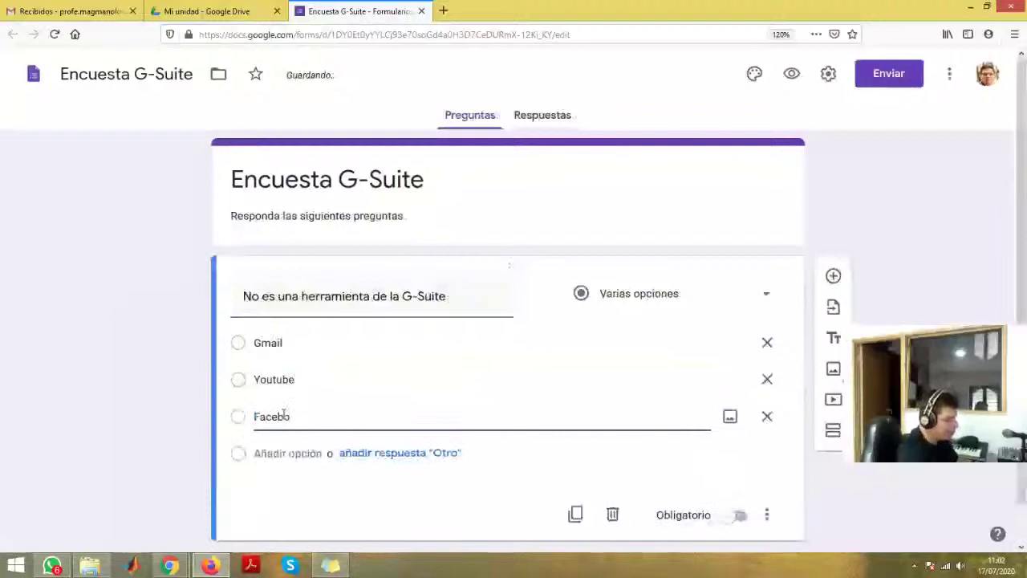
{"action": "type", "text": "ok"}
{"action": "left_click", "coordinate": [289, 454]}
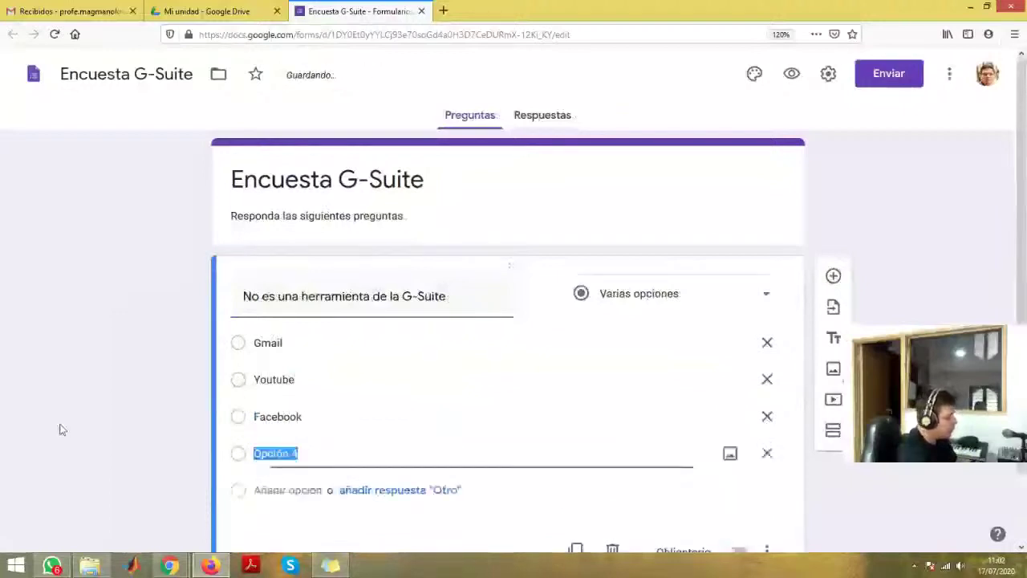
{"action": "type", "text": "Drive"}
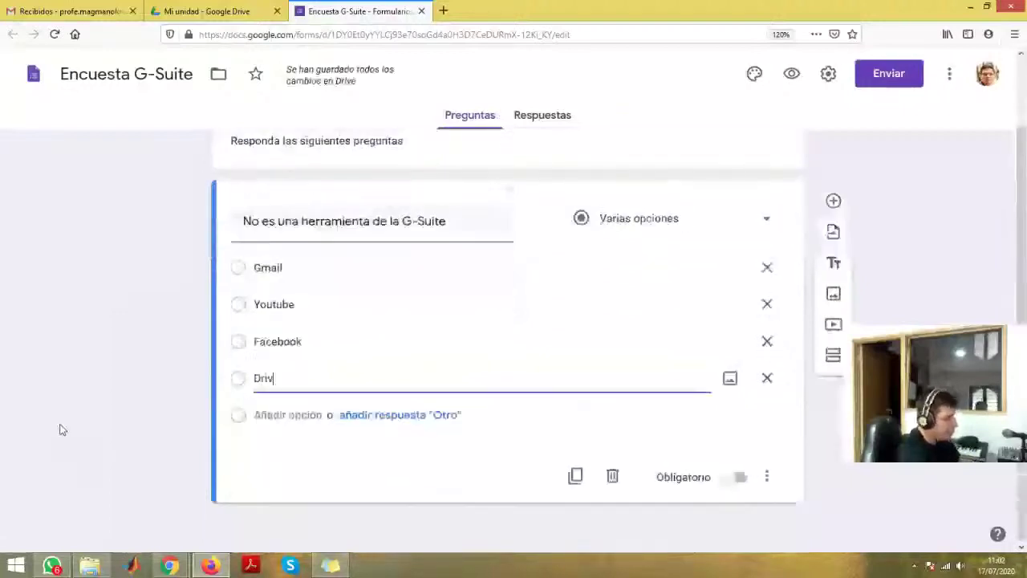
{"action": "left_click", "coordinate": [8, 411]}
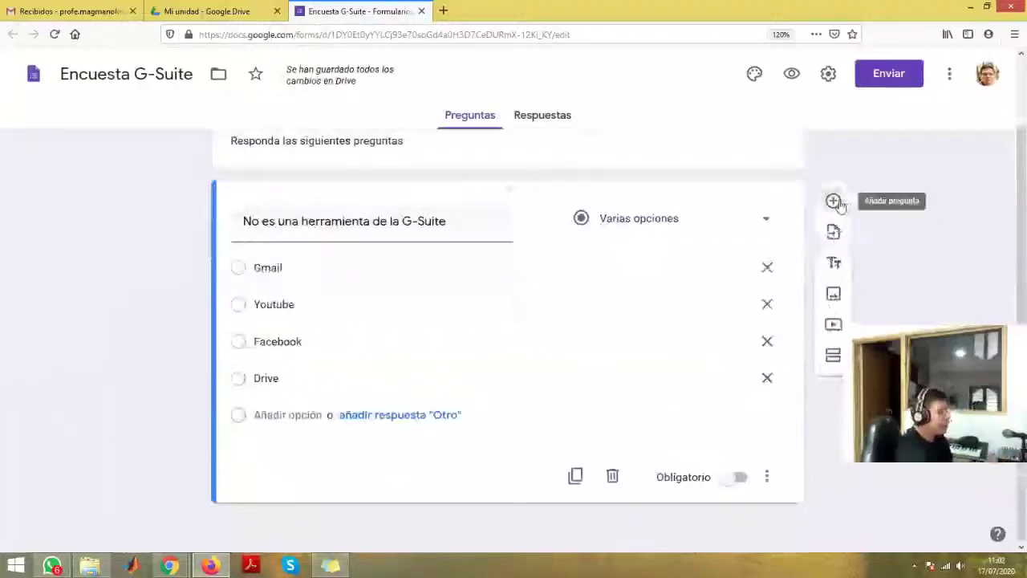
- Add a second question 'Nombre:' using the Respuesta corta type
{"action": "left_click", "coordinate": [834, 202]}
{"action": "type", "text": "Nombre"}
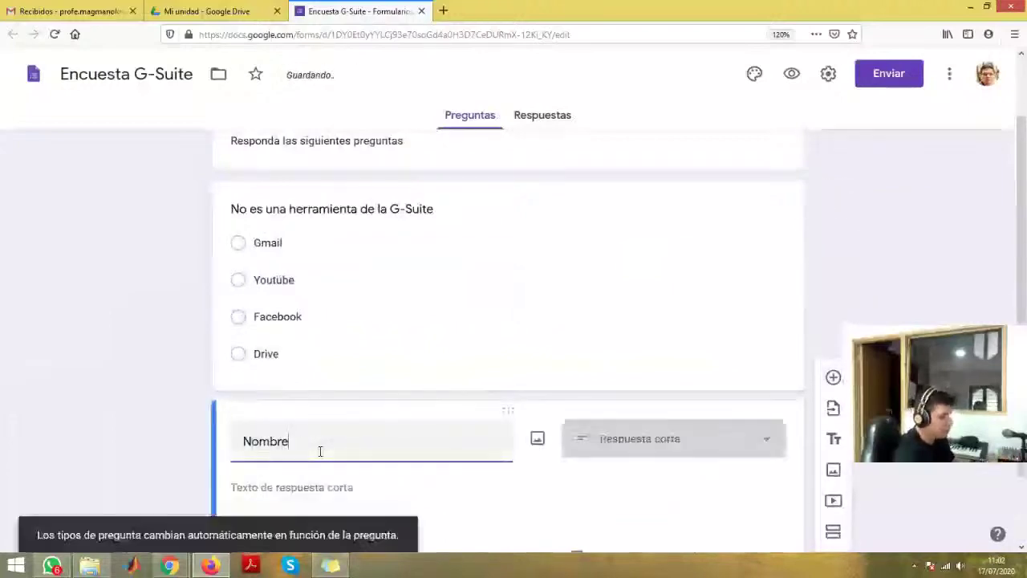
{"action": "type", "text": ":"}
{"action": "scroll", "coordinate": [26, 419], "scroll_direction": "down", "scroll_amount": 1}
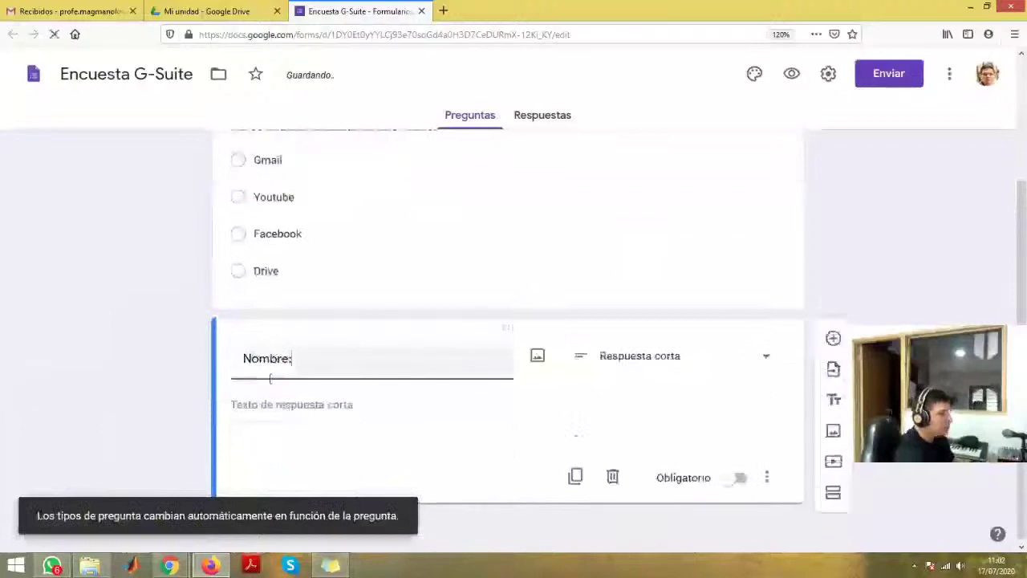
{"action": "scroll", "coordinate": [259, 292], "scroll_direction": "up", "scroll_amount": 1}
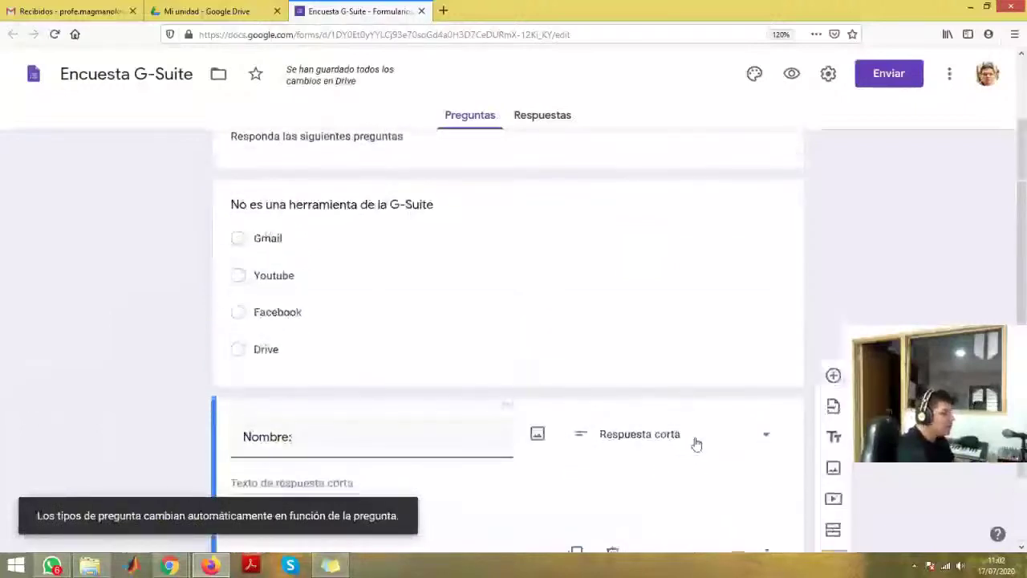
{"action": "scroll", "coordinate": [694, 442], "scroll_direction": "down", "scroll_amount": 1}
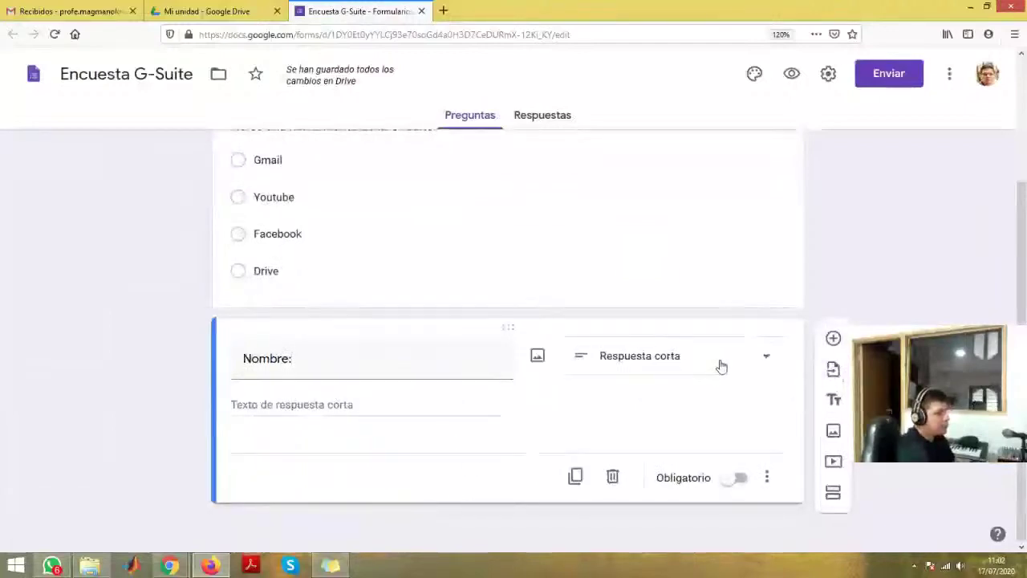
{"action": "left_click", "coordinate": [763, 360]}
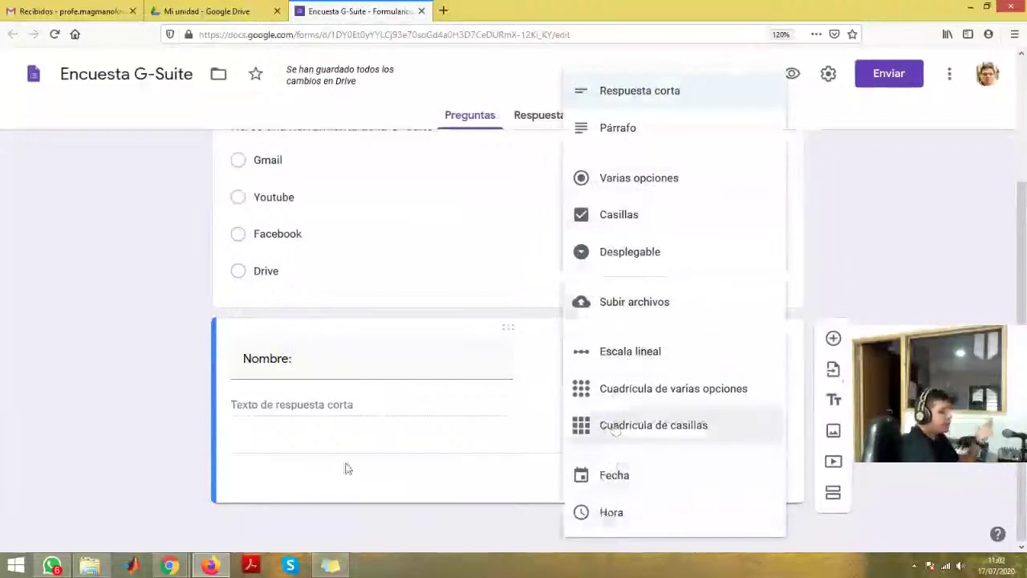
{"action": "left_click", "coordinate": [167, 479]}
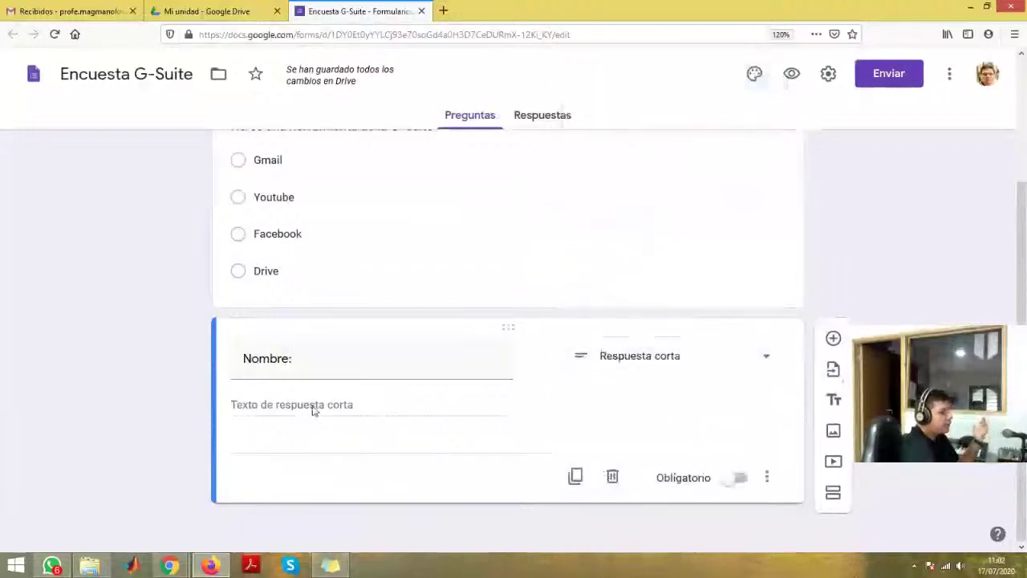
{"action": "scroll", "coordinate": [479, 404], "scroll_direction": "up", "scroll_amount": 3}
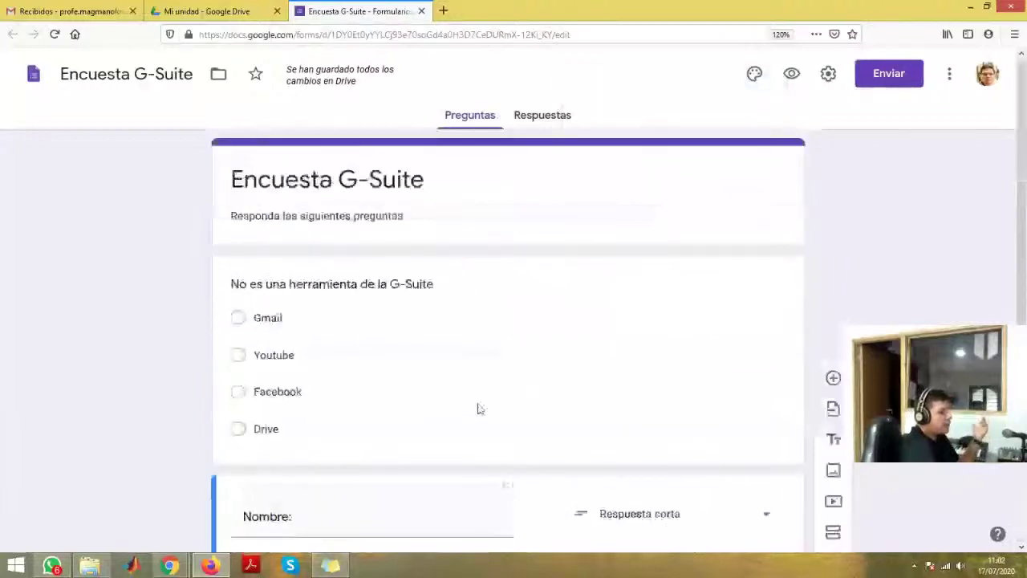
{"action": "scroll", "coordinate": [477, 407], "scroll_direction": "down", "scroll_amount": 2}
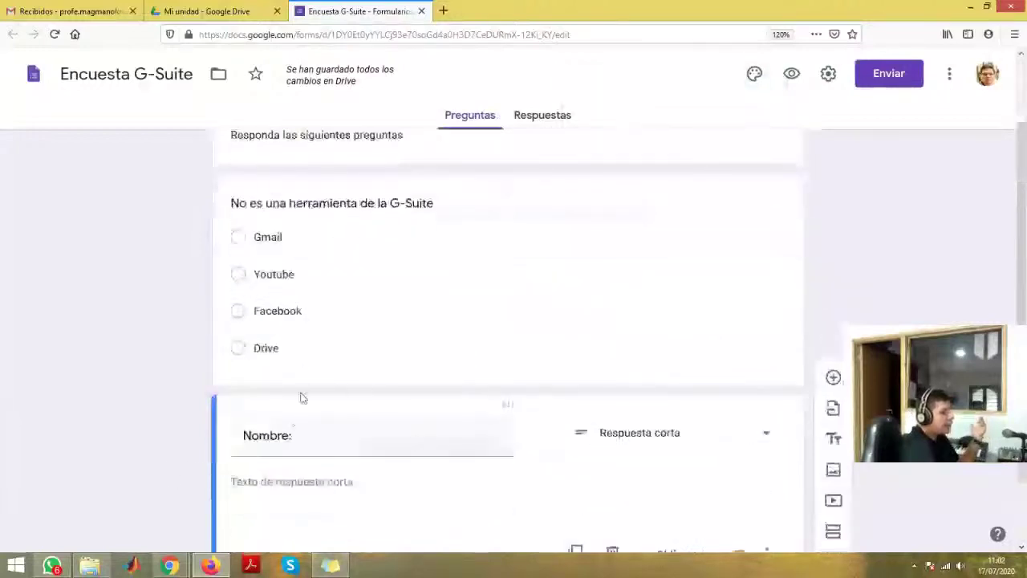
{"action": "scroll", "coordinate": [314, 426], "scroll_direction": "down", "scroll_amount": 2}
{"action": "scroll", "coordinate": [277, 283], "scroll_direction": "up", "scroll_amount": 2}
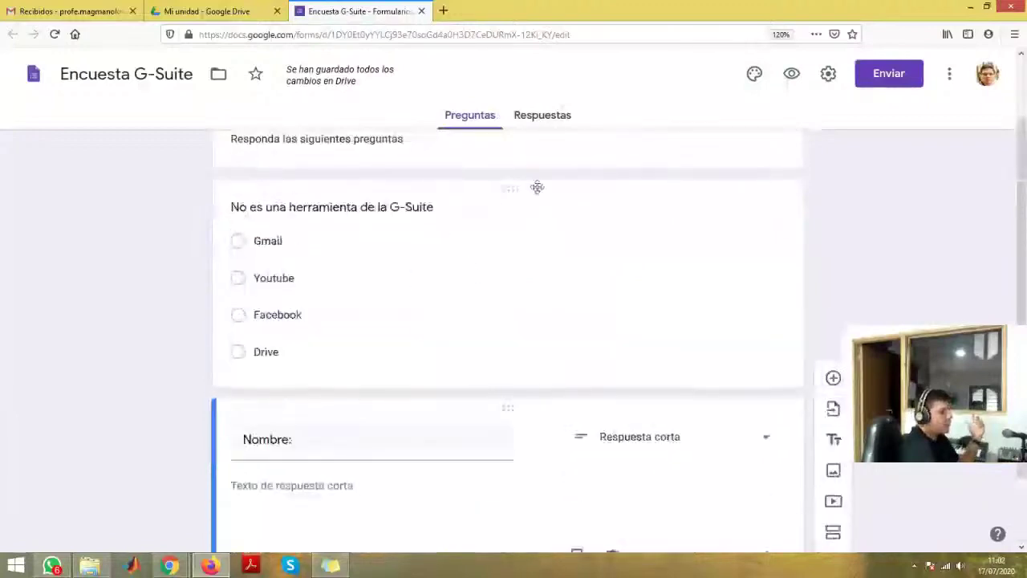
- Switch on Obligatorio for the 'No es una herramienta de la G-Suite' question
{"action": "left_click", "coordinate": [512, 190]}
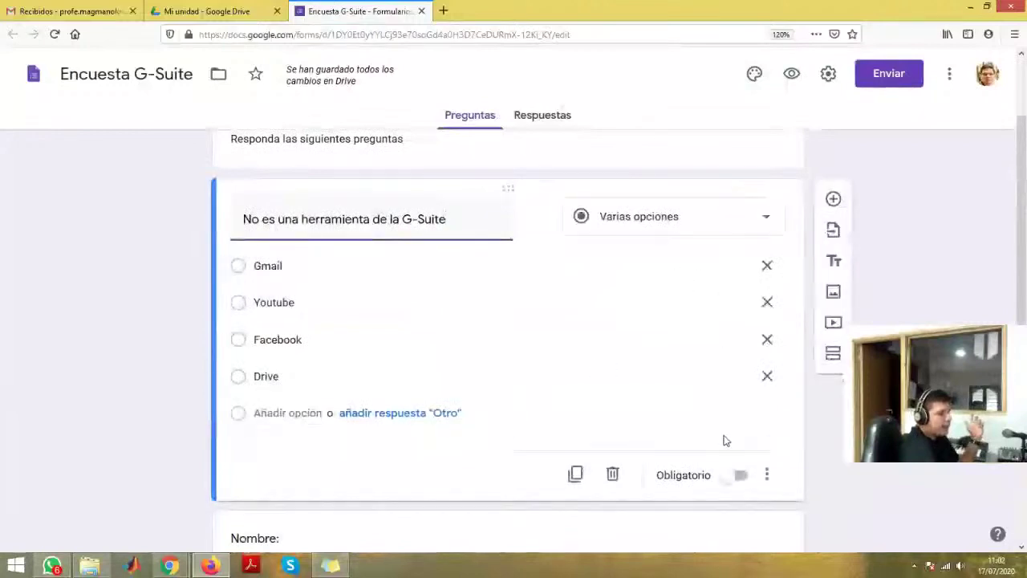
{"action": "left_click", "coordinate": [743, 477]}
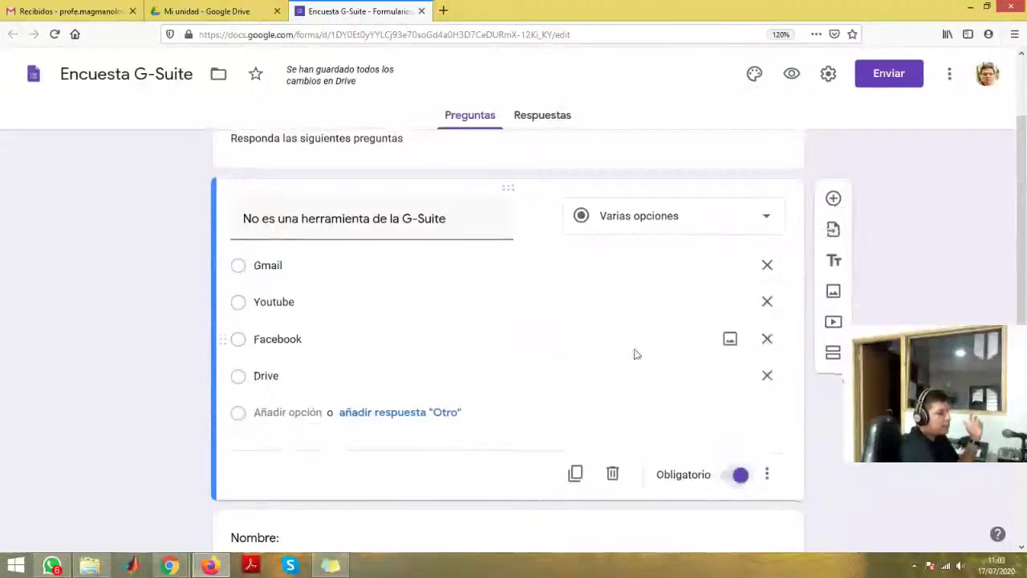
{"action": "scroll", "coordinate": [726, 394], "scroll_direction": "down", "scroll_amount": 2}
{"action": "left_click", "coordinate": [766, 393]}
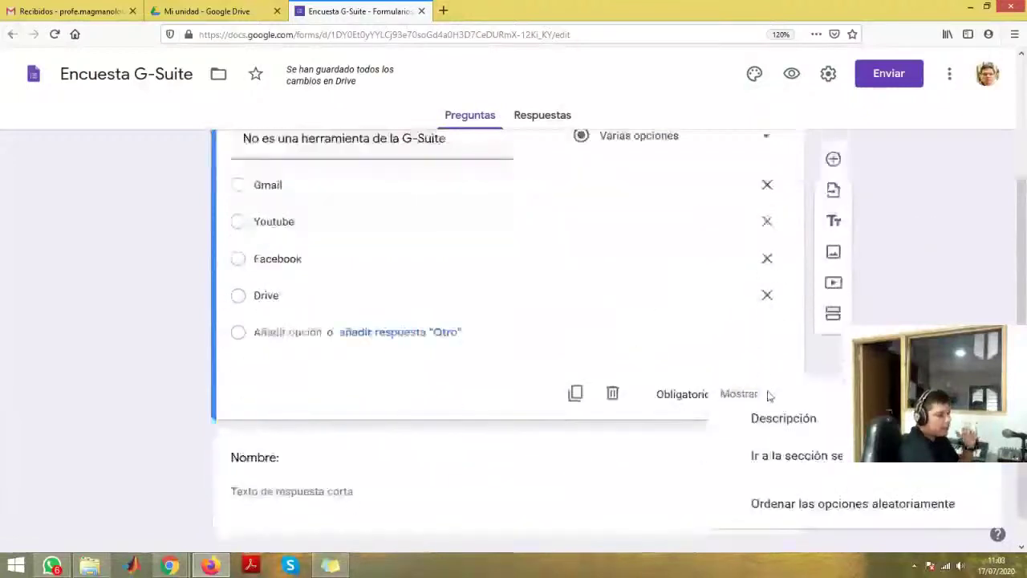
{"action": "left_click", "coordinate": [624, 325]}
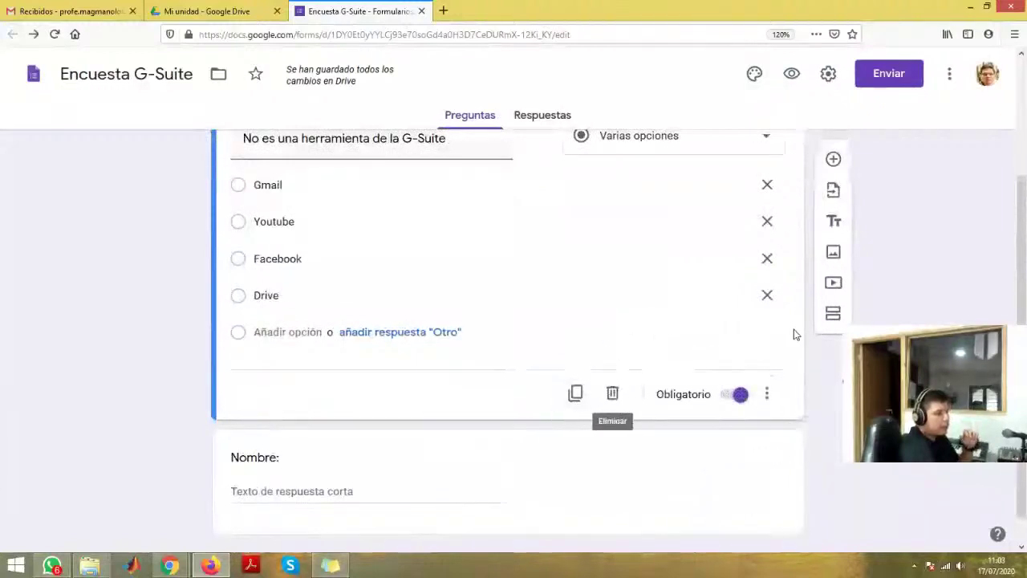
{"action": "scroll", "coordinate": [801, 325], "scroll_direction": "up", "scroll_amount": 1}
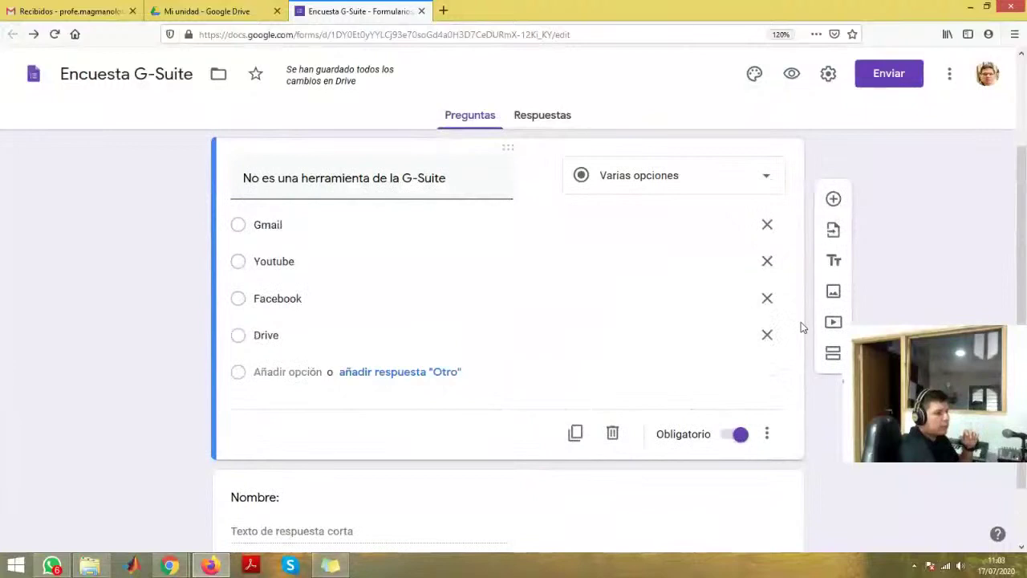
{"action": "scroll", "coordinate": [800, 323], "scroll_direction": "up", "scroll_amount": 1}
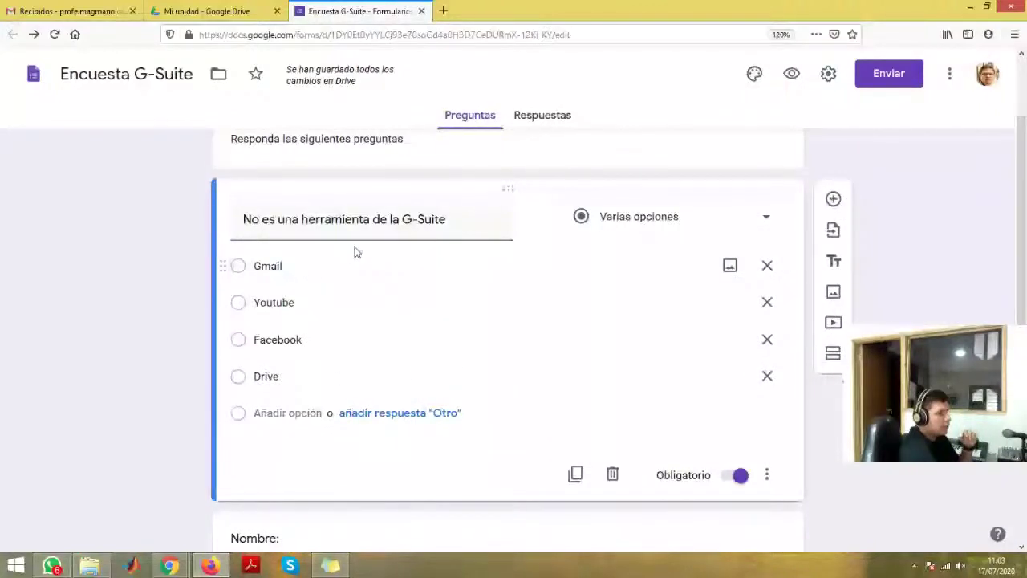
{"action": "scroll", "coordinate": [357, 253], "scroll_direction": "down", "scroll_amount": 3}
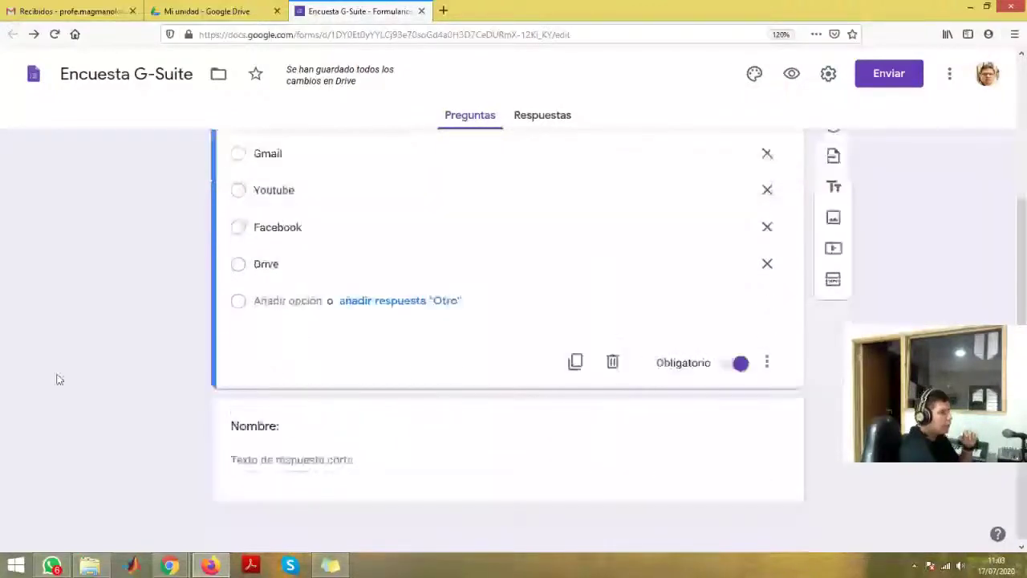
{"action": "left_click", "coordinate": [285, 411]}
{"action": "scroll", "coordinate": [289, 411], "scroll_direction": "up", "scroll_amount": 3}
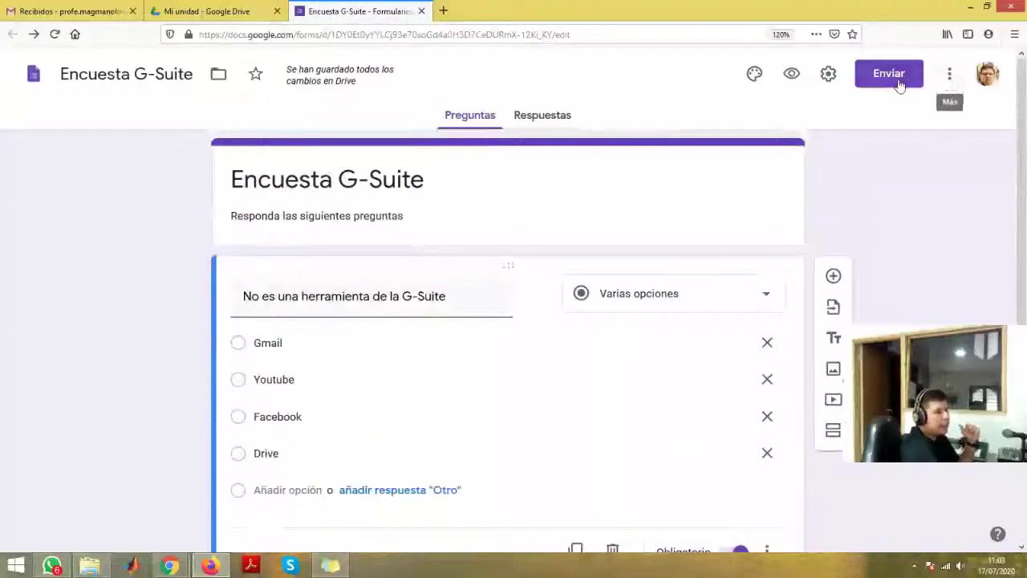
{"action": "left_click", "coordinate": [792, 76]}
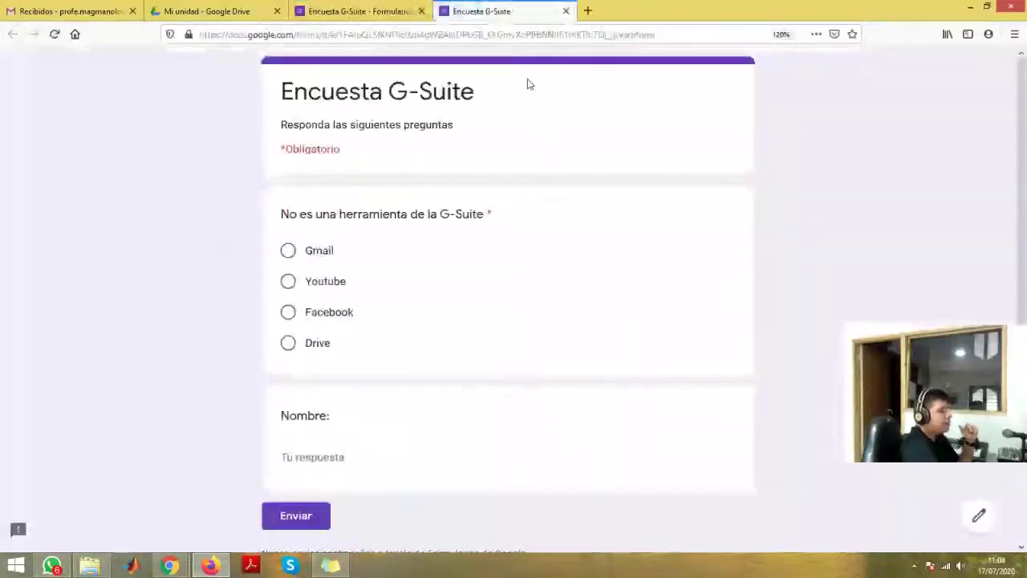
{"action": "left_click", "coordinate": [565, 11]}
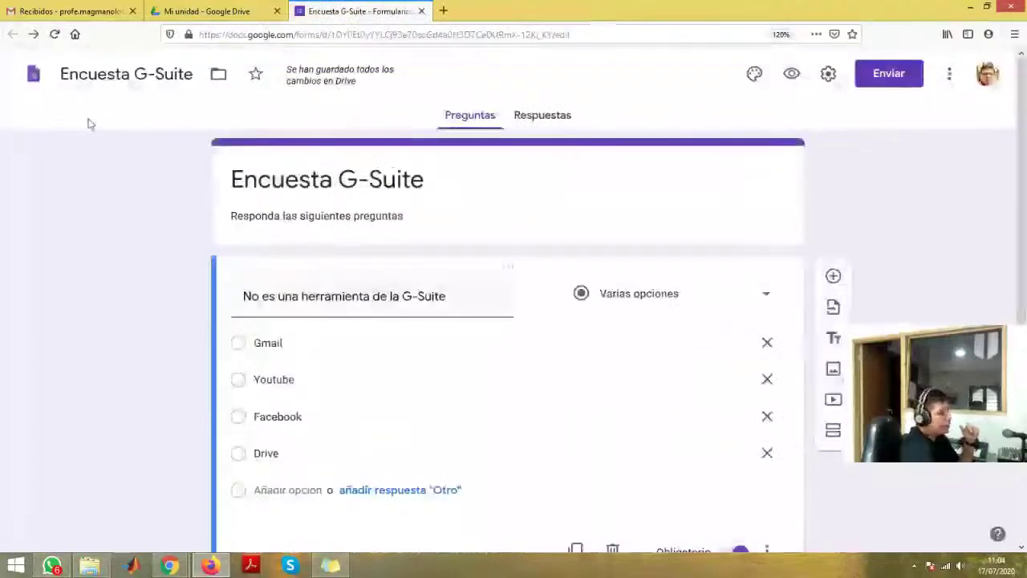
- In the form settings, turn the form into a quiz
{"action": "left_click", "coordinate": [829, 78]}
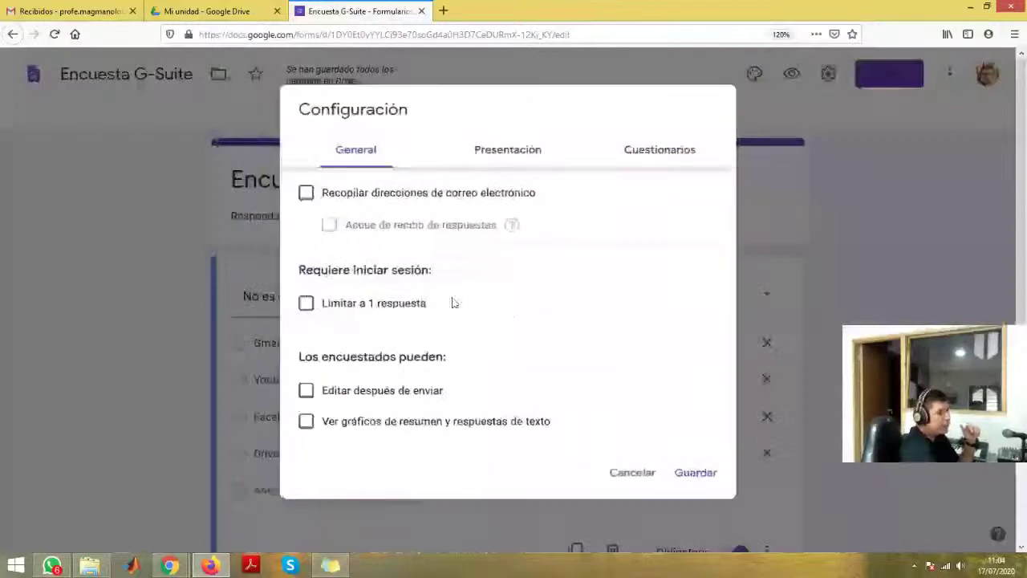
{"action": "left_click", "coordinate": [533, 163]}
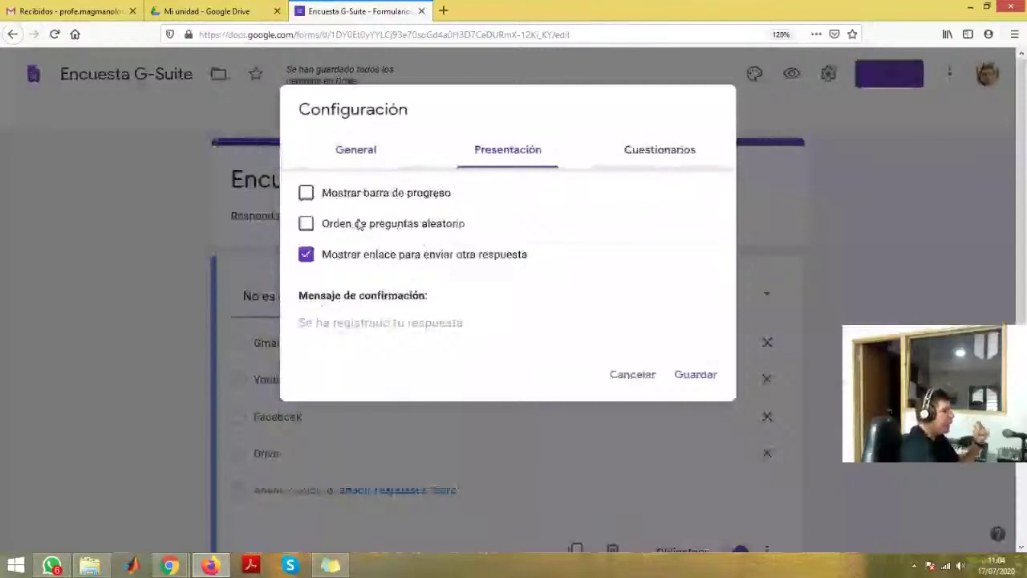
{"action": "left_click", "coordinate": [657, 159]}
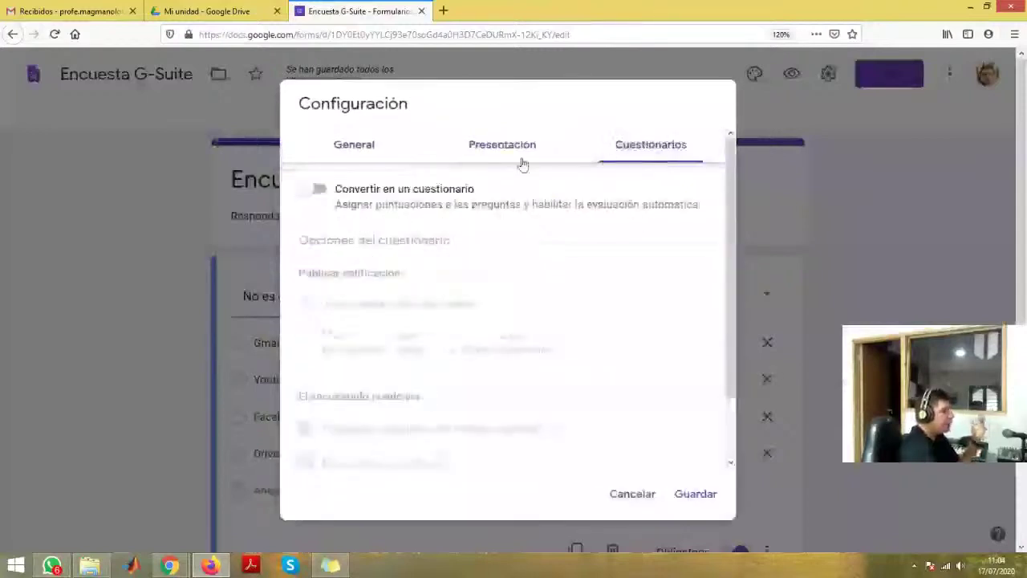
{"action": "left_click", "coordinate": [321, 192]}
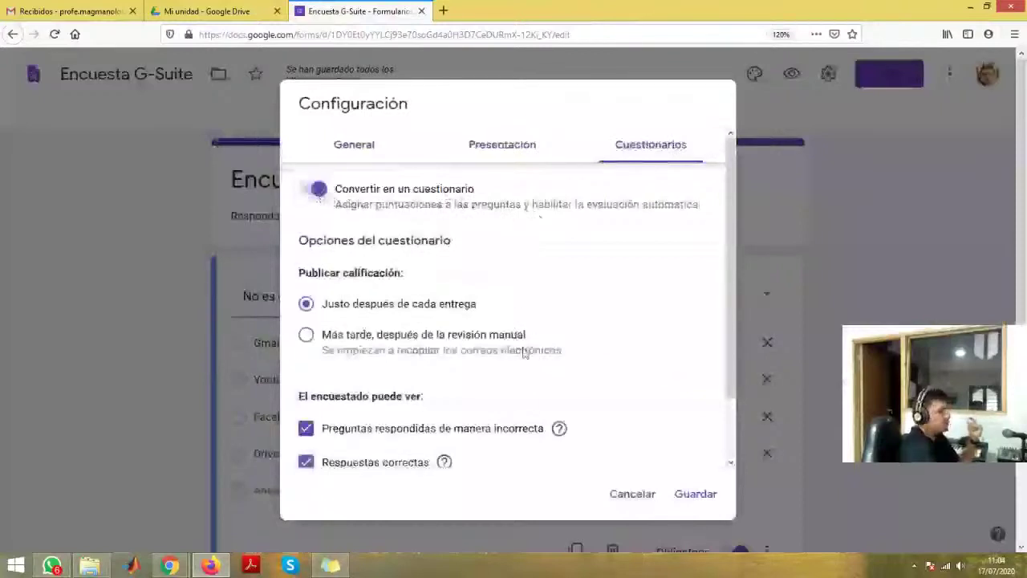
{"action": "scroll", "coordinate": [525, 364], "scroll_direction": "down", "scroll_amount": 2}
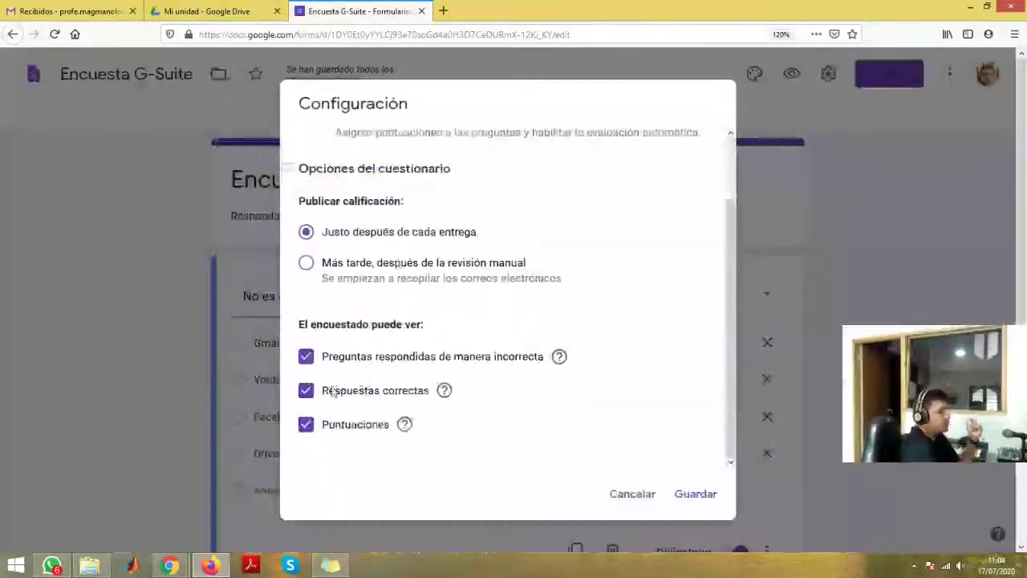
{"action": "scroll", "coordinate": [439, 207], "scroll_direction": "up", "scroll_amount": 2}
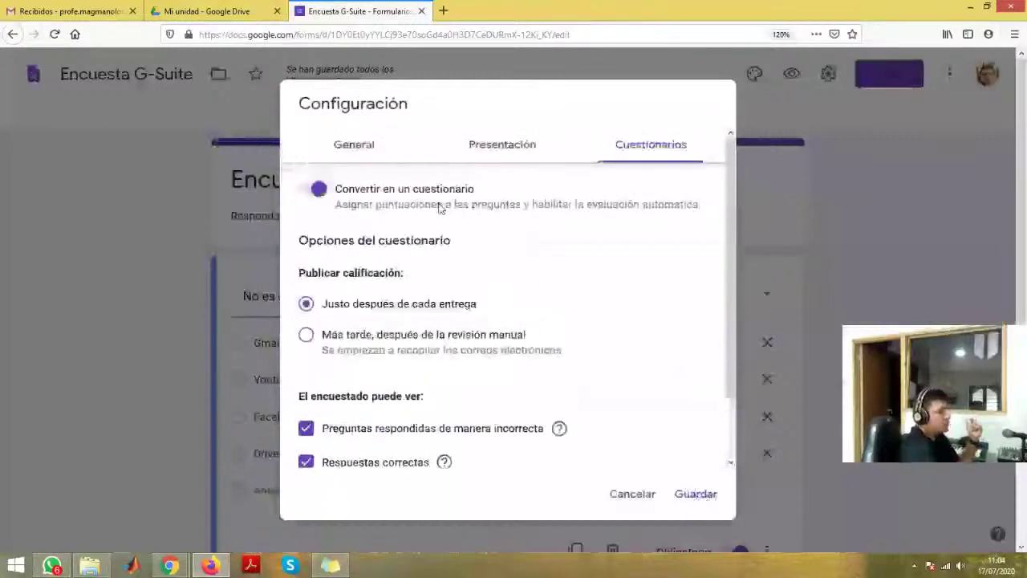
- Leave e-mail collection off, enable Orden de preguntas aleatorio, and save the settings
{"action": "left_click", "coordinate": [381, 149]}
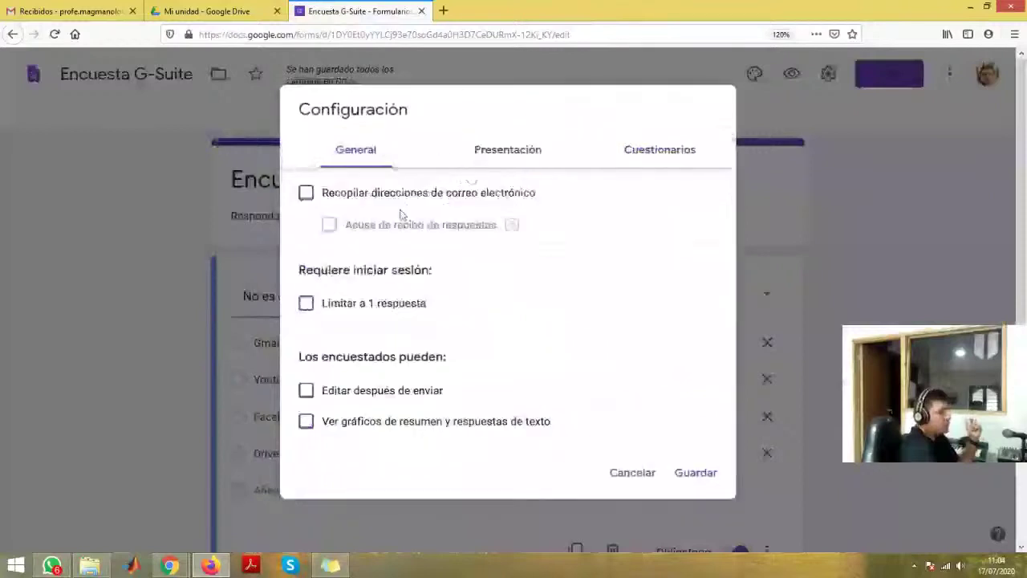
{"action": "left_click", "coordinate": [314, 195]}
{"action": "left_click", "coordinate": [314, 194]}
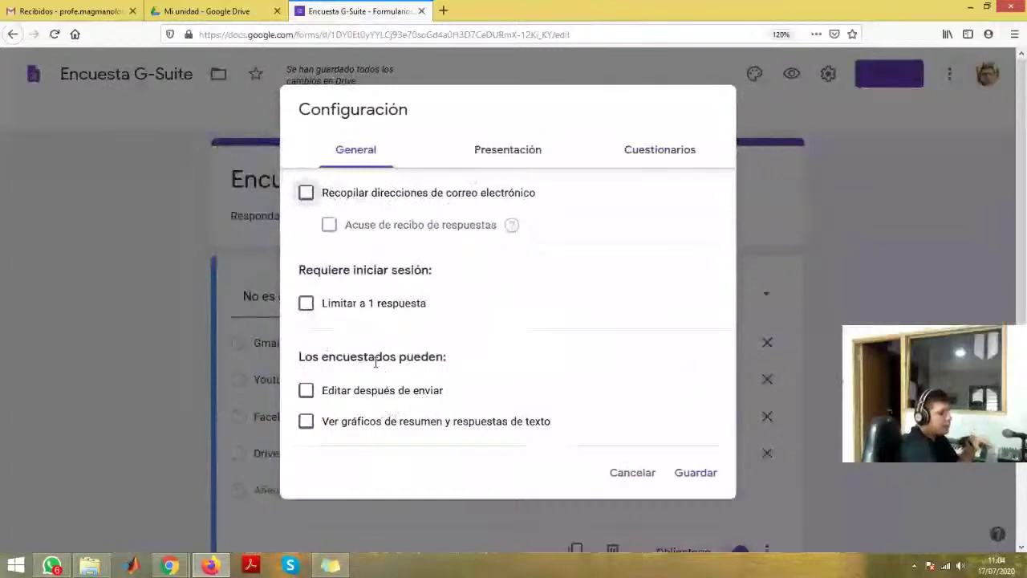
{"action": "left_click", "coordinate": [495, 160]}
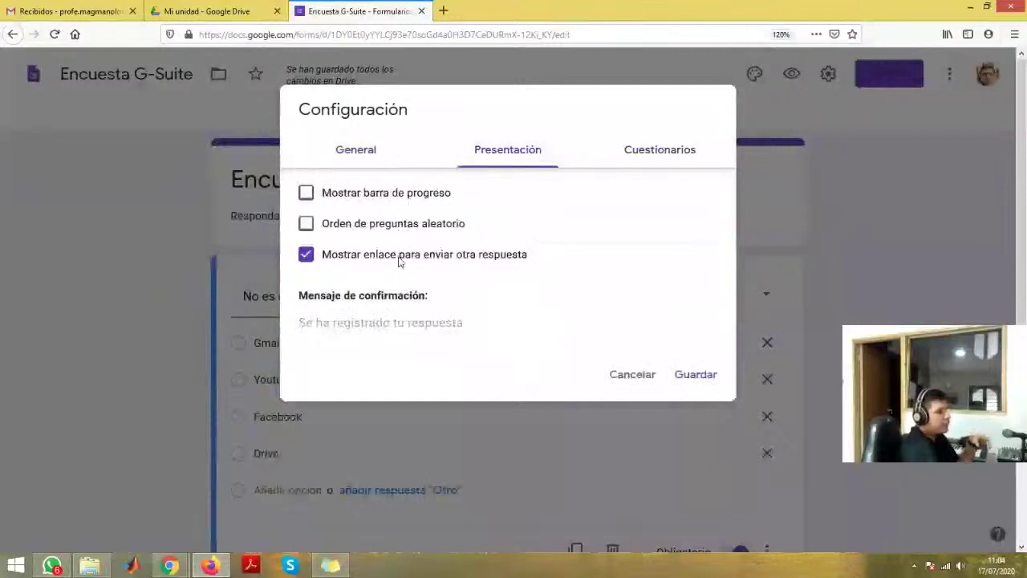
{"action": "left_click", "coordinate": [304, 224]}
{"action": "left_click", "coordinate": [694, 375]}
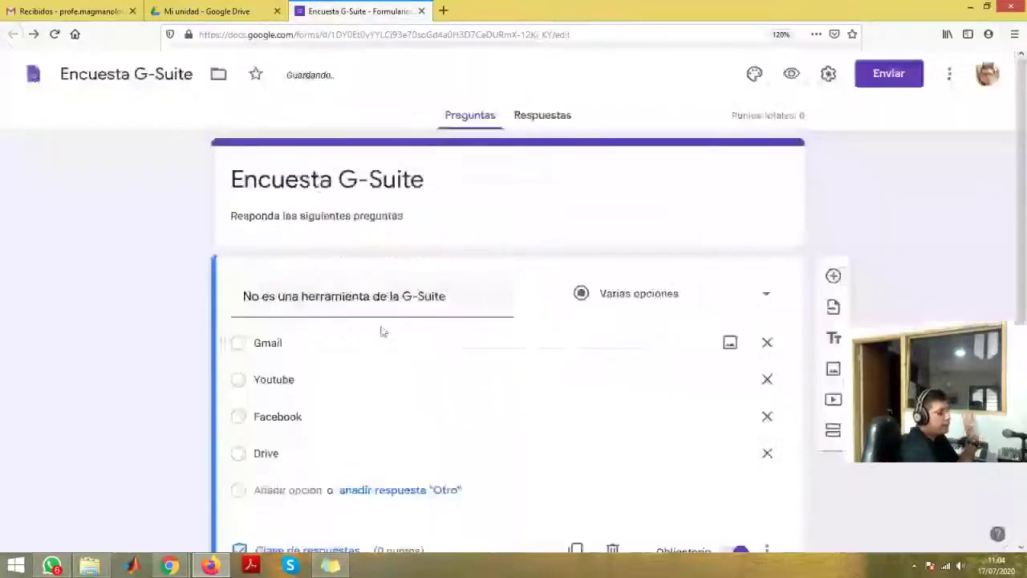
- In the answer key for 'No es una herramienta de la G-Suite', mark Facebook as the correct answer
{"action": "scroll", "coordinate": [382, 331], "scroll_direction": "down", "scroll_amount": 1}
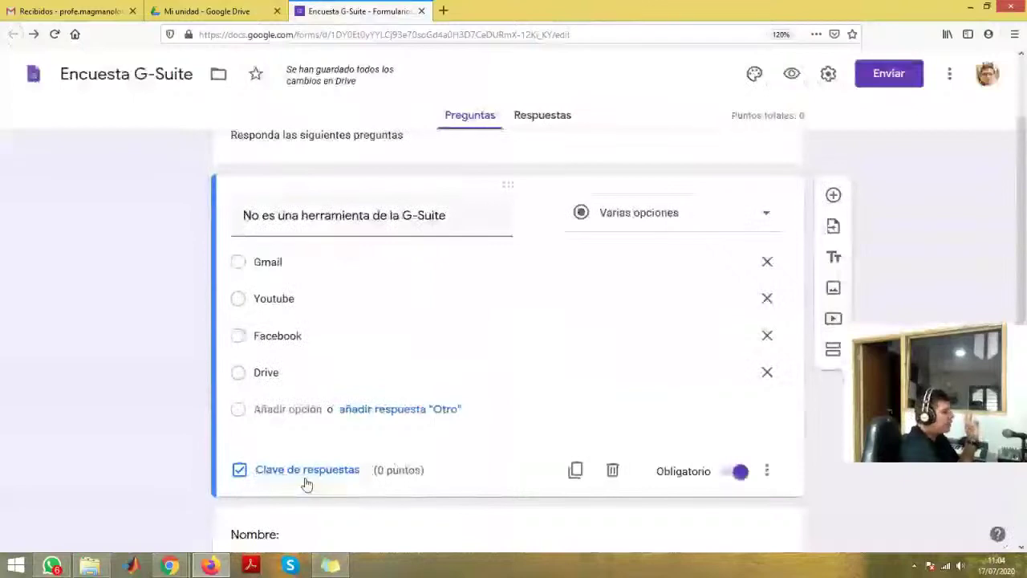
{"action": "left_click", "coordinate": [306, 480]}
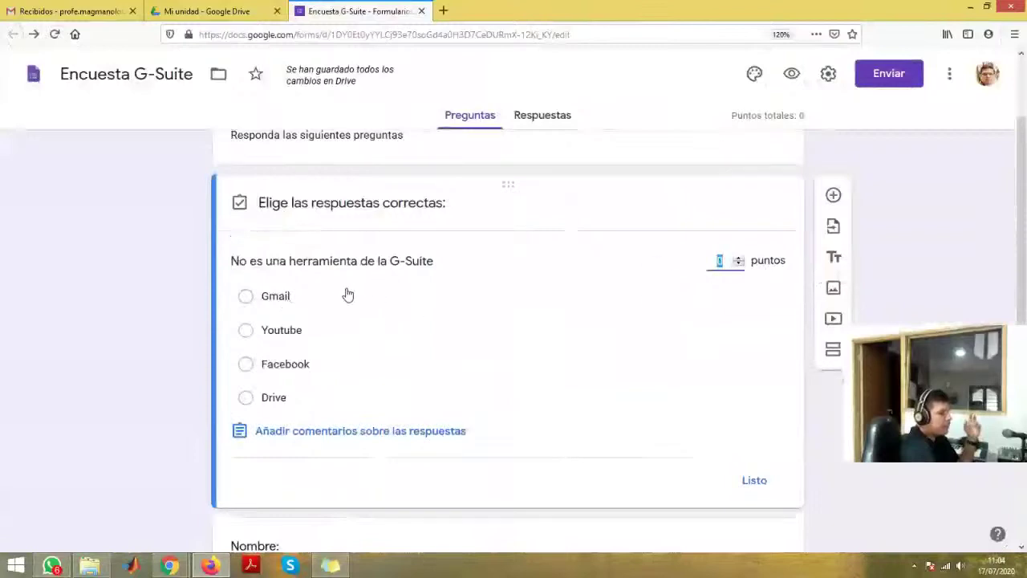
{"action": "left_click", "coordinate": [308, 295]}
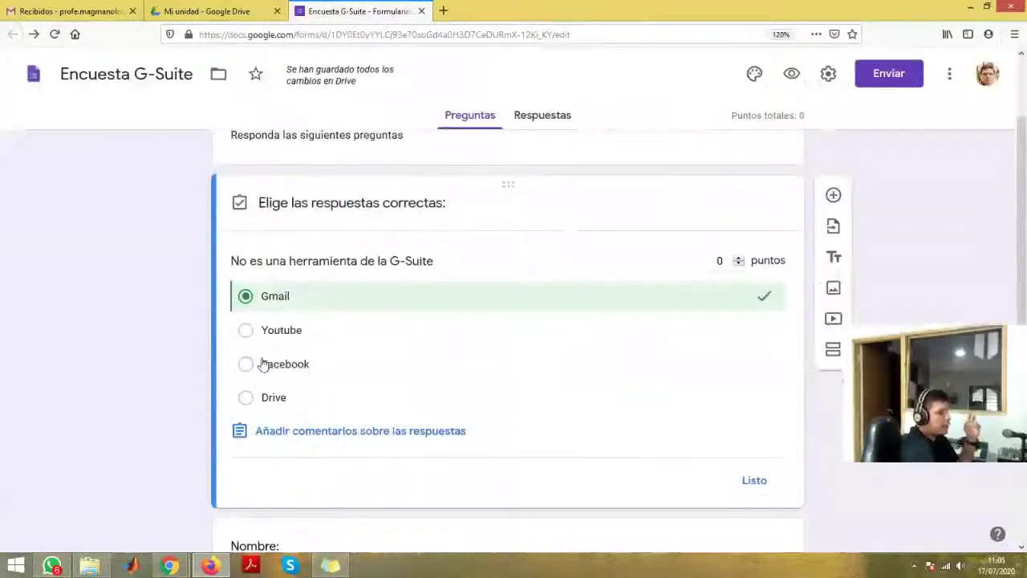
{"action": "left_click", "coordinate": [246, 398]}
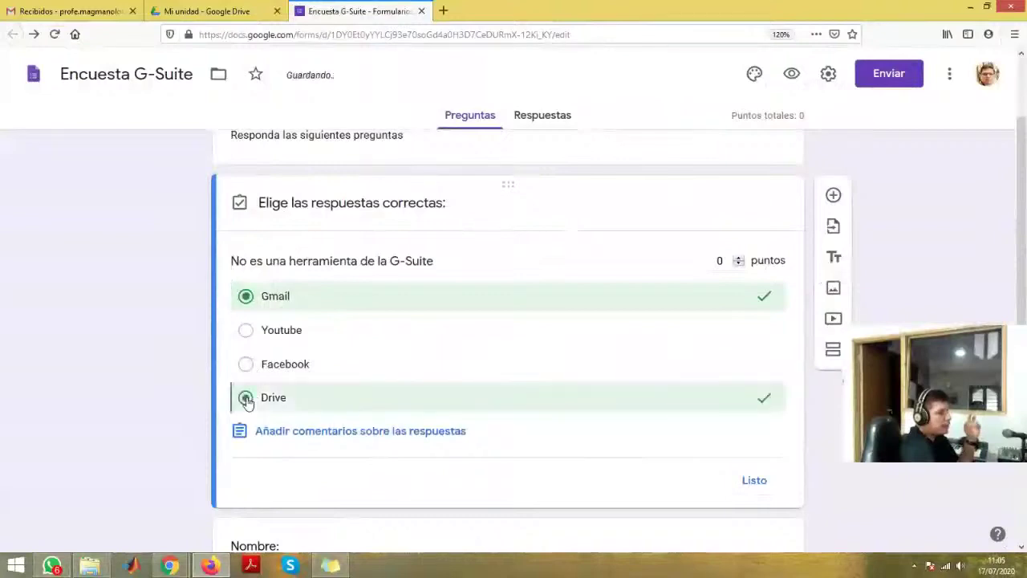
{"action": "left_click", "coordinate": [247, 298]}
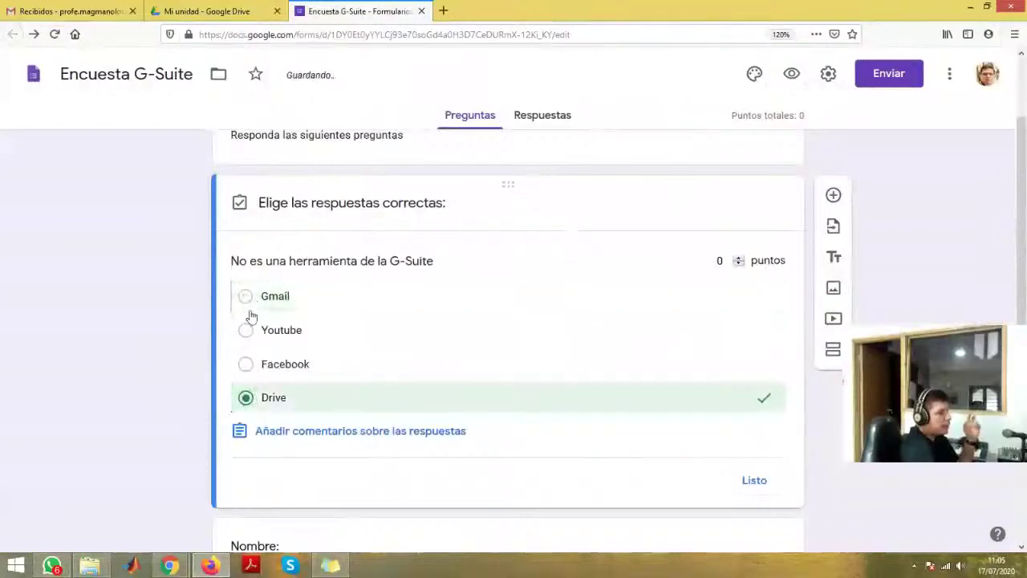
{"action": "left_click", "coordinate": [245, 397]}
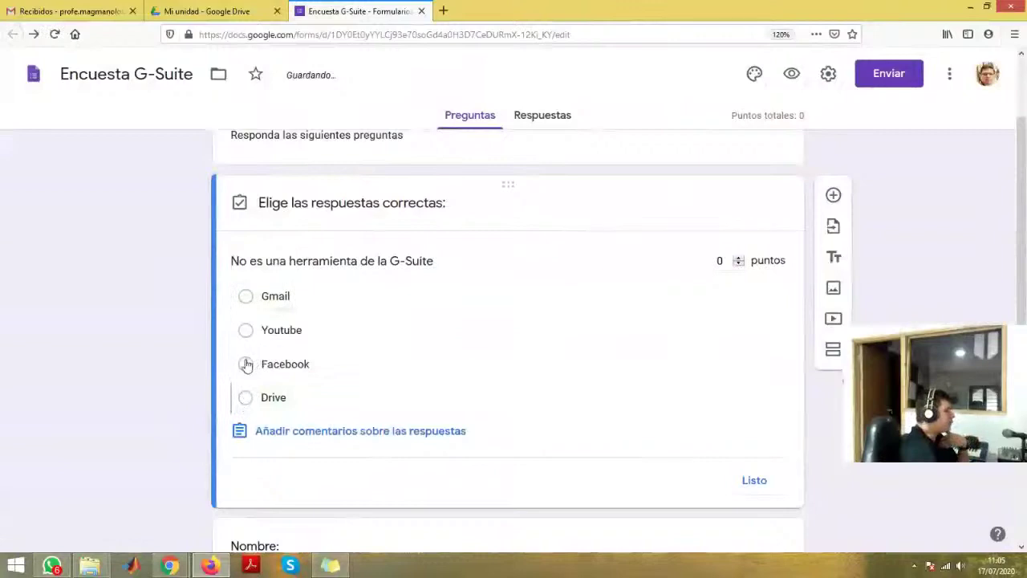
{"action": "left_click", "coordinate": [247, 364]}
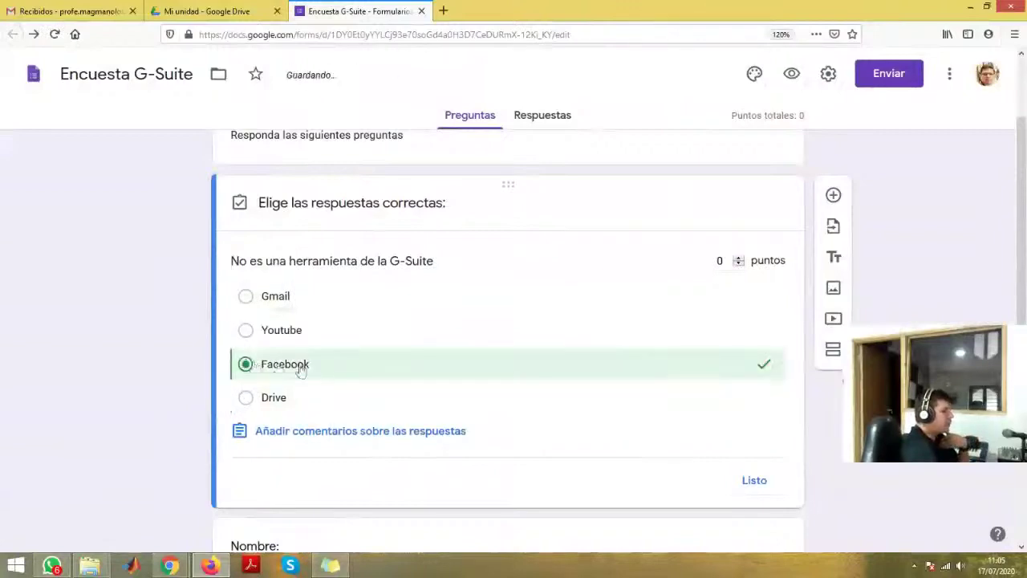
{"action": "left_click", "coordinate": [753, 479]}
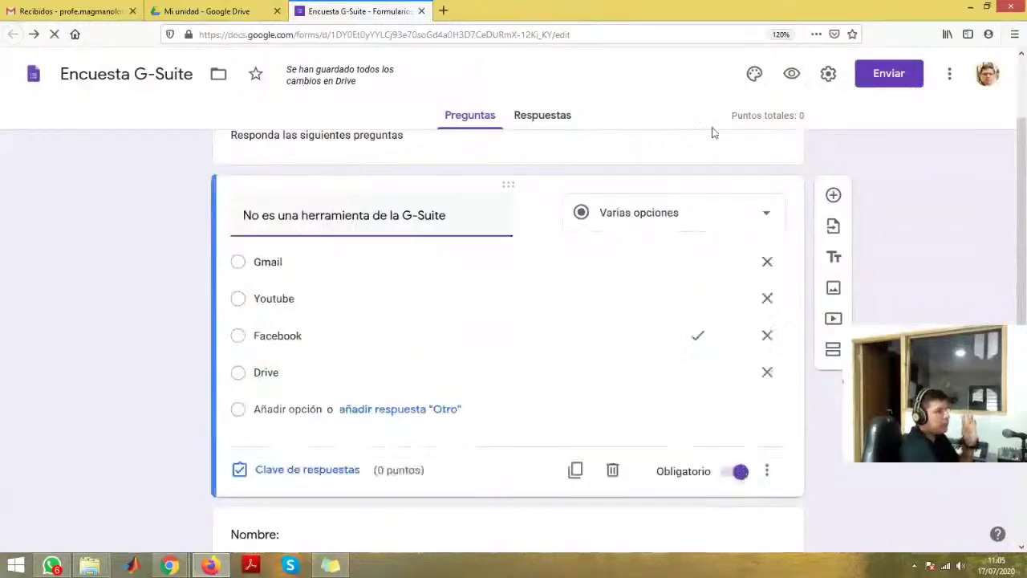
{"action": "left_click", "coordinate": [950, 79]}
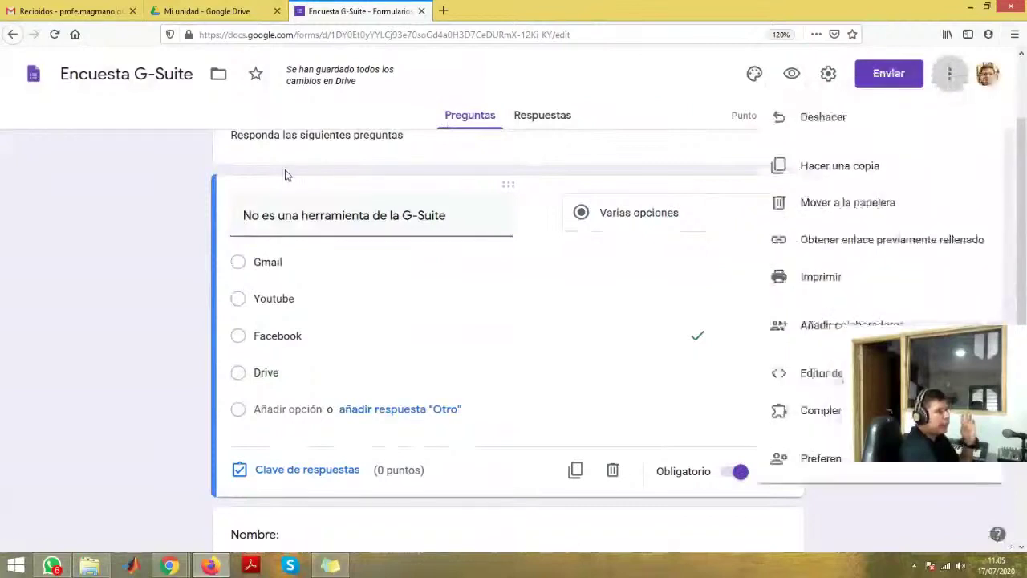
{"action": "left_click", "coordinate": [754, 74]}
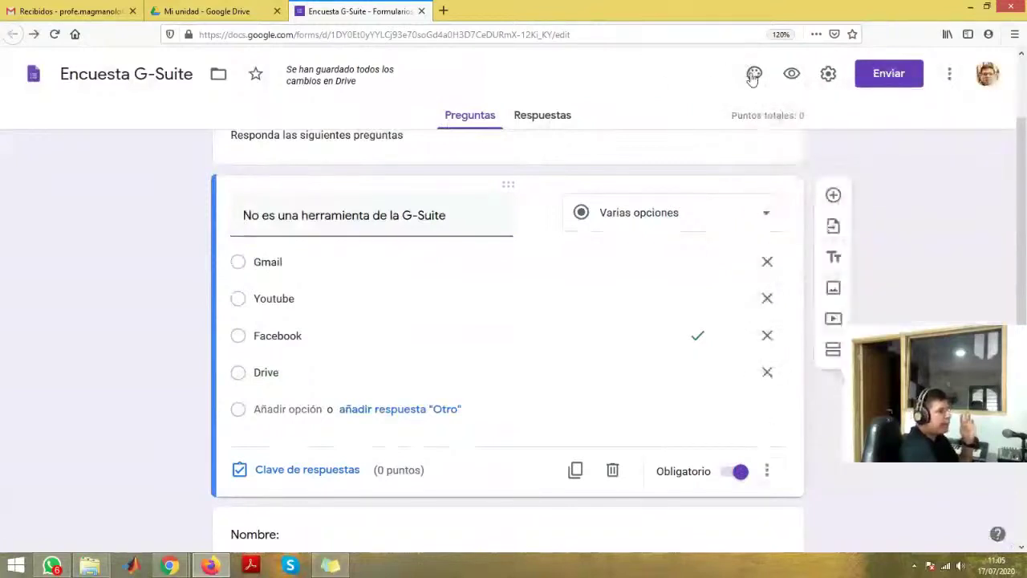
{"action": "left_click", "coordinate": [755, 76]}
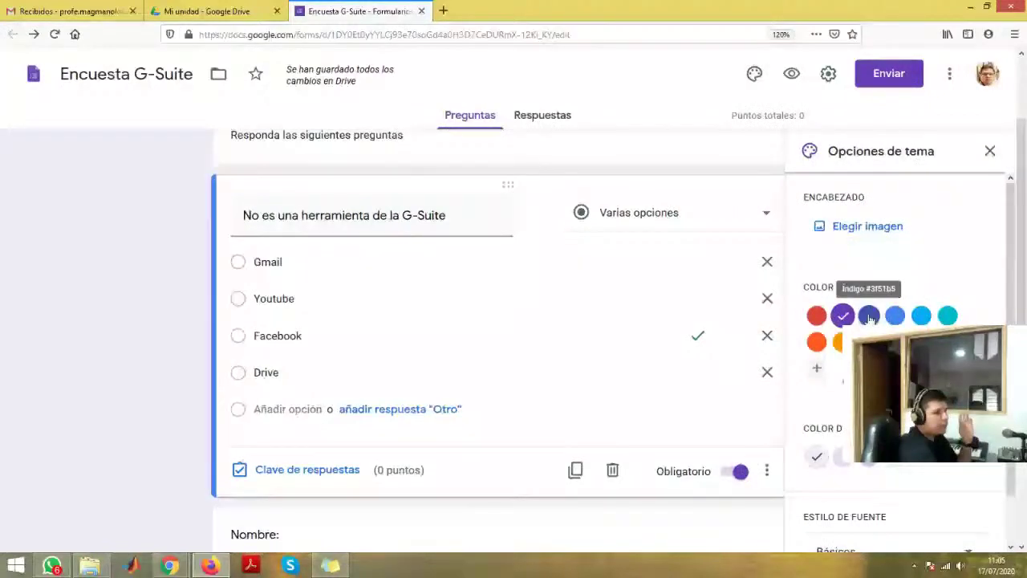
{"action": "key", "text": "Escape"}
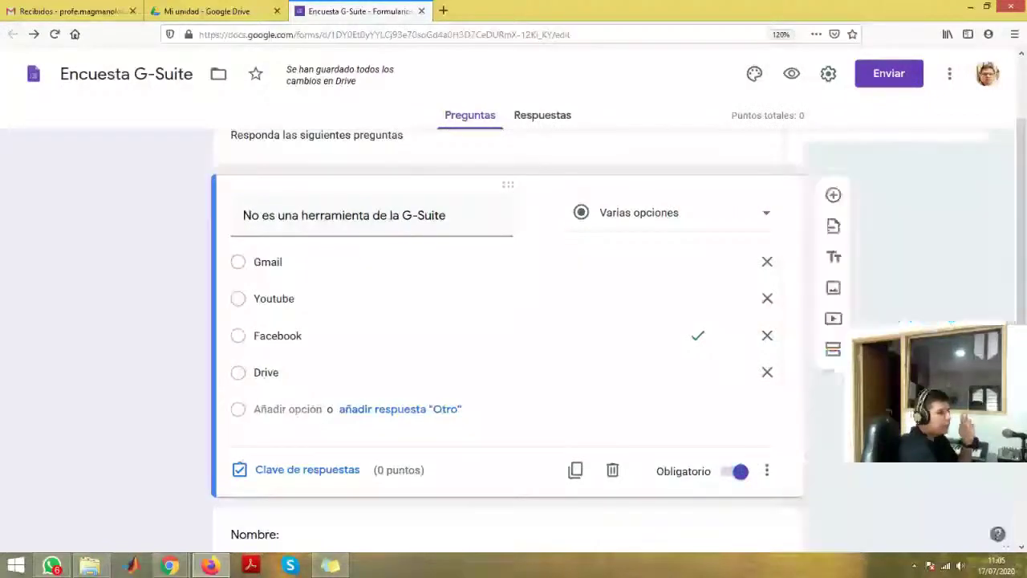
{"action": "scroll", "coordinate": [901, 222], "scroll_direction": "up", "scroll_amount": 2}
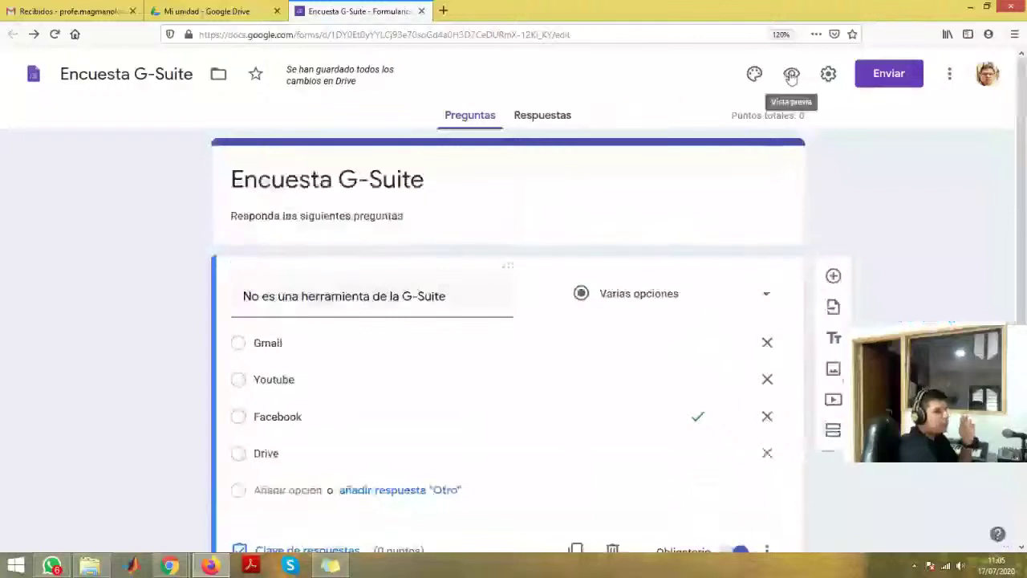
{"action": "left_click", "coordinate": [792, 74]}
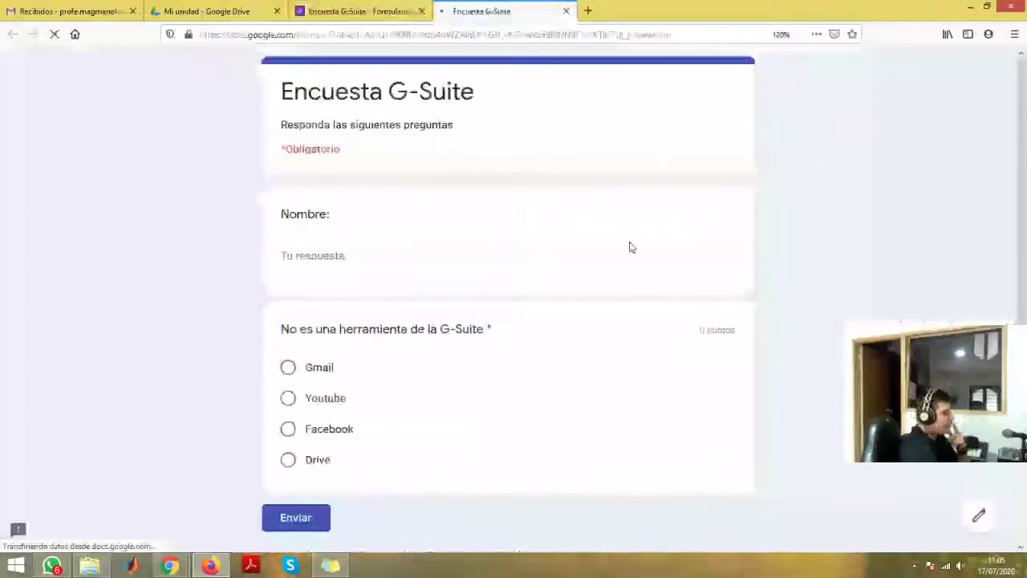
{"action": "left_click", "coordinate": [566, 12]}
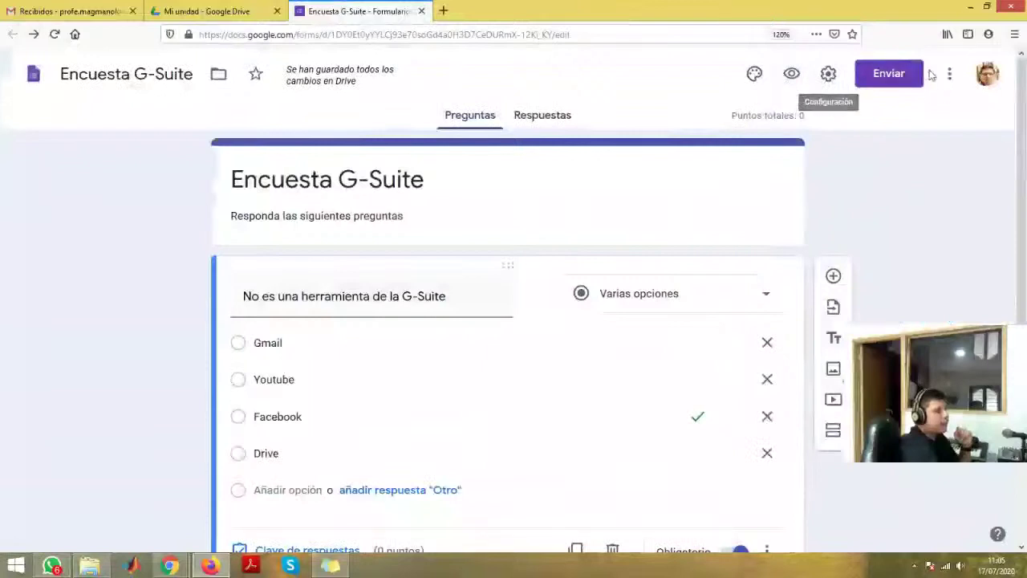
- Copy the shortened forms.gle link to the form and close the sending dialog
{"action": "left_click", "coordinate": [882, 76]}
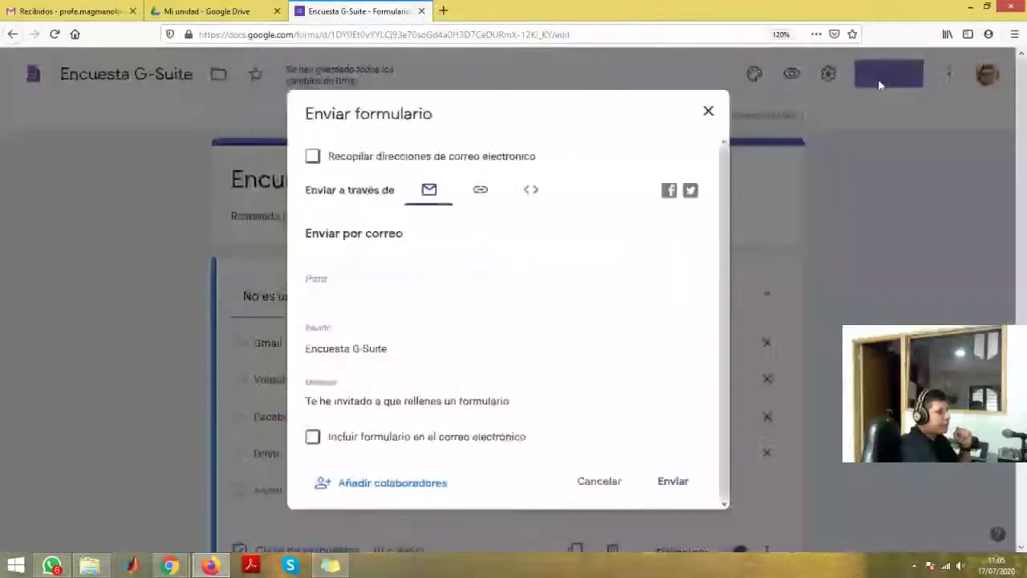
{"action": "left_click", "coordinate": [308, 155]}
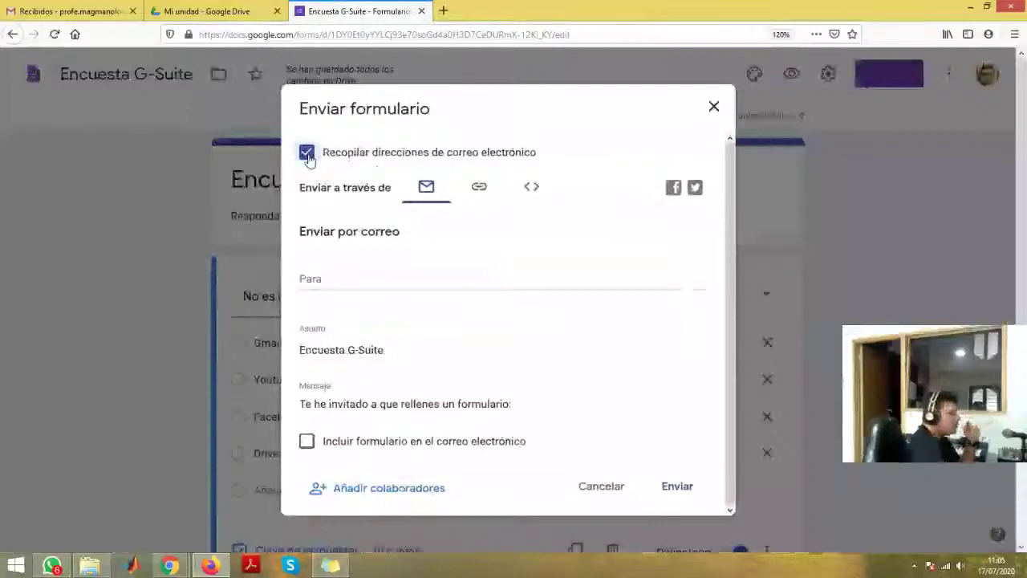
{"action": "left_click", "coordinate": [307, 154]}
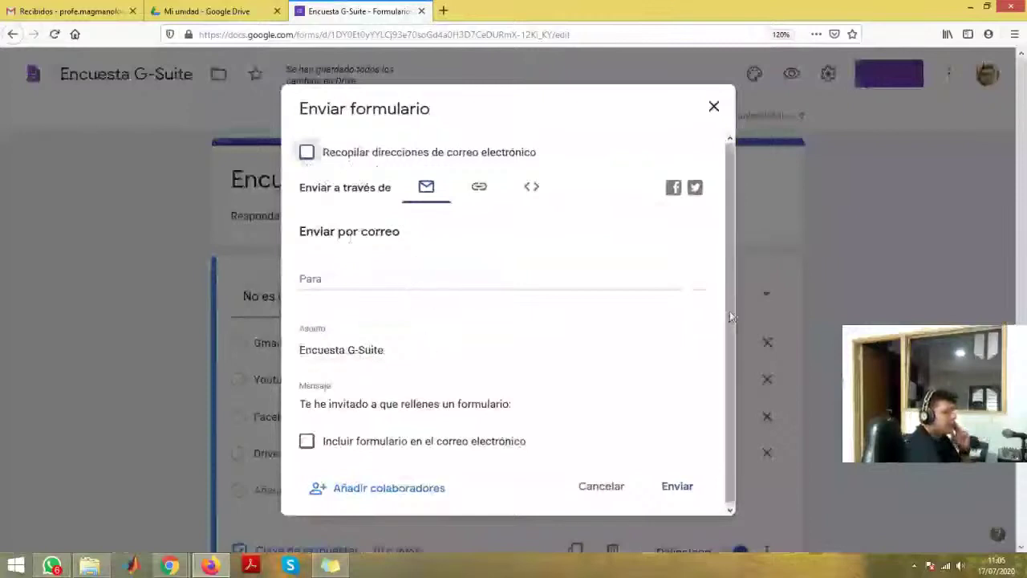
{"action": "left_click", "coordinate": [479, 193]}
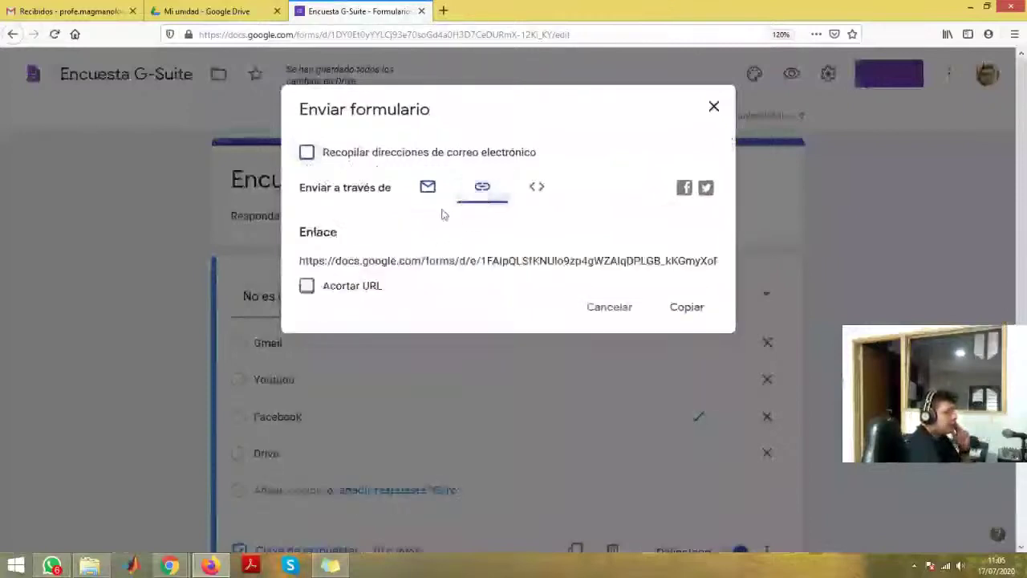
{"action": "left_click", "coordinate": [308, 287]}
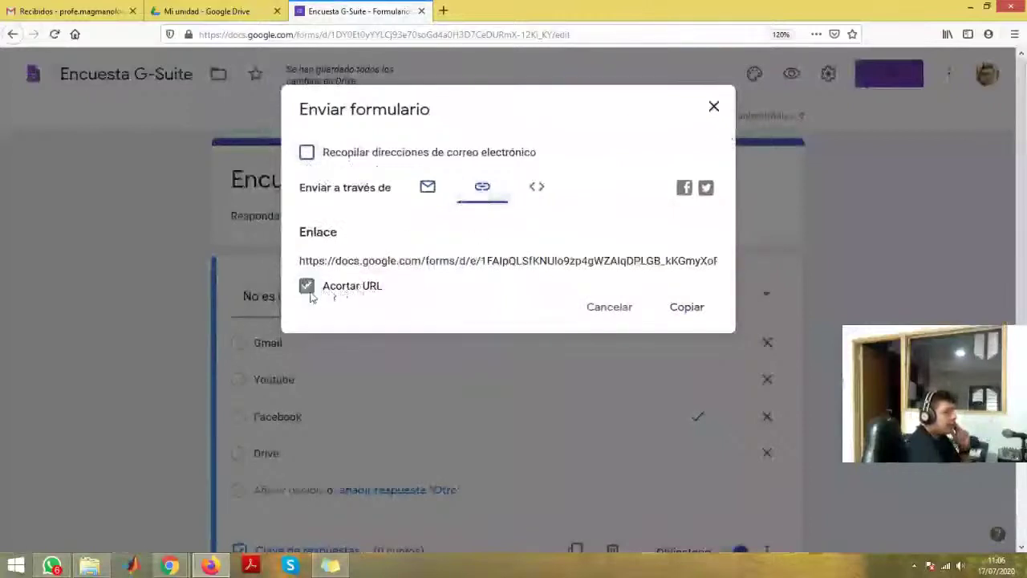
{"action": "left_click", "coordinate": [687, 308]}
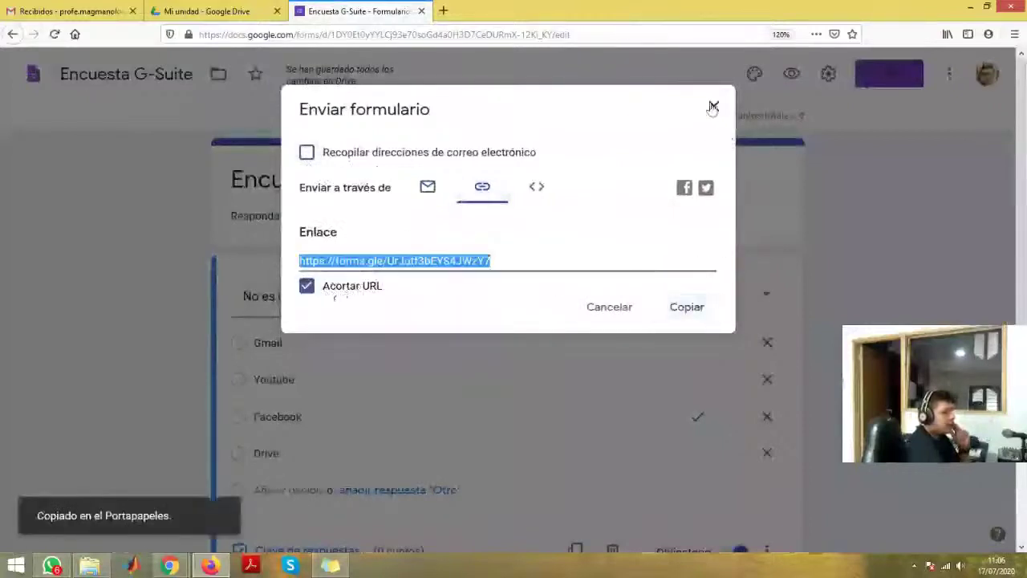
{"action": "left_click", "coordinate": [713, 106]}
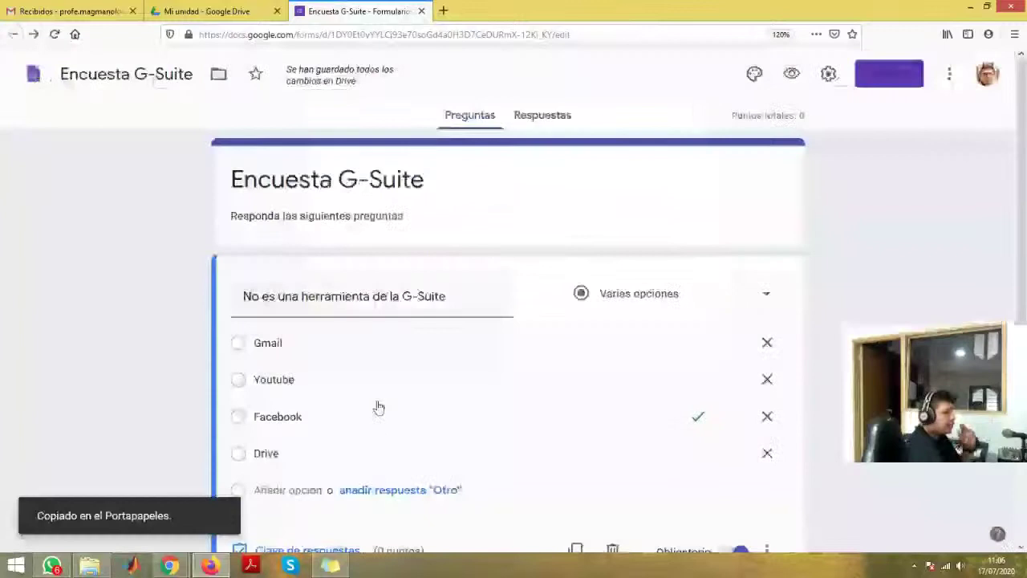
{"action": "key", "text": "alt+Tab"}
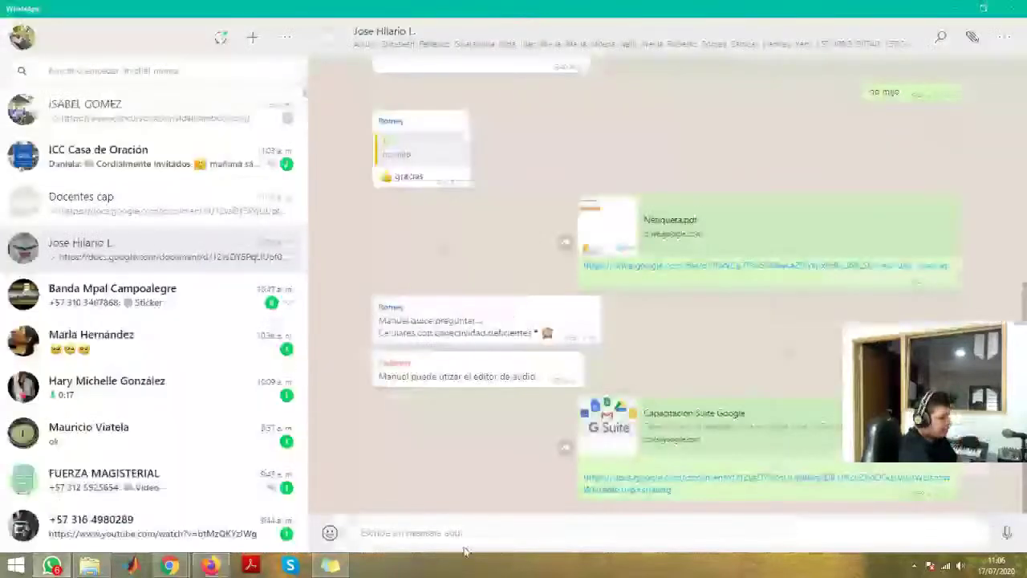
- Paste and send the form link in a WhatsApp contact chat and the Docentes cap group
{"action": "left_click", "coordinate": [420, 532]}
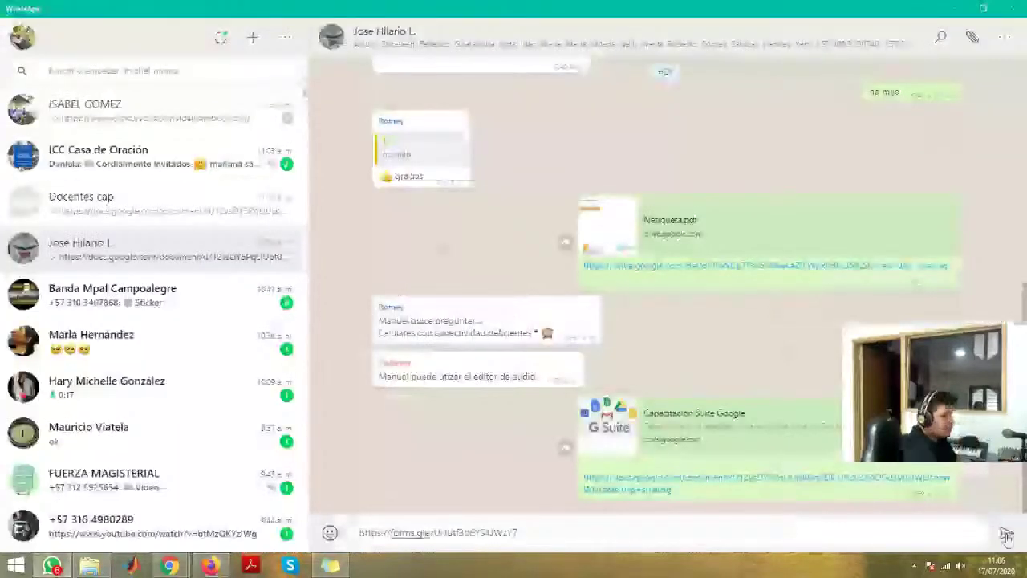
{"action": "type", "text": "https://forms.gle/UrJuf3oEYS4JWxN7"}
{"action": "key", "text": "Return"}
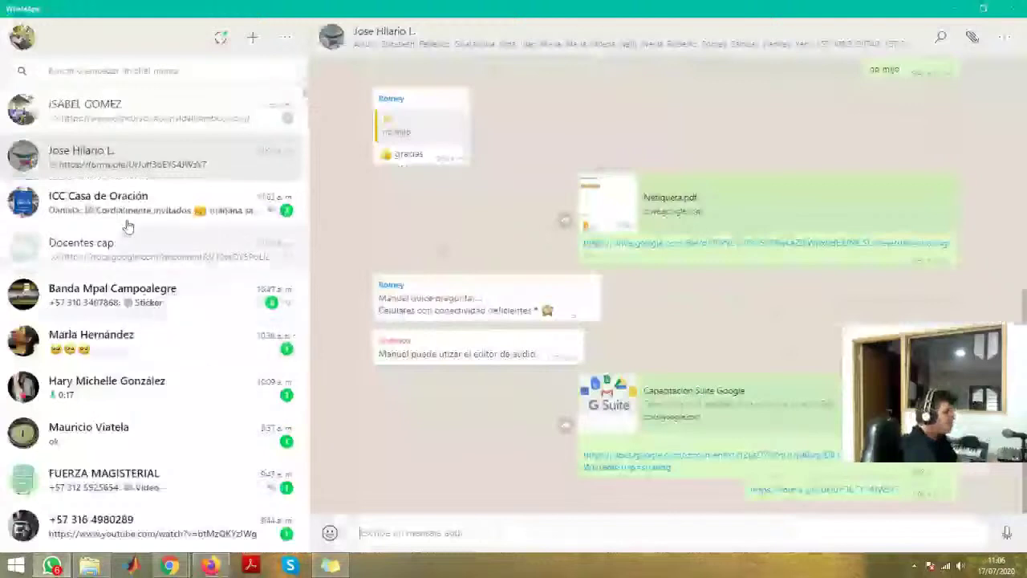
{"action": "left_click", "coordinate": [115, 249]}
{"action": "key", "text": "ctrl+v"}
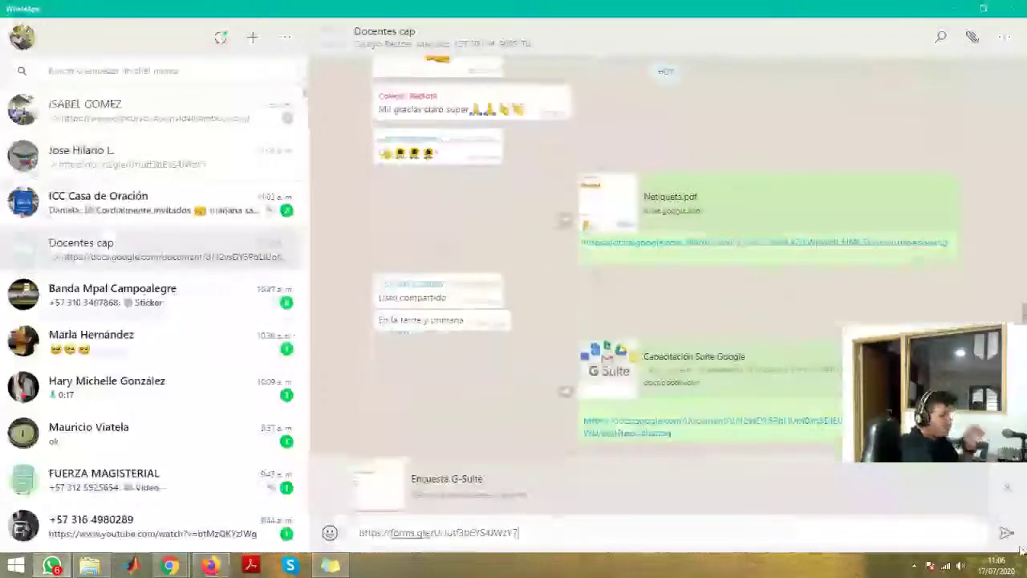
{"action": "left_click", "coordinate": [1007, 532]}
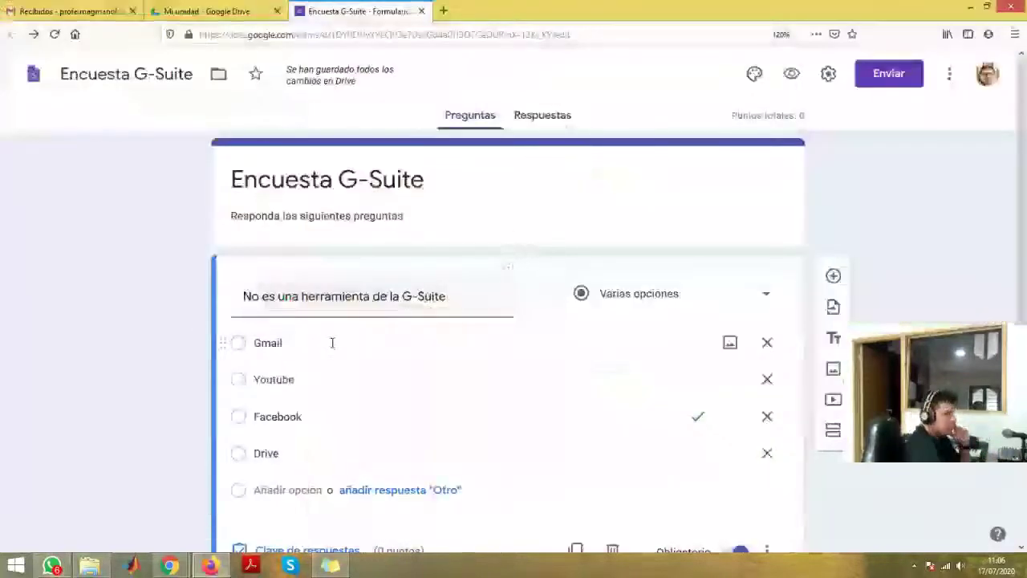
- Close the Encuesta G-Suite editor tab to return to the My Drive listing
{"action": "scroll", "coordinate": [332, 343], "scroll_direction": "down", "scroll_amount": 1}
{"action": "scroll", "coordinate": [332, 343], "scroll_direction": "down", "scroll_amount": 3}
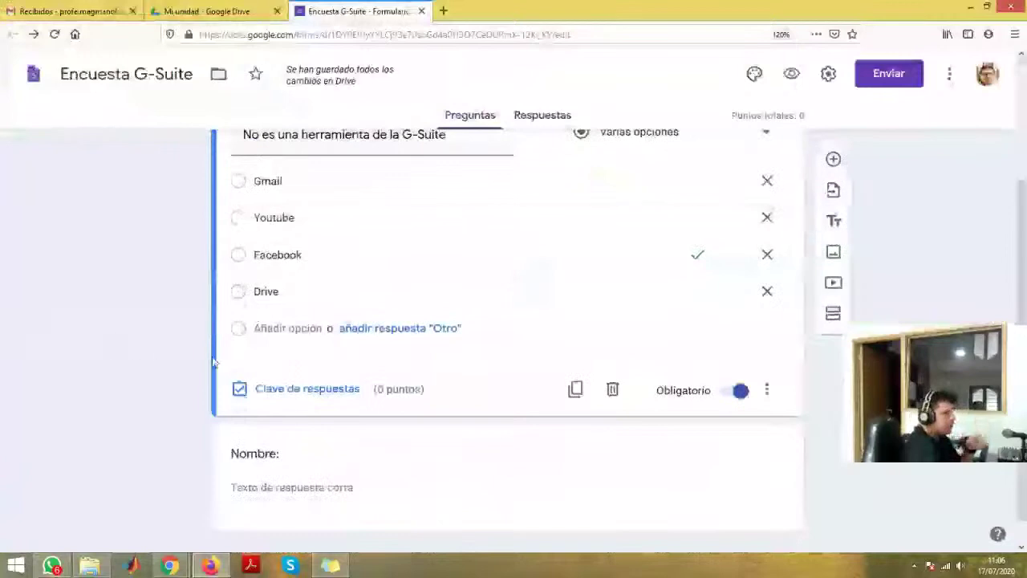
{"action": "scroll", "coordinate": [204, 403], "scroll_direction": "up", "scroll_amount": 2}
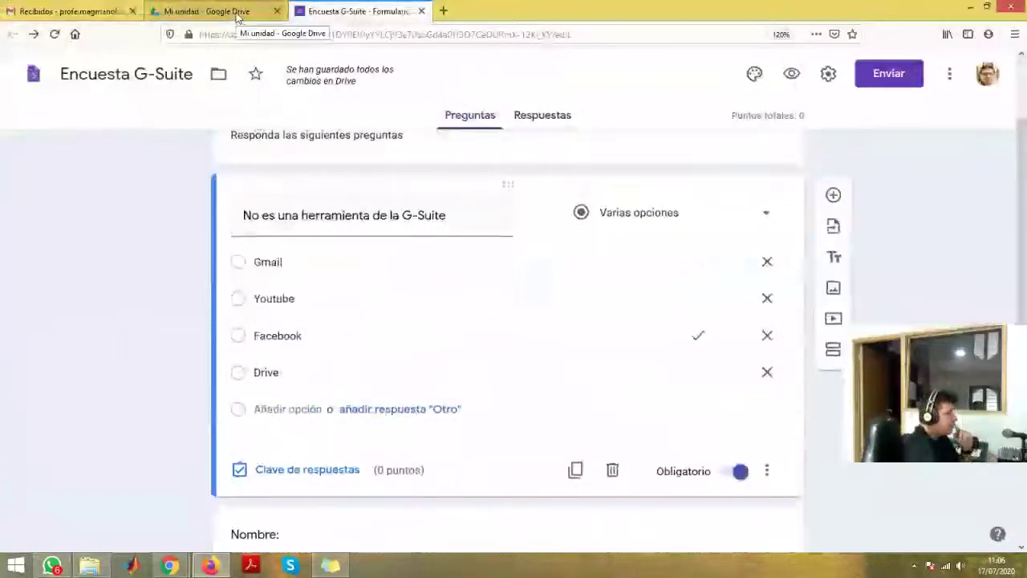
{"action": "left_click", "coordinate": [421, 12]}
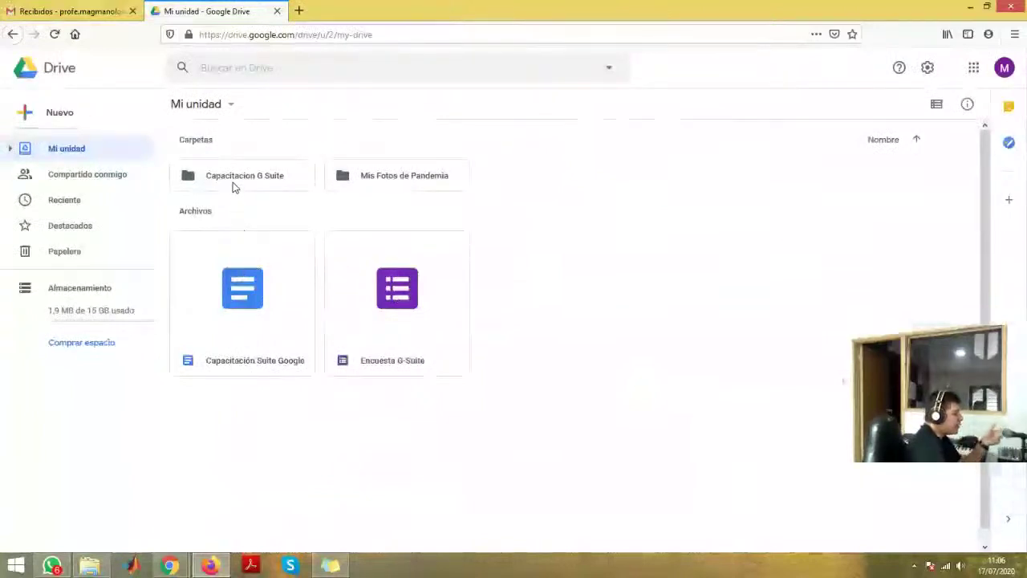
- Reopen the Encuesta G-Suite form from Mi unidad in its own editor tab
{"action": "left_click", "coordinate": [223, 314]}
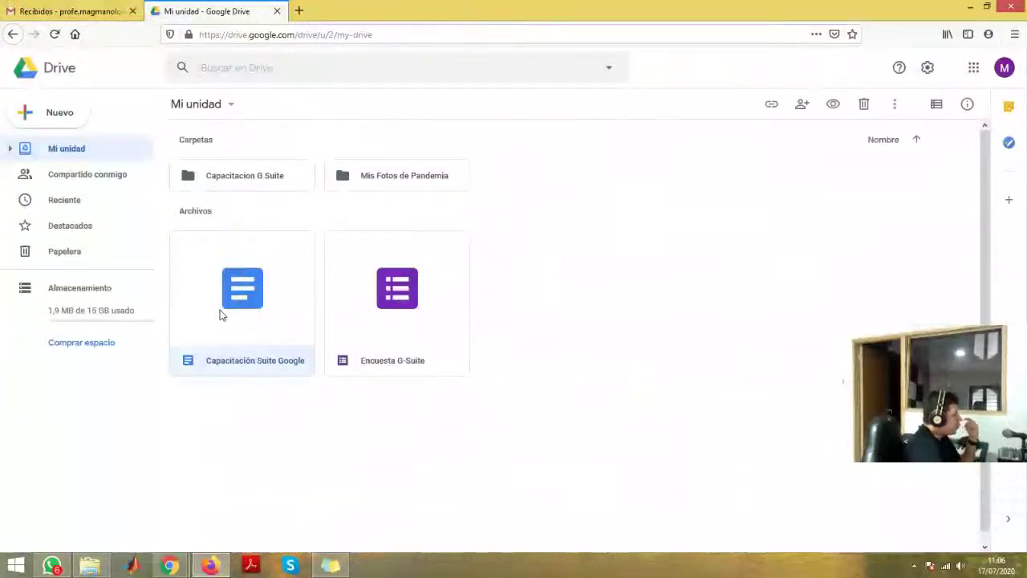
{"action": "left_click", "coordinate": [382, 311]}
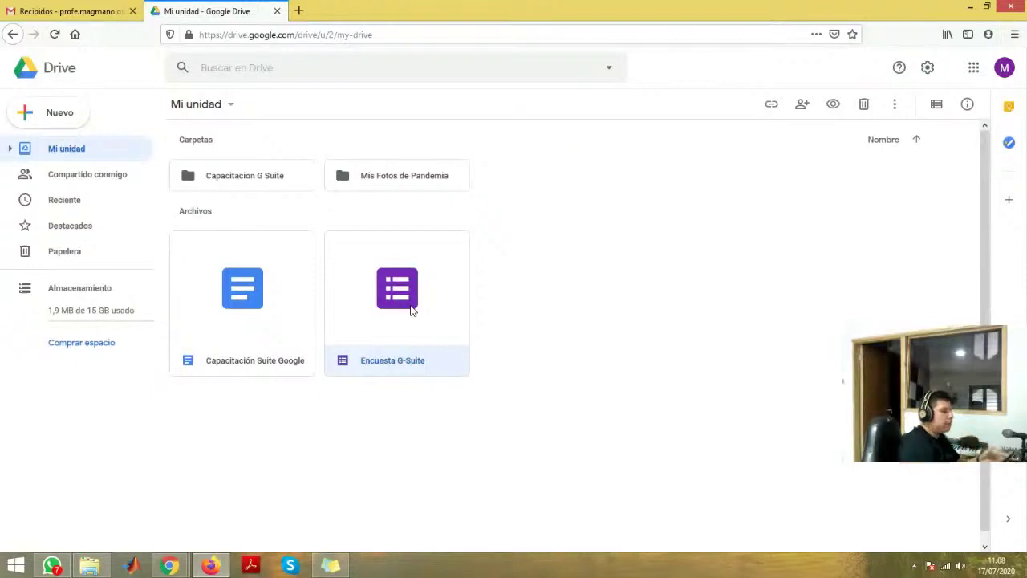
{"action": "double_click", "coordinate": [411, 311]}
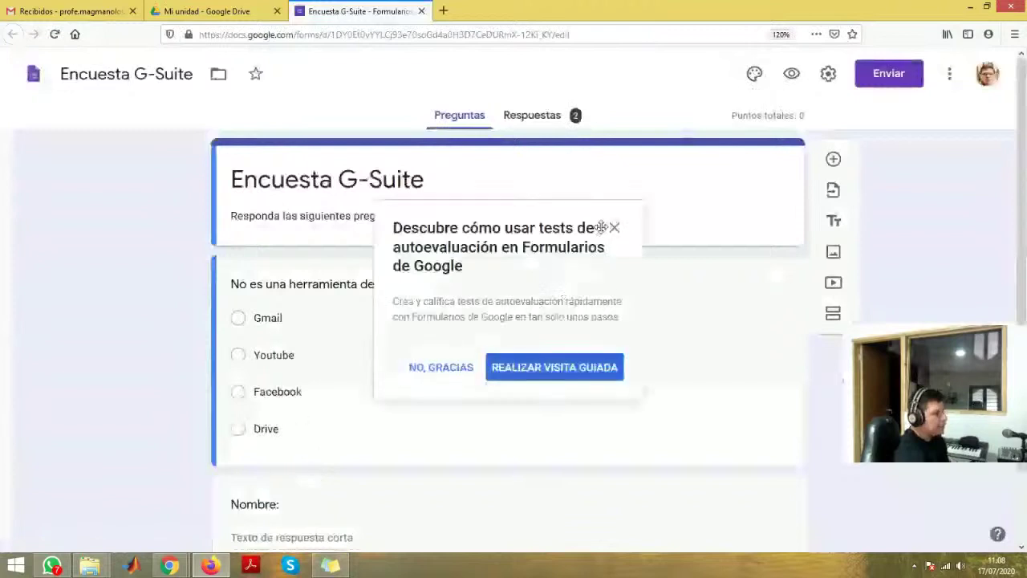
- Dismiss the quiz tour popup, then view and close the respondent preview of the form
{"action": "left_click", "coordinate": [607, 228]}
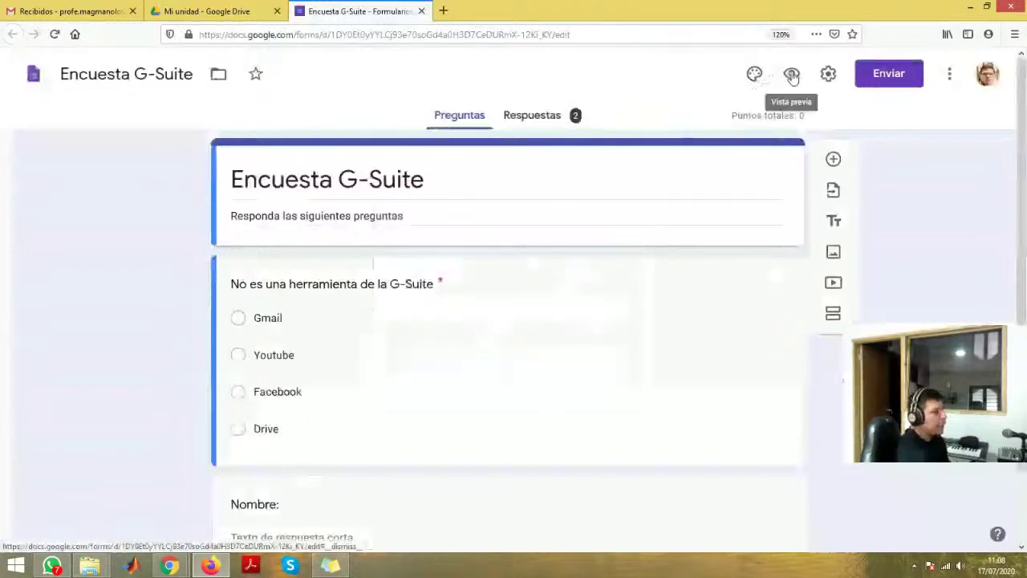
{"action": "left_click", "coordinate": [791, 74]}
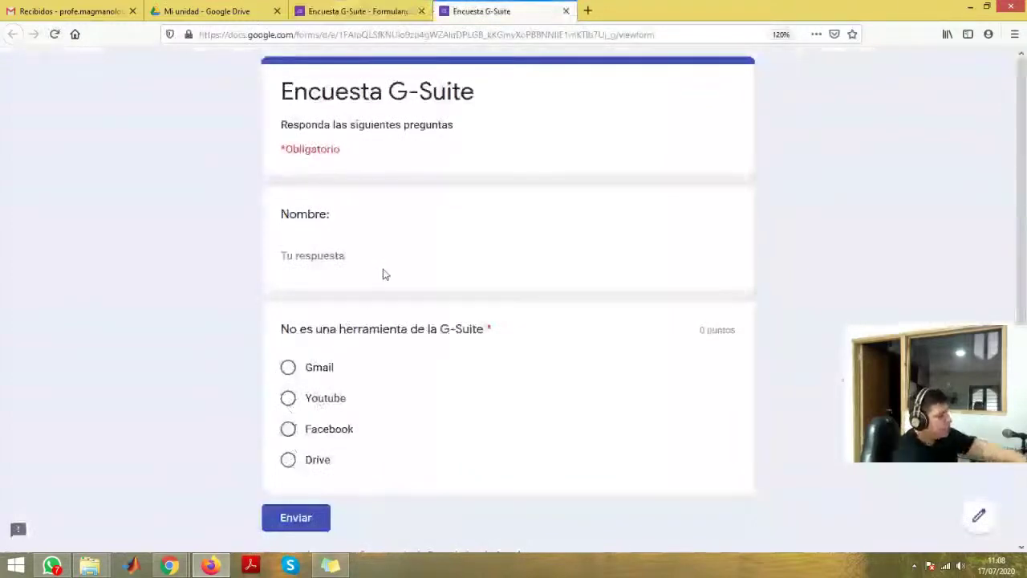
{"action": "left_click", "coordinate": [374, 14]}
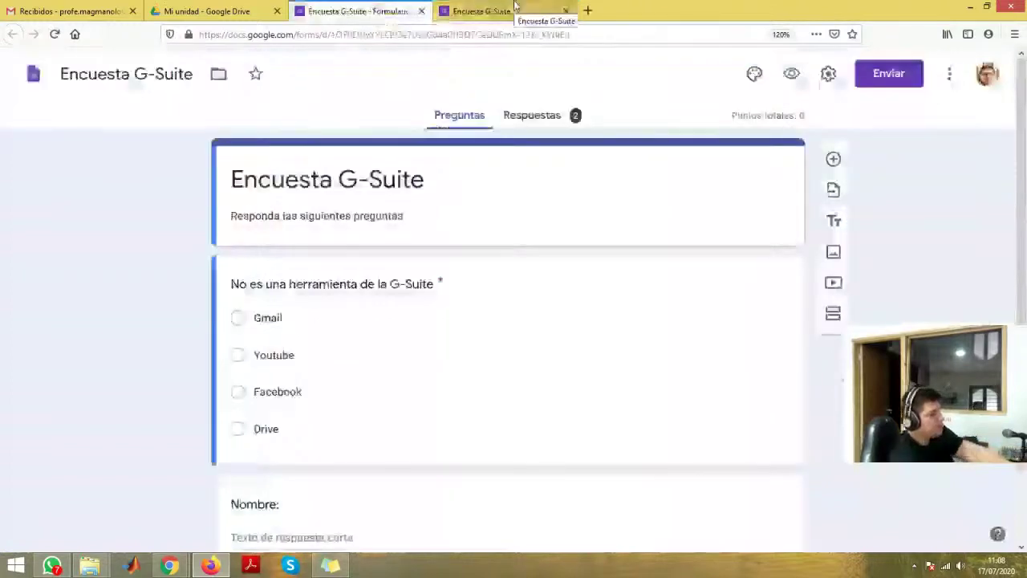
{"action": "left_click", "coordinate": [514, 11]}
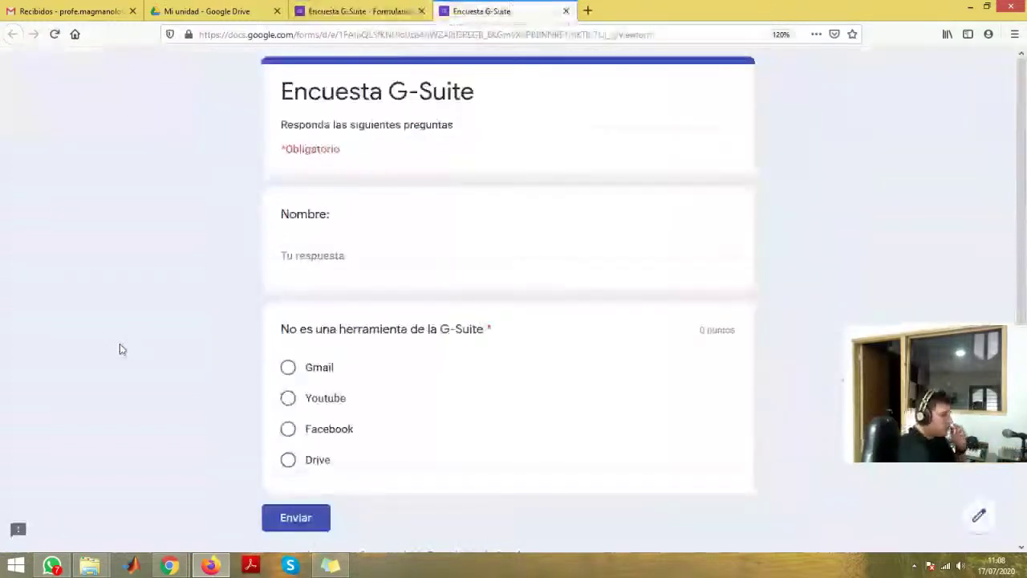
{"action": "scroll", "coordinate": [121, 345], "scroll_direction": "down", "scroll_amount": 2}
{"action": "scroll", "coordinate": [117, 349], "scroll_direction": "up", "scroll_amount": 2}
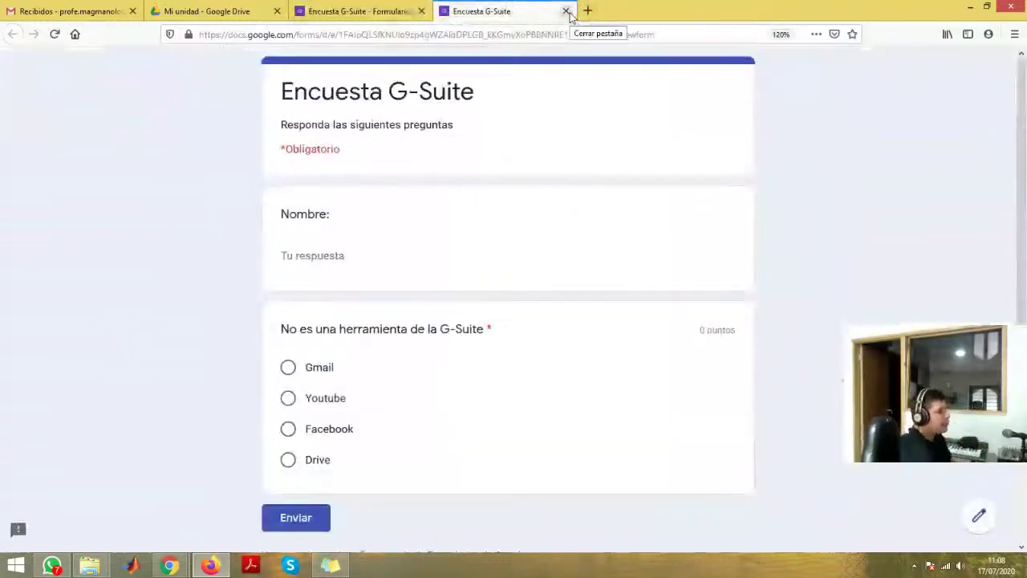
{"action": "left_click", "coordinate": [567, 11]}
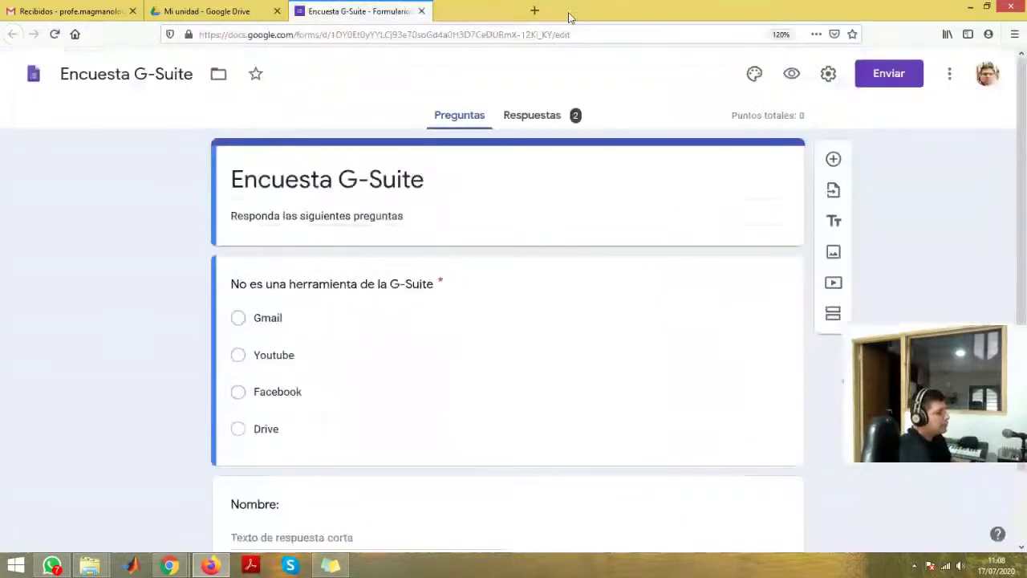
- Open the Respuestas summary, dismiss the tip, and scroll through the six-response charts
{"action": "left_click", "coordinate": [532, 115]}
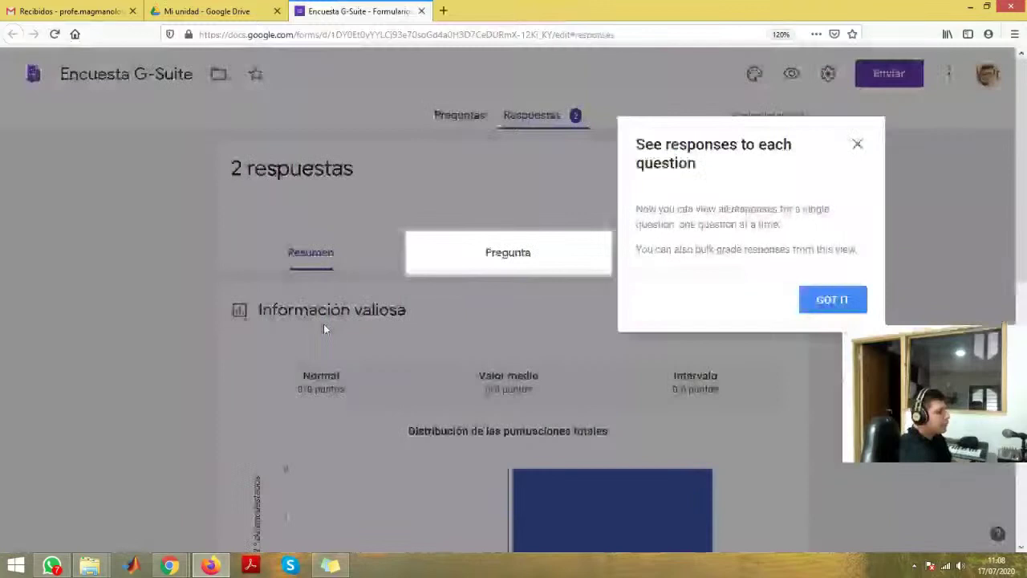
{"action": "left_click", "coordinate": [324, 328]}
{"action": "scroll", "coordinate": [193, 365], "scroll_direction": "down", "scroll_amount": 2}
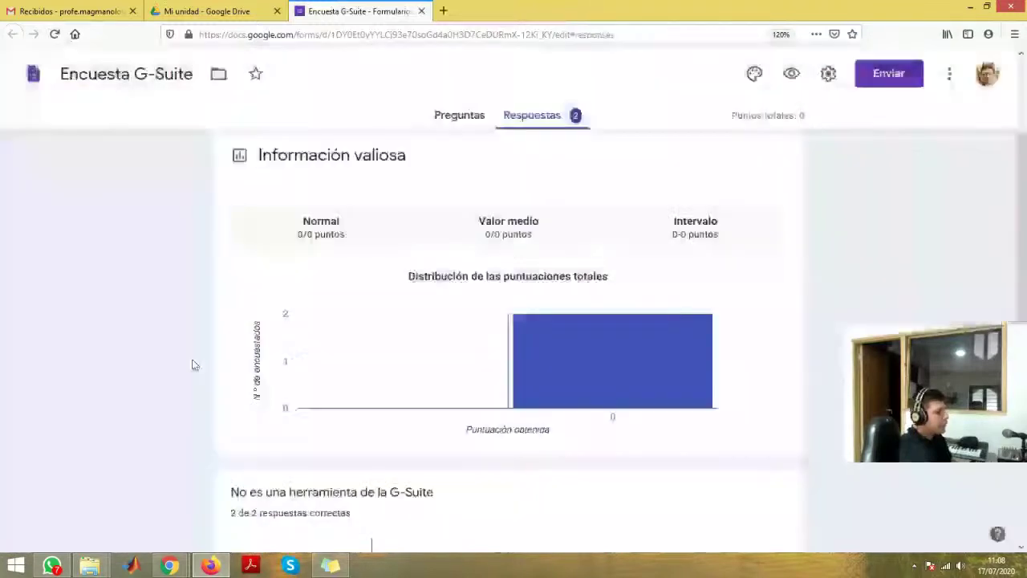
{"action": "scroll", "coordinate": [192, 365], "scroll_direction": "down", "scroll_amount": 4}
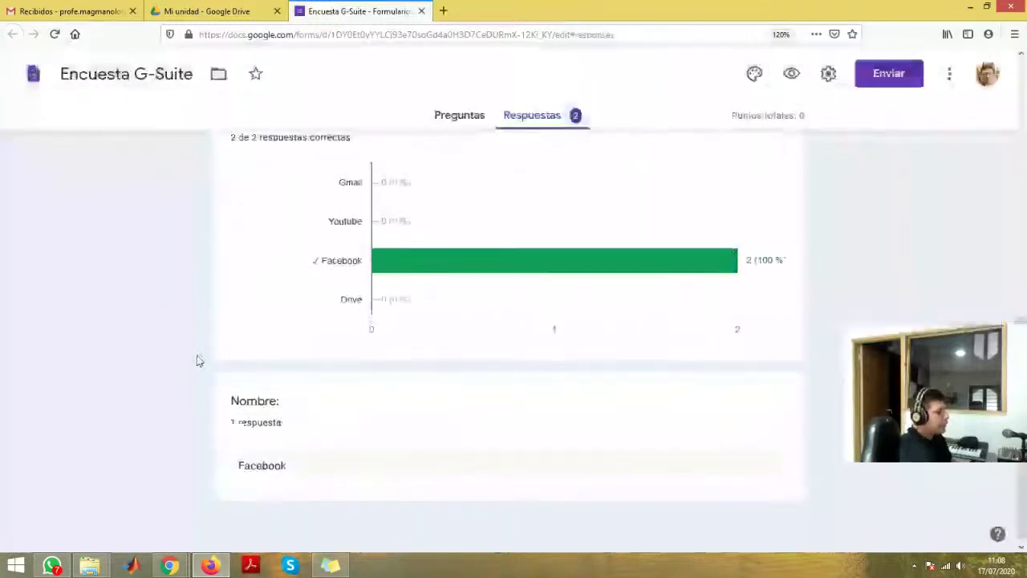
{"action": "mouse_move", "coordinate": [399, 353]}
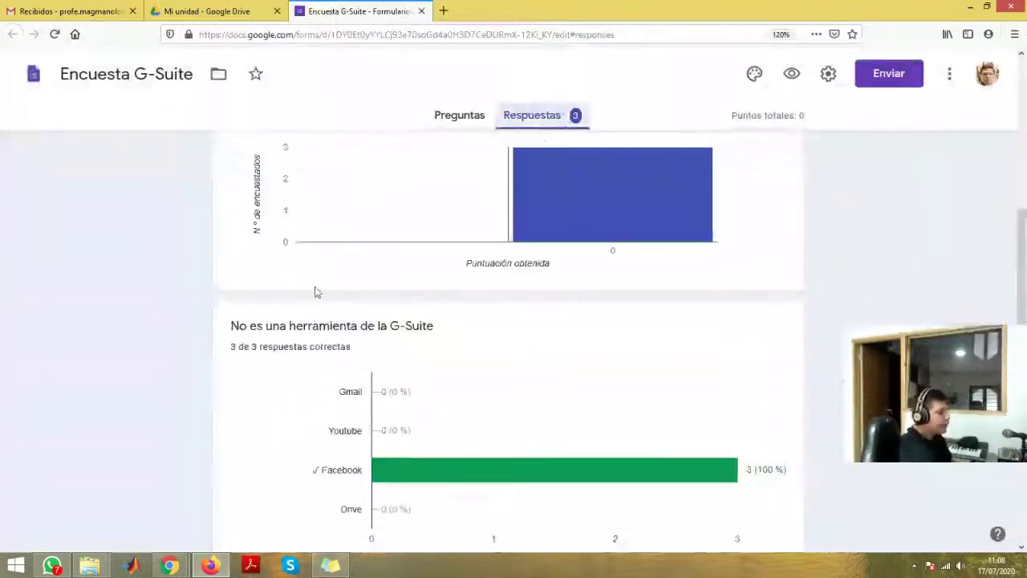
{"action": "scroll", "coordinate": [312, 295], "scroll_direction": "down", "scroll_amount": 2}
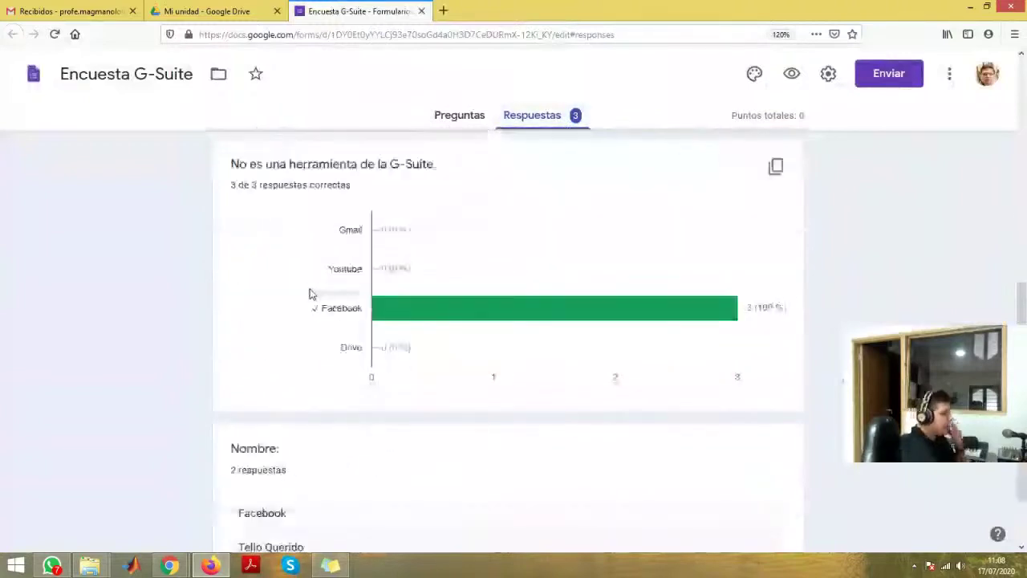
{"action": "scroll", "coordinate": [312, 294], "scroll_direction": "down", "scroll_amount": 1}
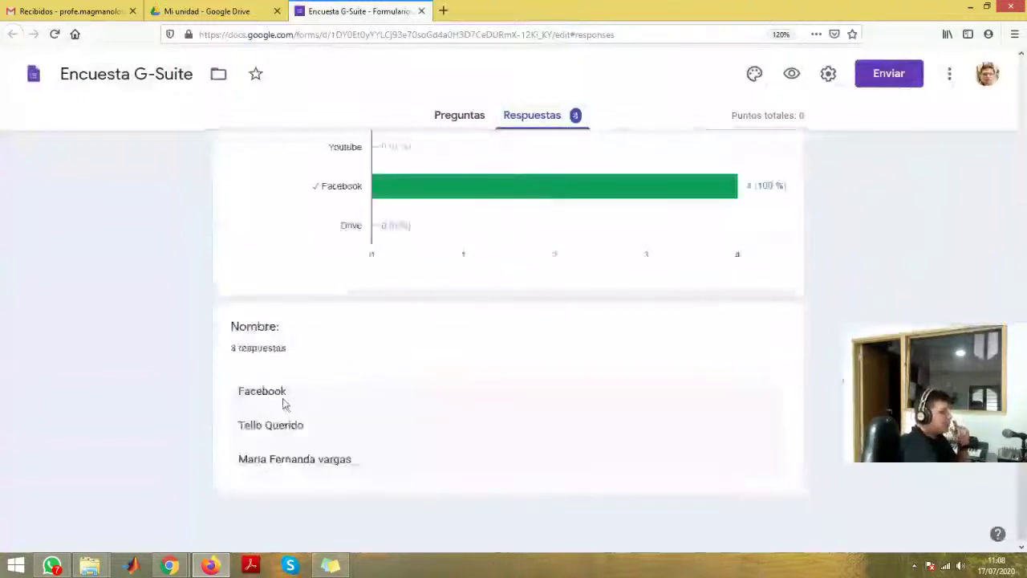
{"action": "scroll", "coordinate": [295, 402], "scroll_direction": "down", "scroll_amount": 4}
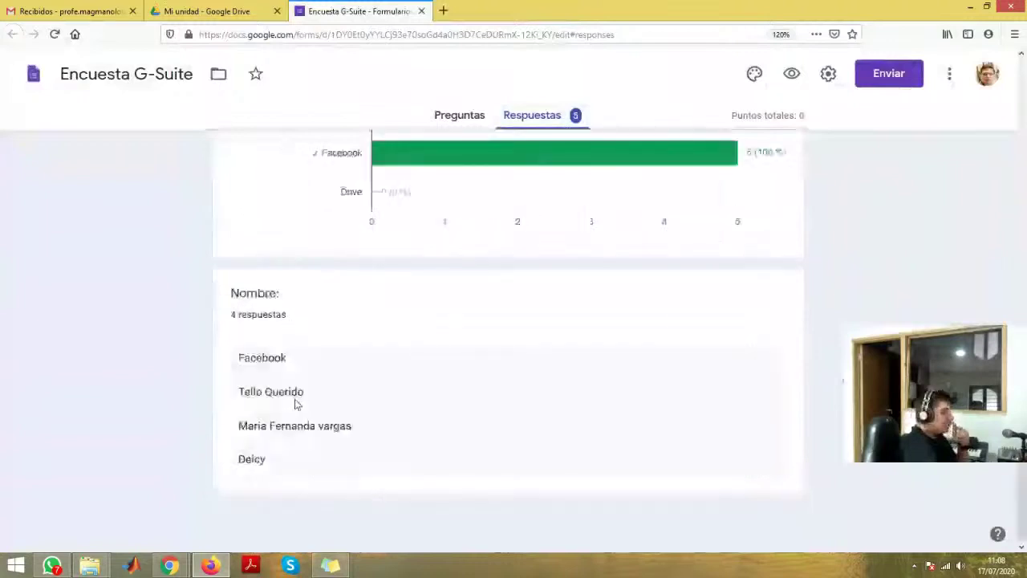
- Select the Facebook answer and respondent names in the Nombre list, then scroll back up
{"action": "double_click", "coordinate": [264, 357]}
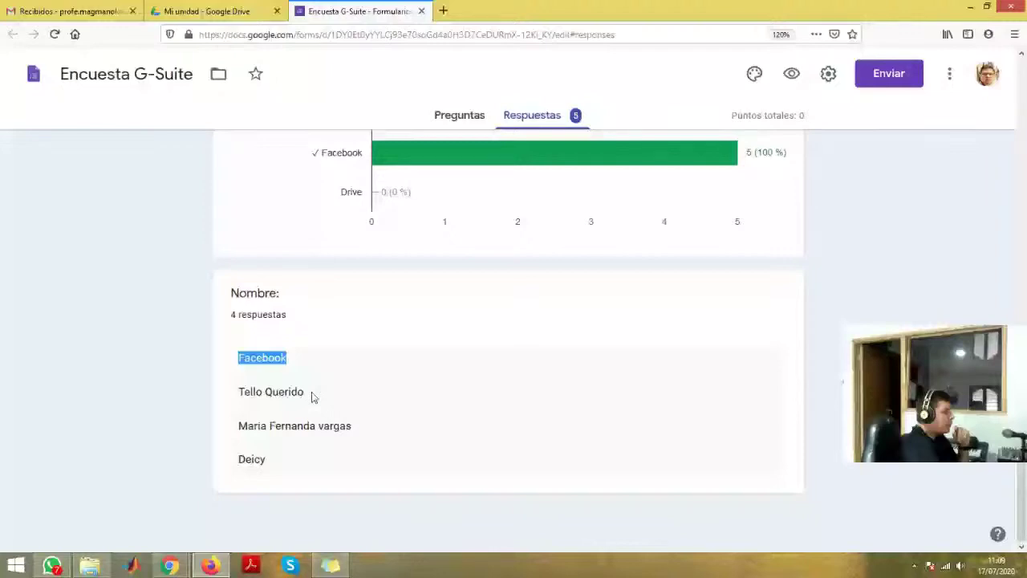
{"action": "triple_click", "coordinate": [313, 395]}
{"action": "double_click", "coordinate": [255, 425]}
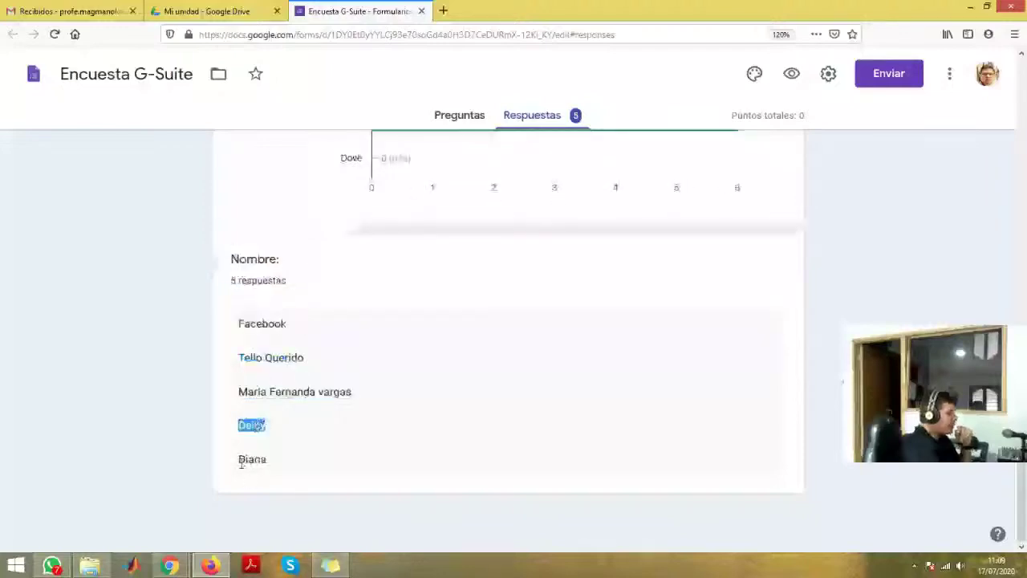
{"action": "double_click", "coordinate": [250, 460]}
{"action": "scroll", "coordinate": [248, 463], "scroll_direction": "up", "scroll_amount": 5}
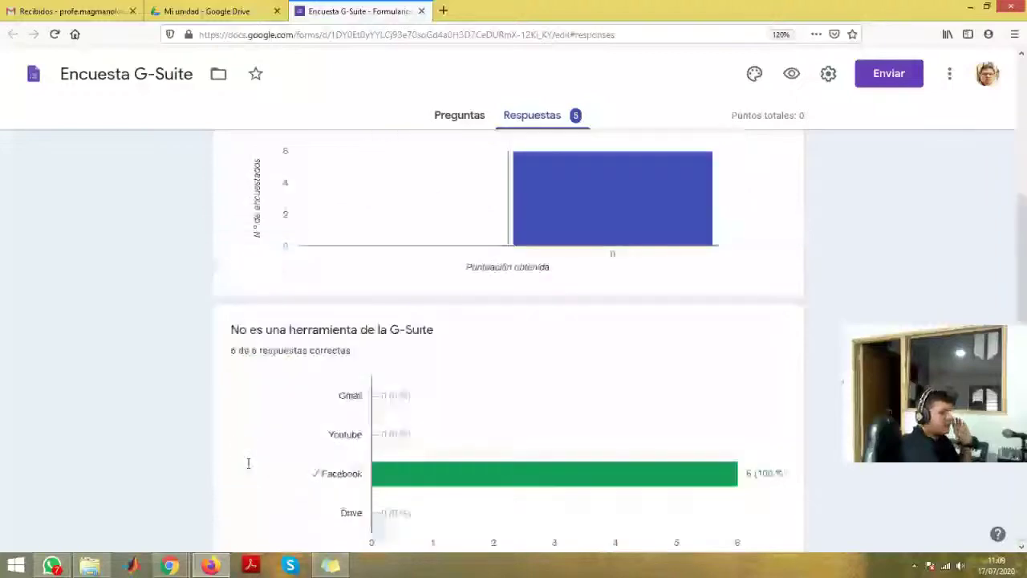
{"action": "scroll", "coordinate": [248, 464], "scroll_direction": "down", "scroll_amount": 3}
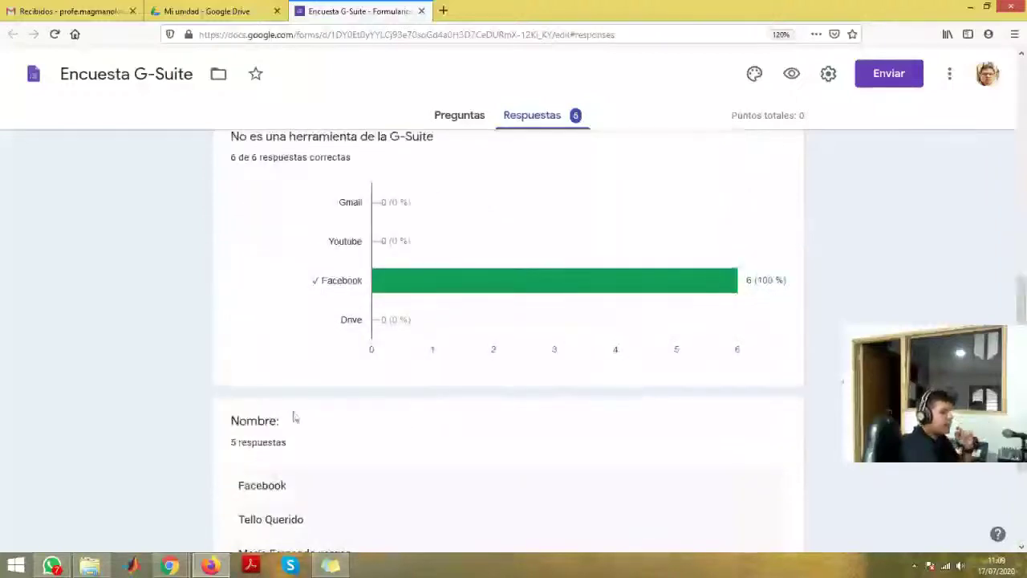
{"action": "scroll", "coordinate": [293, 416], "scroll_direction": "down", "scroll_amount": 3}
{"action": "left_click", "coordinate": [259, 275]}
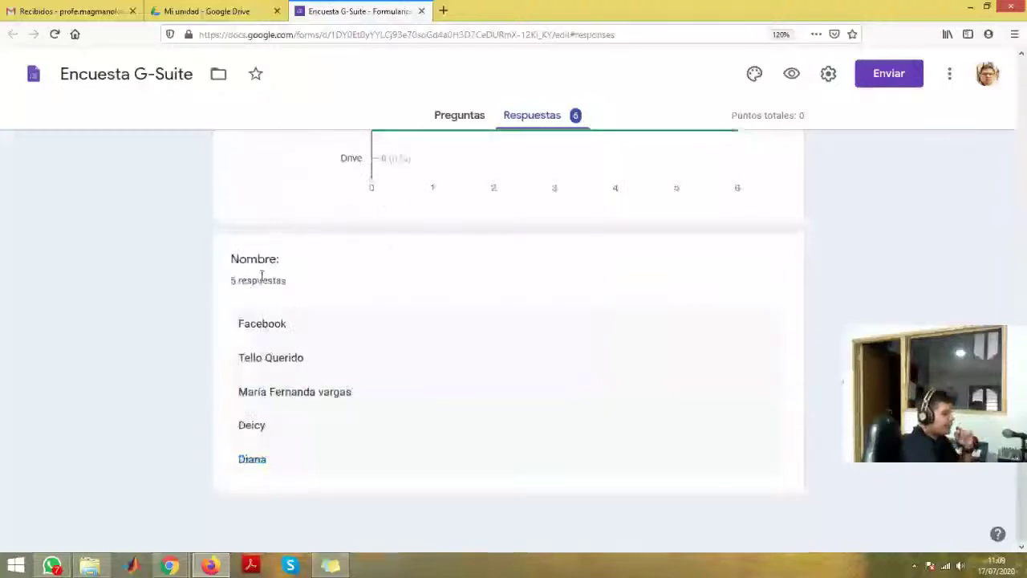
{"action": "scroll", "coordinate": [300, 420], "scroll_direction": "up", "scroll_amount": 4}
{"action": "scroll", "coordinate": [332, 401], "scroll_direction": "up", "scroll_amount": 4}
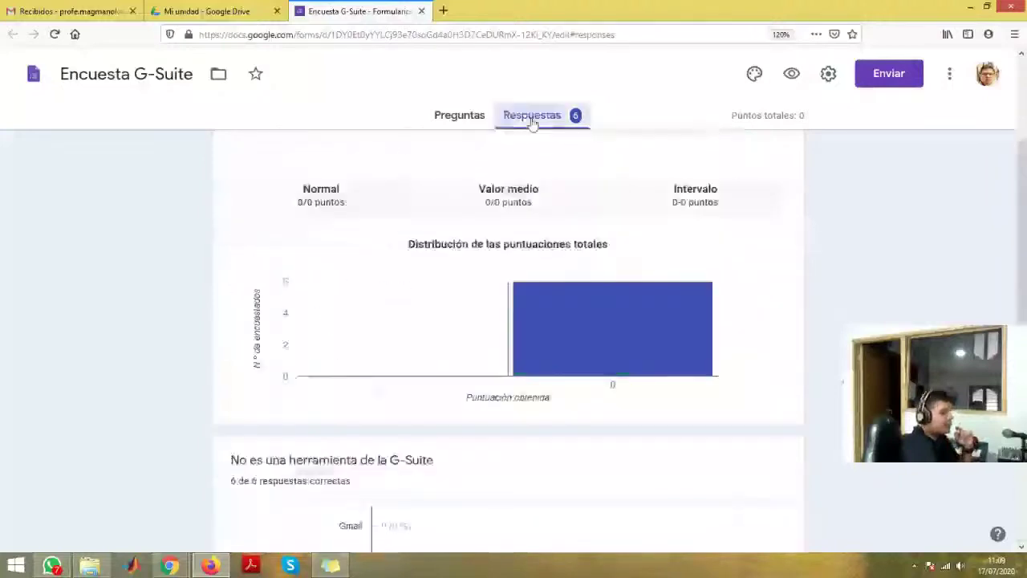
{"action": "scroll", "coordinate": [508, 337], "scroll_direction": "up", "scroll_amount": 2}
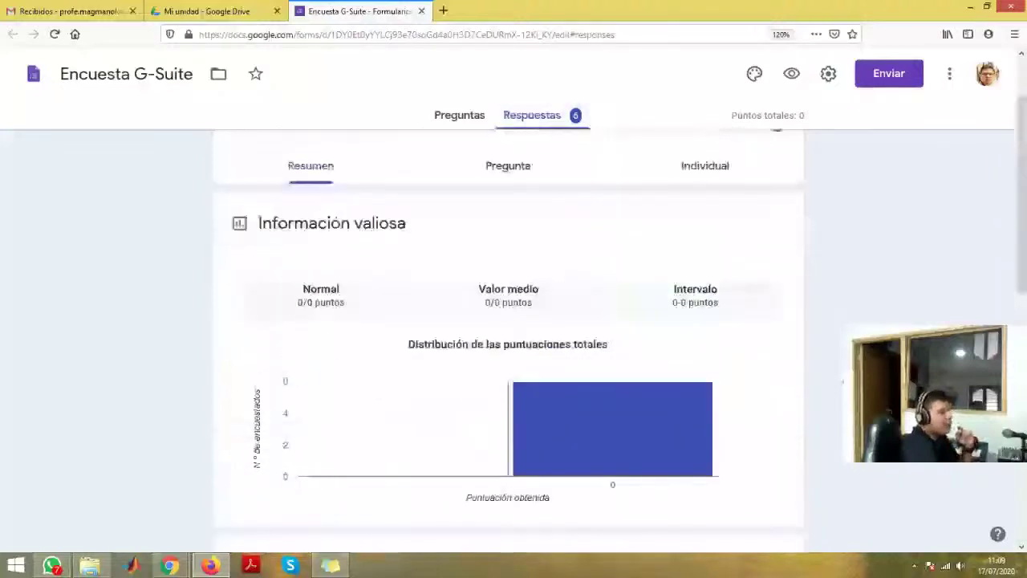
{"action": "scroll", "coordinate": [597, 302], "scroll_direction": "up", "scroll_amount": 1}
- Switch to the Individual view and scroll through the first response's answers
{"action": "left_click", "coordinate": [522, 259]}
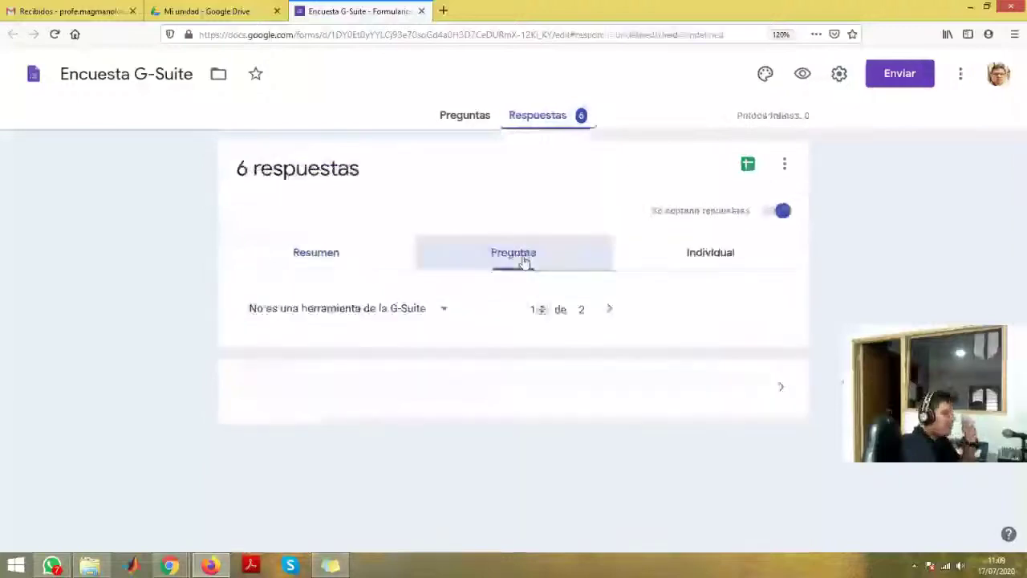
{"action": "left_click", "coordinate": [679, 253]}
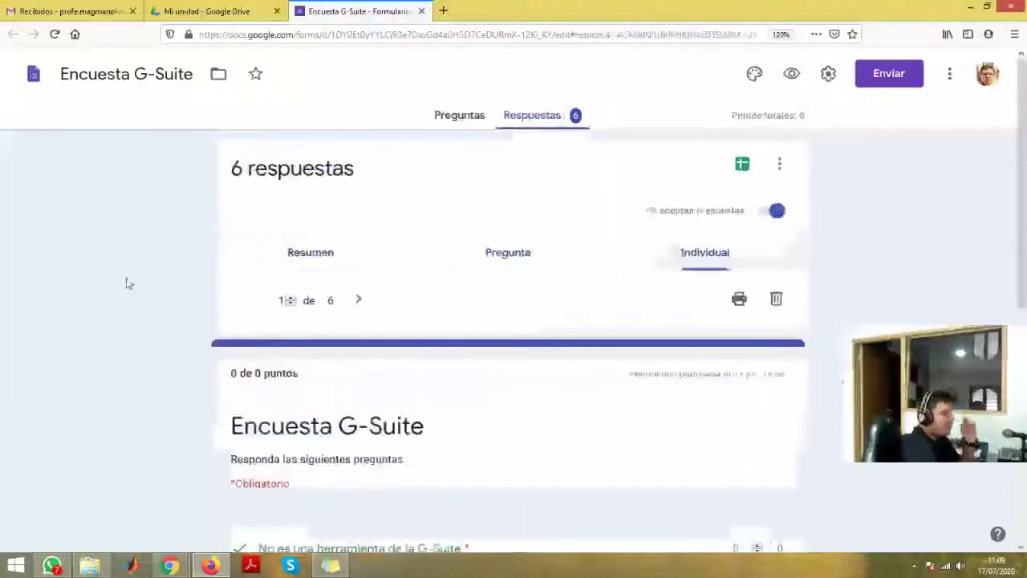
{"action": "scroll", "coordinate": [126, 283], "scroll_direction": "down", "scroll_amount": 2}
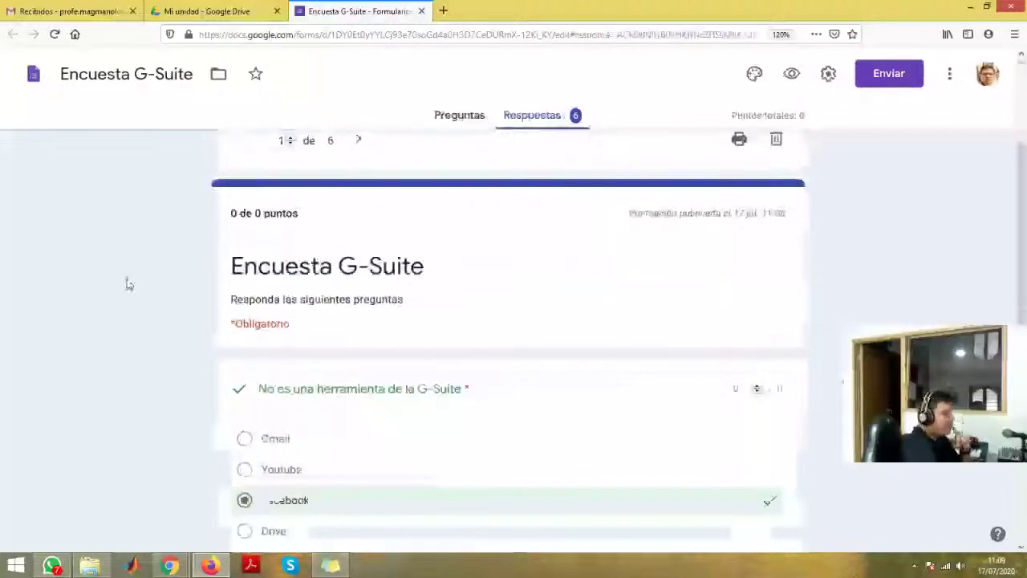
{"action": "scroll", "coordinate": [126, 284], "scroll_direction": "down", "scroll_amount": 3}
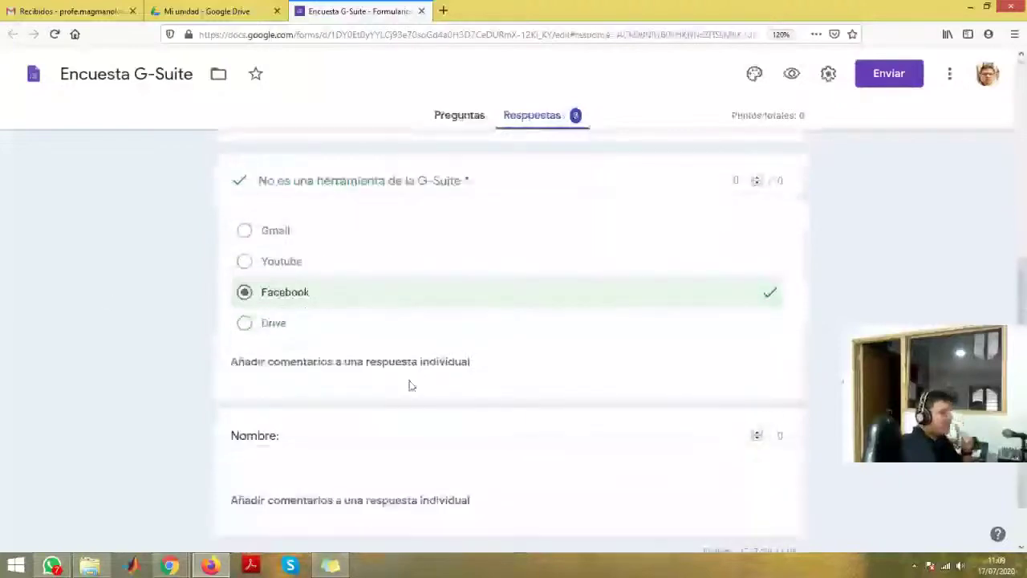
{"action": "scroll", "coordinate": [248, 385], "scroll_direction": "up", "scroll_amount": 1}
{"action": "scroll", "coordinate": [321, 385], "scroll_direction": "down", "scroll_amount": 2}
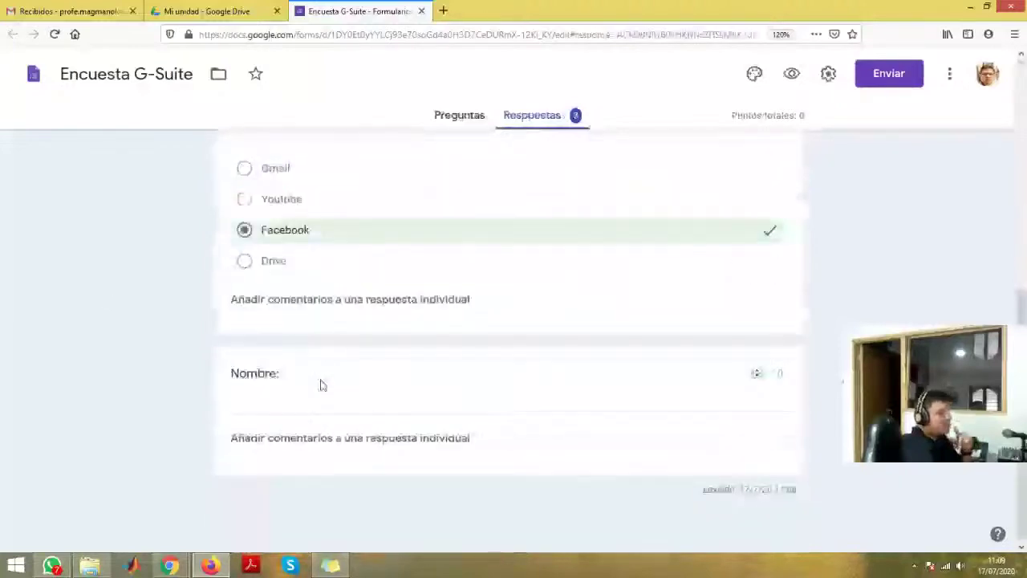
{"action": "scroll", "coordinate": [320, 385], "scroll_direction": "up", "scroll_amount": 4}
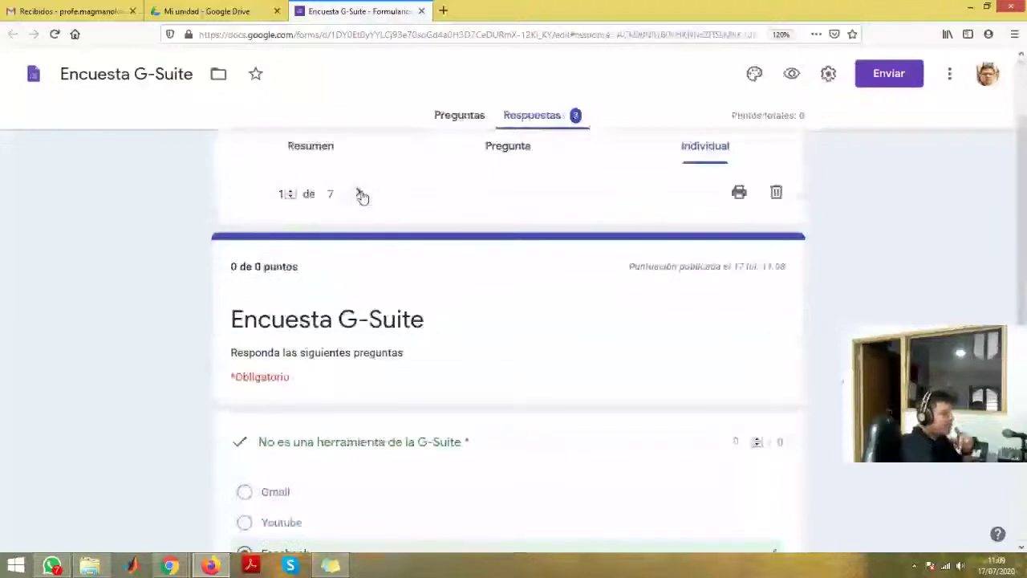
{"action": "scroll", "coordinate": [125, 304], "scroll_direction": "down", "scroll_amount": 3}
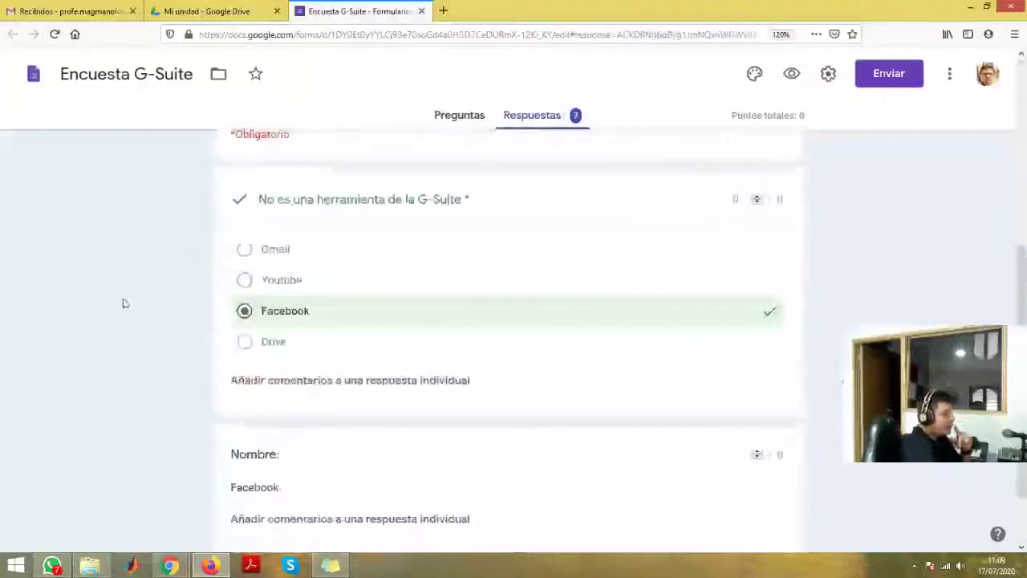
{"action": "scroll", "coordinate": [122, 302], "scroll_direction": "up", "scroll_amount": 2}
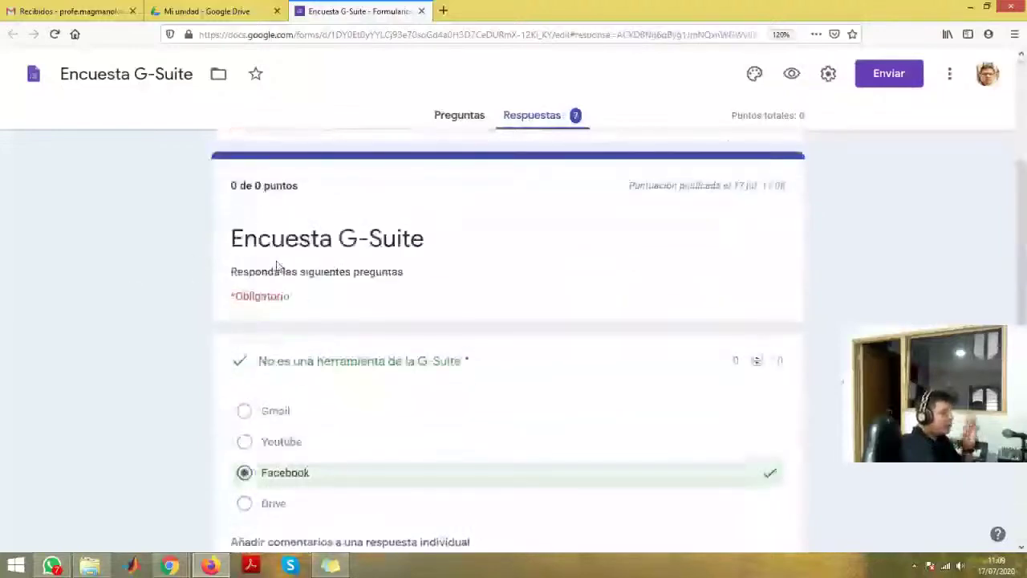
{"action": "scroll", "coordinate": [328, 211], "scroll_direction": "up", "scroll_amount": 1}
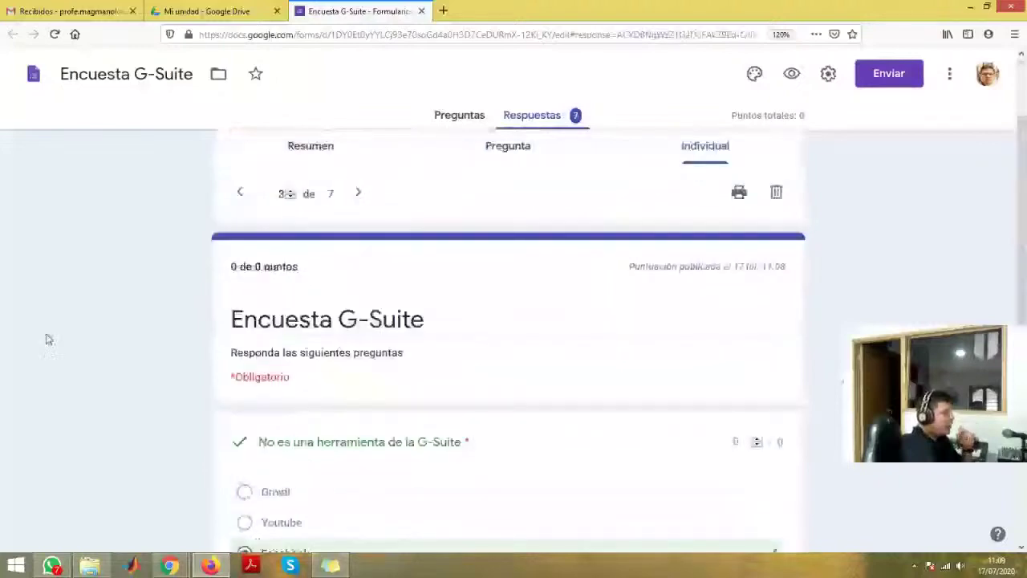
{"action": "scroll", "coordinate": [46, 338], "scroll_direction": "down", "scroll_amount": 2}
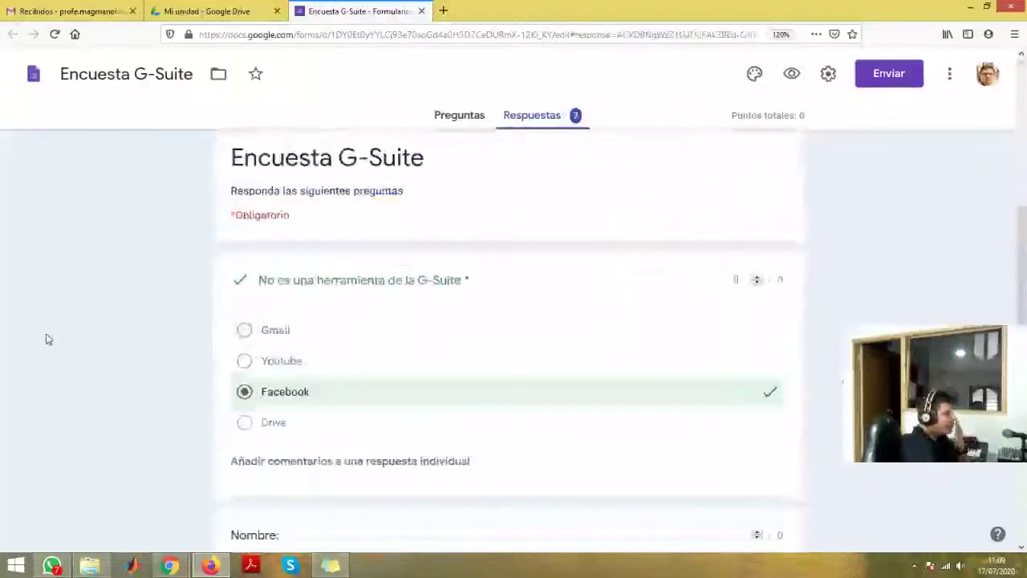
{"action": "scroll", "coordinate": [45, 338], "scroll_direction": "down", "scroll_amount": 1}
{"action": "scroll", "coordinate": [232, 287], "scroll_direction": "up", "scroll_amount": 2}
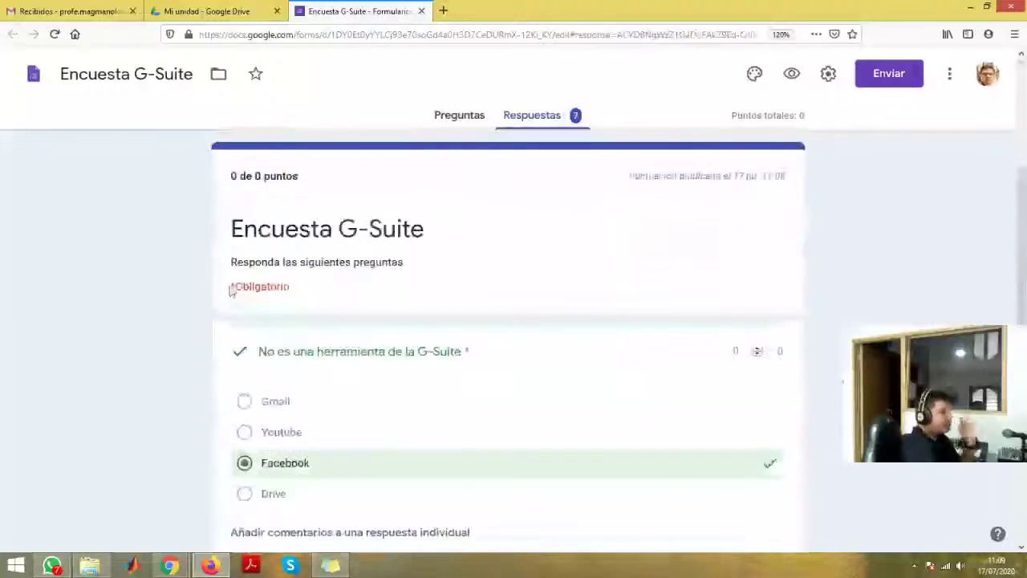
{"action": "scroll", "coordinate": [240, 273], "scroll_direction": "up", "scroll_amount": 1}
- Advance through the following responses to the fifth, checking each G-Suite answer and name
{"action": "left_click", "coordinate": [353, 197]}
{"action": "scroll", "coordinate": [83, 340], "scroll_direction": "down", "scroll_amount": 3}
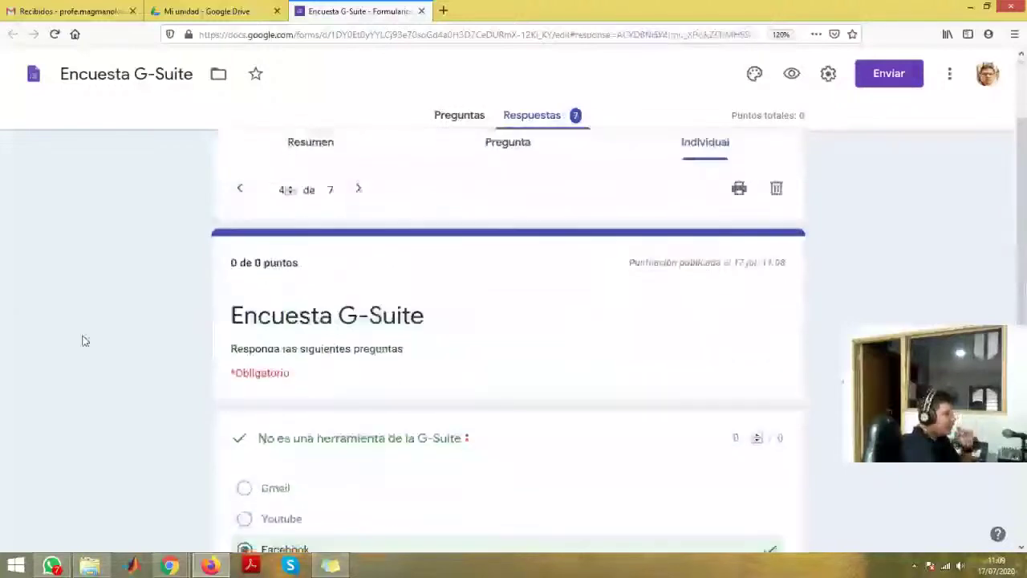
{"action": "scroll", "coordinate": [83, 340], "scroll_direction": "down", "scroll_amount": 1}
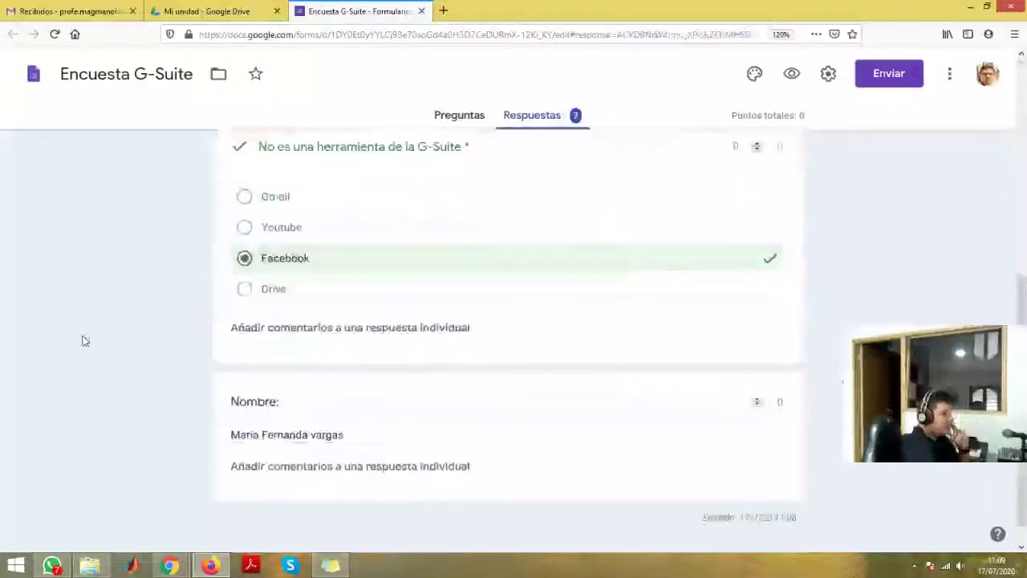
{"action": "scroll", "coordinate": [84, 340], "scroll_direction": "down", "scroll_amount": 1}
{"action": "scroll", "coordinate": [84, 341], "scroll_direction": "up", "scroll_amount": 3}
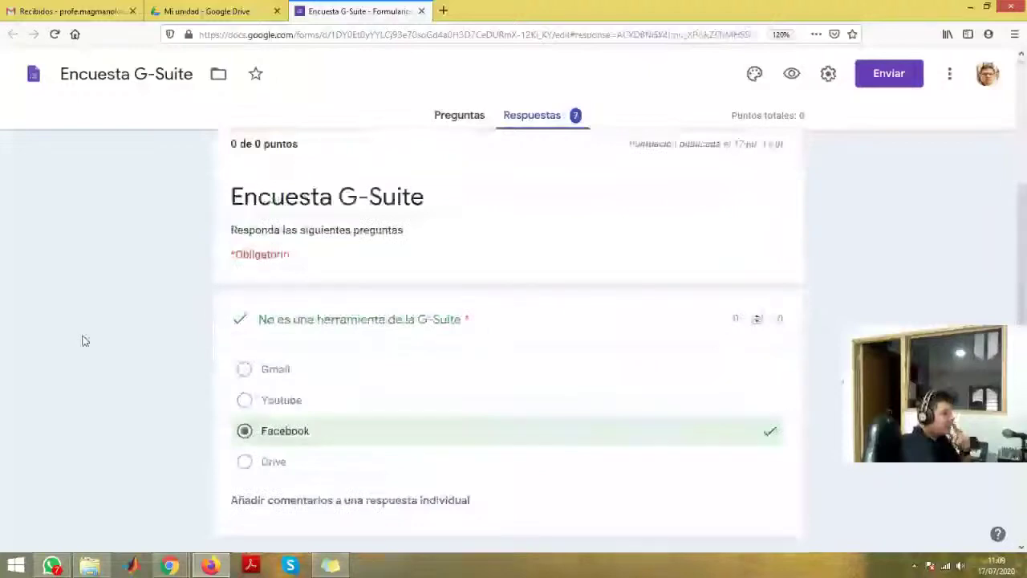
{"action": "scroll", "coordinate": [83, 340], "scroll_direction": "up", "scroll_amount": 3}
{"action": "left_click", "coordinate": [359, 300]}
{"action": "scroll", "coordinate": [55, 353], "scroll_direction": "down", "scroll_amount": 1}
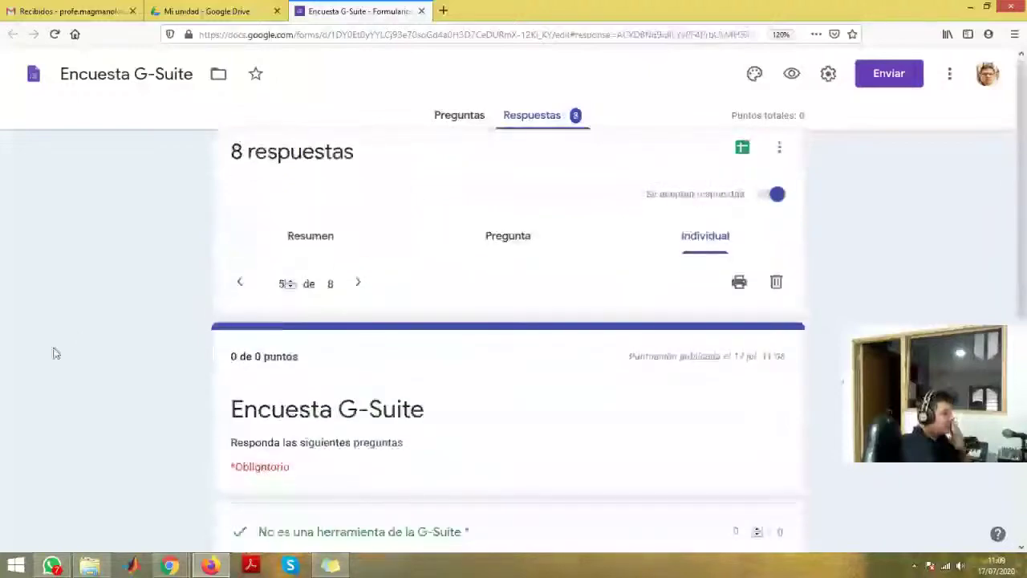
{"action": "scroll", "coordinate": [56, 353], "scroll_direction": "down", "scroll_amount": 3}
{"action": "scroll", "coordinate": [55, 353], "scroll_direction": "up", "scroll_amount": 2}
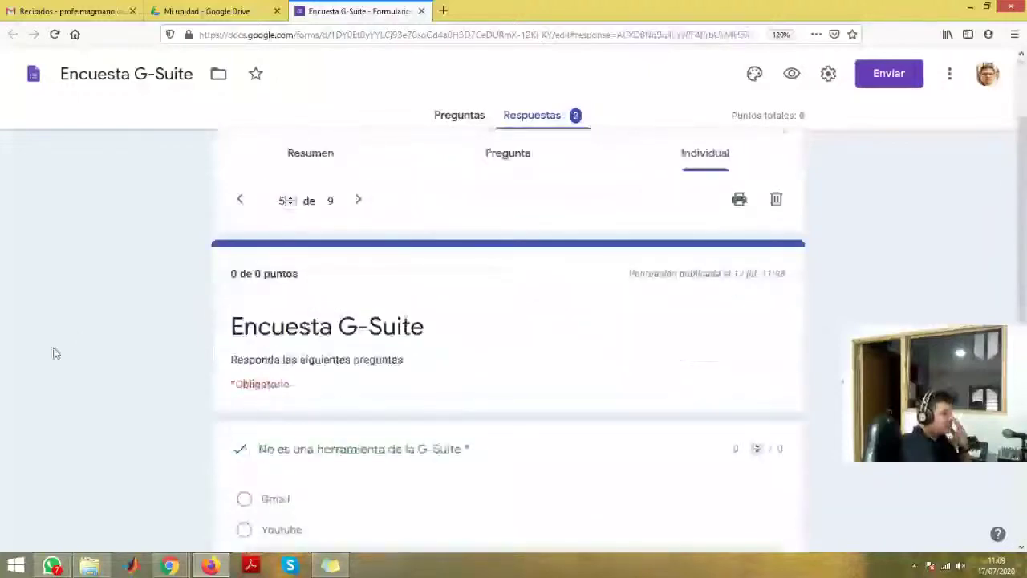
{"action": "scroll", "coordinate": [56, 354], "scroll_direction": "down", "scroll_amount": 3}
{"action": "scroll", "coordinate": [56, 353], "scroll_direction": "up", "scroll_amount": 3}
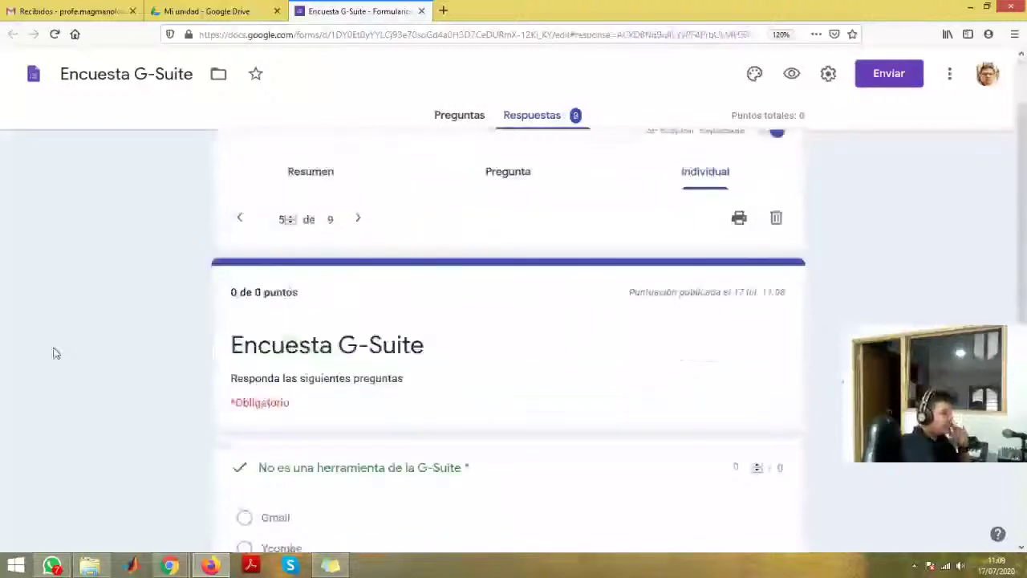
{"action": "scroll", "coordinate": [56, 353], "scroll_direction": "up", "scroll_amount": 1}
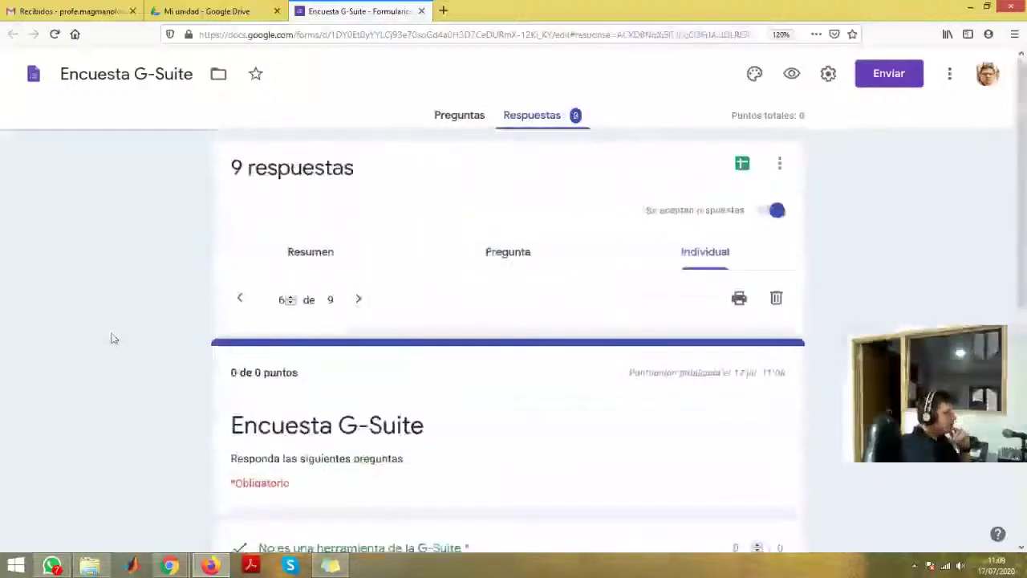
{"action": "scroll", "coordinate": [112, 337], "scroll_direction": "down", "scroll_amount": 4}
{"action": "scroll", "coordinate": [112, 338], "scroll_direction": "down", "scroll_amount": 2}
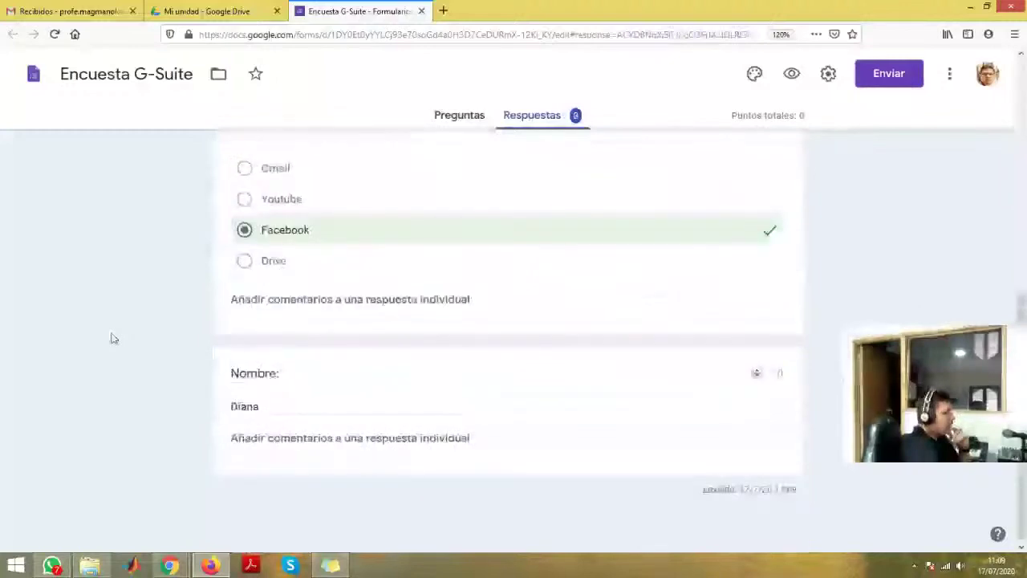
{"action": "scroll", "coordinate": [111, 338], "scroll_direction": "up", "scroll_amount": 4}
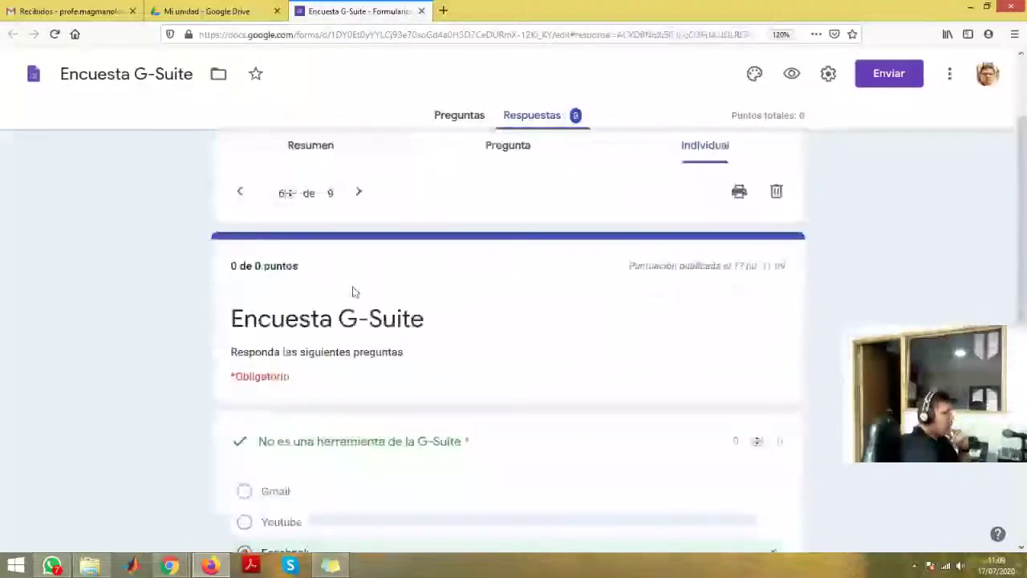
{"action": "scroll", "coordinate": [86, 340], "scroll_direction": "down", "scroll_amount": 3}
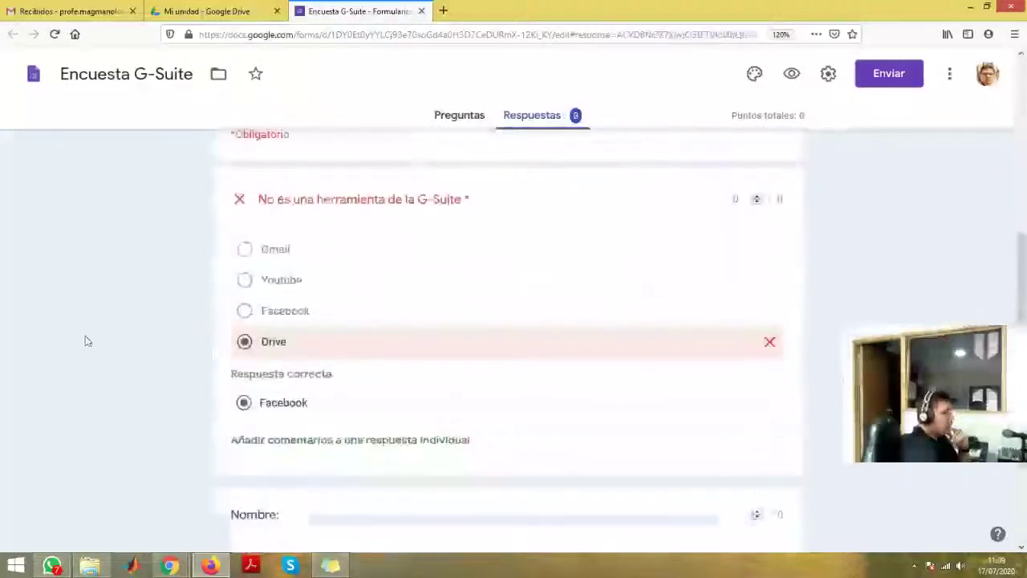
{"action": "scroll", "coordinate": [88, 341], "scroll_direction": "down", "scroll_amount": 1}
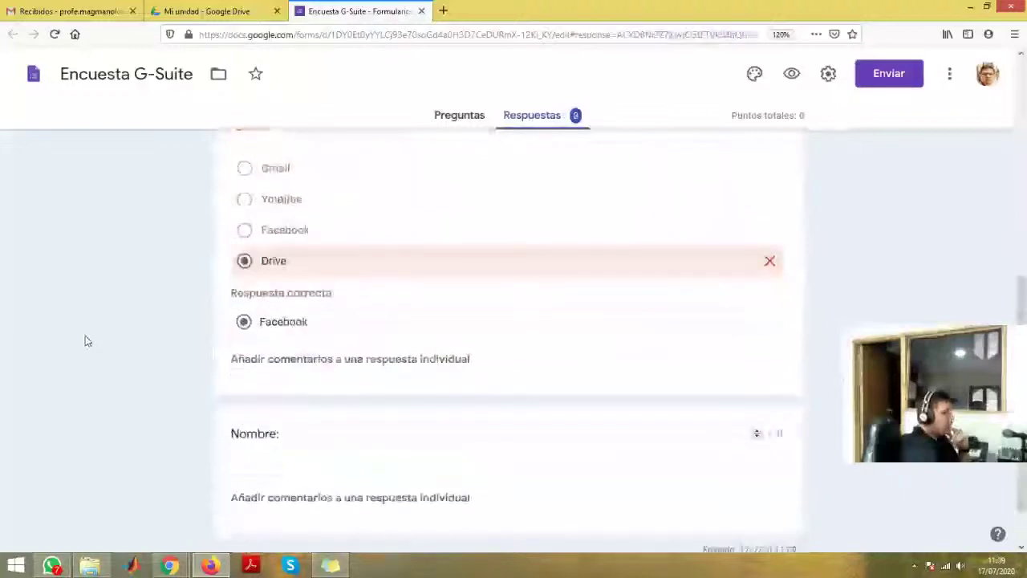
{"action": "scroll", "coordinate": [87, 341], "scroll_direction": "up", "scroll_amount": 4}
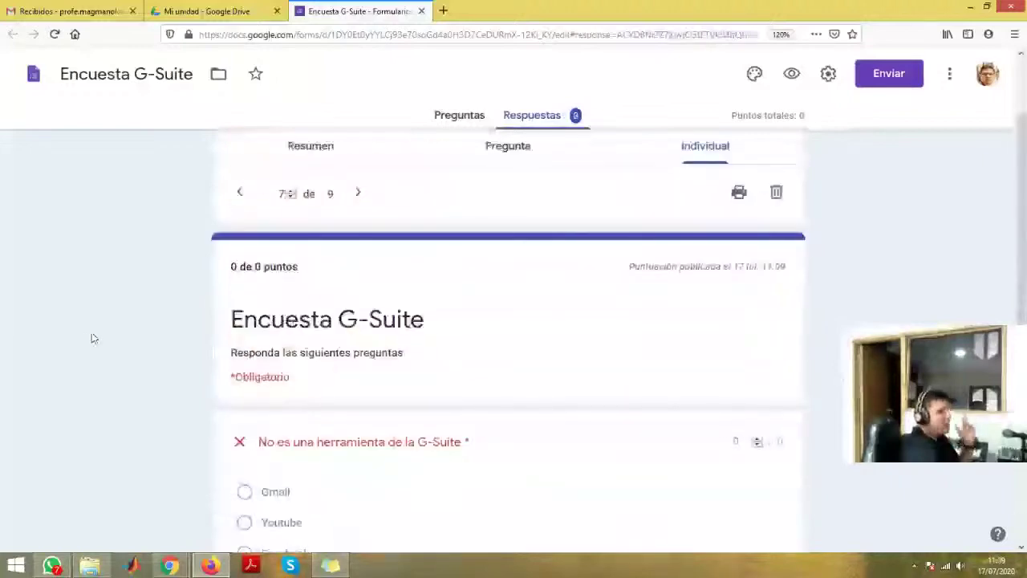
{"action": "scroll", "coordinate": [104, 330], "scroll_direction": "down", "scroll_amount": 2}
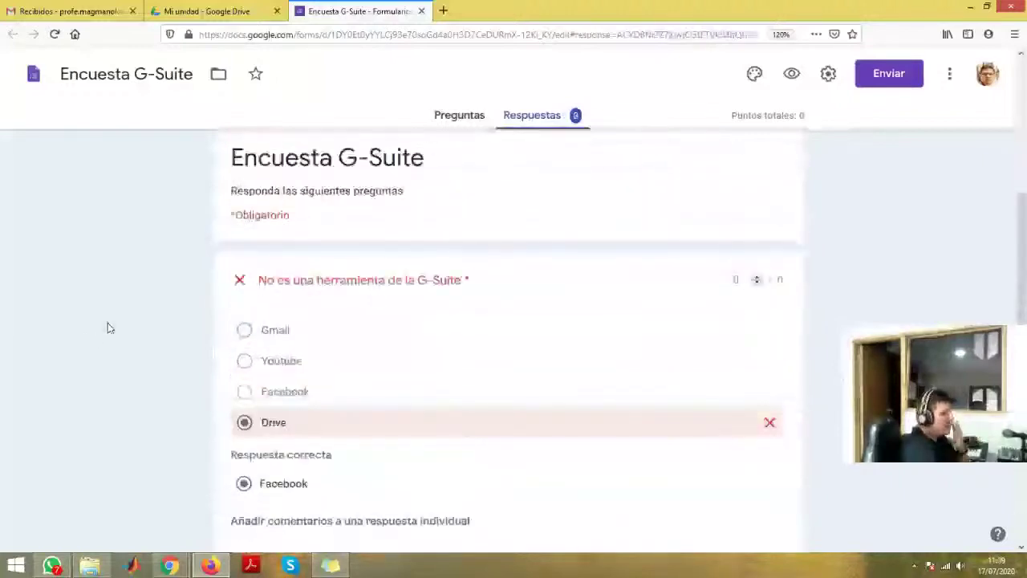
{"action": "scroll", "coordinate": [109, 327], "scroll_direction": "down", "scroll_amount": 2}
{"action": "scroll", "coordinate": [124, 323], "scroll_direction": "up", "scroll_amount": 5}
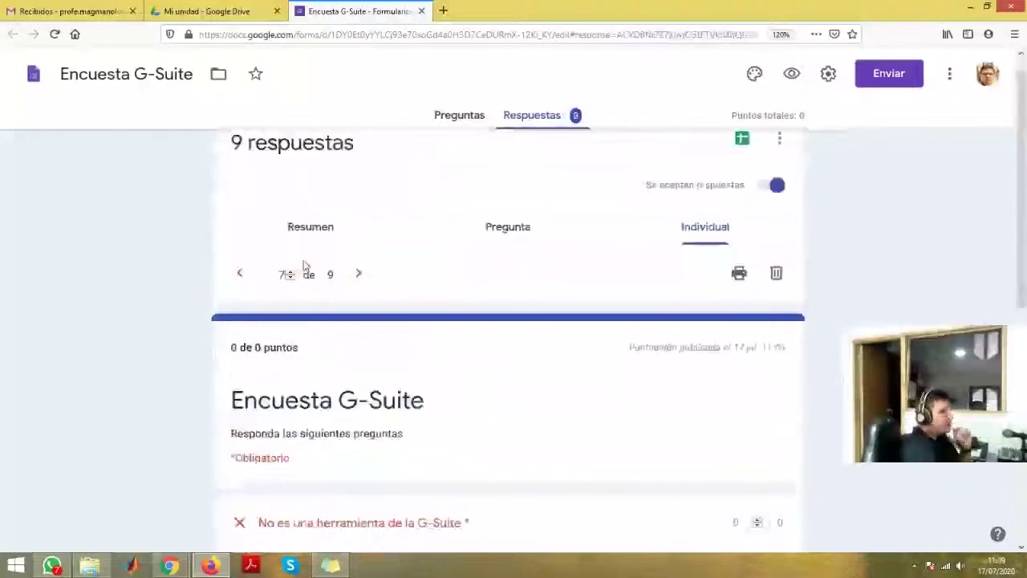
- Review the eighth response onward through the tenth, each answering Facebook
{"action": "left_click", "coordinate": [291, 270]}
{"action": "scroll", "coordinate": [1, 325], "scroll_direction": "down", "scroll_amount": 2}
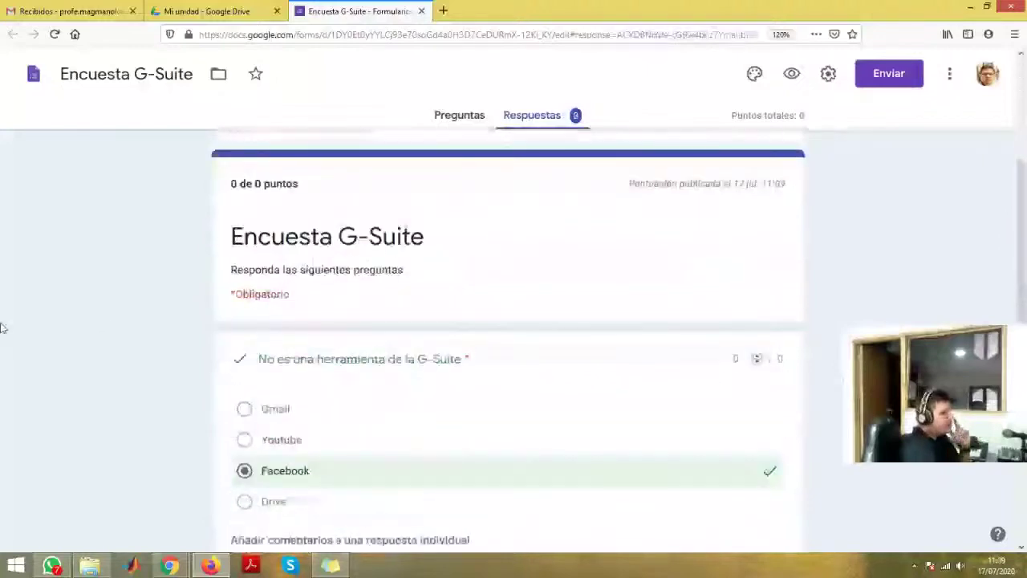
{"action": "scroll", "coordinate": [1, 327], "scroll_direction": "down", "scroll_amount": 2}
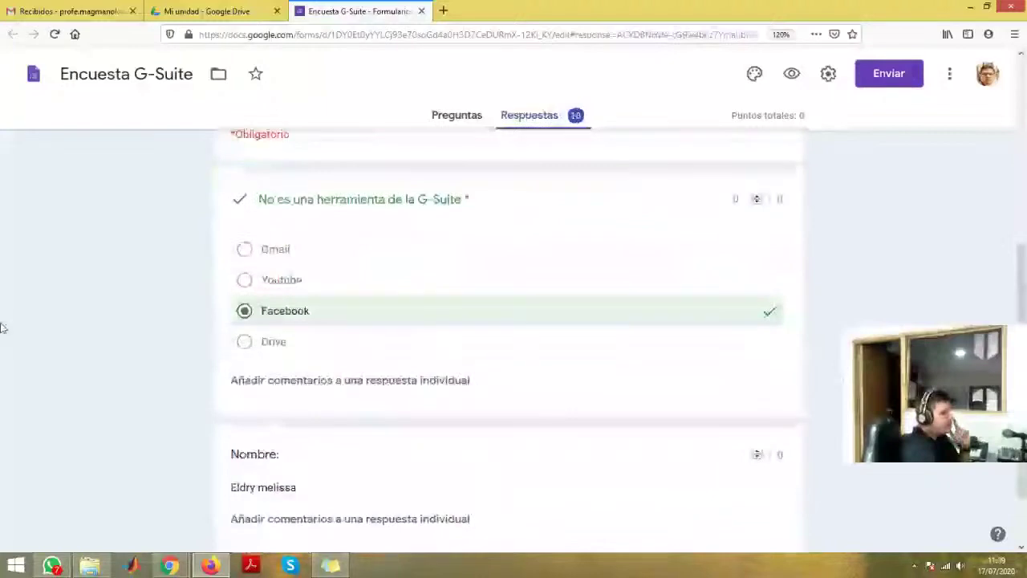
{"action": "scroll", "coordinate": [1, 328], "scroll_direction": "up", "scroll_amount": 1}
{"action": "scroll", "coordinate": [2, 327], "scroll_direction": "down", "scroll_amount": 2}
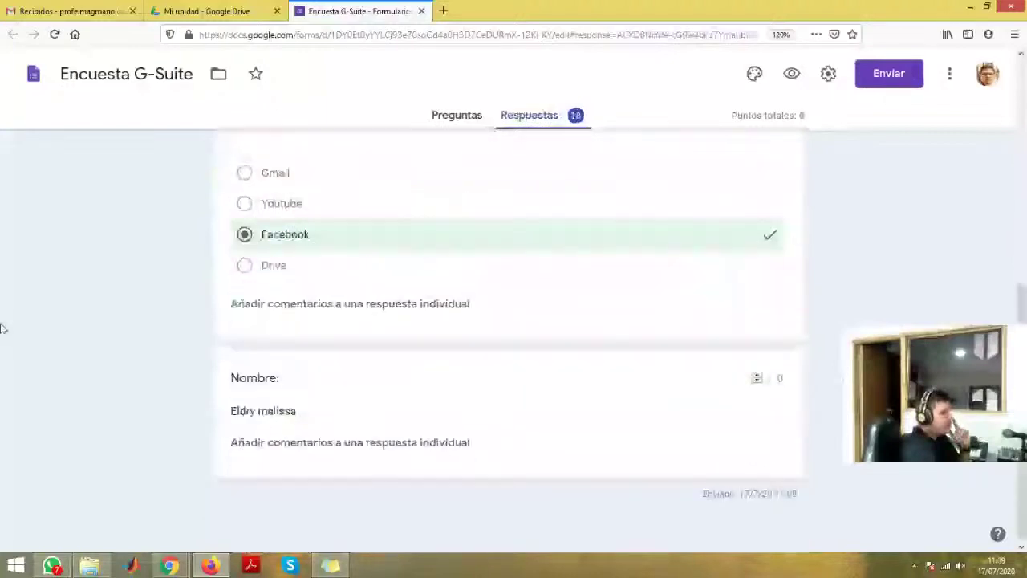
{"action": "scroll", "coordinate": [2, 323], "scroll_direction": "up", "scroll_amount": 4}
{"action": "scroll", "coordinate": [83, 349], "scroll_direction": "down", "scroll_amount": 4}
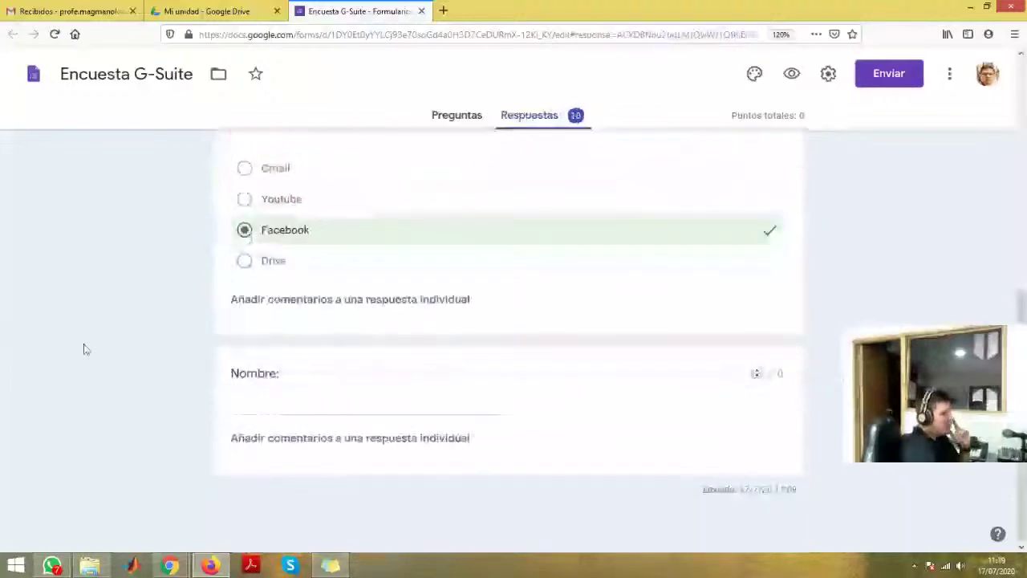
{"action": "scroll", "coordinate": [83, 348], "scroll_direction": "up", "scroll_amount": 3}
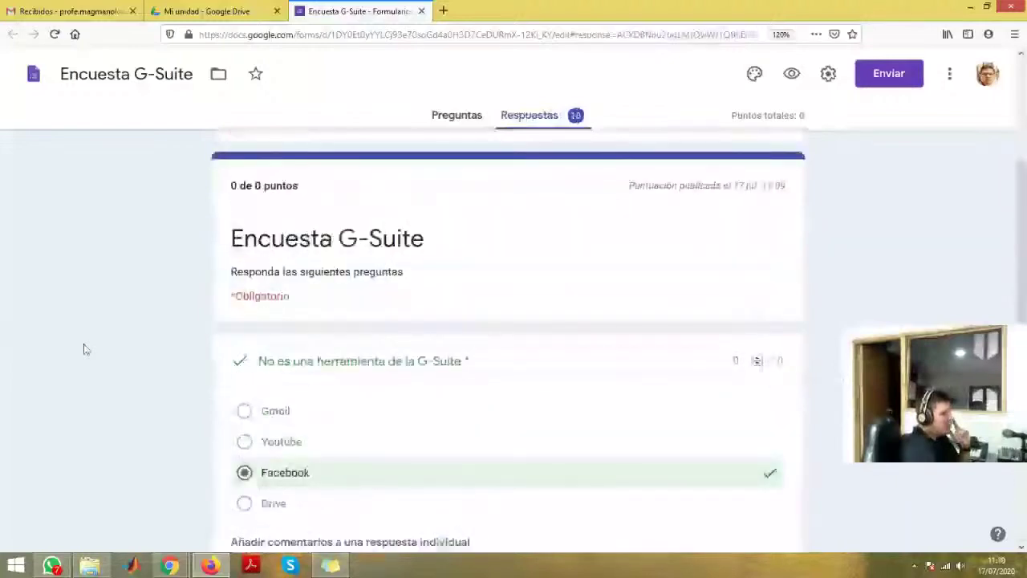
{"action": "scroll", "coordinate": [86, 349], "scroll_direction": "up", "scroll_amount": 2}
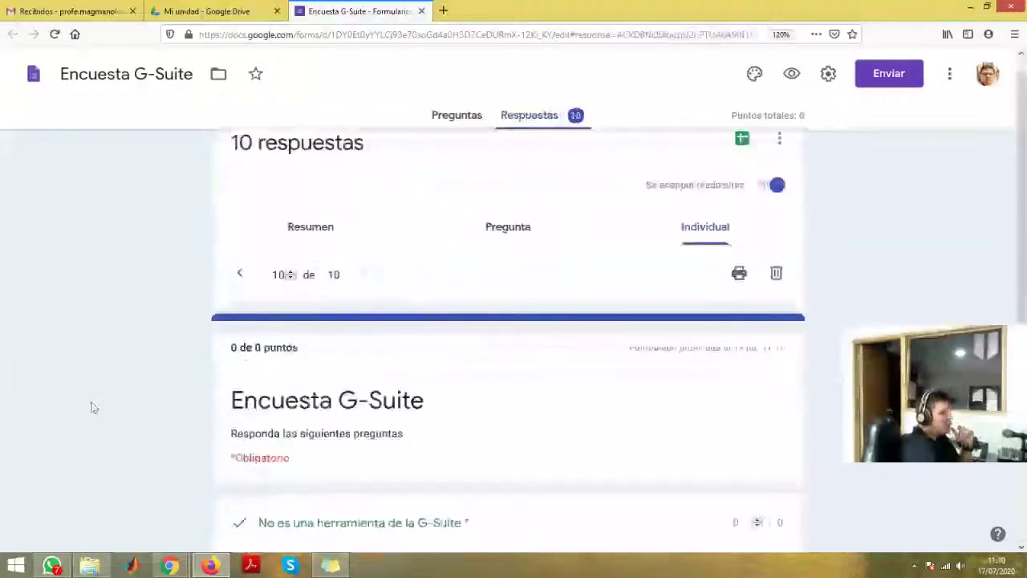
{"action": "scroll", "coordinate": [92, 408], "scroll_direction": "down", "scroll_amount": 3}
{"action": "scroll", "coordinate": [230, 482], "scroll_direction": "down", "scroll_amount": 1}
{"action": "scroll", "coordinate": [321, 433], "scroll_direction": "down", "scroll_amount": 1}
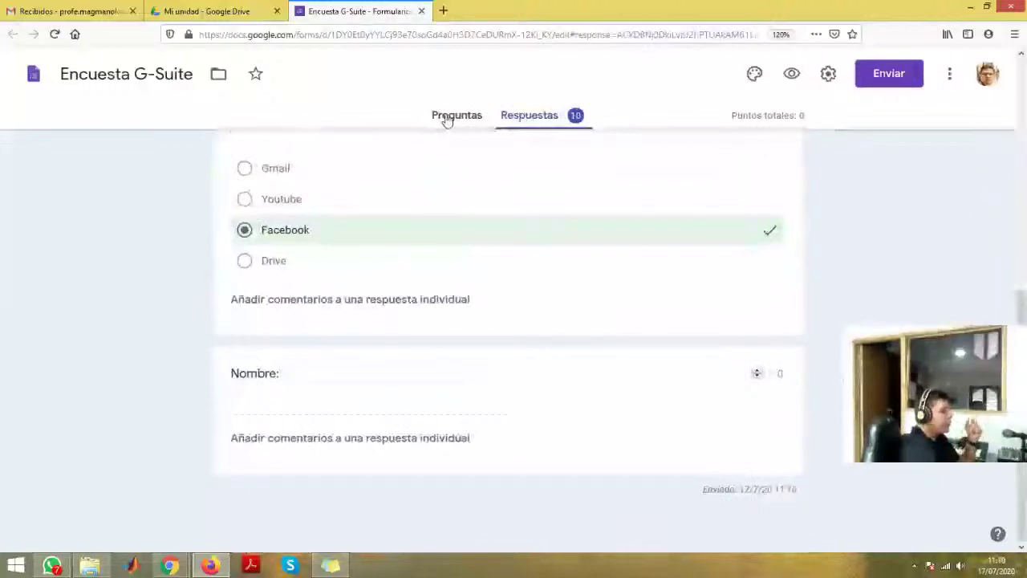
{"action": "scroll", "coordinate": [590, 301], "scroll_direction": "up", "scroll_amount": 6}
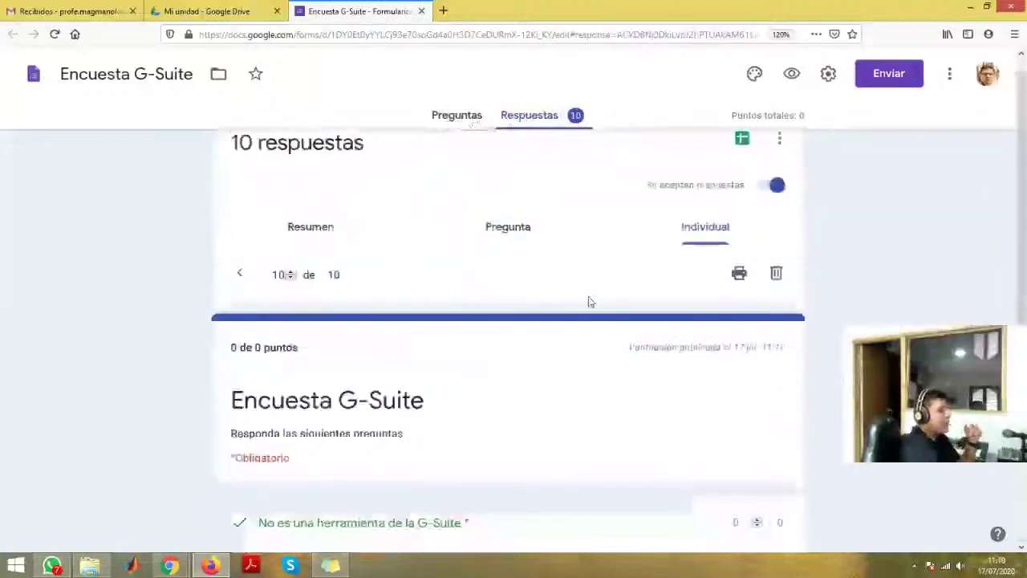
{"action": "scroll", "coordinate": [590, 301], "scroll_direction": "up", "scroll_amount": 1}
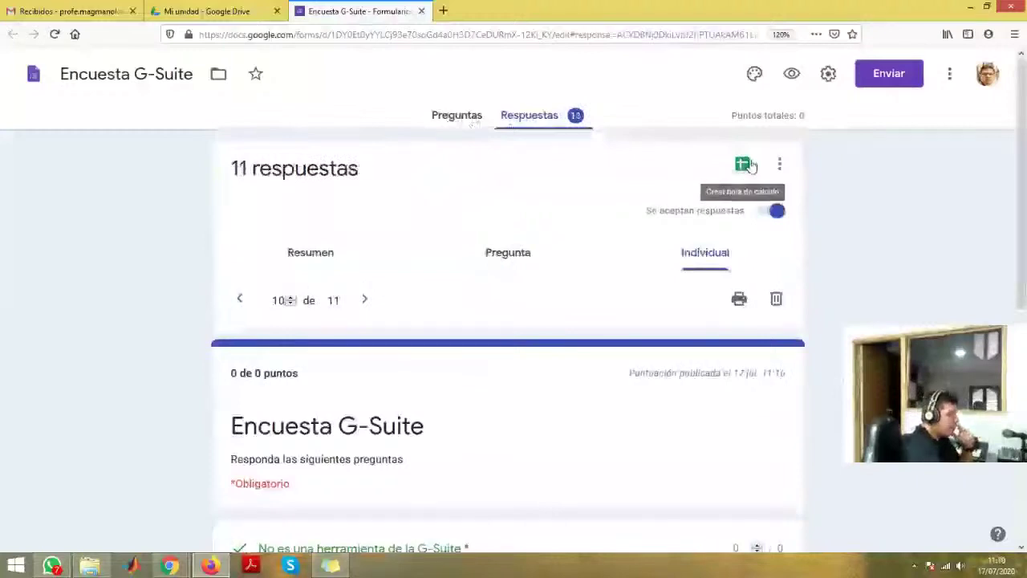
- Create the linked spreadsheet 'Encuesta G-Suite (respuestas)' and open it
{"action": "left_click", "coordinate": [744, 165]}
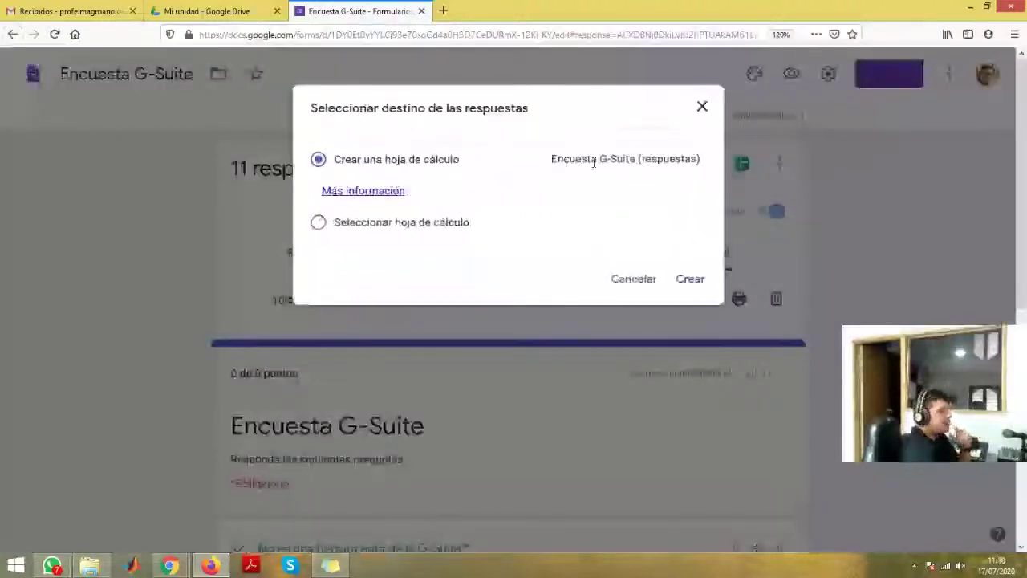
{"action": "left_click", "coordinate": [690, 280]}
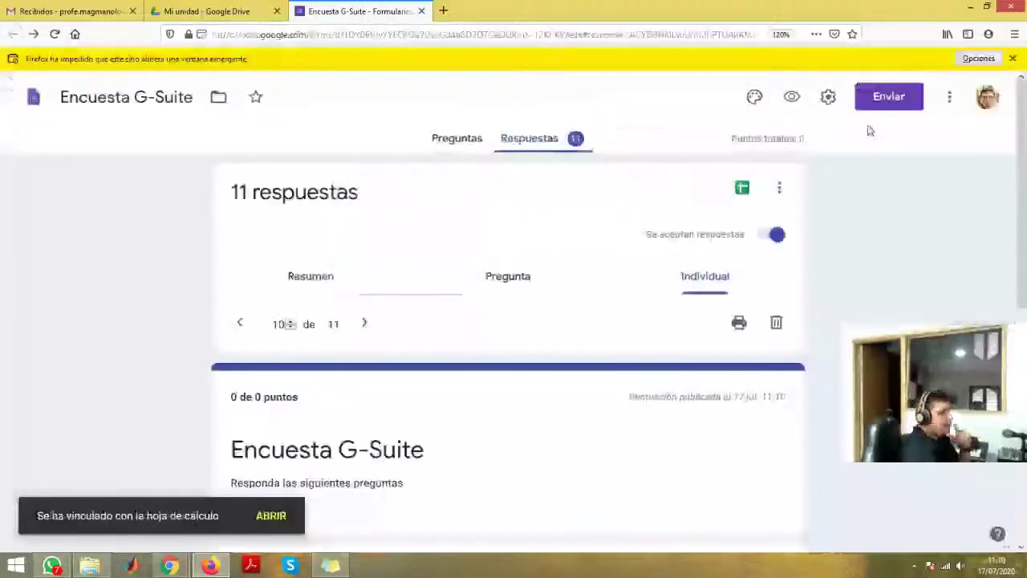
{"action": "left_click", "coordinate": [742, 187]}
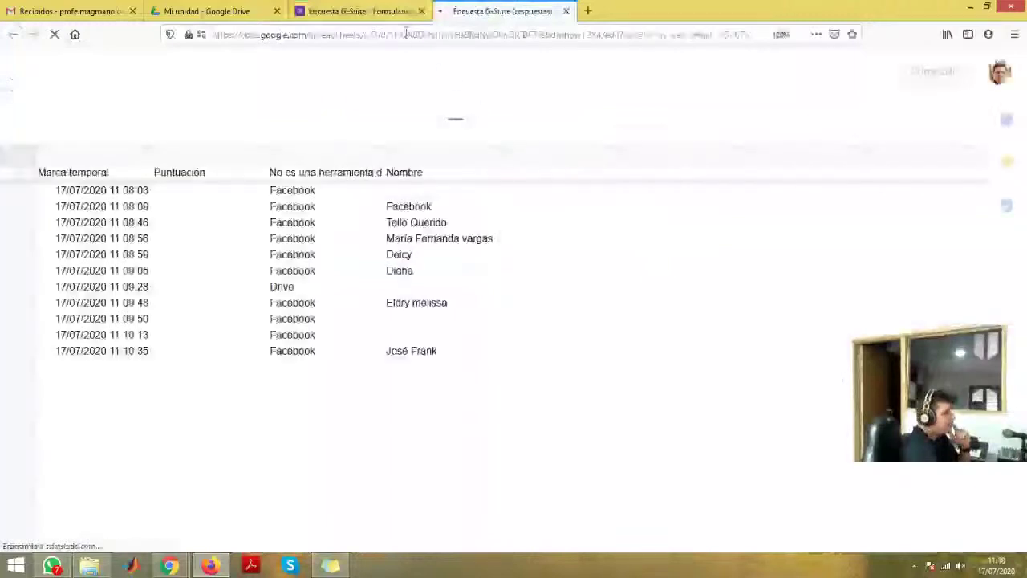
{"action": "left_click", "coordinate": [236, 12]}
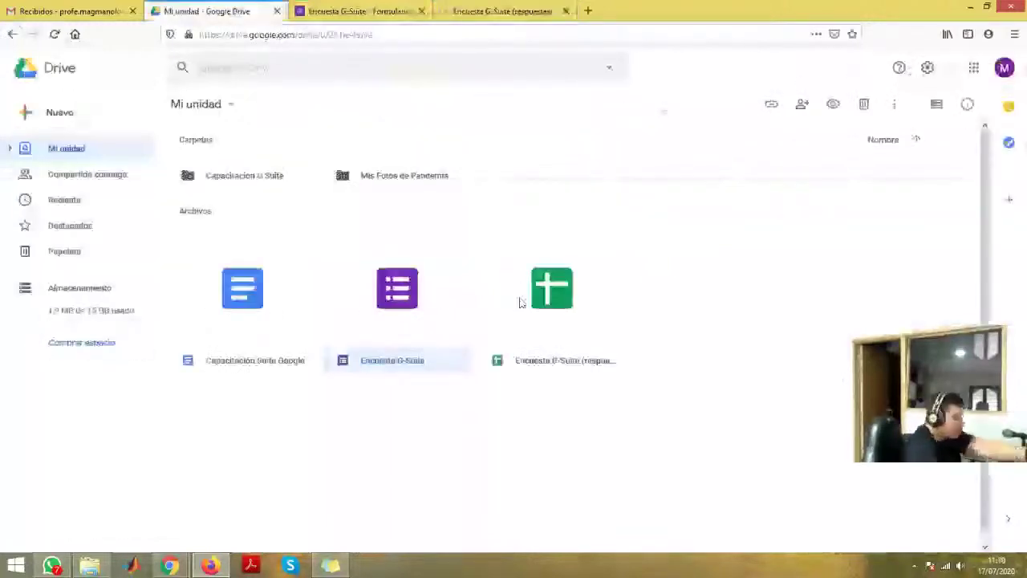
{"action": "left_click", "coordinate": [492, 10]}
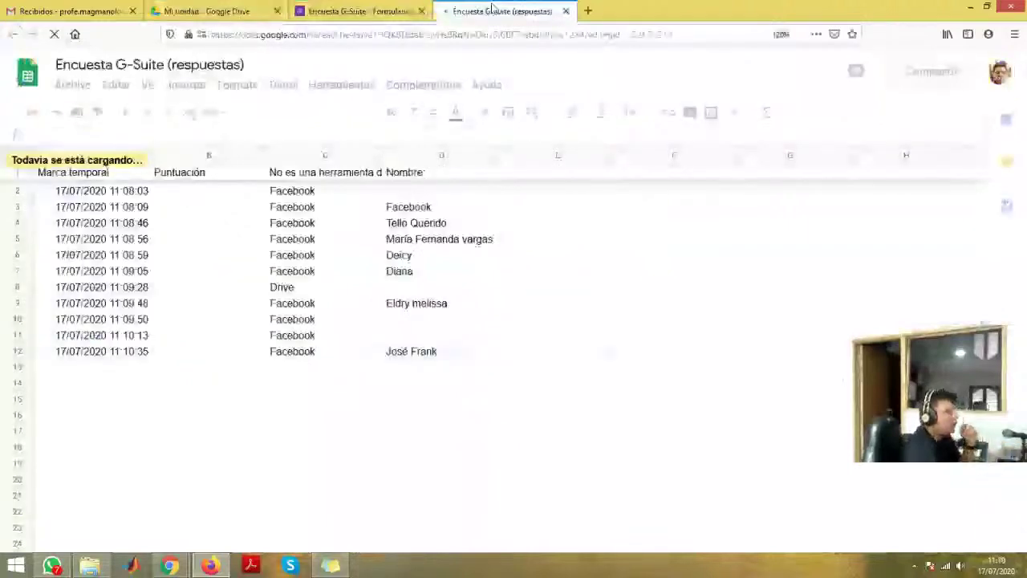
- Check the answers in cells C2, D14 and C15 of the sheet, then return to Forms
{"action": "left_click", "coordinate": [314, 198]}
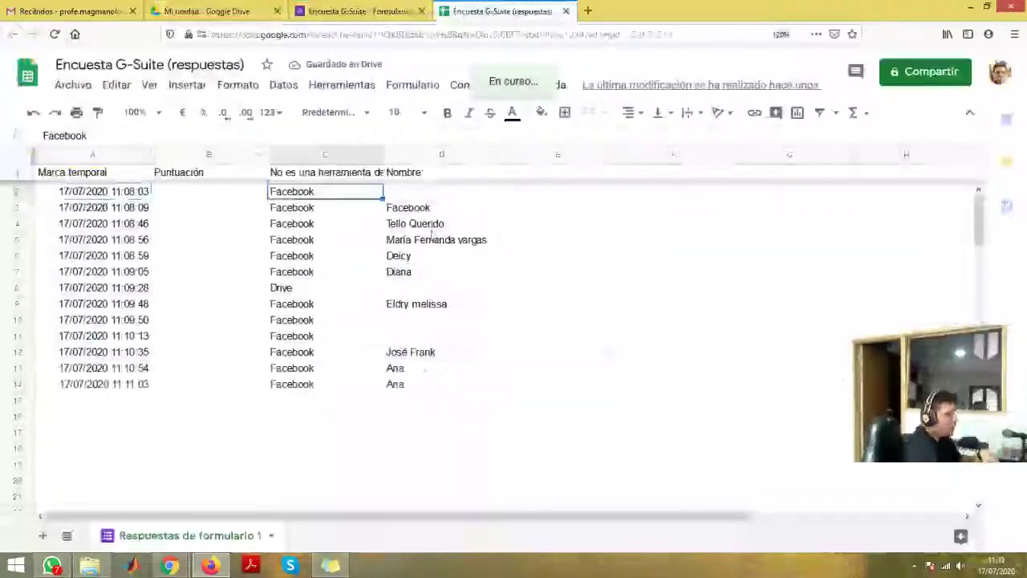
{"action": "left_click", "coordinate": [420, 385]}
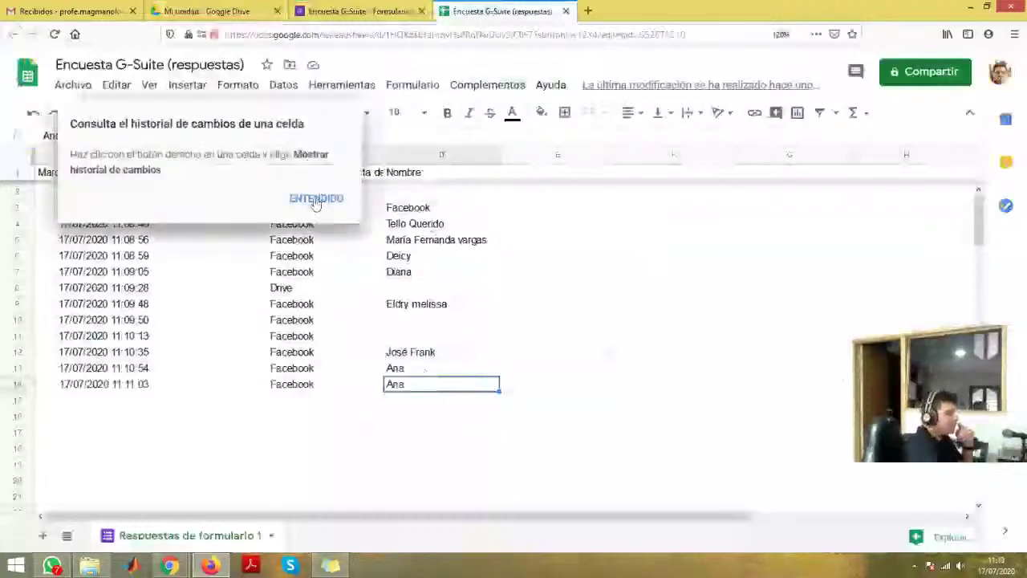
{"action": "left_click", "coordinate": [316, 201]}
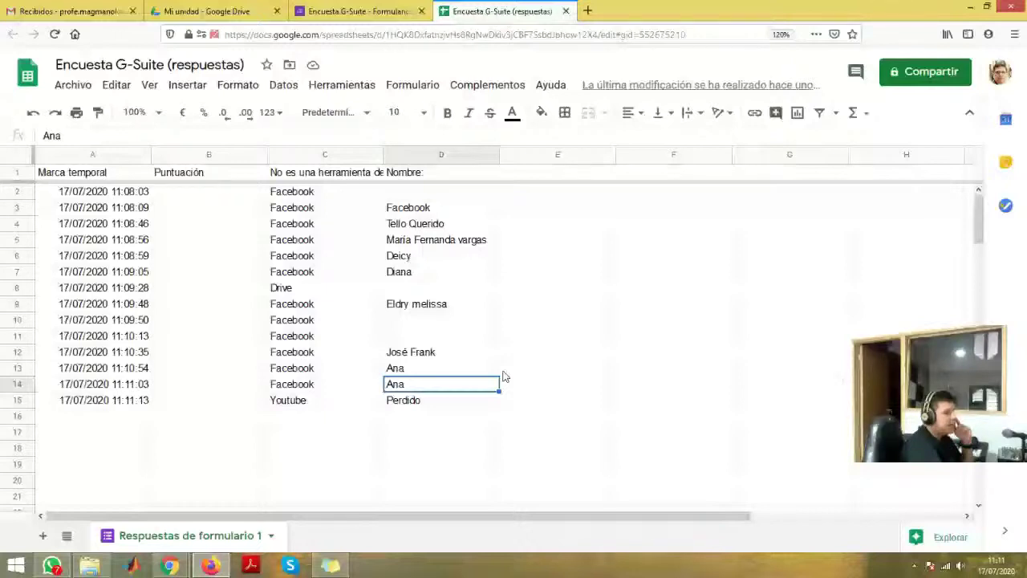
{"action": "key", "text": "Down"}
{"action": "key", "text": "Left"}
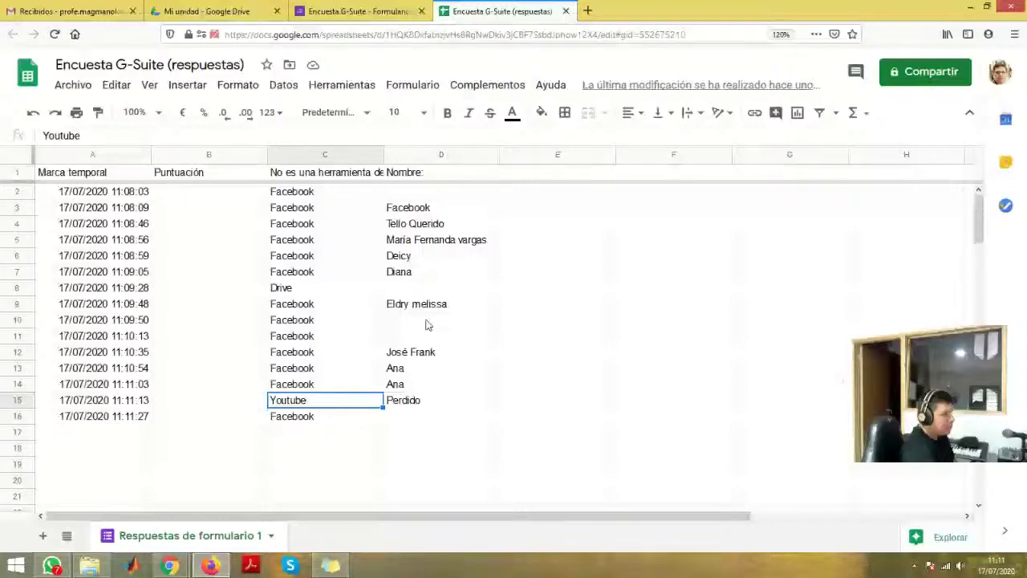
{"action": "key", "text": "ctrl+shift+Tab"}
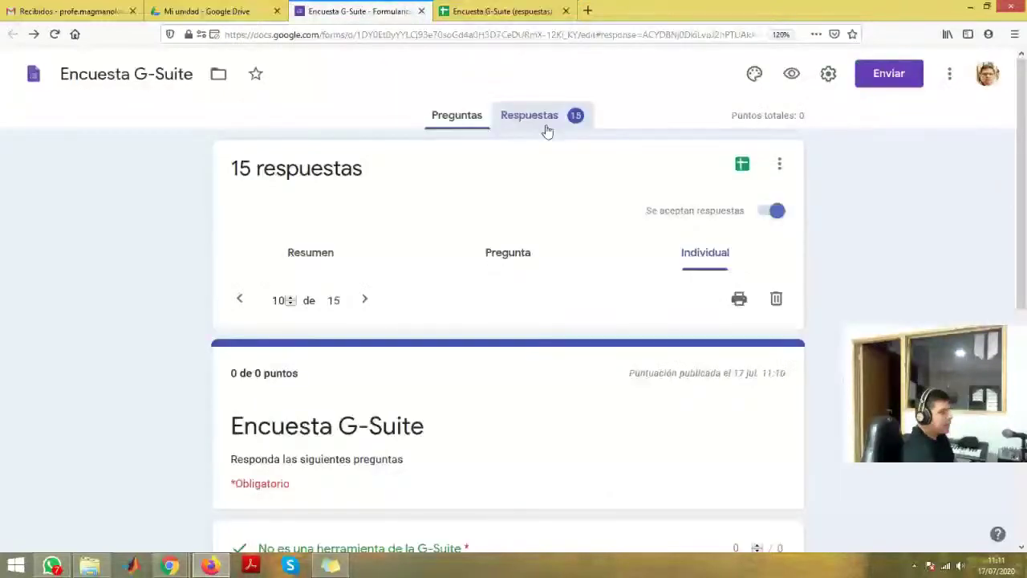
- Review the Resumen charts for all 16 responses, scrolling through them and back to the top
{"action": "left_click", "coordinate": [547, 131]}
{"action": "scroll", "coordinate": [183, 282], "scroll_direction": "down", "scroll_amount": 10}
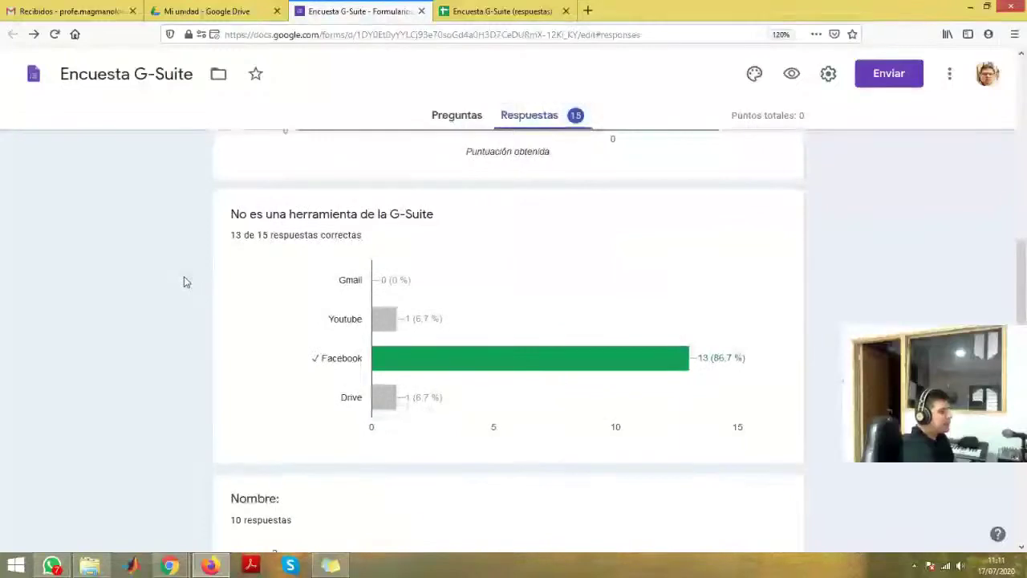
{"action": "scroll", "coordinate": [184, 282], "scroll_direction": "down", "scroll_amount": 1}
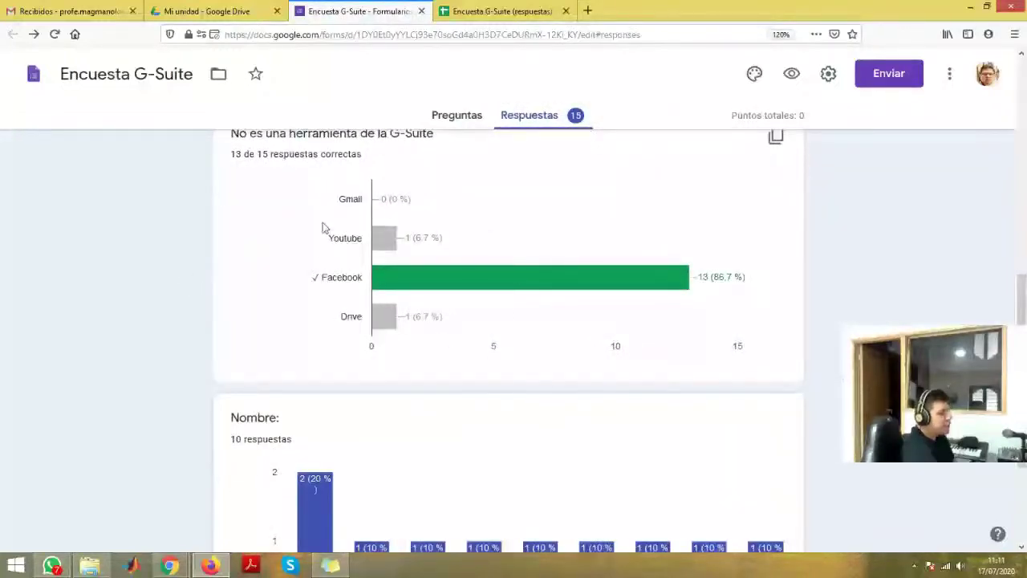
{"action": "mouse_move", "coordinate": [717, 295]}
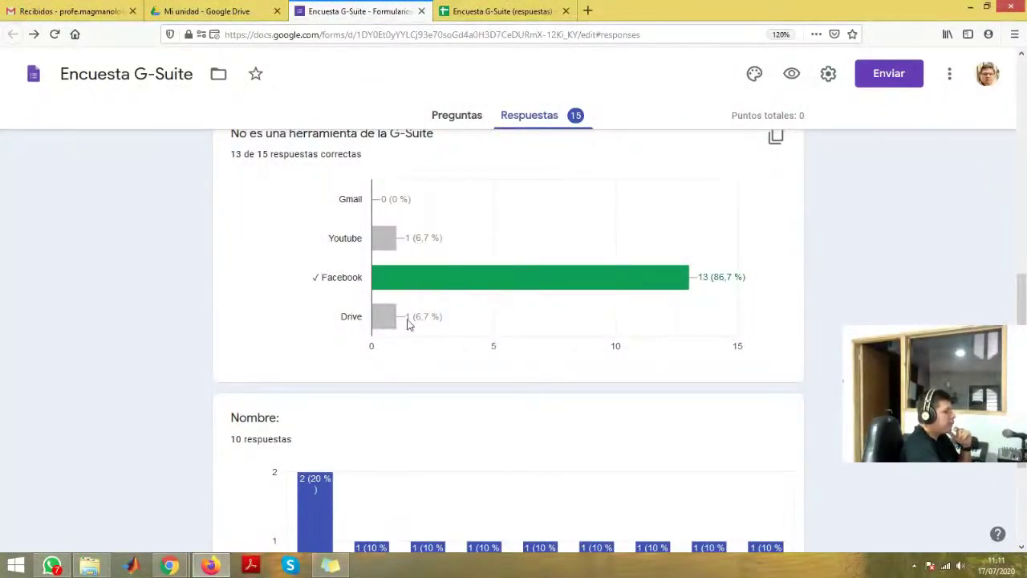
{"action": "scroll", "coordinate": [450, 331], "scroll_direction": "up", "scroll_amount": 2}
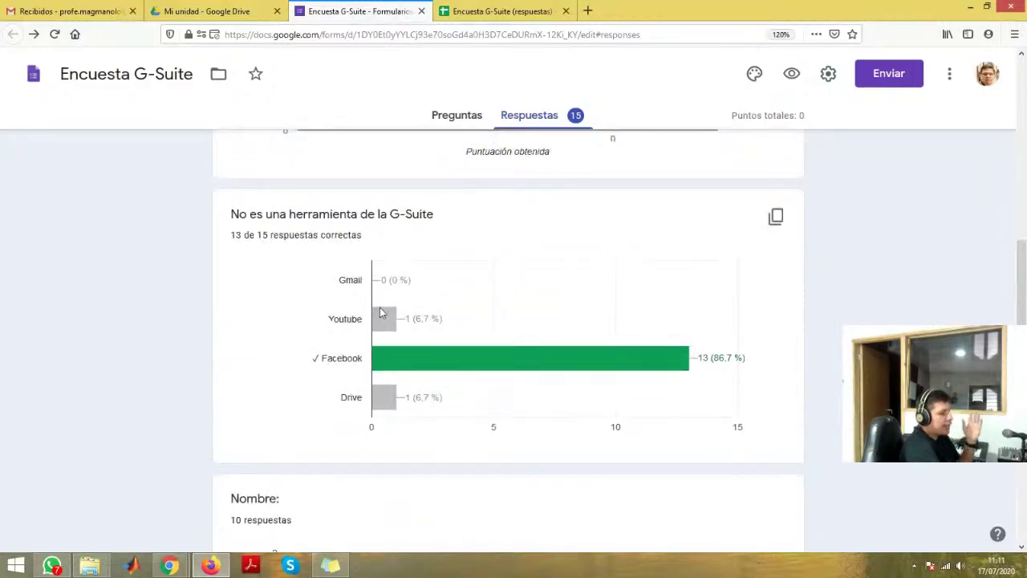
{"action": "scroll", "coordinate": [315, 320], "scroll_direction": "down", "scroll_amount": 3}
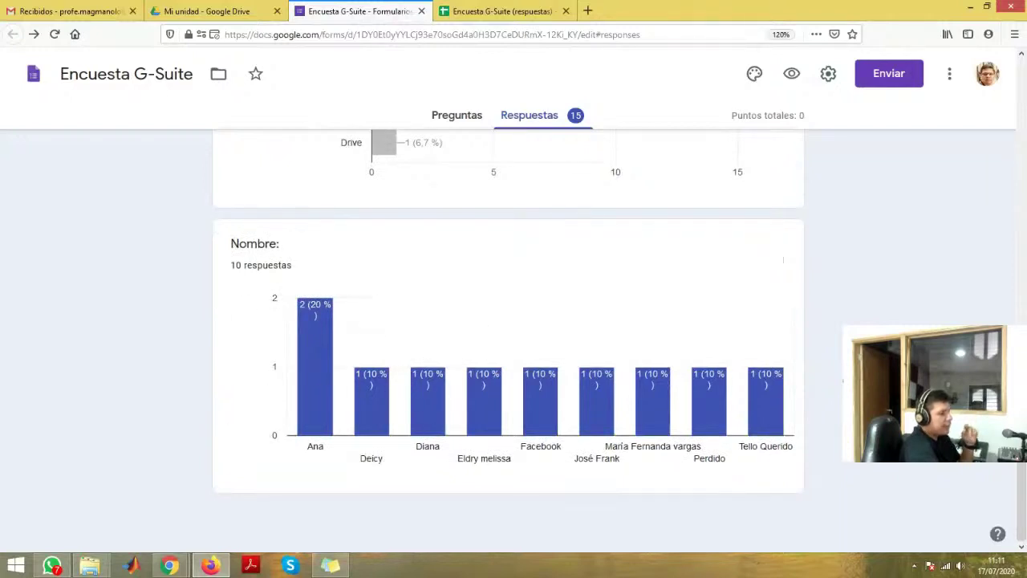
{"action": "scroll", "coordinate": [341, 433], "scroll_direction": "up", "scroll_amount": 6}
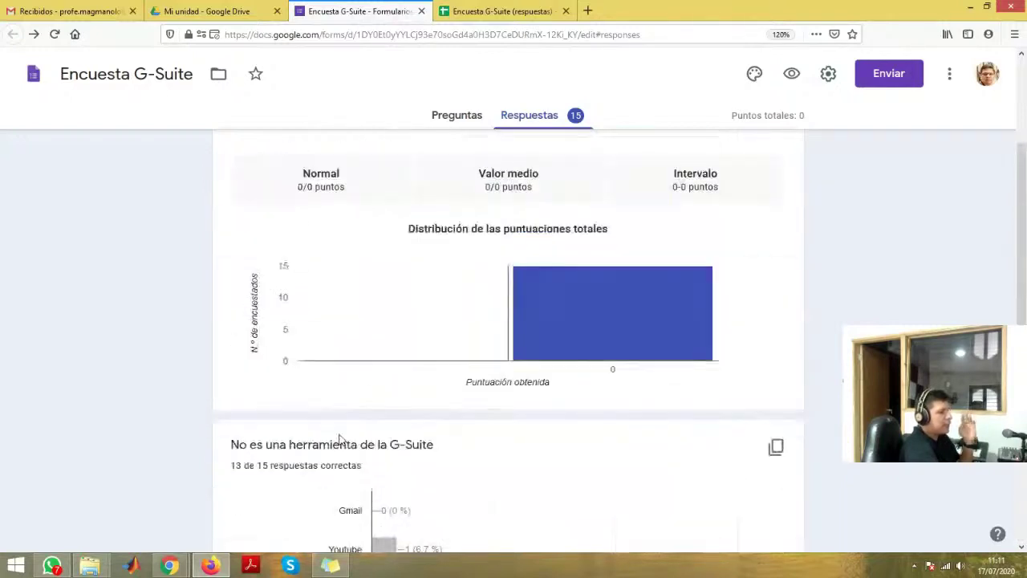
{"action": "scroll", "coordinate": [470, 202], "scroll_direction": "up", "scroll_amount": 3}
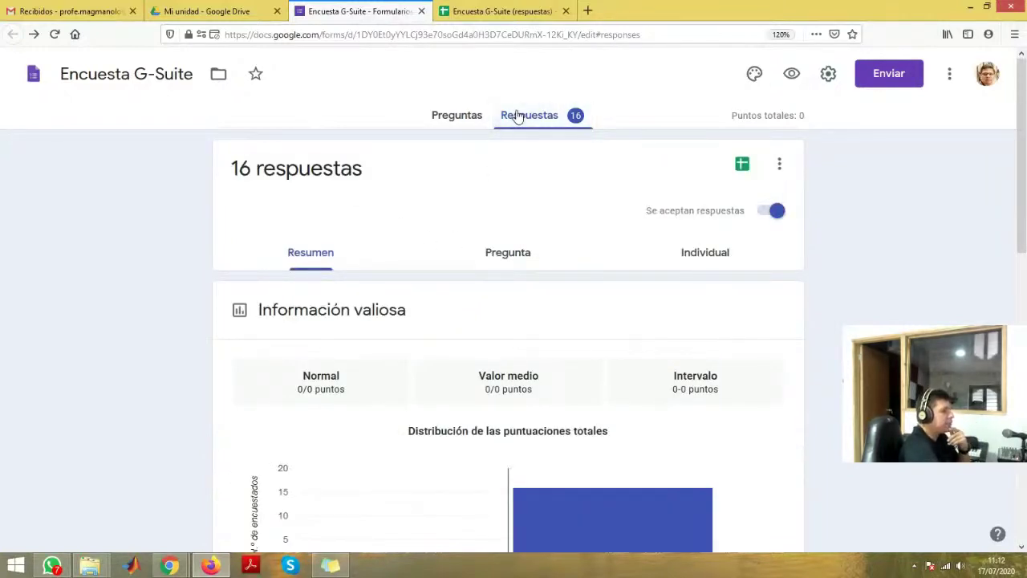
{"action": "left_click", "coordinate": [486, 6]}
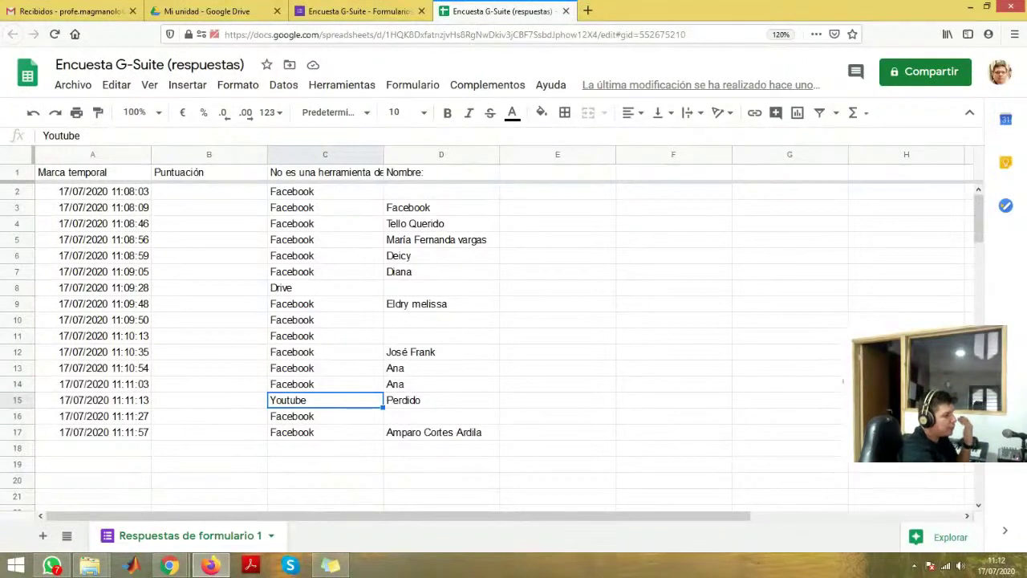
{"action": "left_click", "coordinate": [383, 6]}
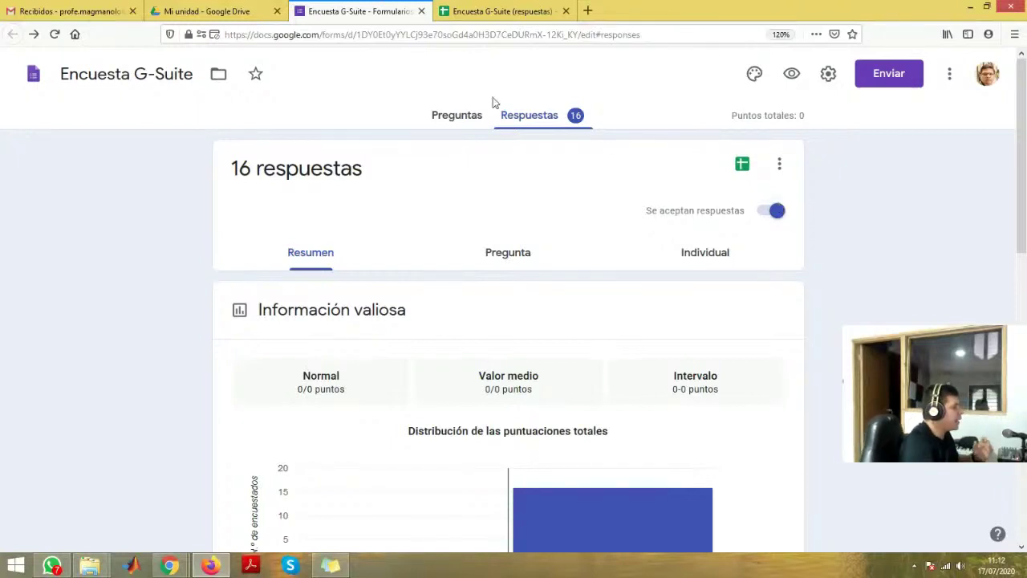
- Point out the document, form and responses files in Mi unidad, then show the 16-answer spreadsheet
{"action": "left_click", "coordinate": [237, 11]}
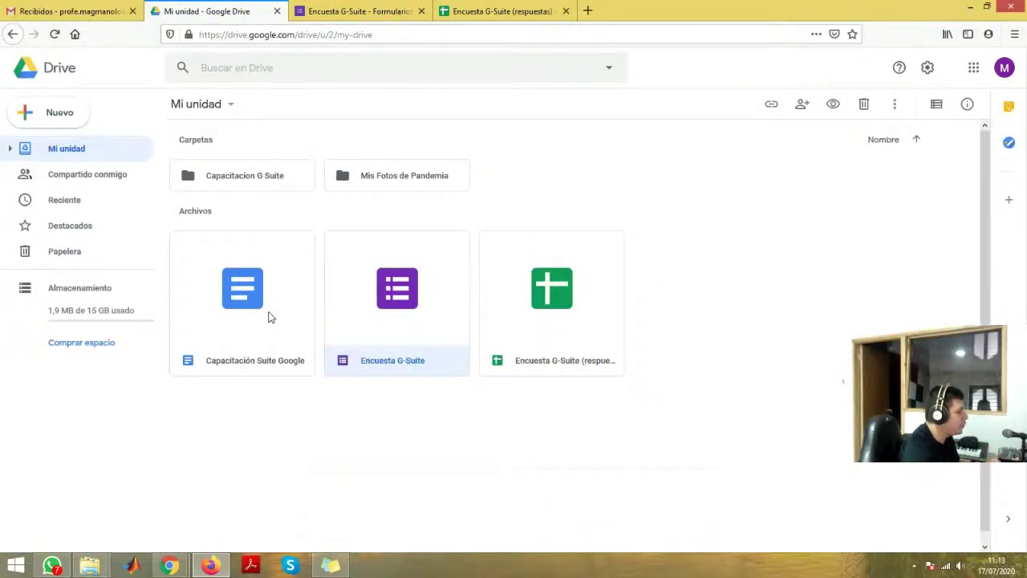
{"action": "left_click", "coordinate": [269, 317]}
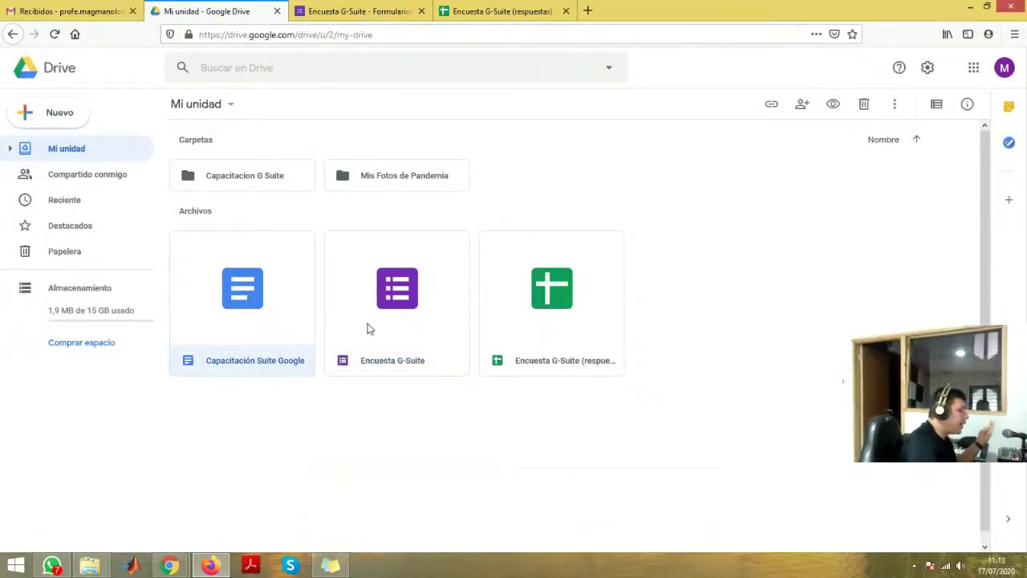
{"action": "left_click", "coordinate": [369, 328]}
{"action": "left_click", "coordinate": [527, 348]}
{"action": "left_click", "coordinate": [470, 6]}
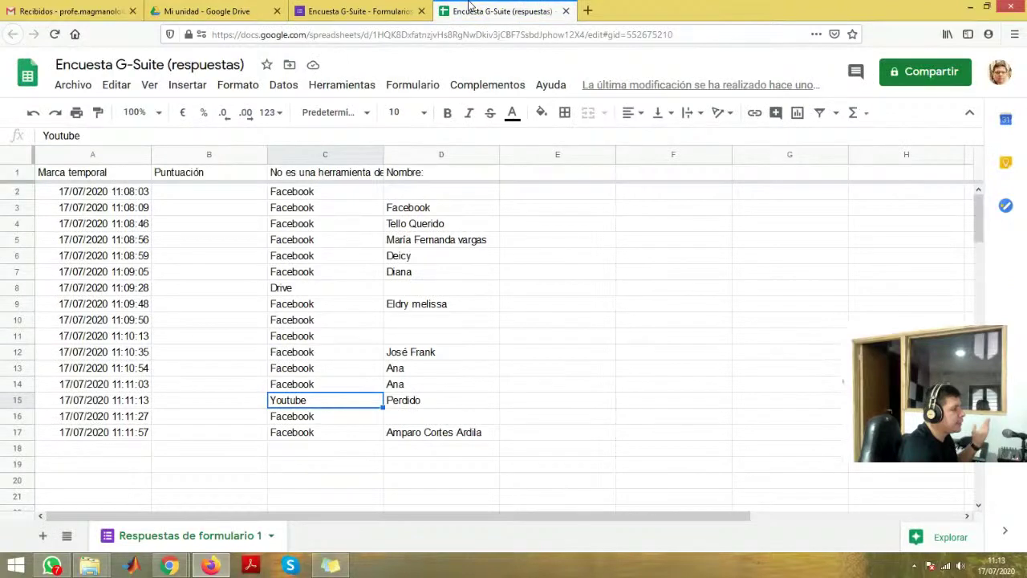
{"action": "left_click", "coordinate": [436, 433], "text": "shift"}
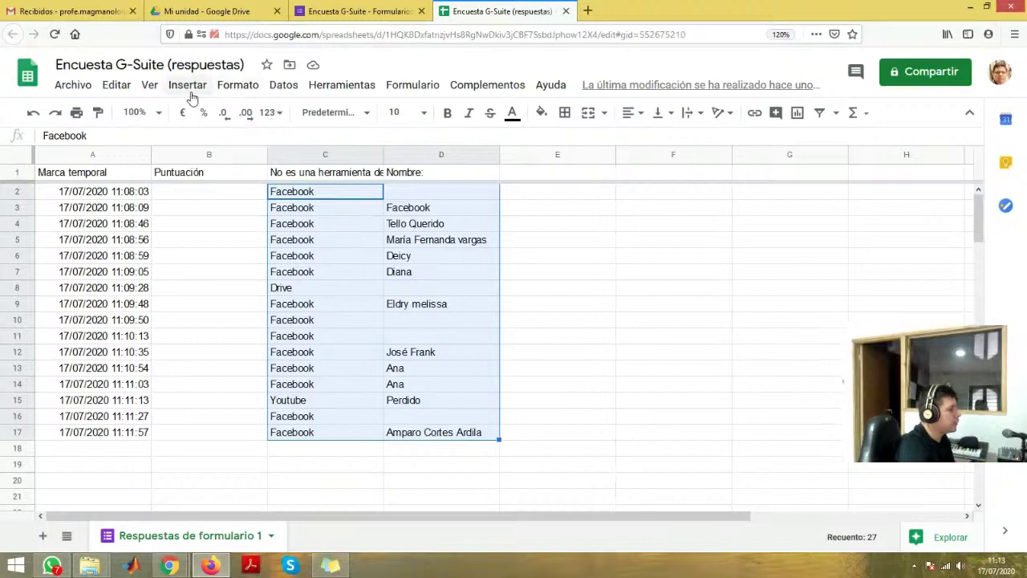
{"action": "left_click", "coordinate": [189, 86]}
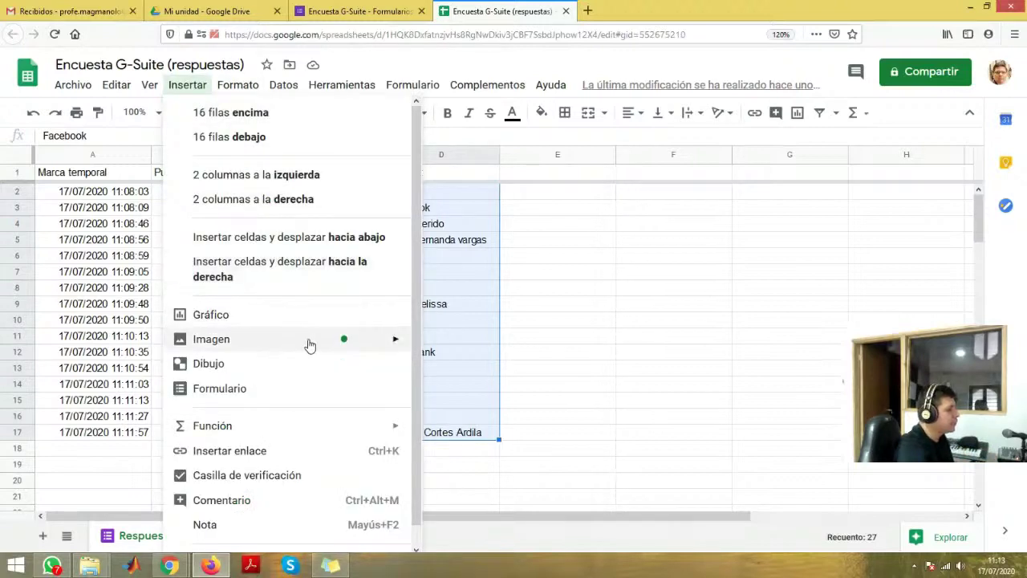
{"action": "key", "text": "Escape"}
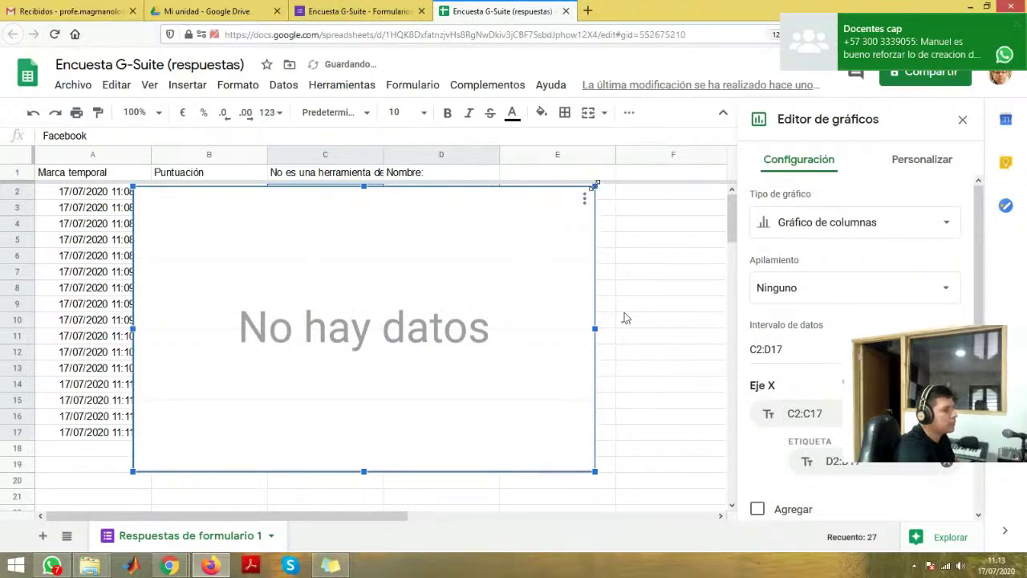
{"action": "left_click", "coordinate": [942, 230]}
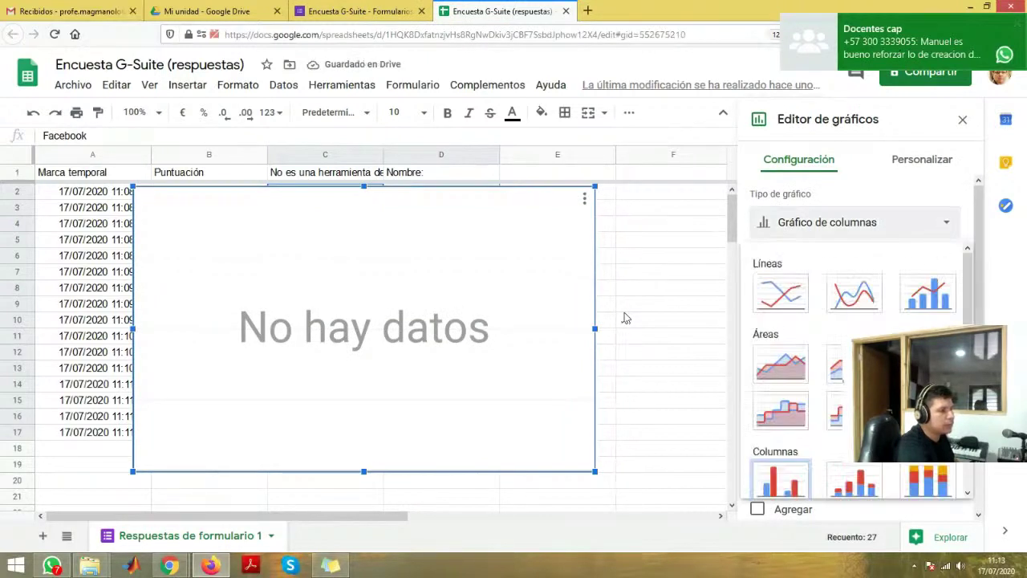
{"action": "scroll", "coordinate": [855, 369], "scroll_direction": "down", "scroll_amount": 3}
{"action": "left_click", "coordinate": [926, 324]}
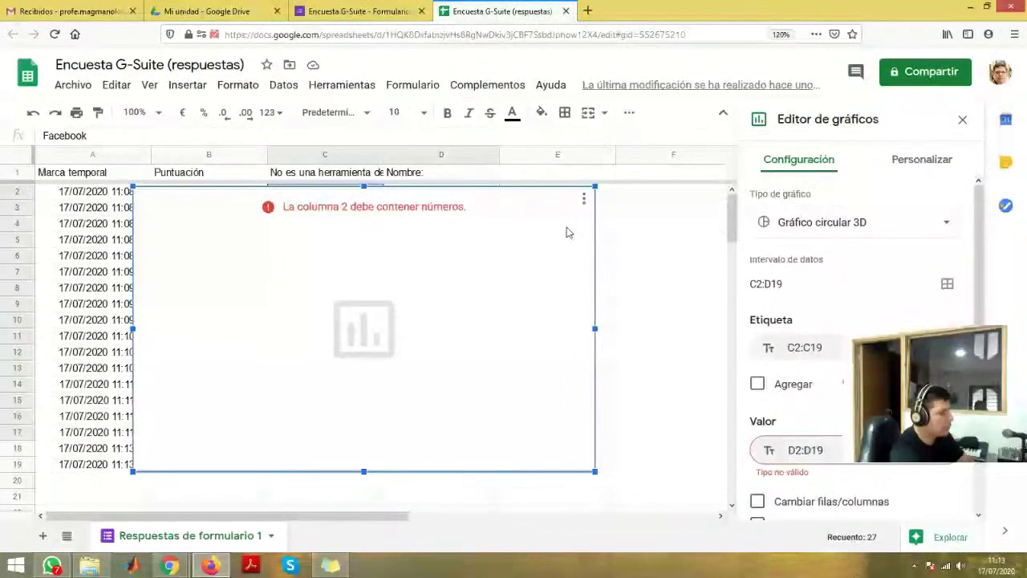
{"action": "key", "text": "Delete"}
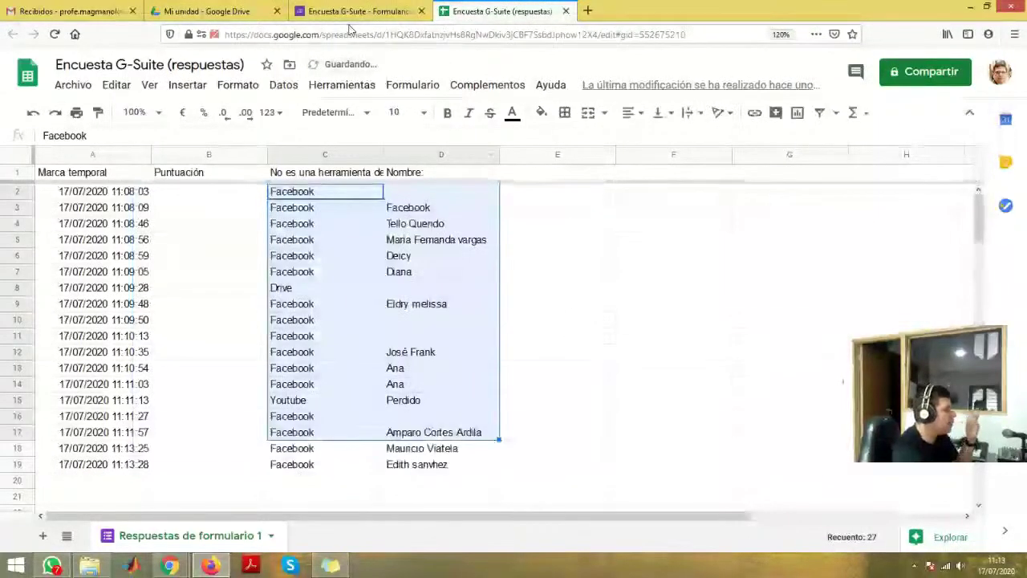
{"action": "left_click", "coordinate": [353, 12]}
- Review the 18 response rows in the sheet, then return to the form's summary showing 16 of 18 correct
{"action": "scroll", "coordinate": [485, 313], "scroll_direction": "down", "scroll_amount": 4}
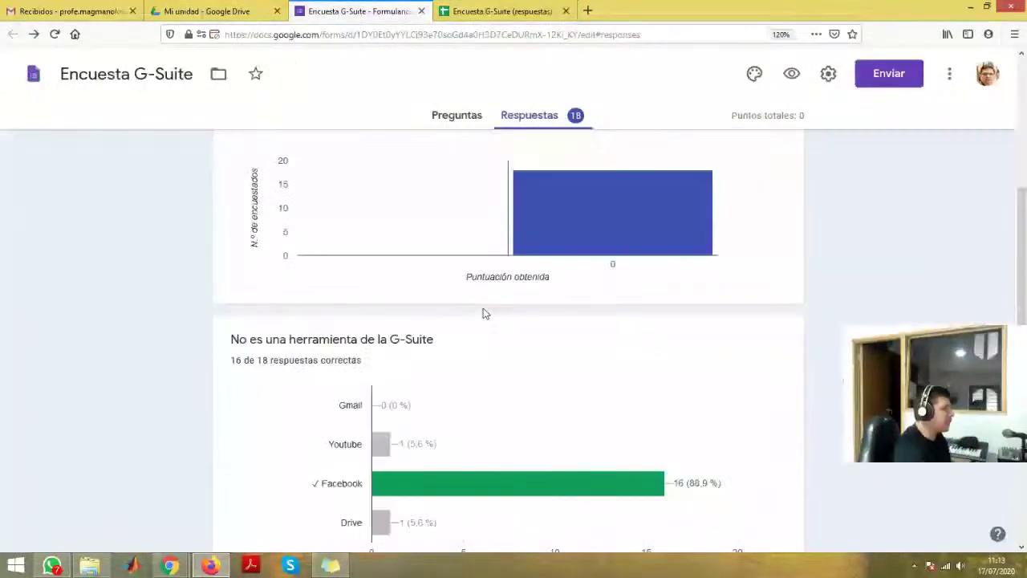
{"action": "scroll", "coordinate": [348, 280], "scroll_direction": "down", "scroll_amount": 4}
{"action": "scroll", "coordinate": [486, 120], "scroll_direction": "up", "scroll_amount": 2}
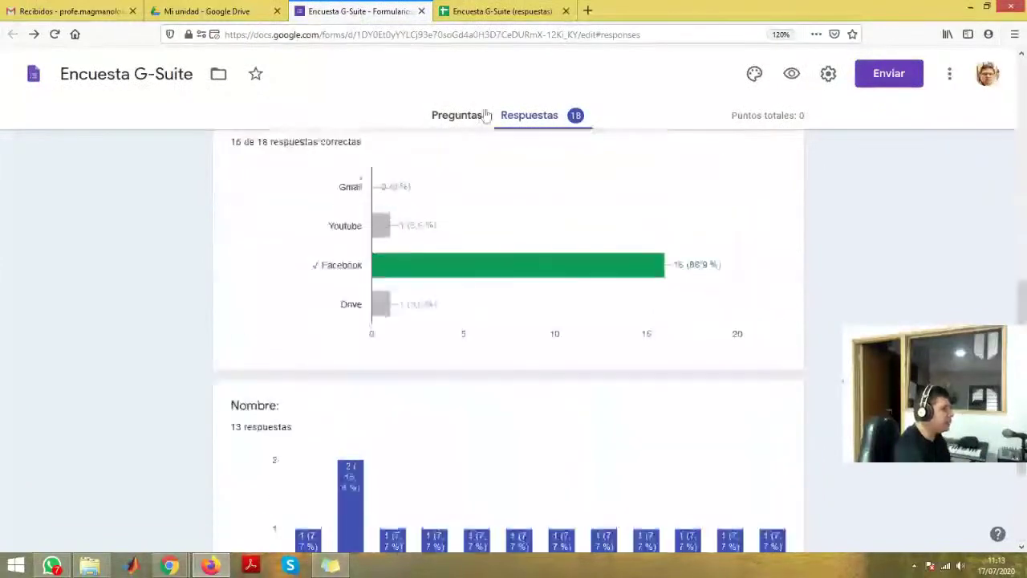
{"action": "left_click", "coordinate": [495, 11]}
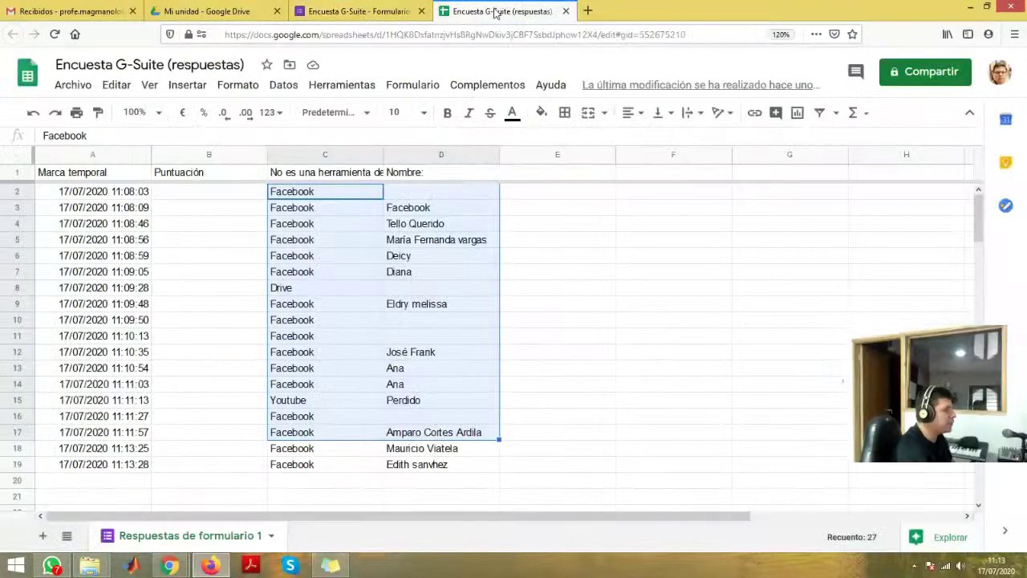
{"action": "left_click", "coordinate": [337, 464]}
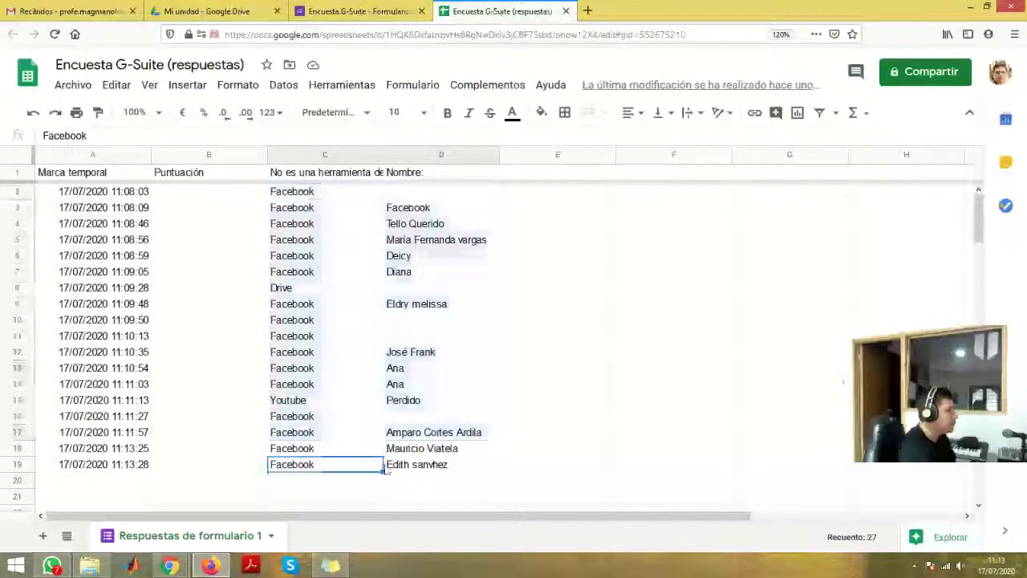
{"action": "mouse_move", "coordinate": [55, 566]}
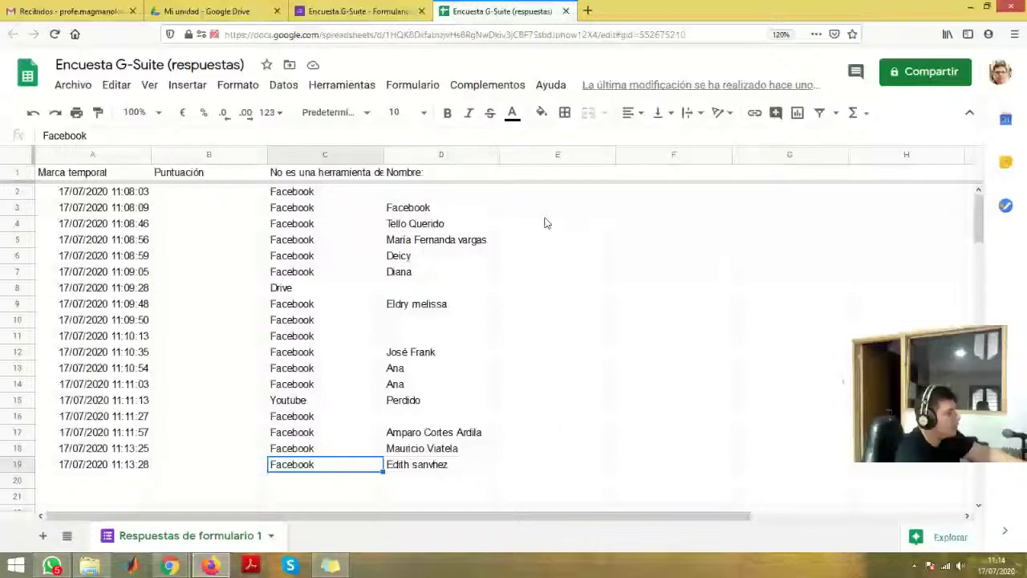
{"action": "key", "text": "ctrl+Page_Up"}
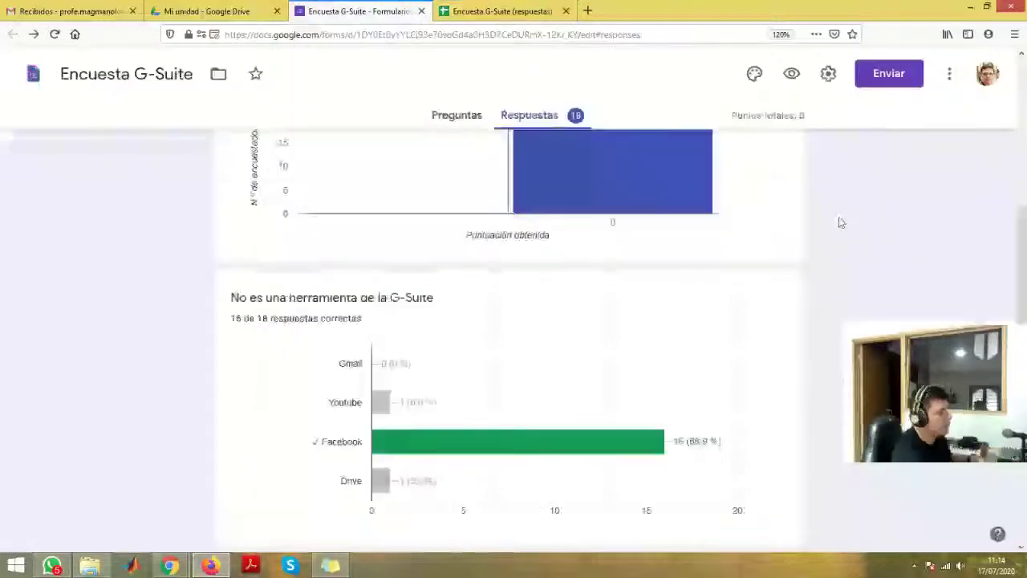
- Check the 18-response summary and its options menu, then show the Preguntas view
{"action": "scroll", "coordinate": [841, 223], "scroll_direction": "up", "scroll_amount": 5}
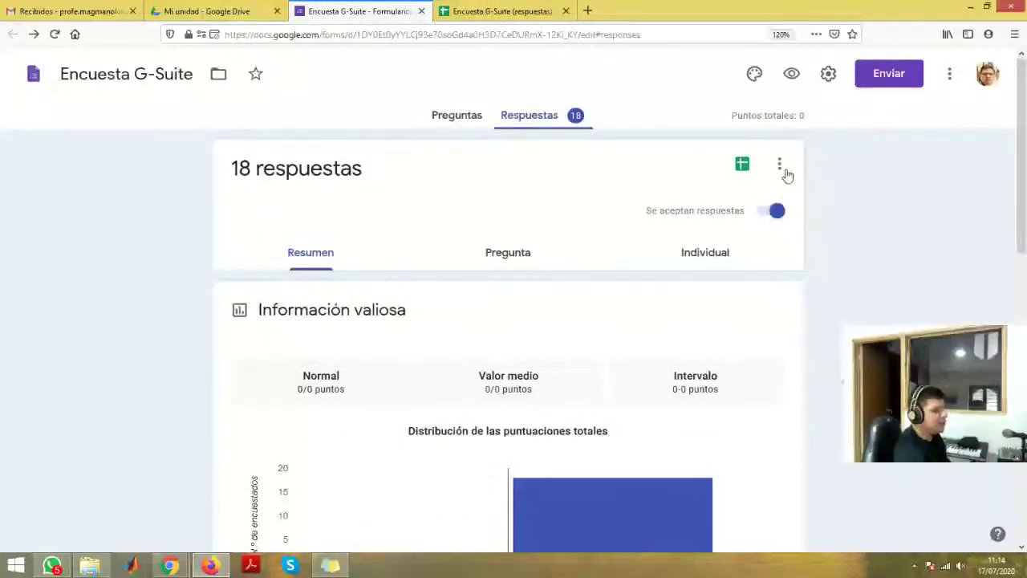
{"action": "left_click", "coordinate": [469, 119]}
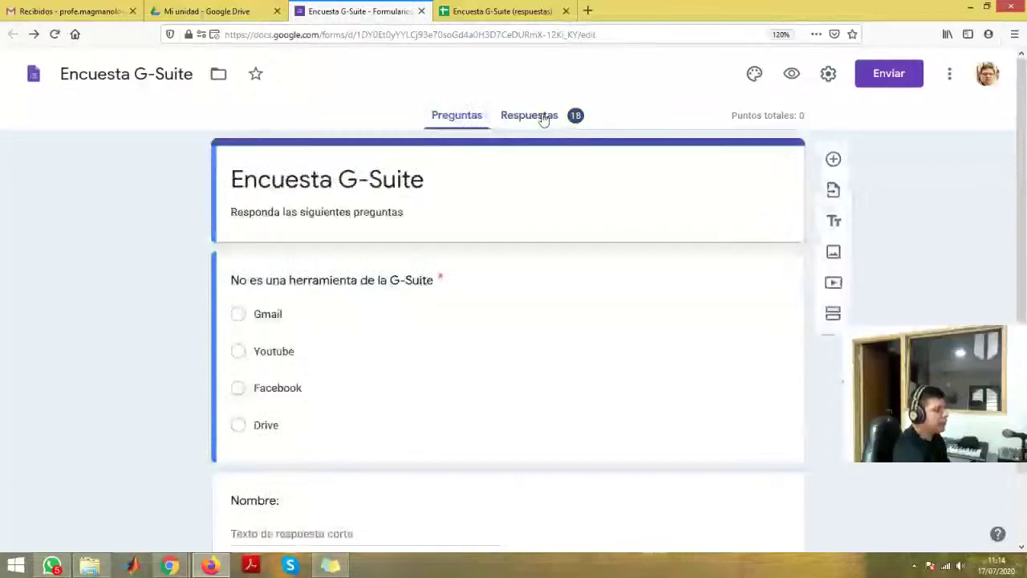
{"action": "left_click", "coordinate": [543, 119]}
{"action": "left_click", "coordinate": [778, 162]}
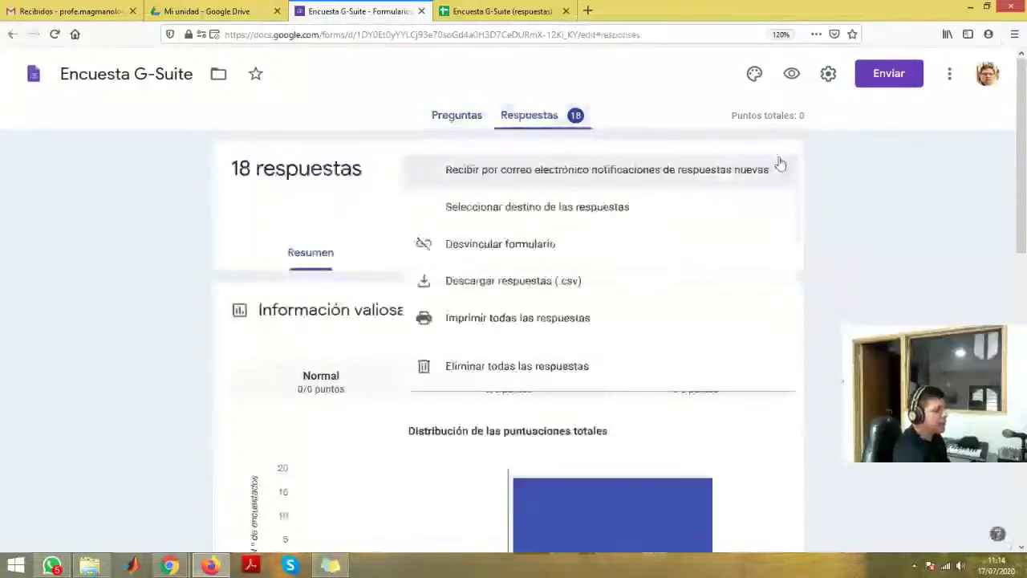
{"action": "left_click", "coordinate": [87, 349]}
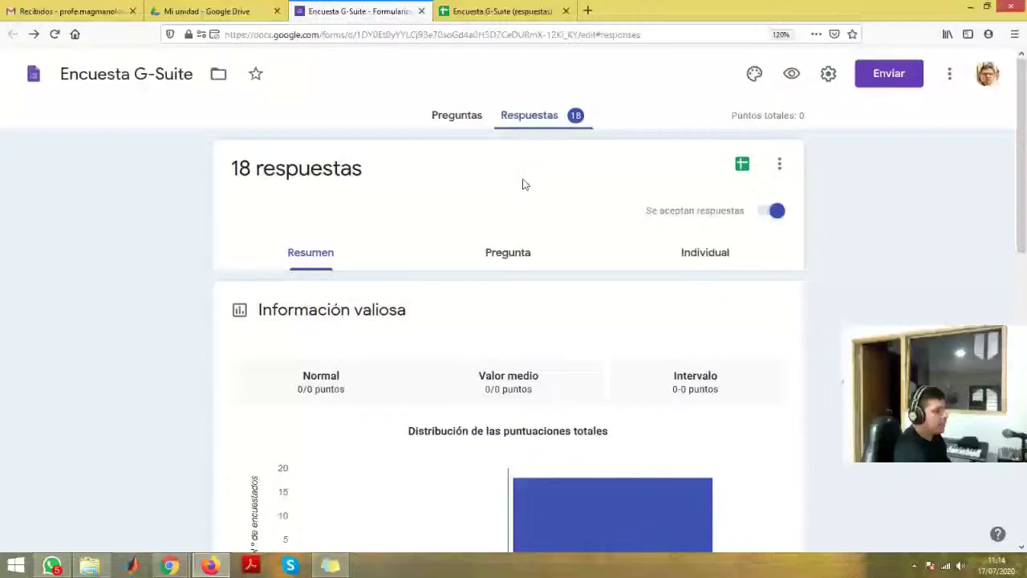
{"action": "left_click", "coordinate": [456, 116]}
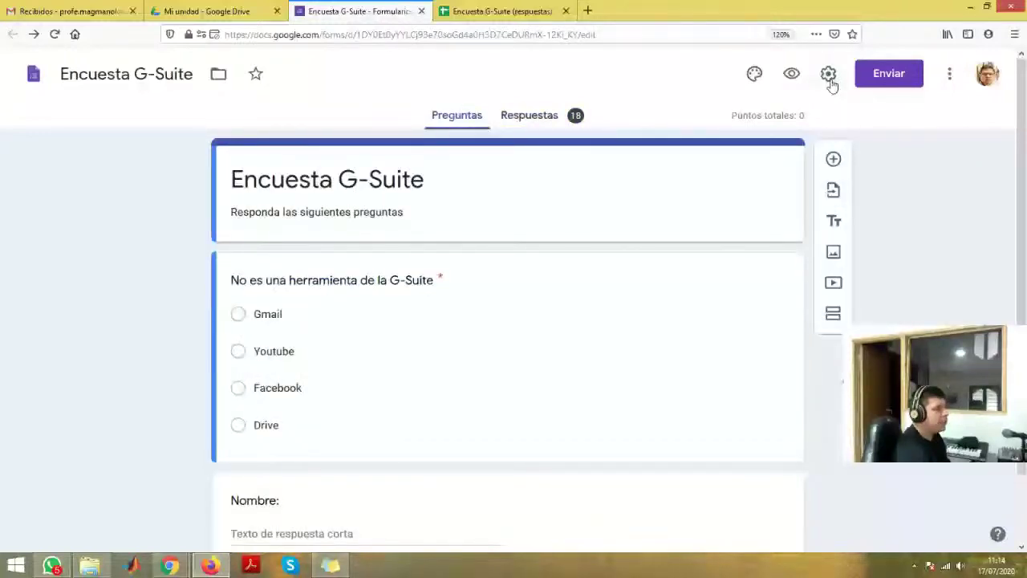
{"action": "left_click", "coordinate": [830, 79]}
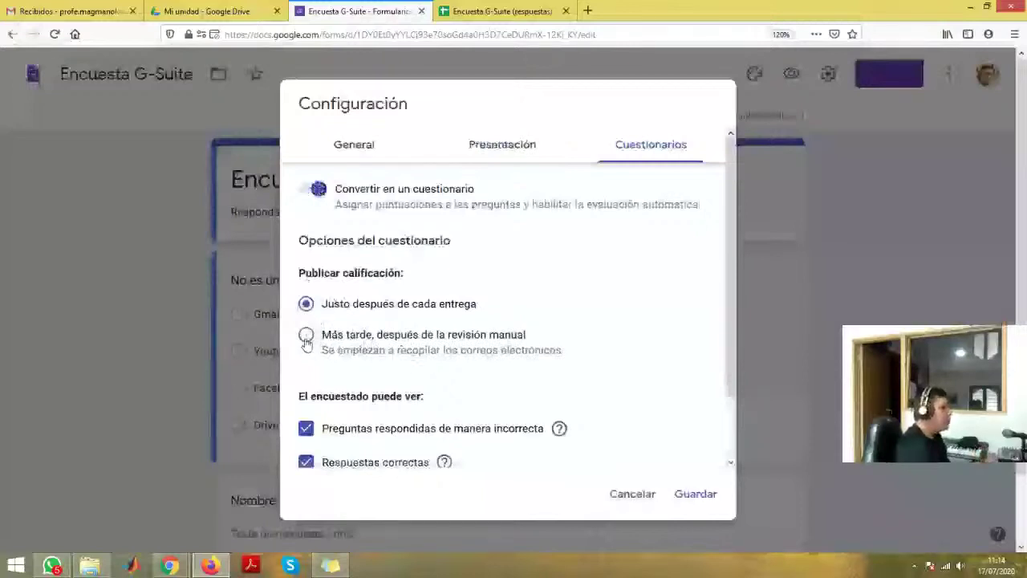
{"action": "left_click", "coordinate": [306, 337]}
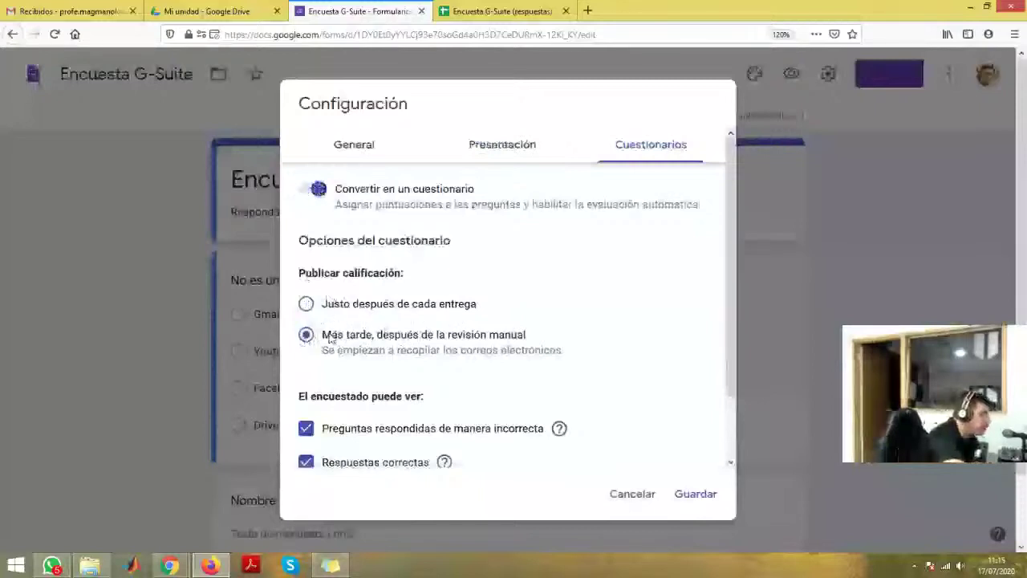
{"action": "left_click", "coordinate": [650, 495]}
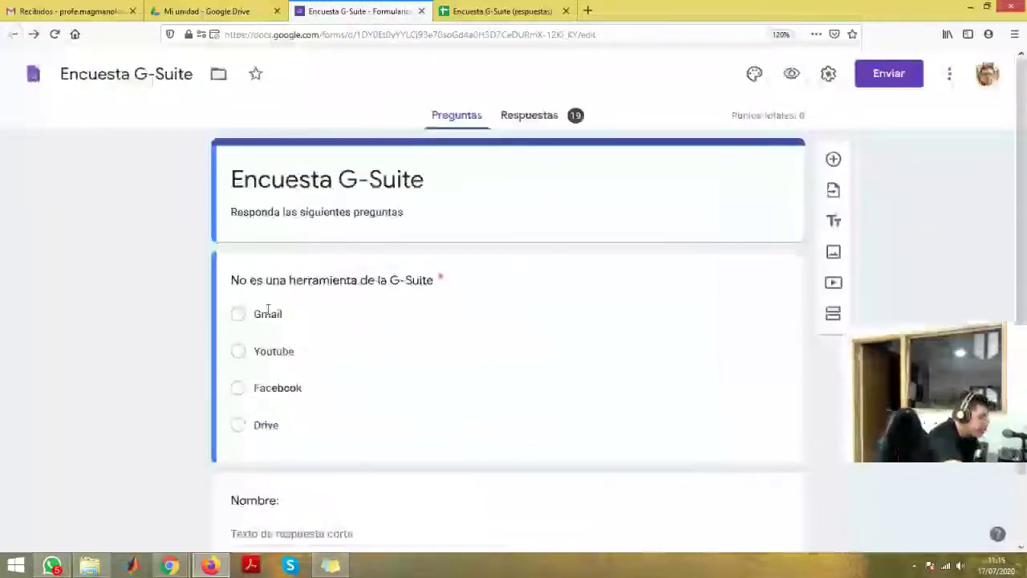
- Switch off 'Se aceptan respuestas' at 19 responses and return to the Preguntas editor
{"action": "left_click", "coordinate": [537, 122]}
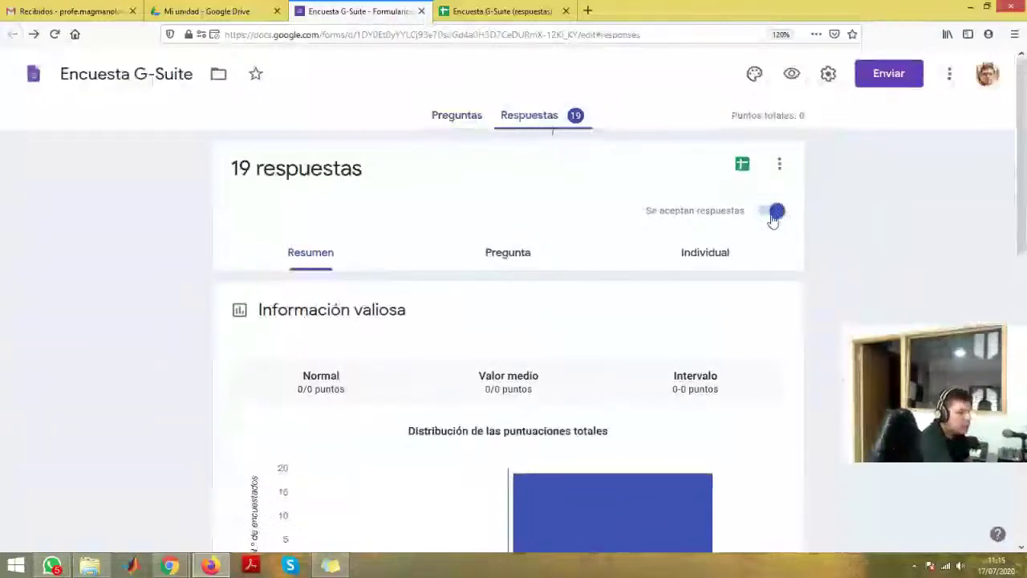
{"action": "left_click", "coordinate": [772, 217]}
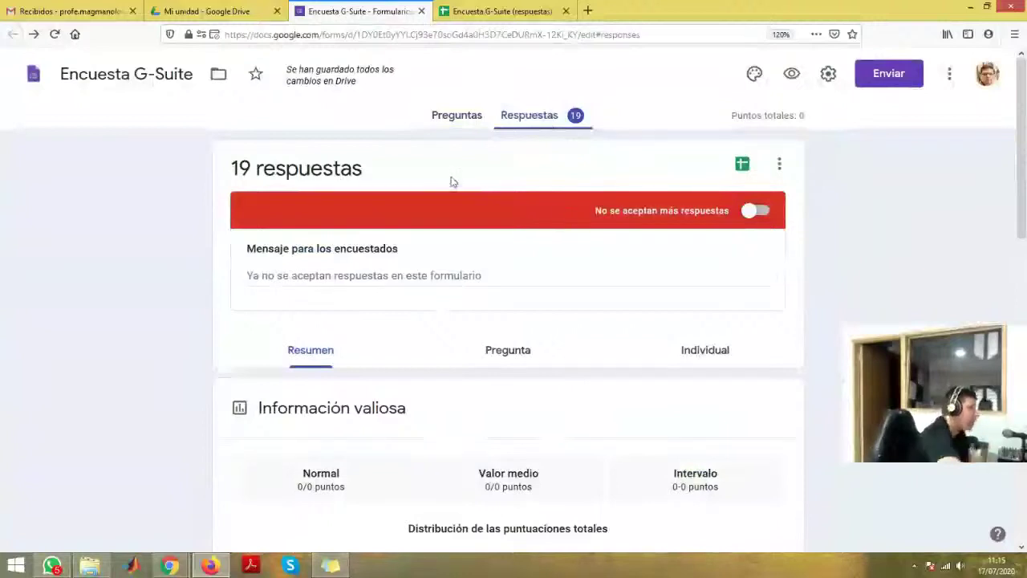
{"action": "scroll", "coordinate": [508, 302], "scroll_direction": "down", "scroll_amount": 1}
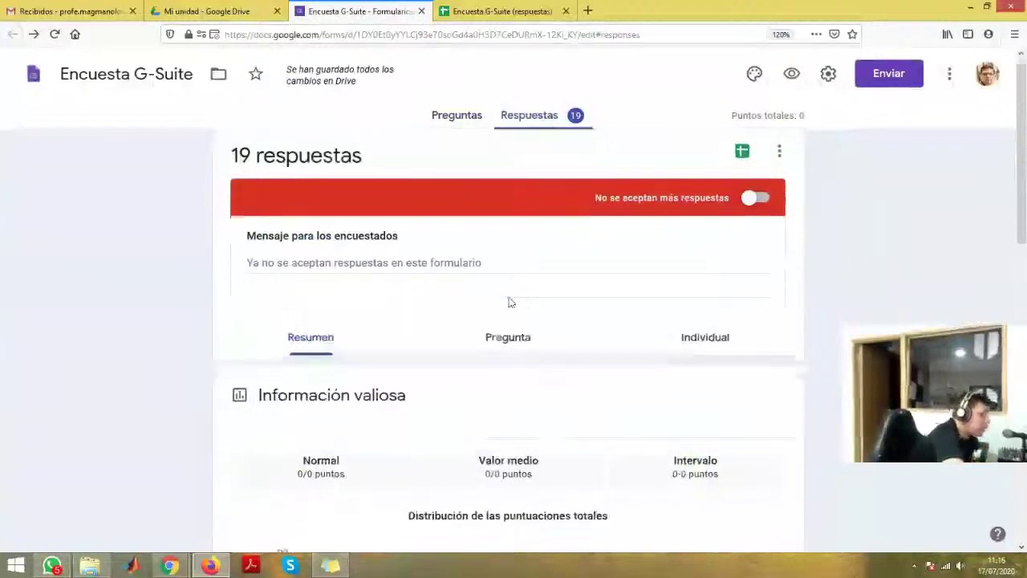
{"action": "scroll", "coordinate": [508, 302], "scroll_direction": "down", "scroll_amount": 4}
{"action": "left_click", "coordinate": [458, 115]}
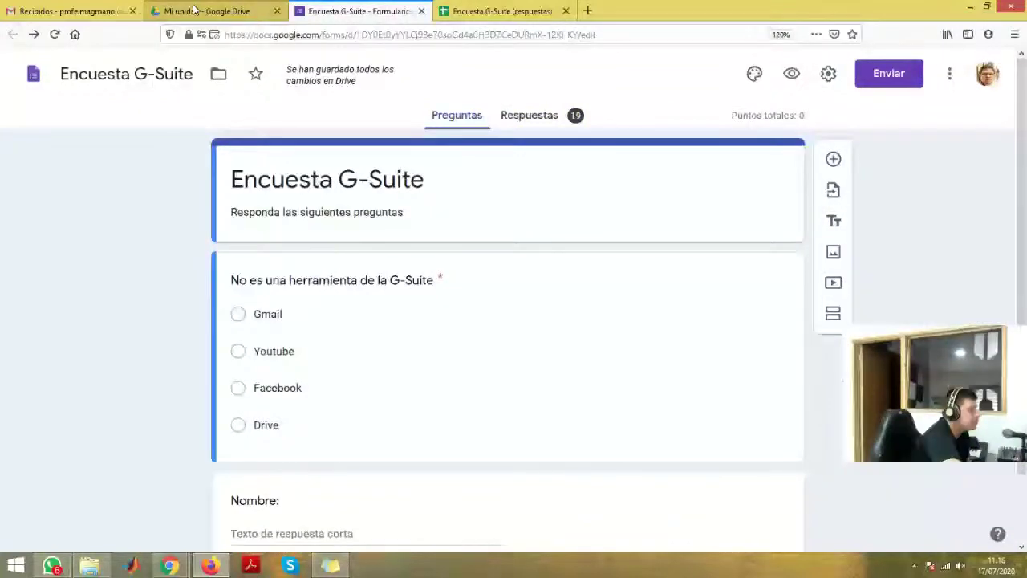
- Bring back Mi unidad listing Capacitación Suite Google, the Encuesta G-Suite form and its responses sheet
{"action": "left_click", "coordinate": [192, 10]}
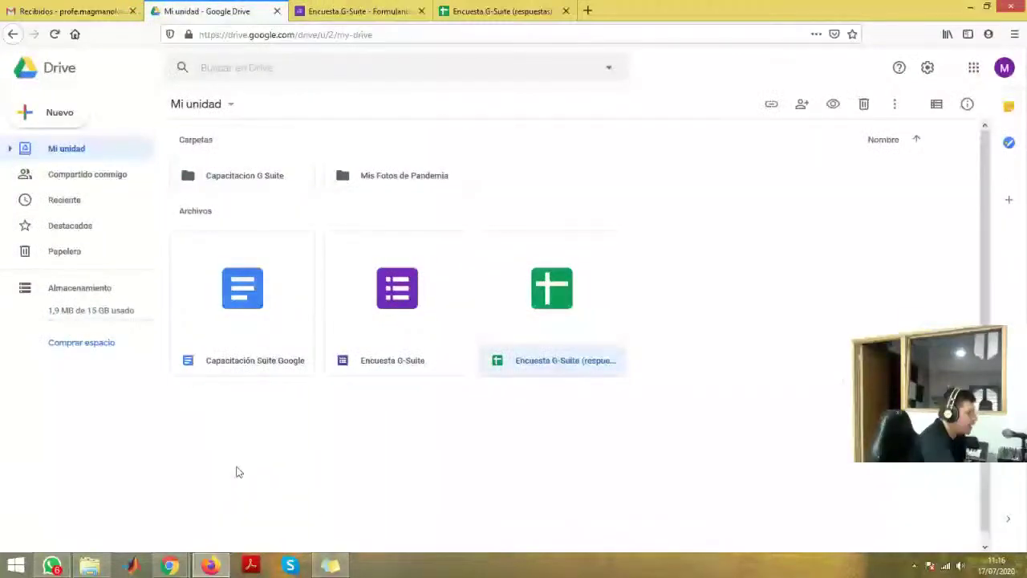
{"action": "key", "text": "alt+Tab"}
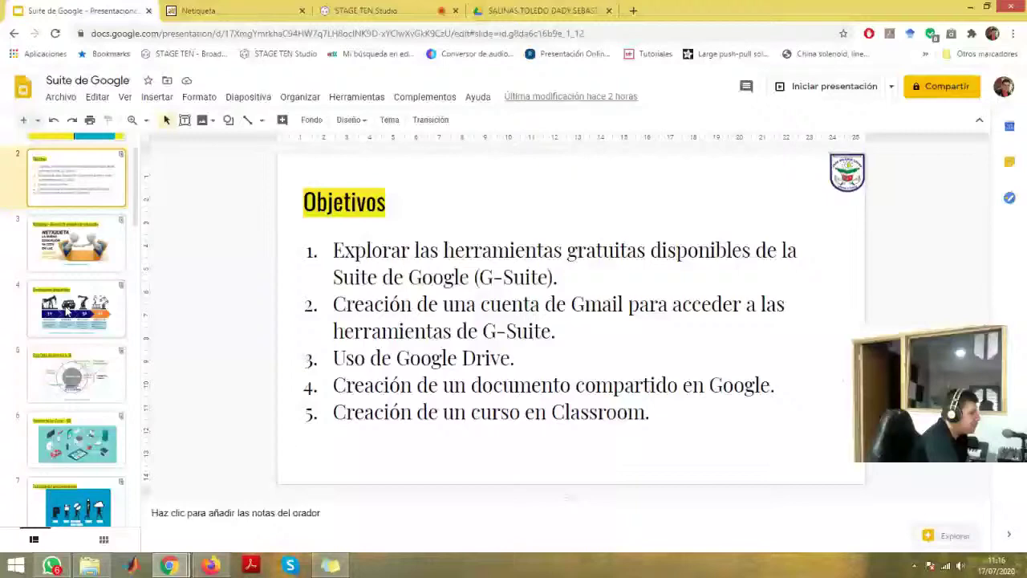
{"action": "left_click", "coordinate": [215, 570]}
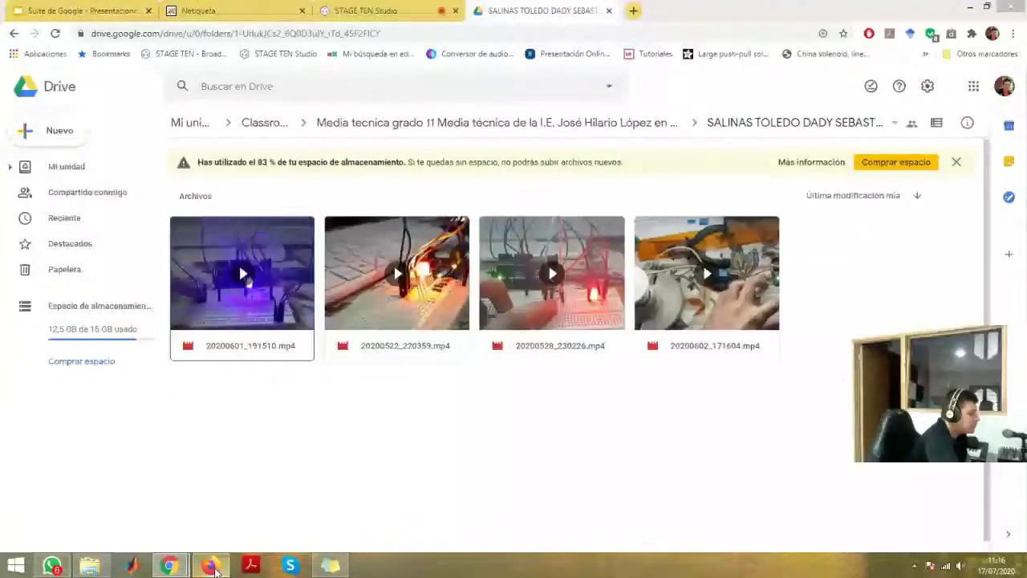
{"action": "left_click", "coordinate": [215, 570]}
{"action": "right_click", "coordinate": [651, 267]}
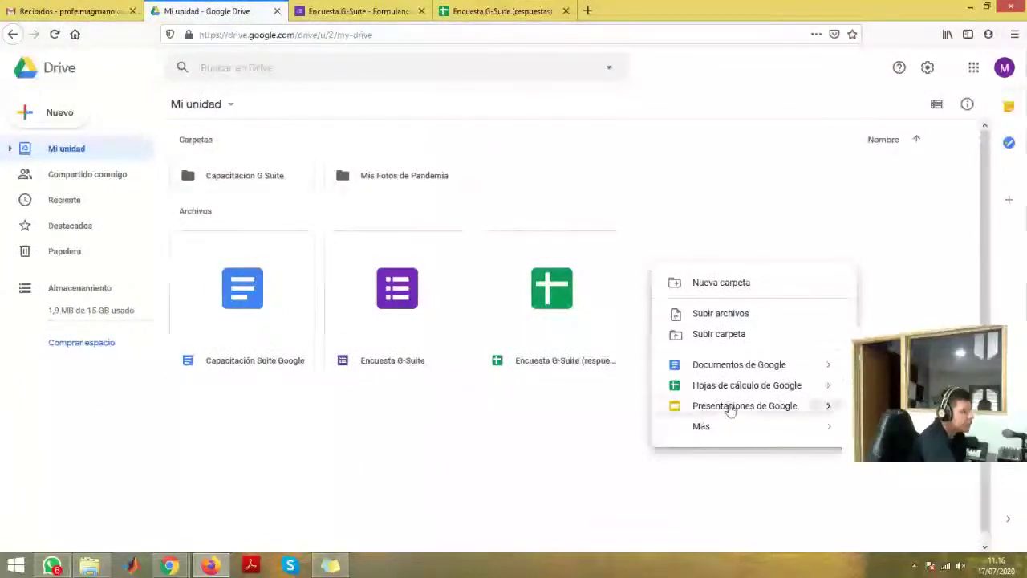
{"action": "mouse_move", "coordinate": [819, 414]}
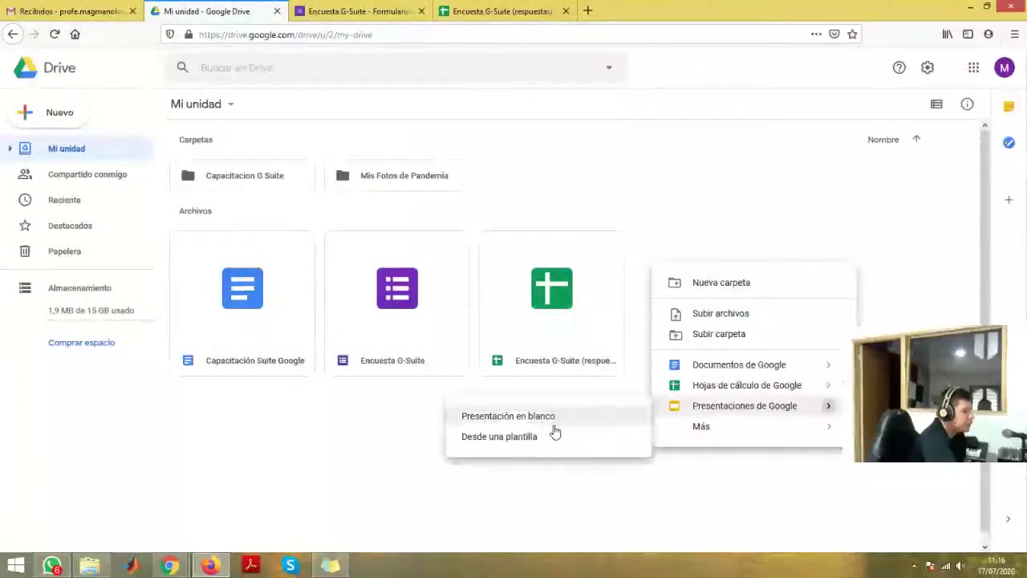
{"action": "left_click", "coordinate": [337, 443]}
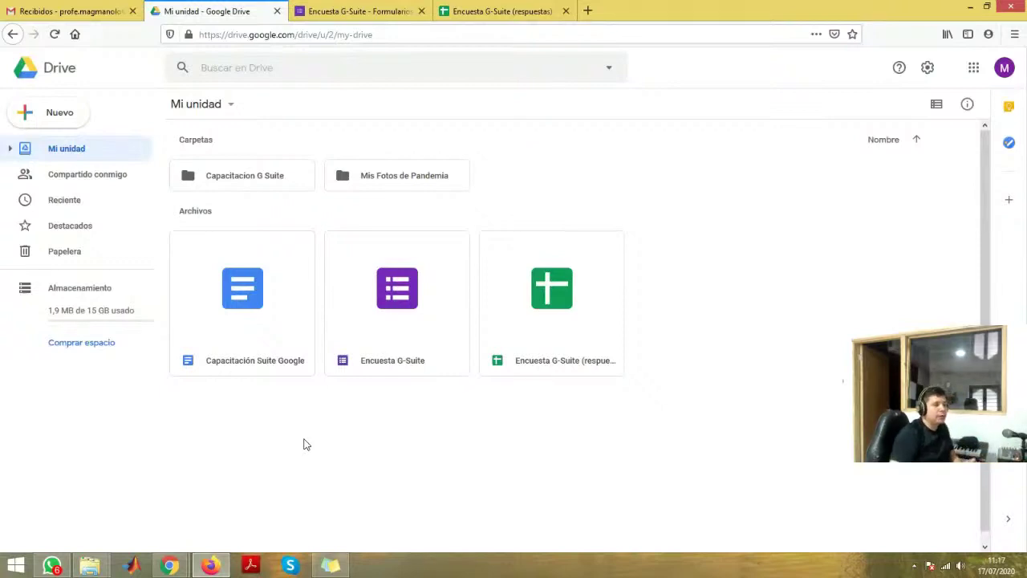
- Open the Gmail option of 'No es una herramienta de la G-Suite' and close Insertar imagen without adding one
{"action": "left_click", "coordinate": [325, 8]}
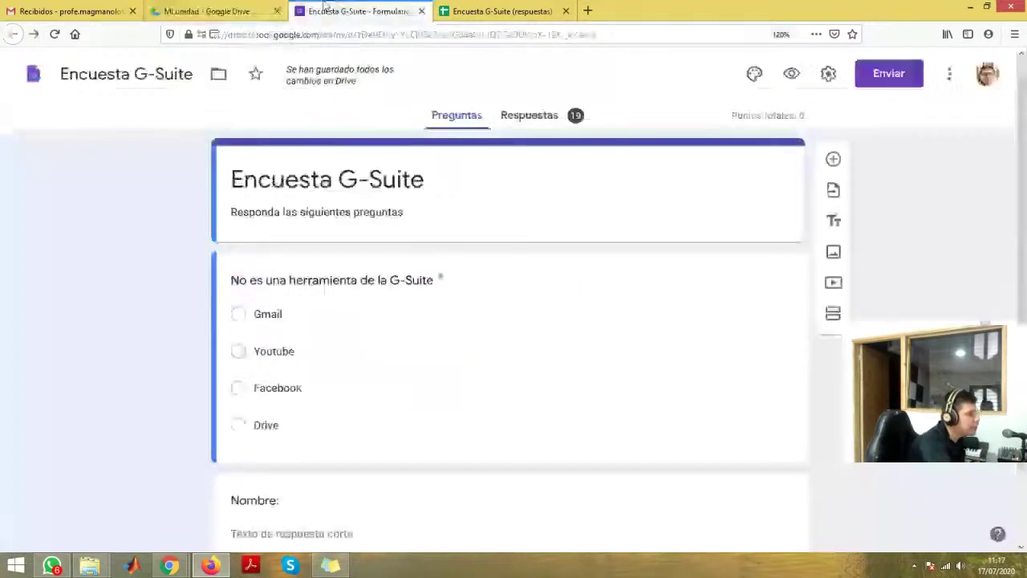
{"action": "scroll", "coordinate": [297, 259], "scroll_direction": "down", "scroll_amount": 2}
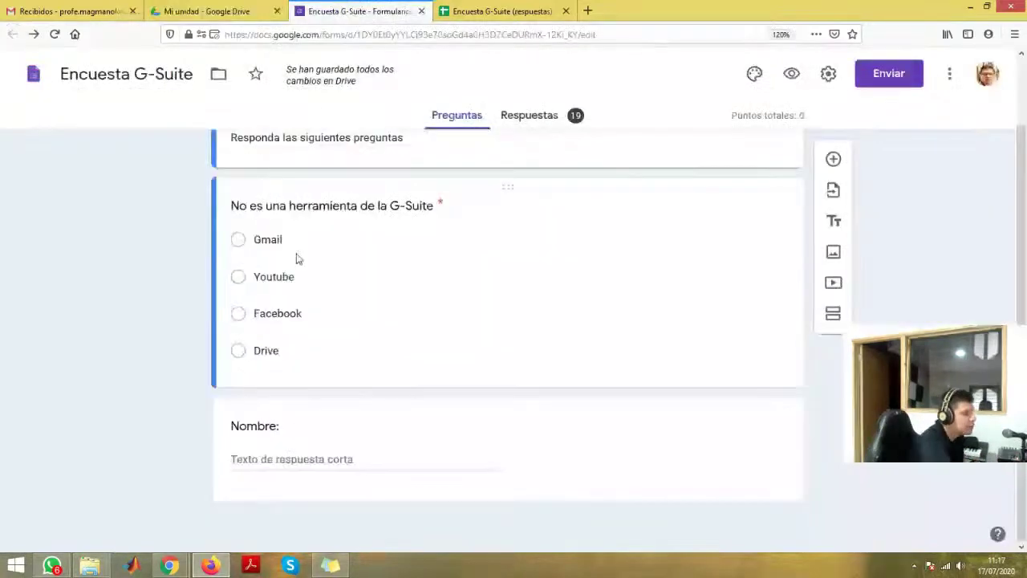
{"action": "left_click", "coordinate": [296, 258]}
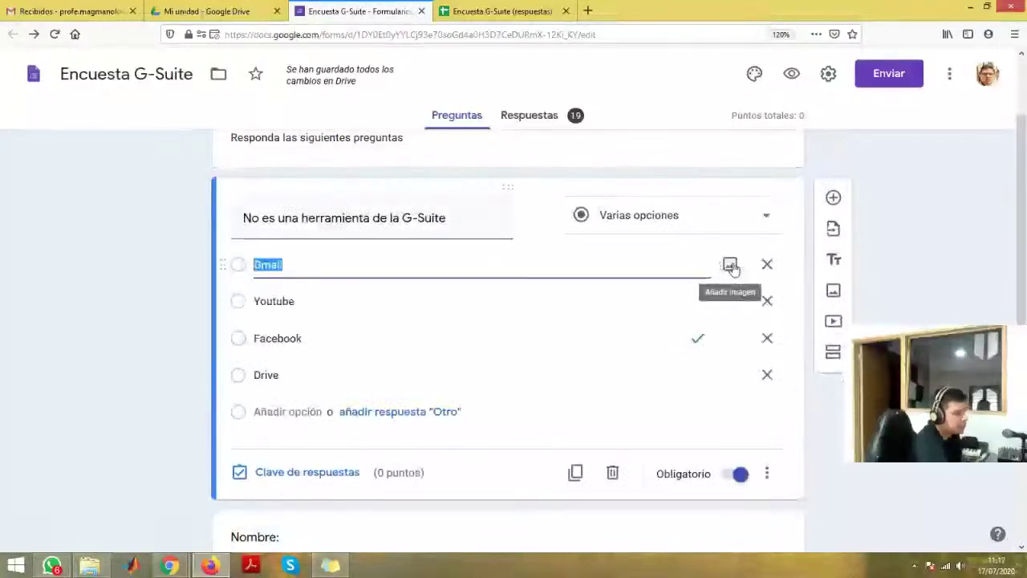
{"action": "left_click", "coordinate": [730, 265]}
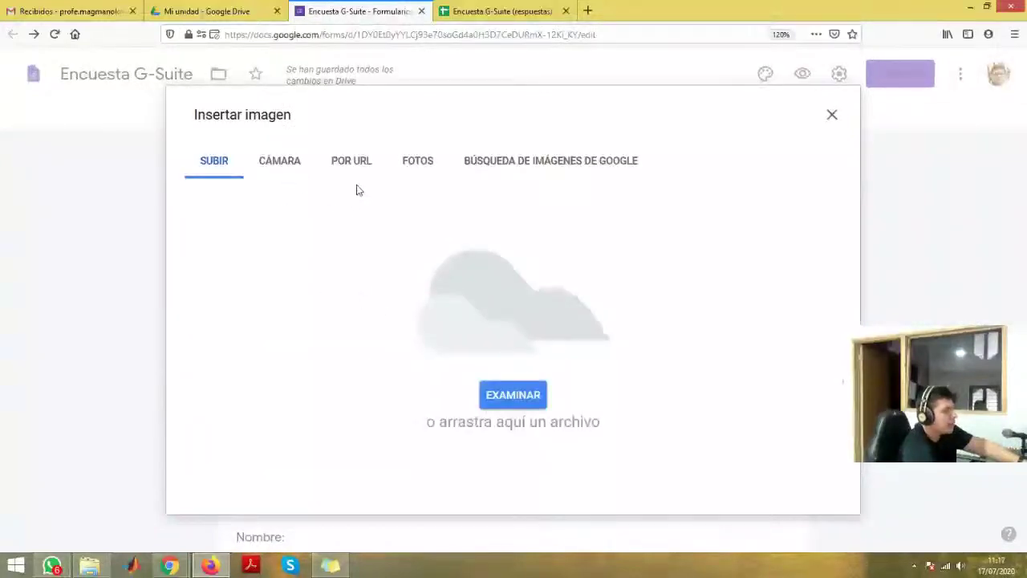
{"action": "left_click", "coordinate": [832, 115]}
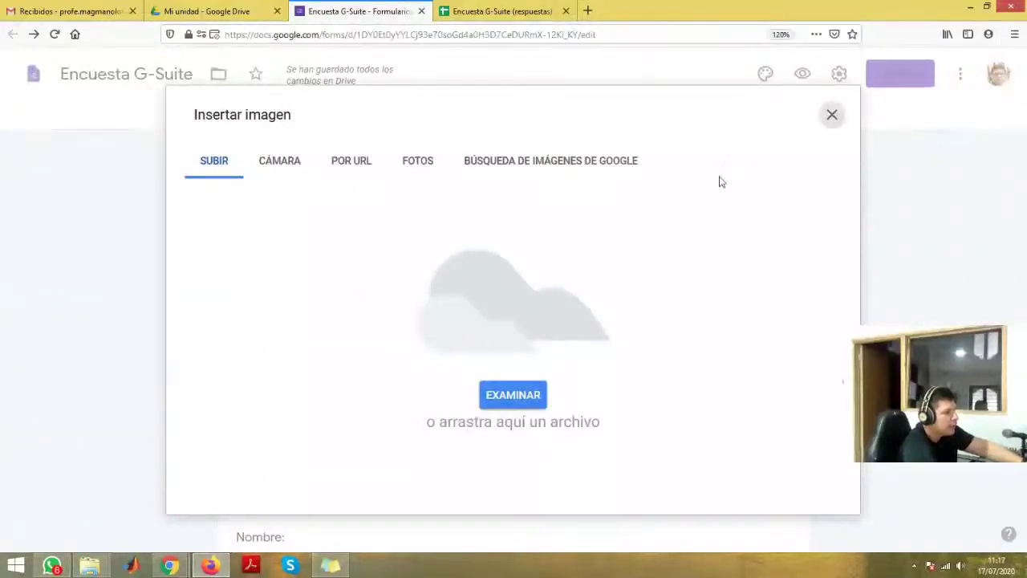
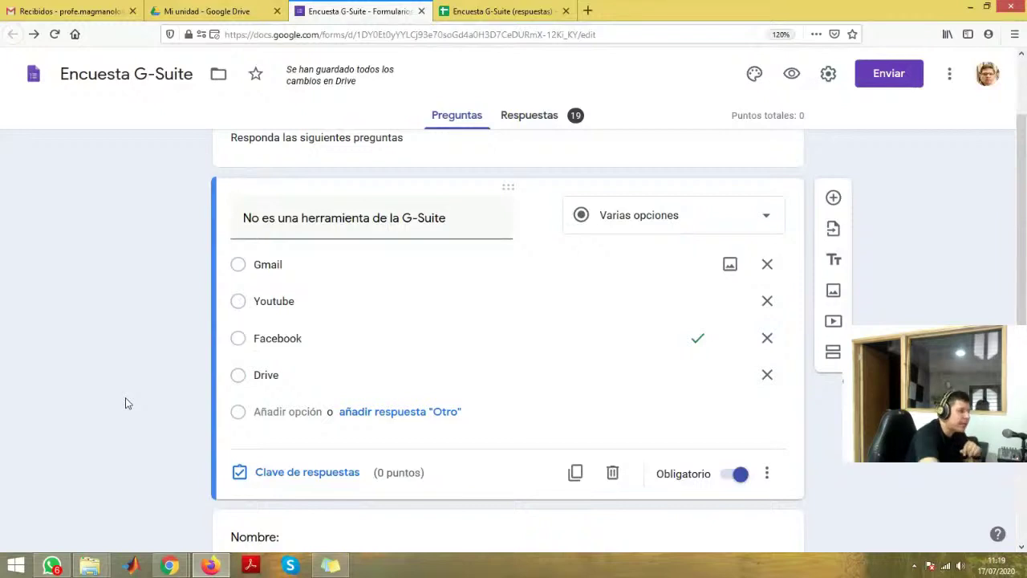
- Glance at Drive, check the Encuesta G-Suite (respuestas) sheet, then type 'clasro' in a new tab
{"action": "scroll", "coordinate": [132, 410], "scroll_direction": "down", "scroll_amount": 2}
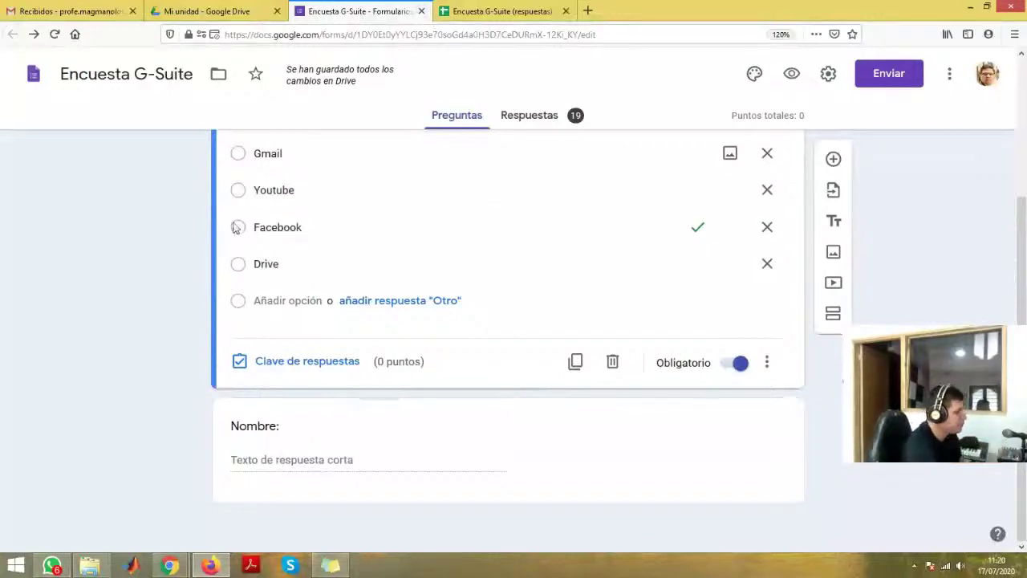
{"action": "left_click", "coordinate": [232, 12]}
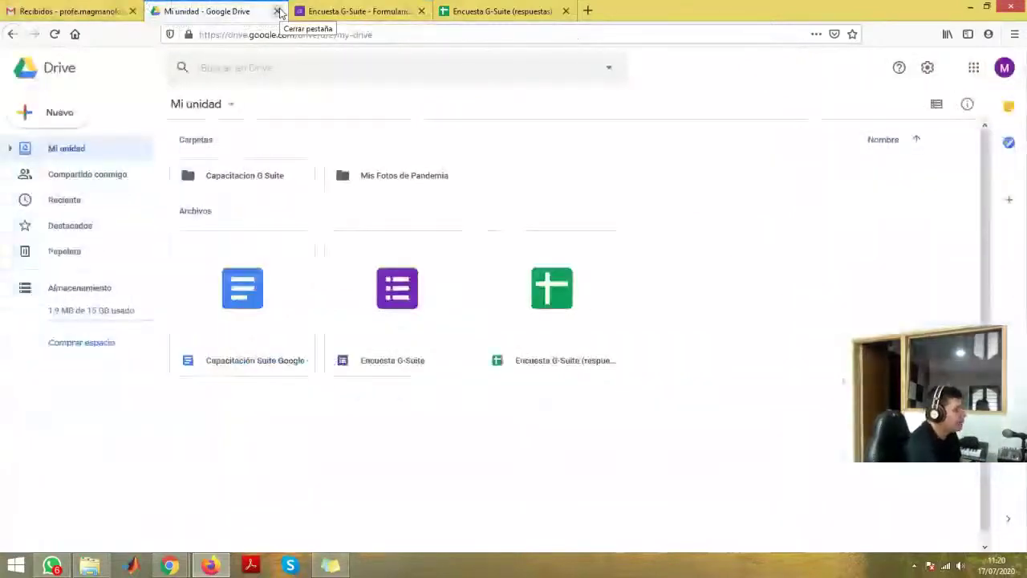
{"action": "left_click", "coordinate": [317, 11]}
{"action": "key", "text": "ctrl+Tab"}
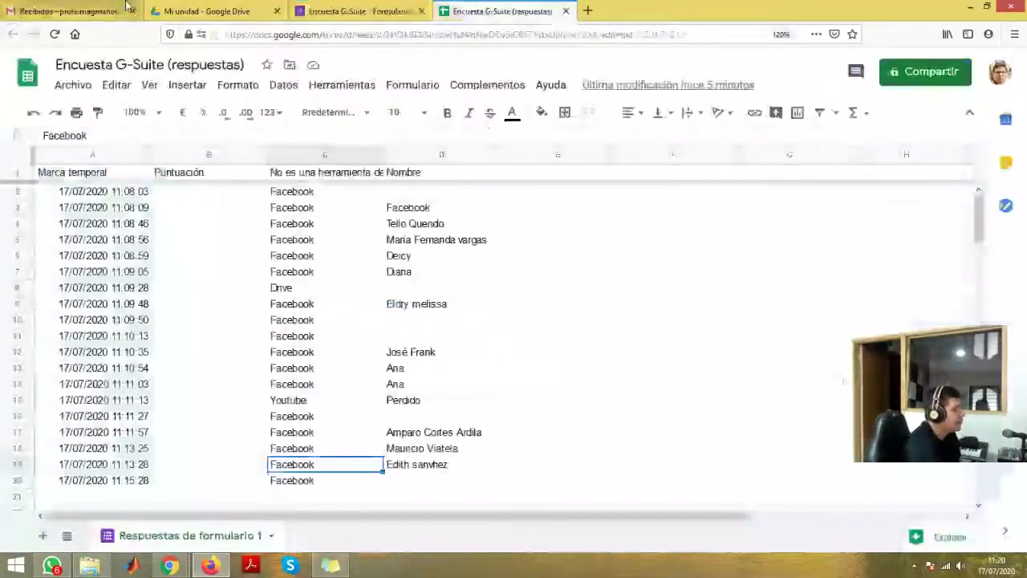
{"action": "left_click", "coordinate": [588, 10]}
{"action": "type", "text": "cla"}
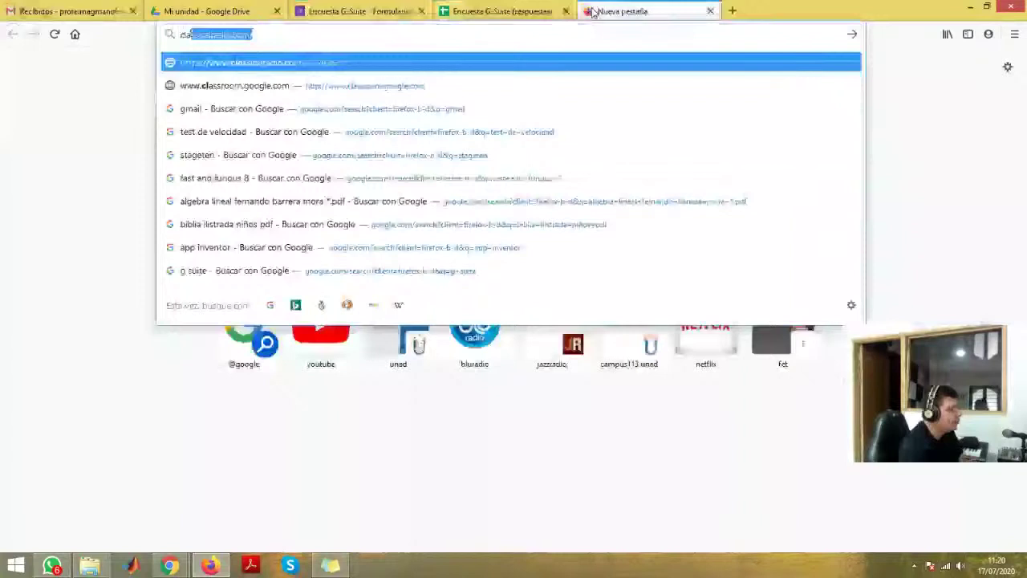
{"action": "type", "text": "ssroom"}
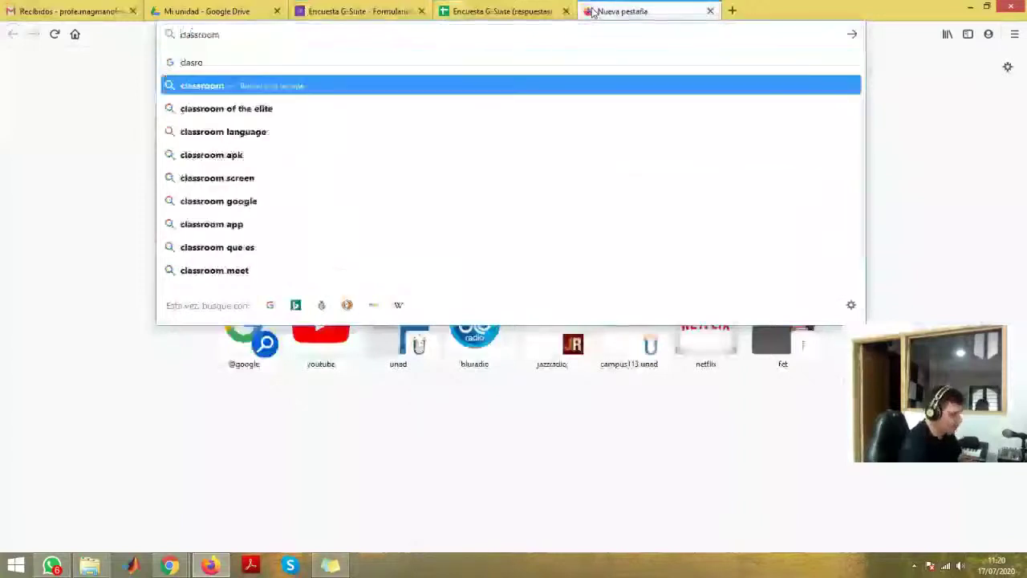
- Search Google for 'google classroom' and open the Google Classroom result
{"action": "key", "text": "Home"}
{"action": "type", "text": "google"}
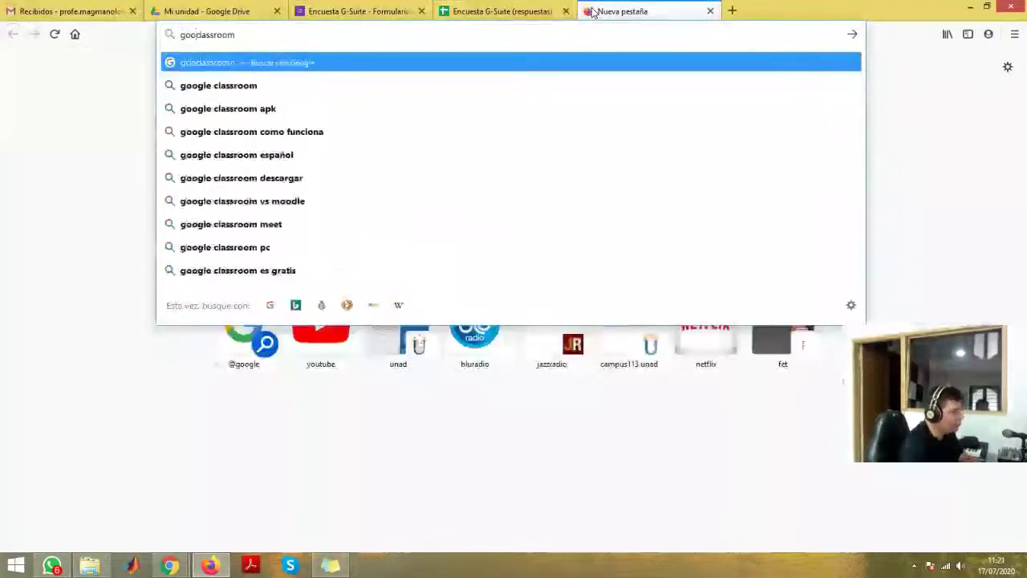
{"action": "key", "text": "Return"}
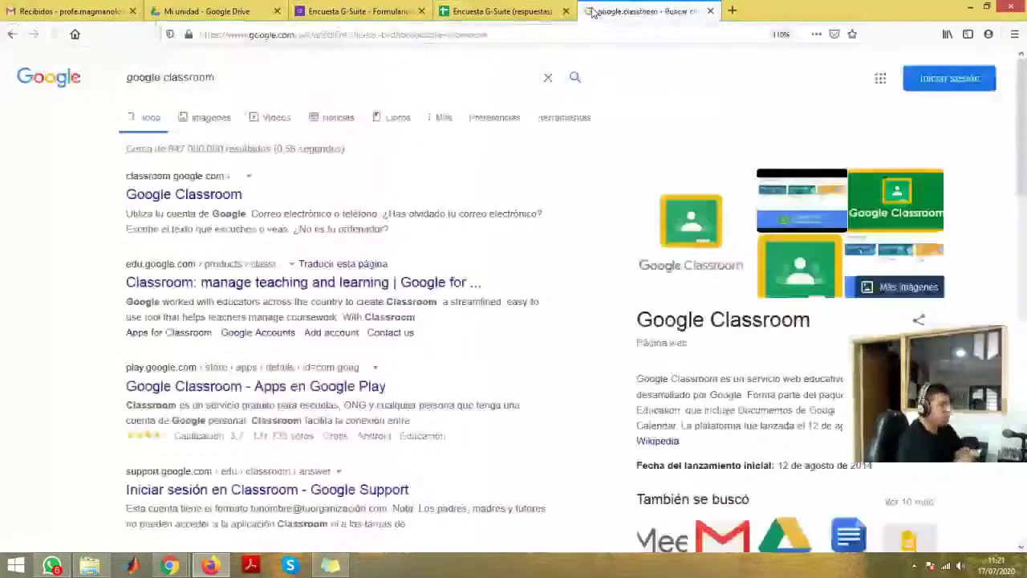
{"action": "left_click", "coordinate": [190, 196]}
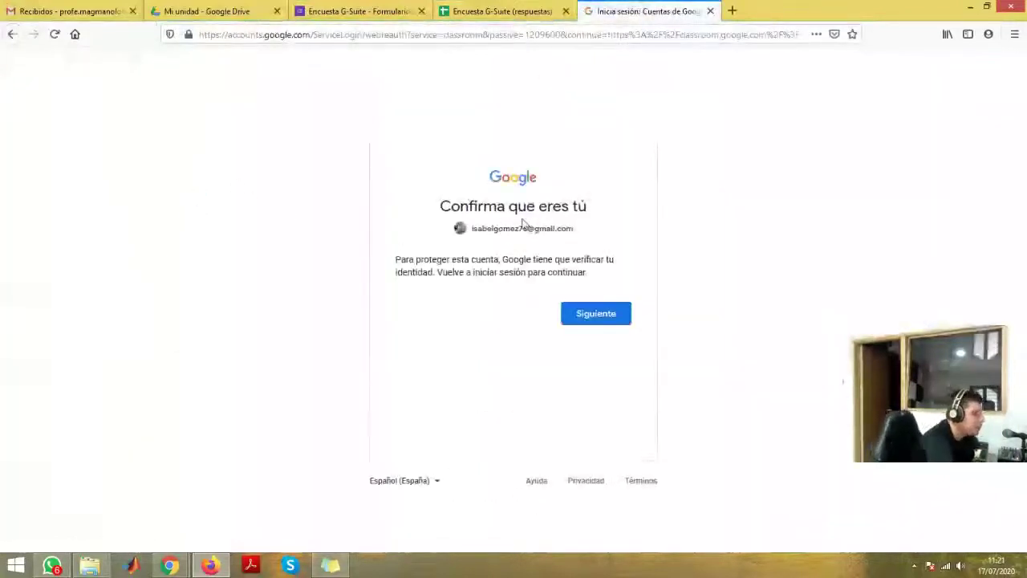
- Continue past Siguiente and sign in with a different listed Google account
{"action": "left_click", "coordinate": [581, 313]}
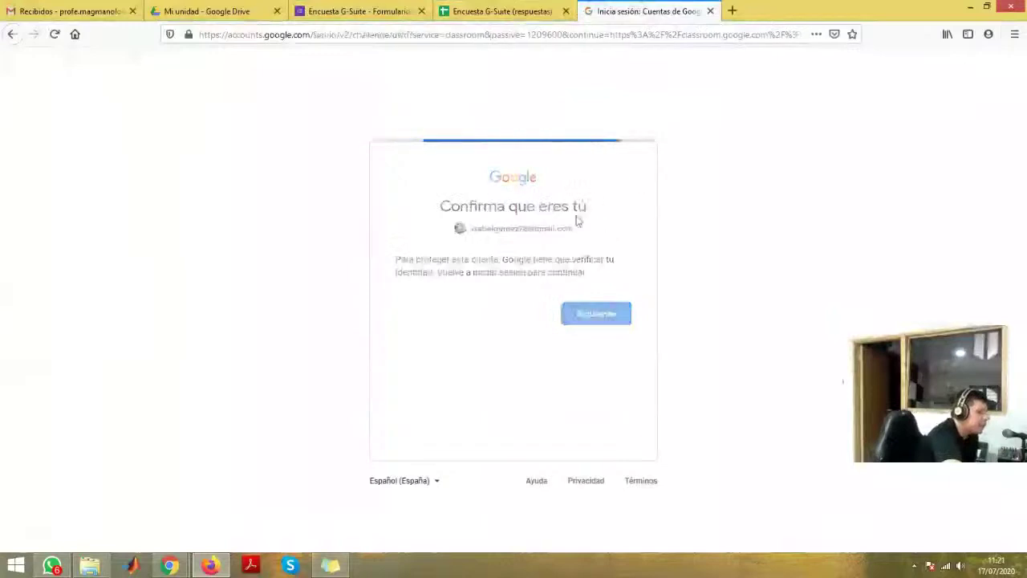
{"action": "left_click", "coordinate": [572, 240]}
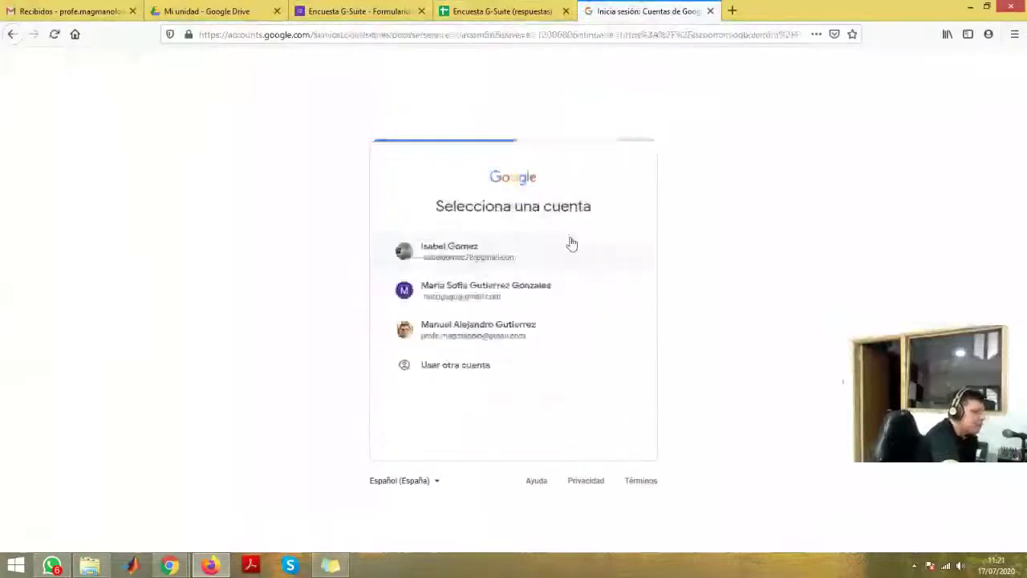
{"action": "left_click", "coordinate": [503, 331]}
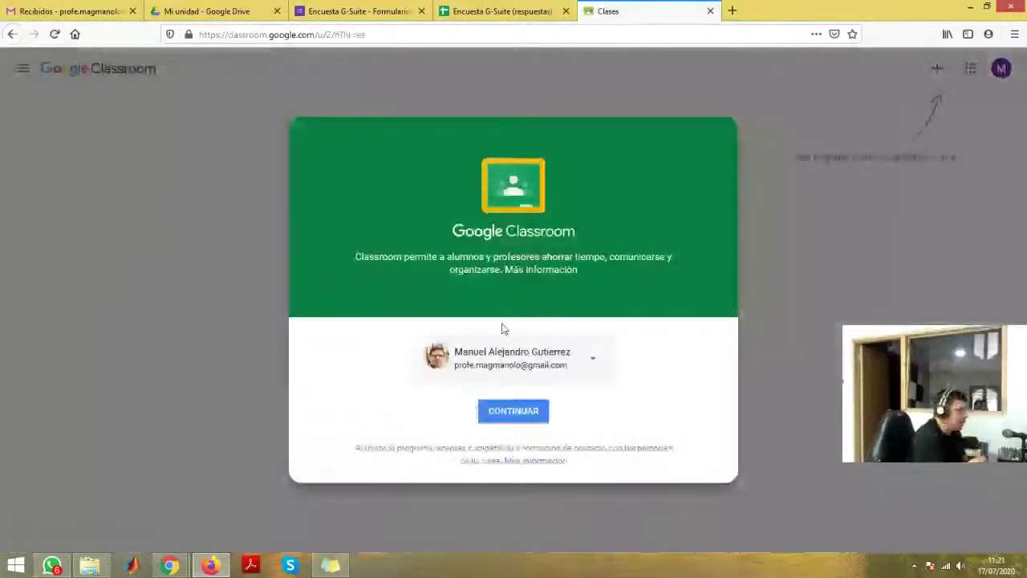
- Continue into Google Classroom with the chosen account and glance at the navigation drawer
{"action": "left_click", "coordinate": [496, 412]}
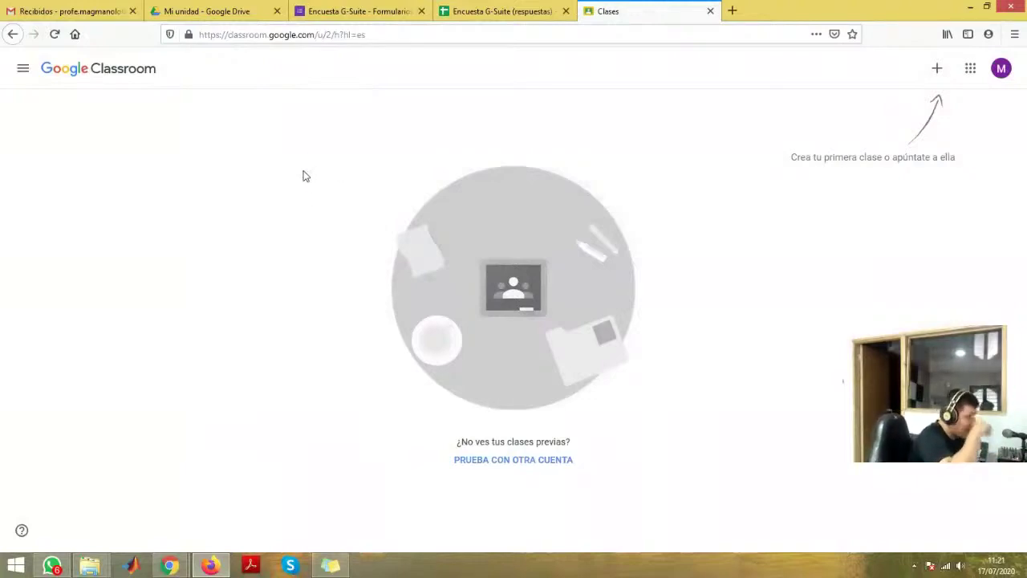
{"action": "left_click", "coordinate": [21, 72]}
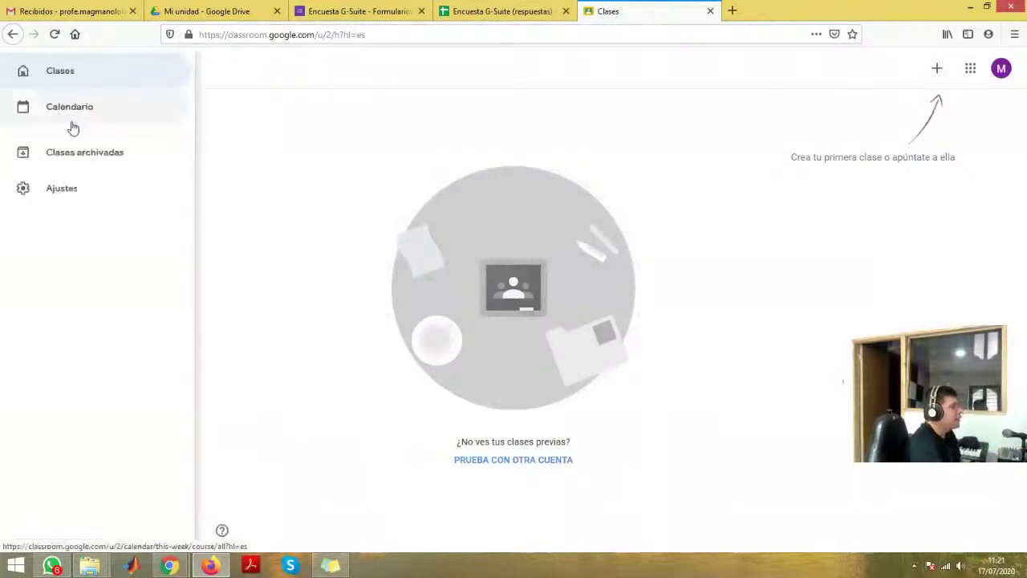
{"action": "left_click", "coordinate": [243, 205]}
- Open the Crear una clase form from the + menu on the empty classes page
{"action": "right_click", "coordinate": [298, 192]}
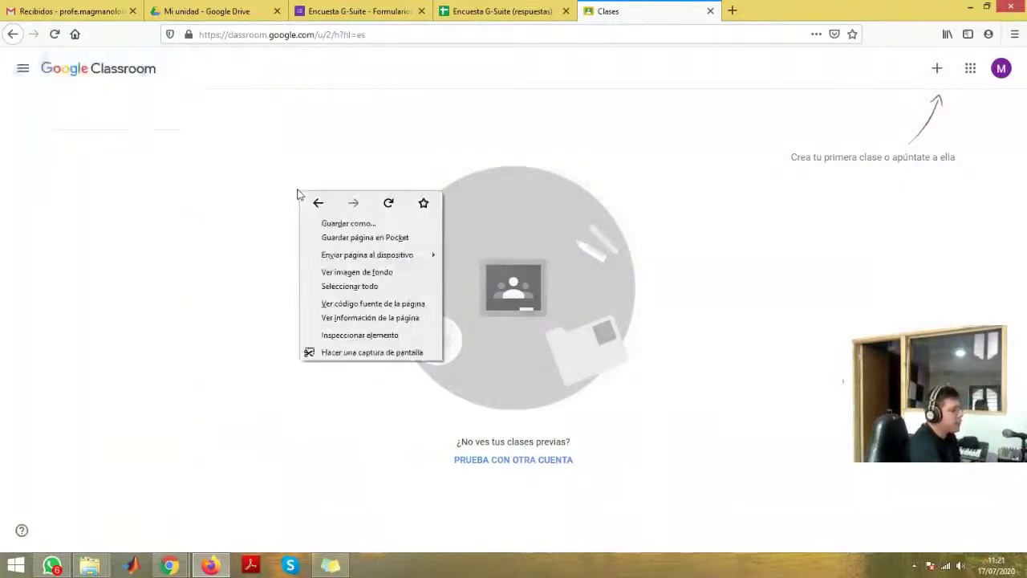
{"action": "left_click", "coordinate": [238, 195]}
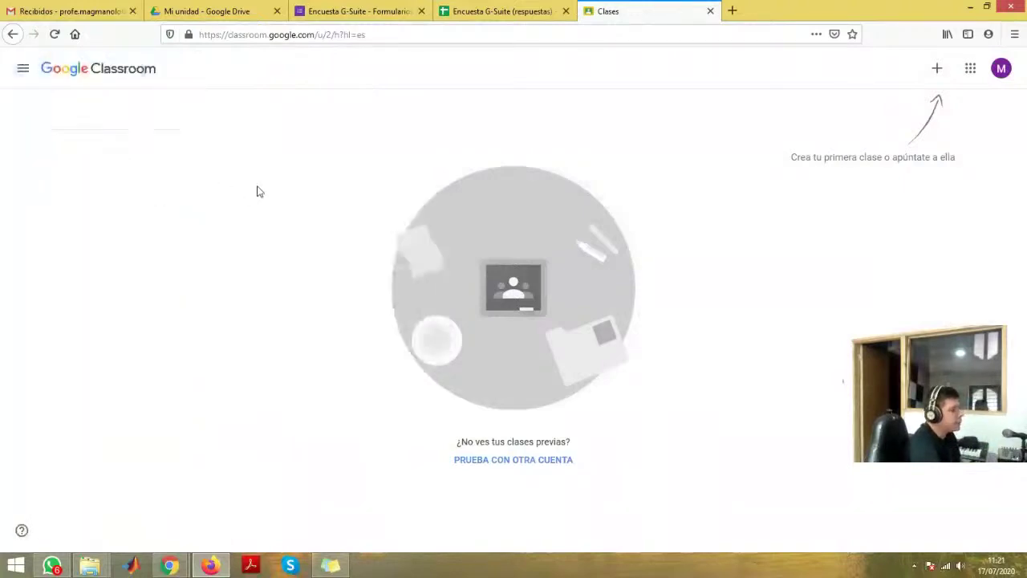
{"action": "left_click", "coordinate": [938, 70]}
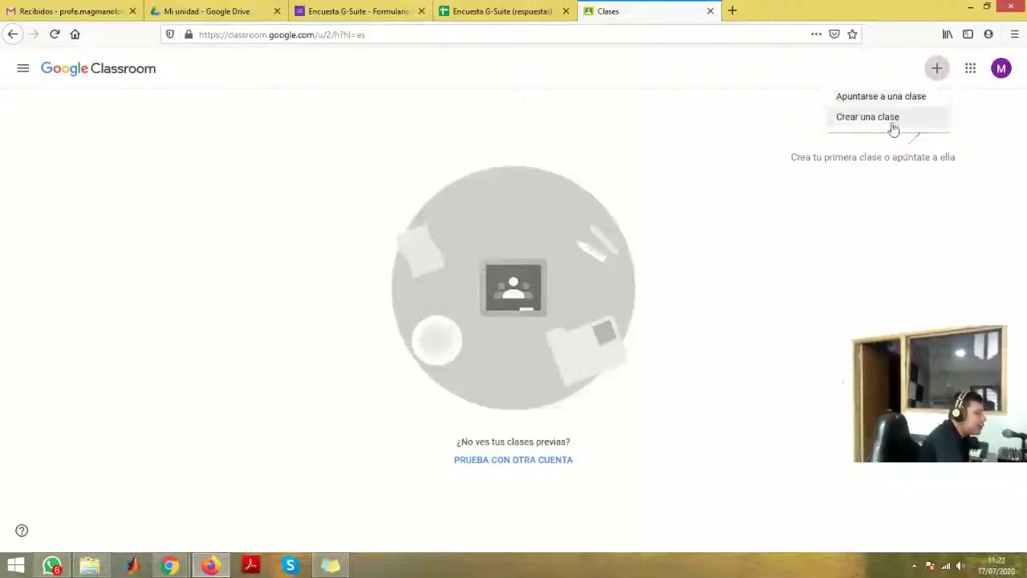
{"action": "left_click", "coordinate": [892, 122]}
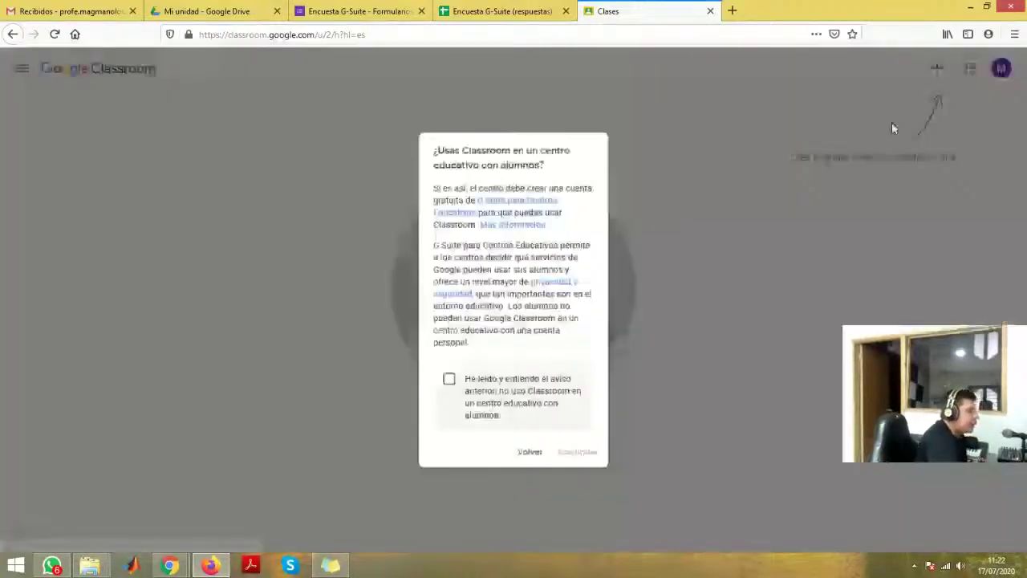